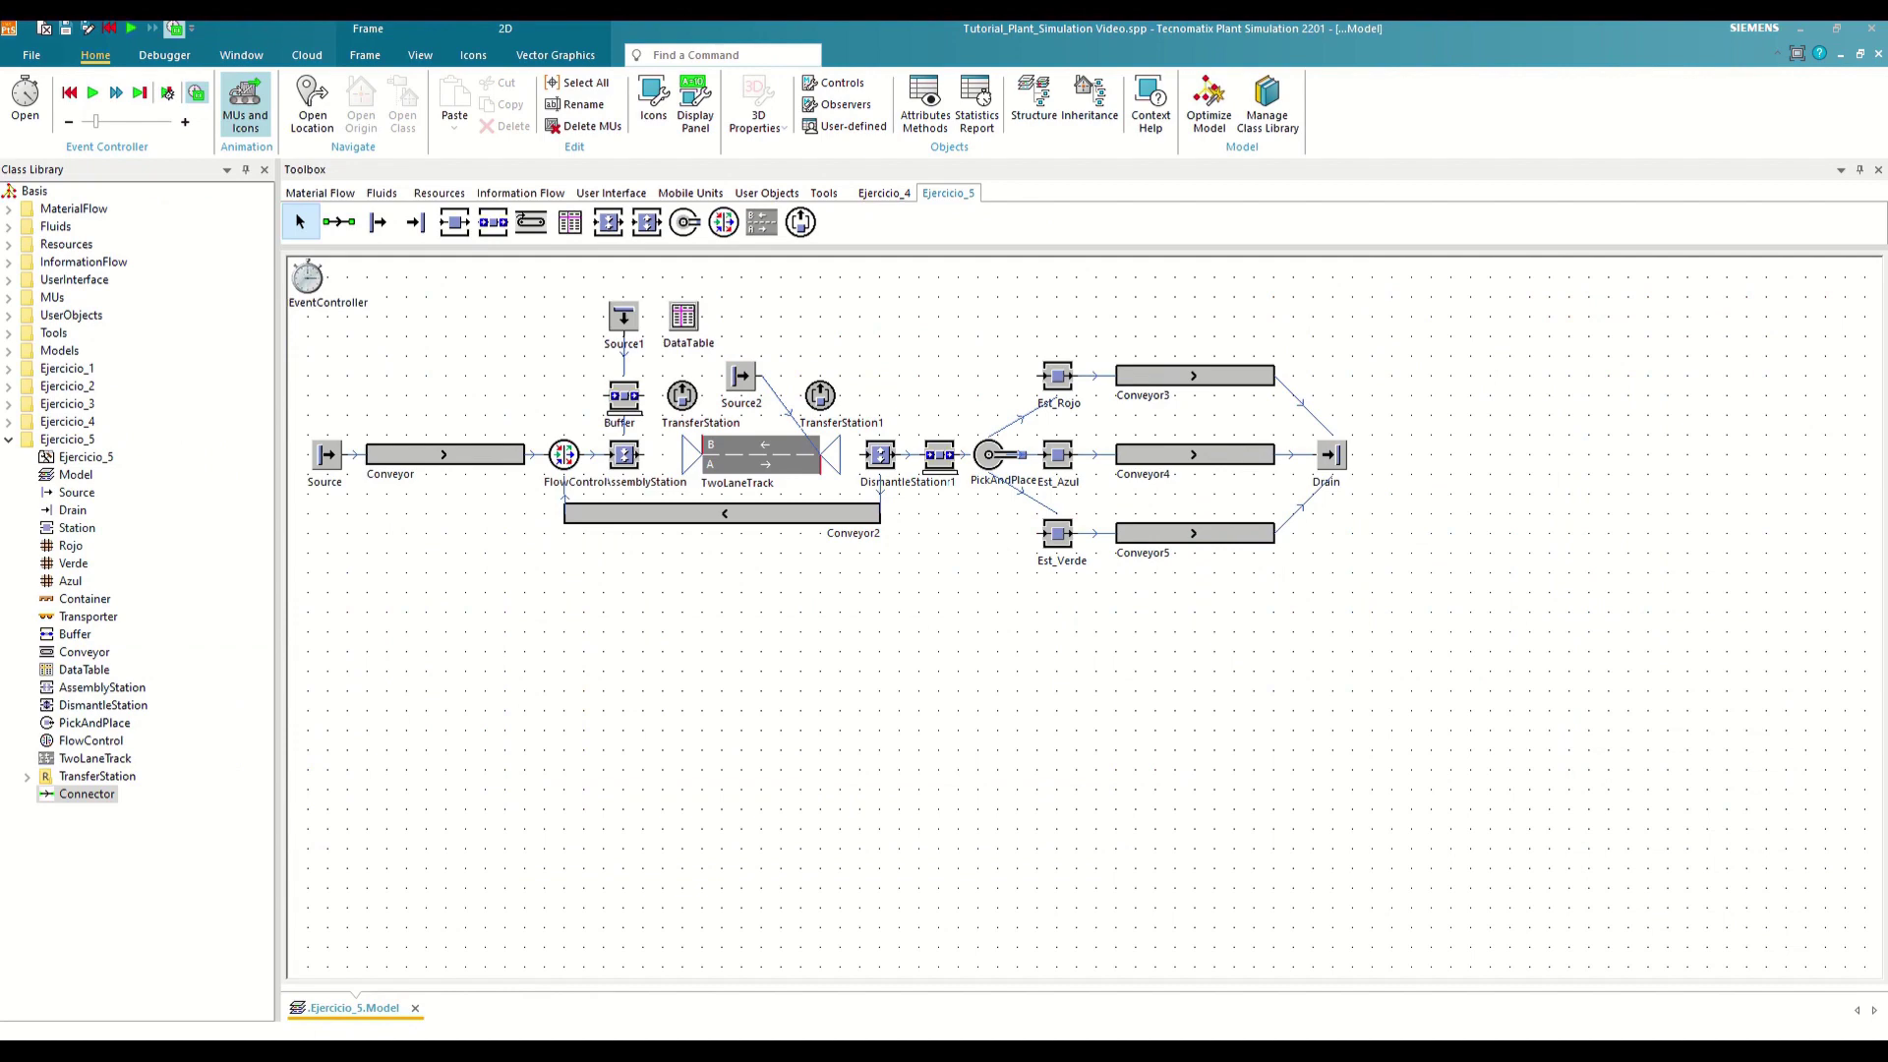
Glance at the DataTable, then copy a WorkerPool into Ejercicio_5, place it, and open its settings
double_click(683, 320)
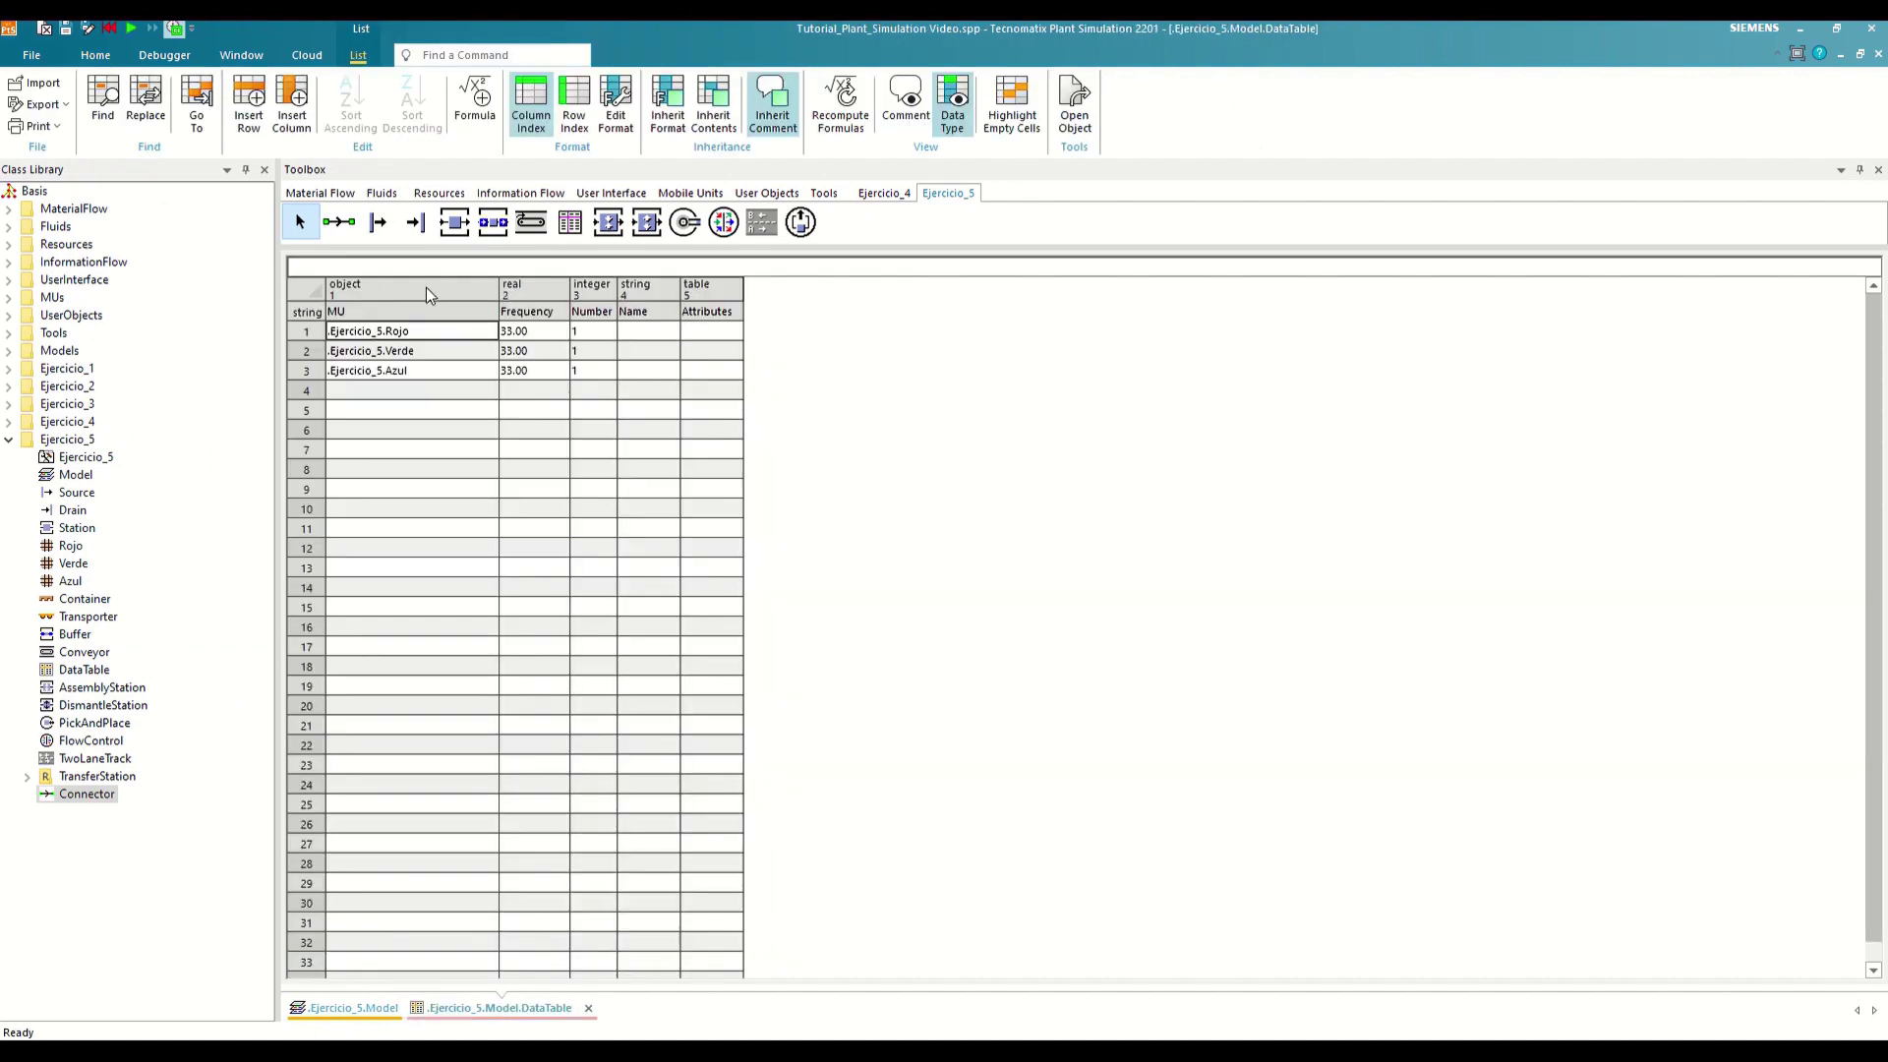
left_click(588, 1008)
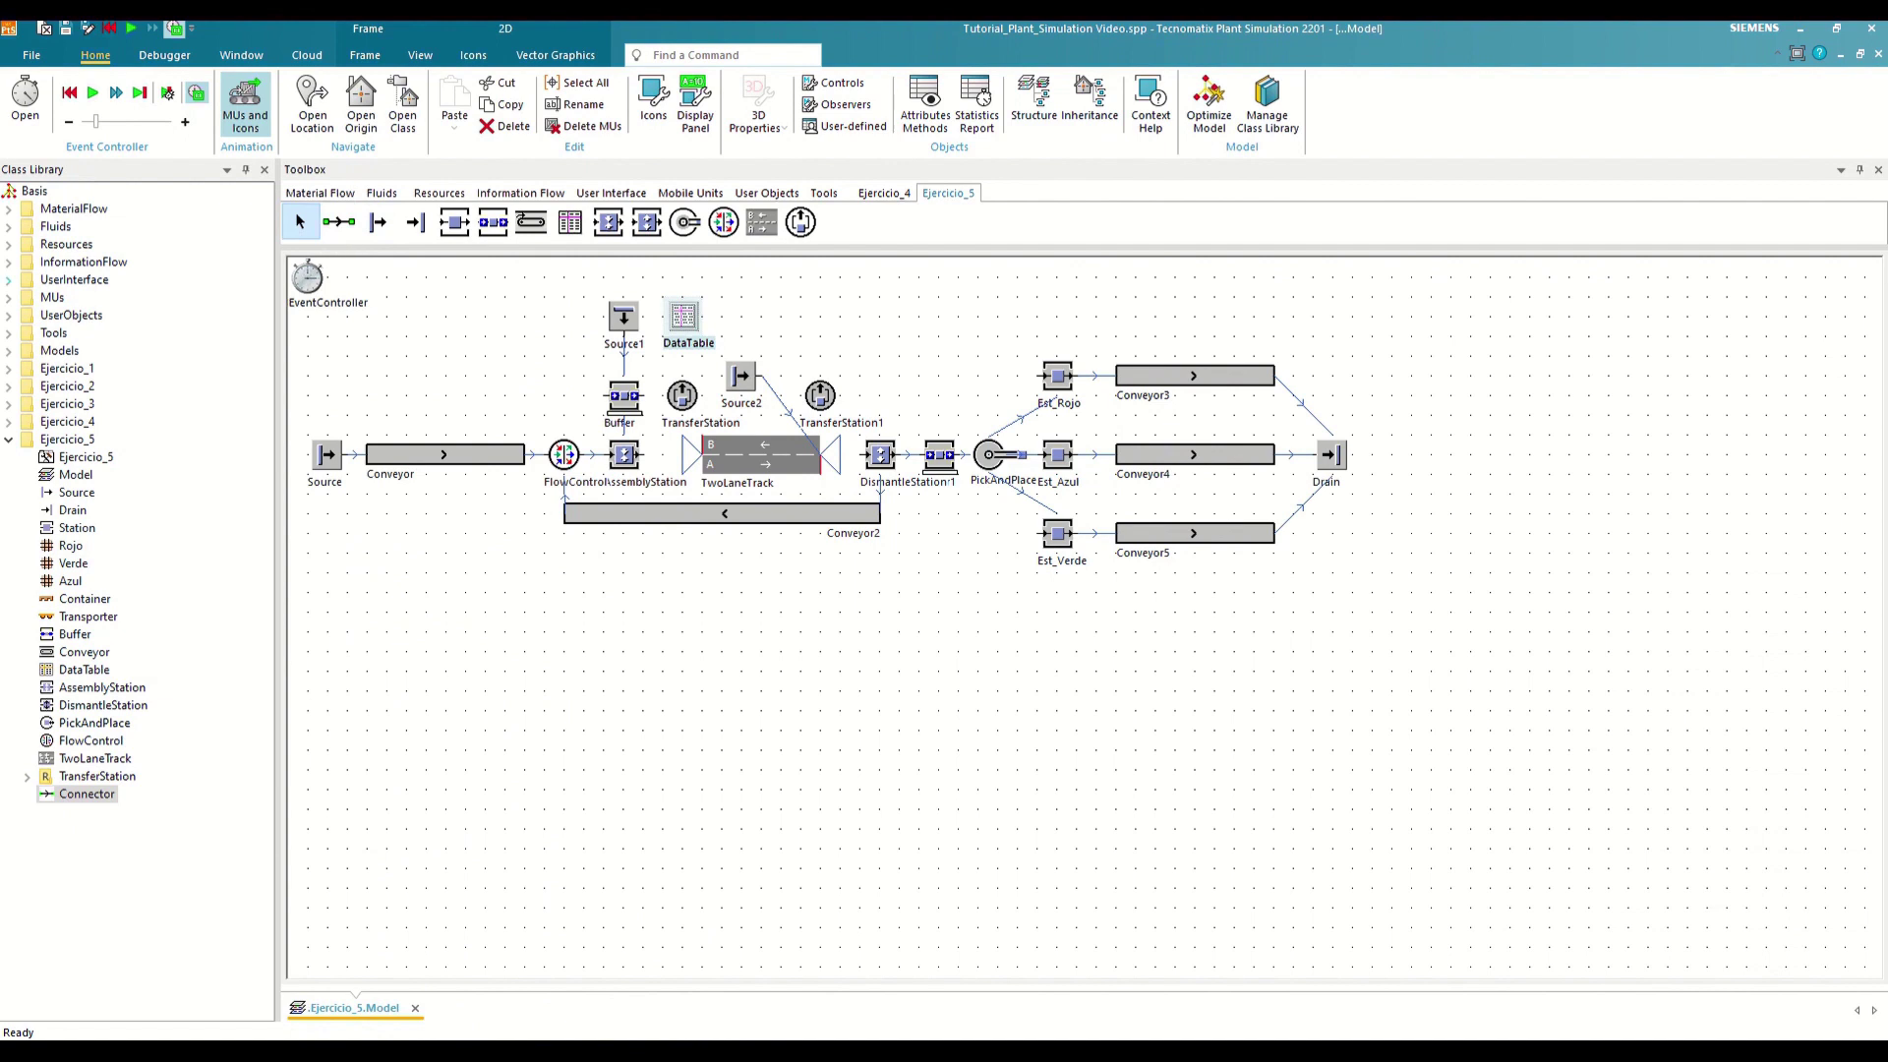
left_click(439, 193)
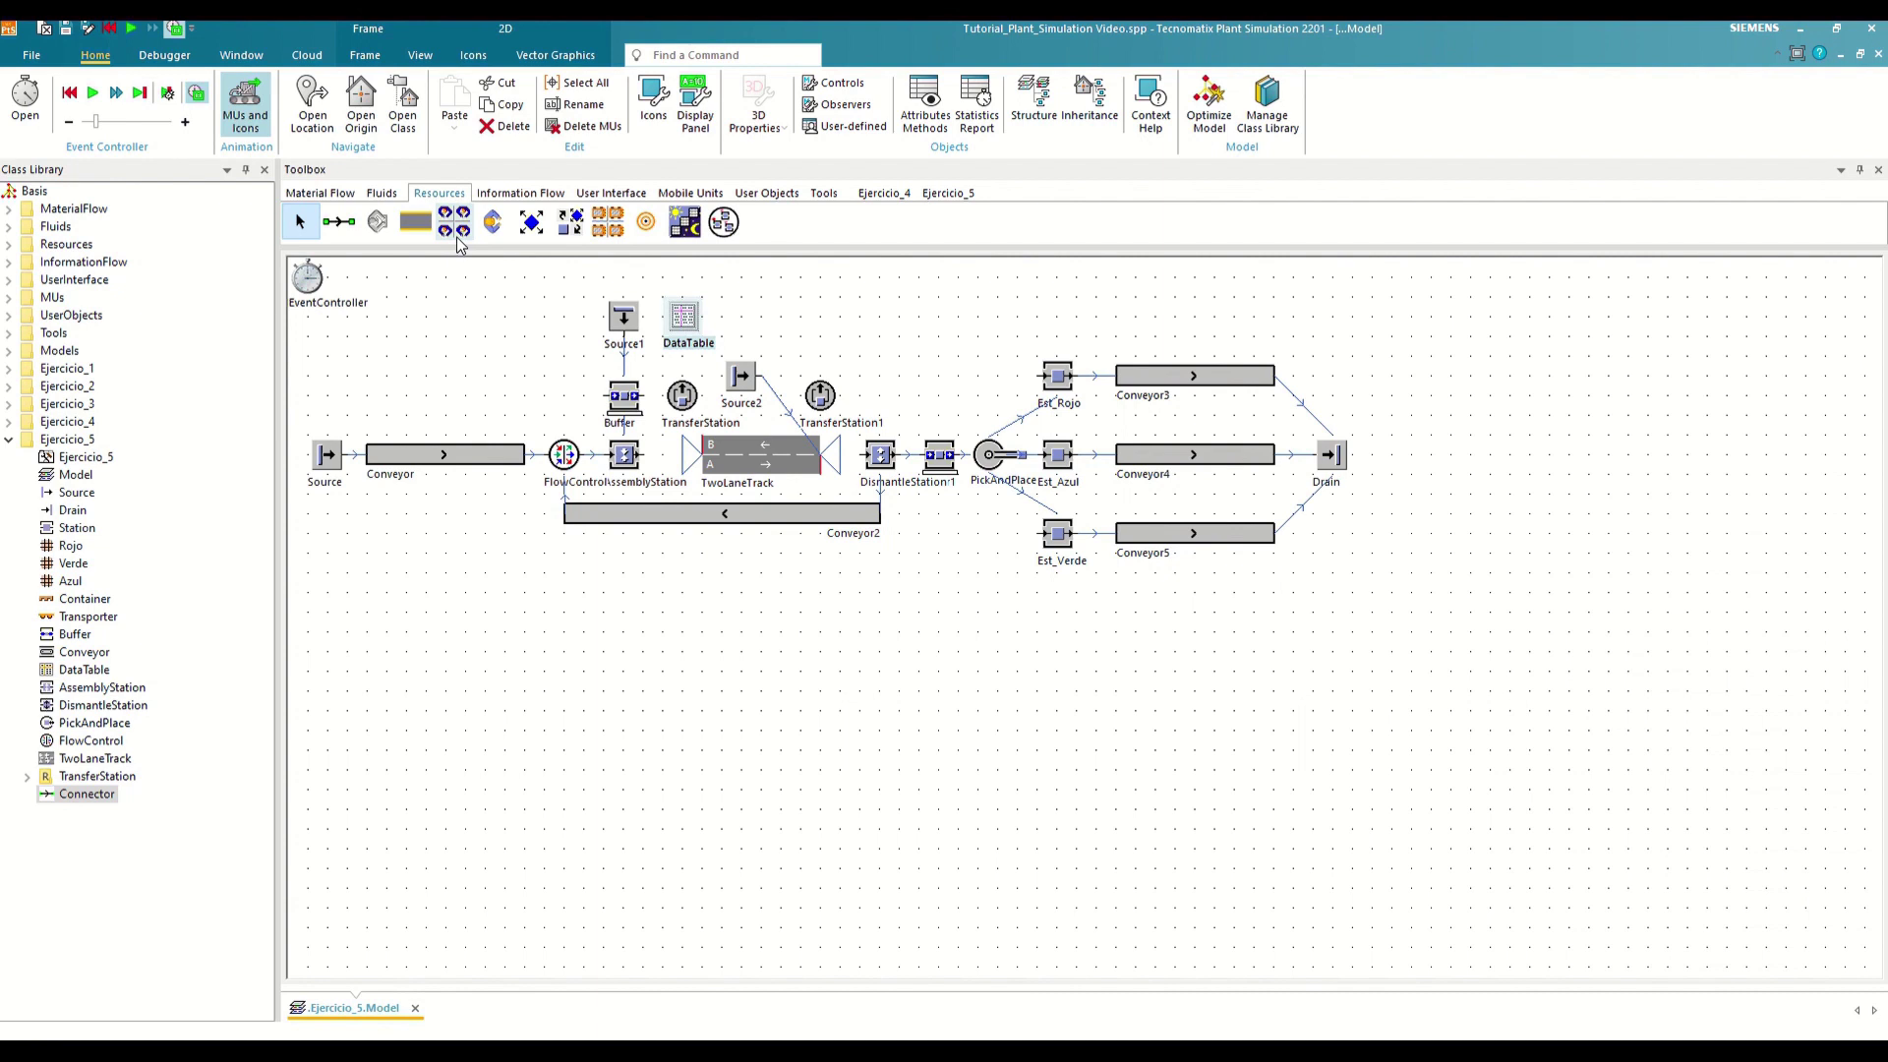
left_click_drag(457, 243, 82, 447)
left_click_drag(103, 812, 895, 622)
double_click(897, 622)
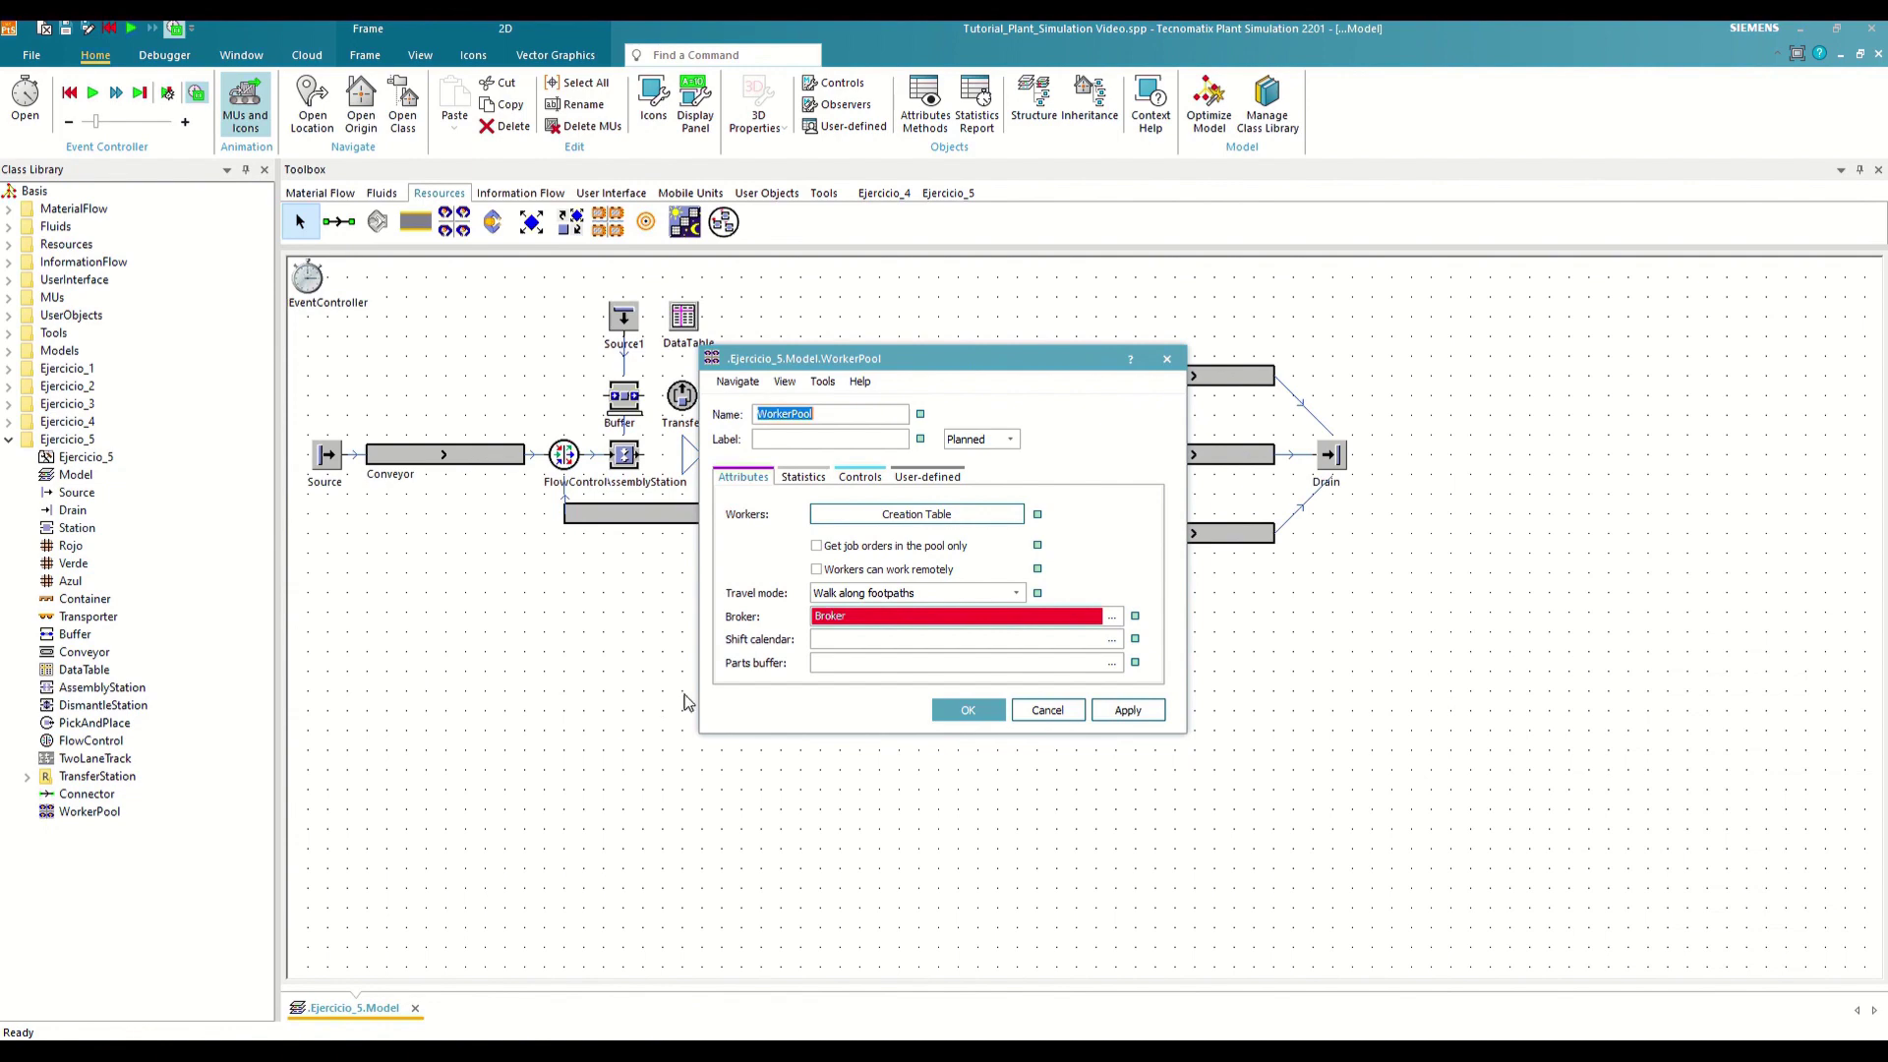
left_click(937, 521)
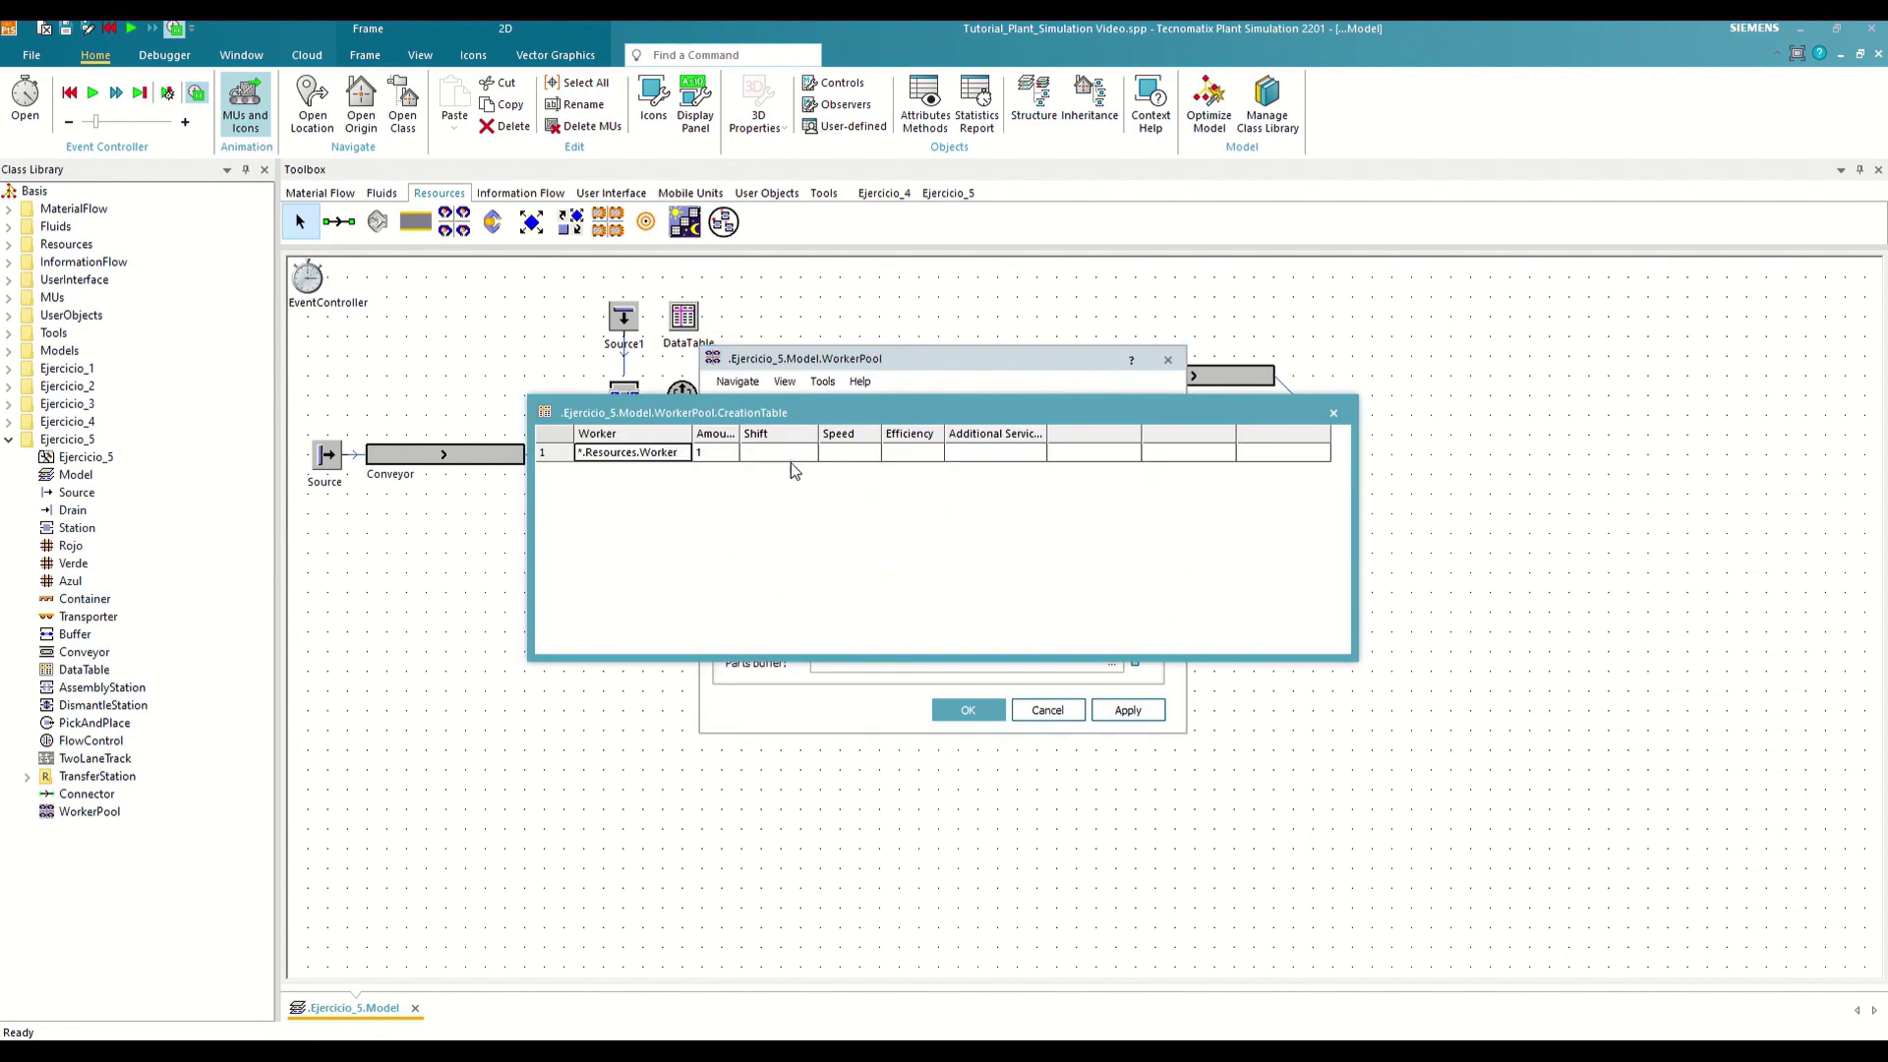
left_click(1333, 414)
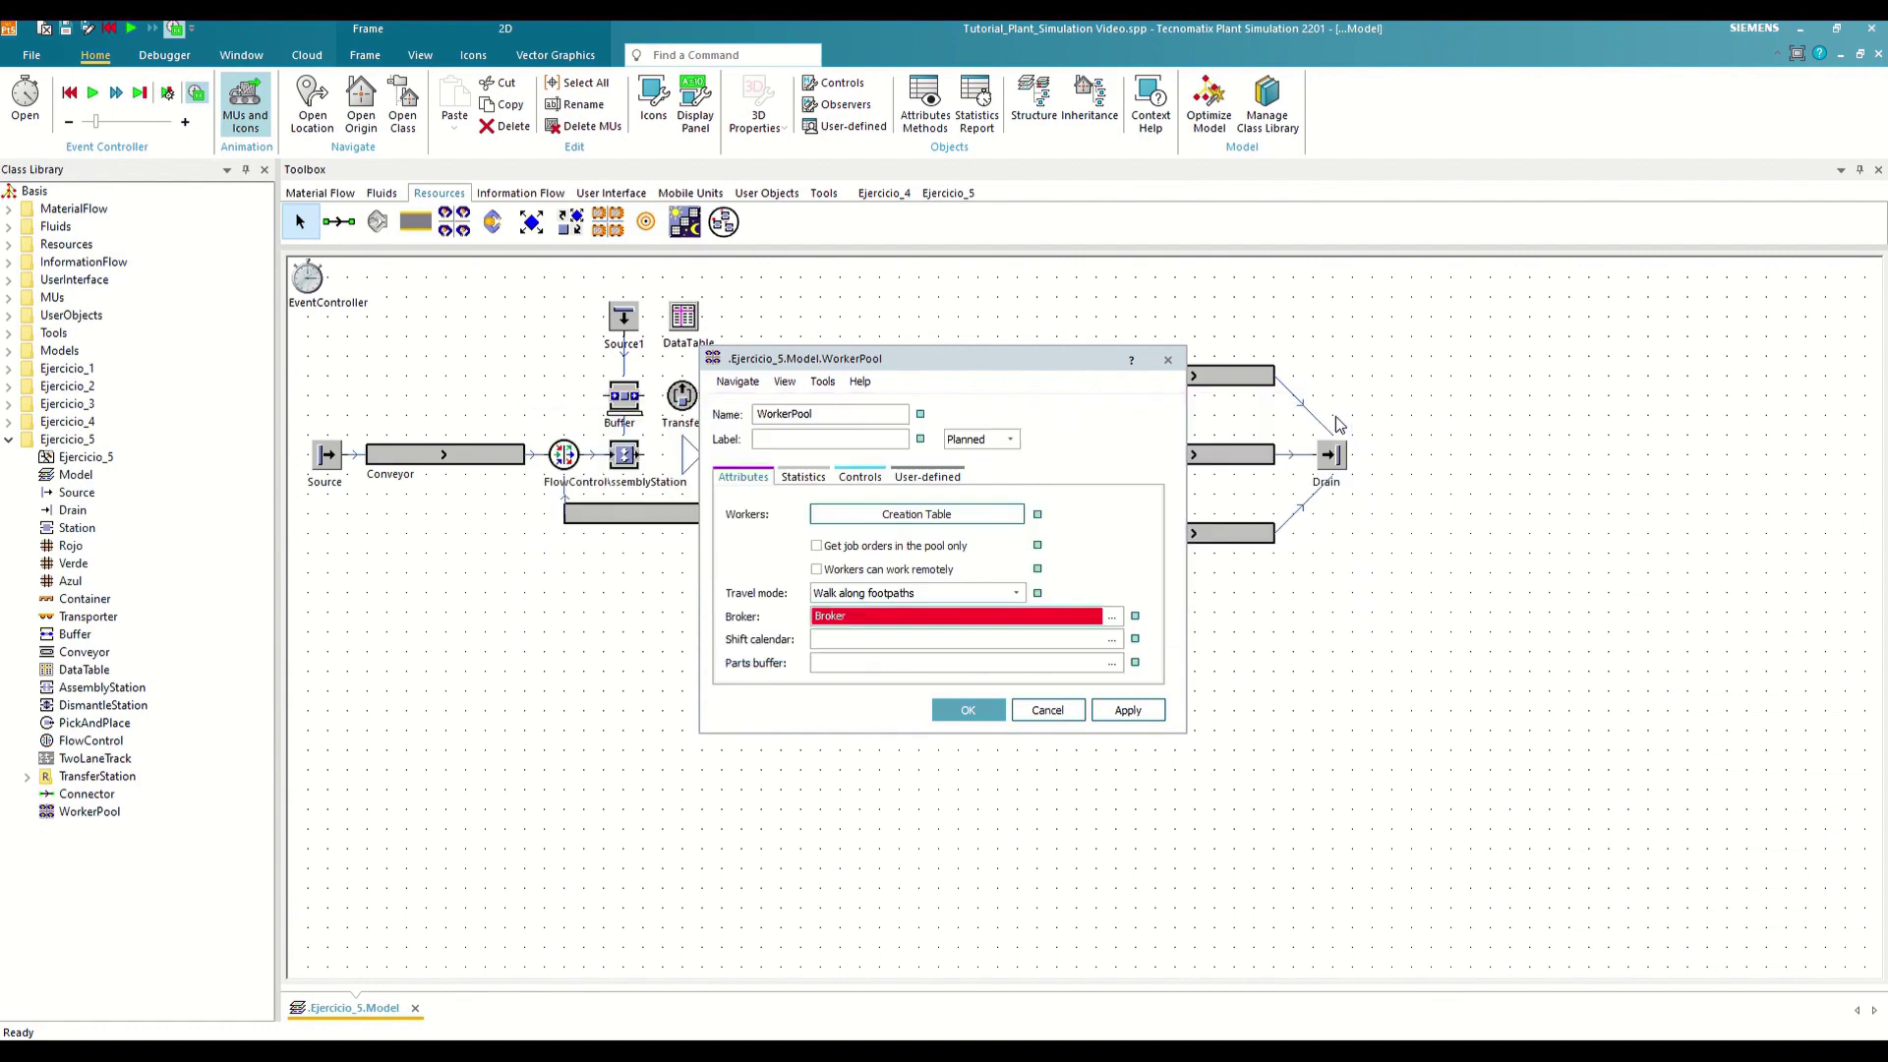
Reopen the WorkerPool's creation table and clear a stray entry from row 1's shift
left_click(1037, 518)
left_click(977, 515)
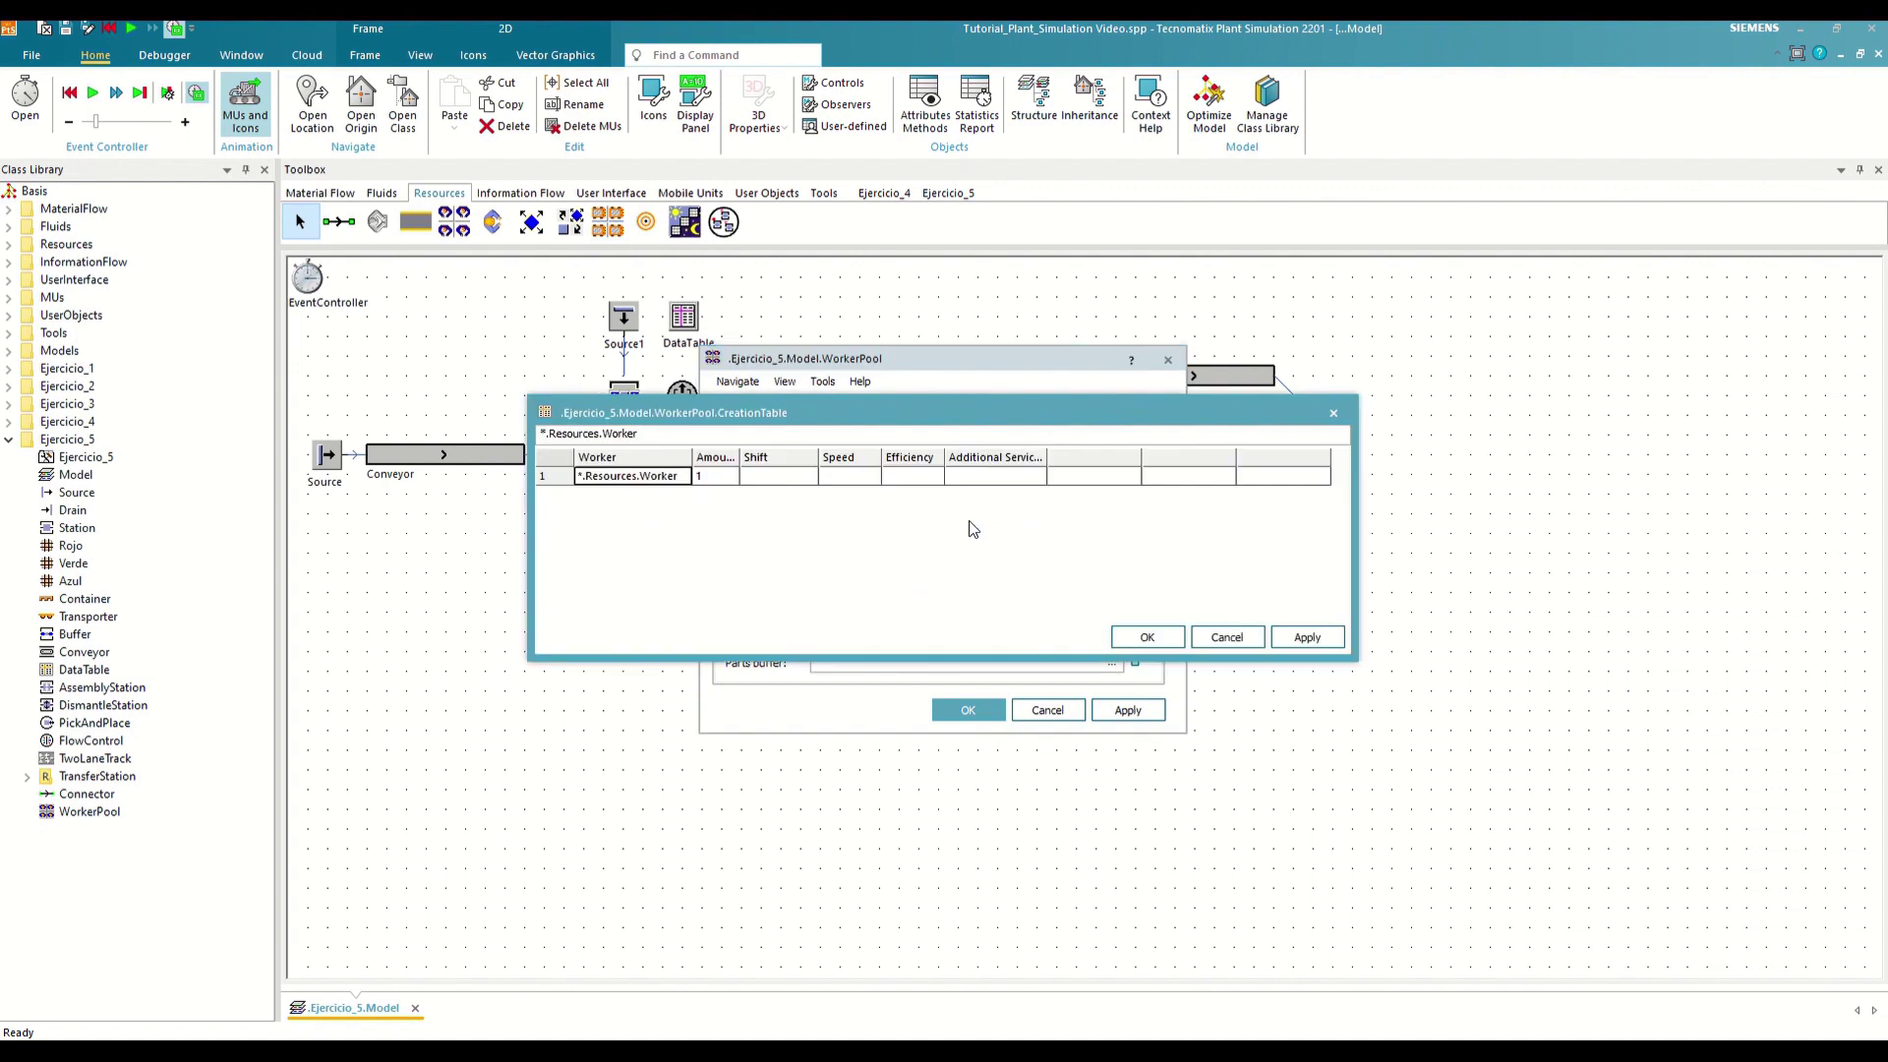
left_click(794, 475)
type("ñp-jlj-jjlñ")
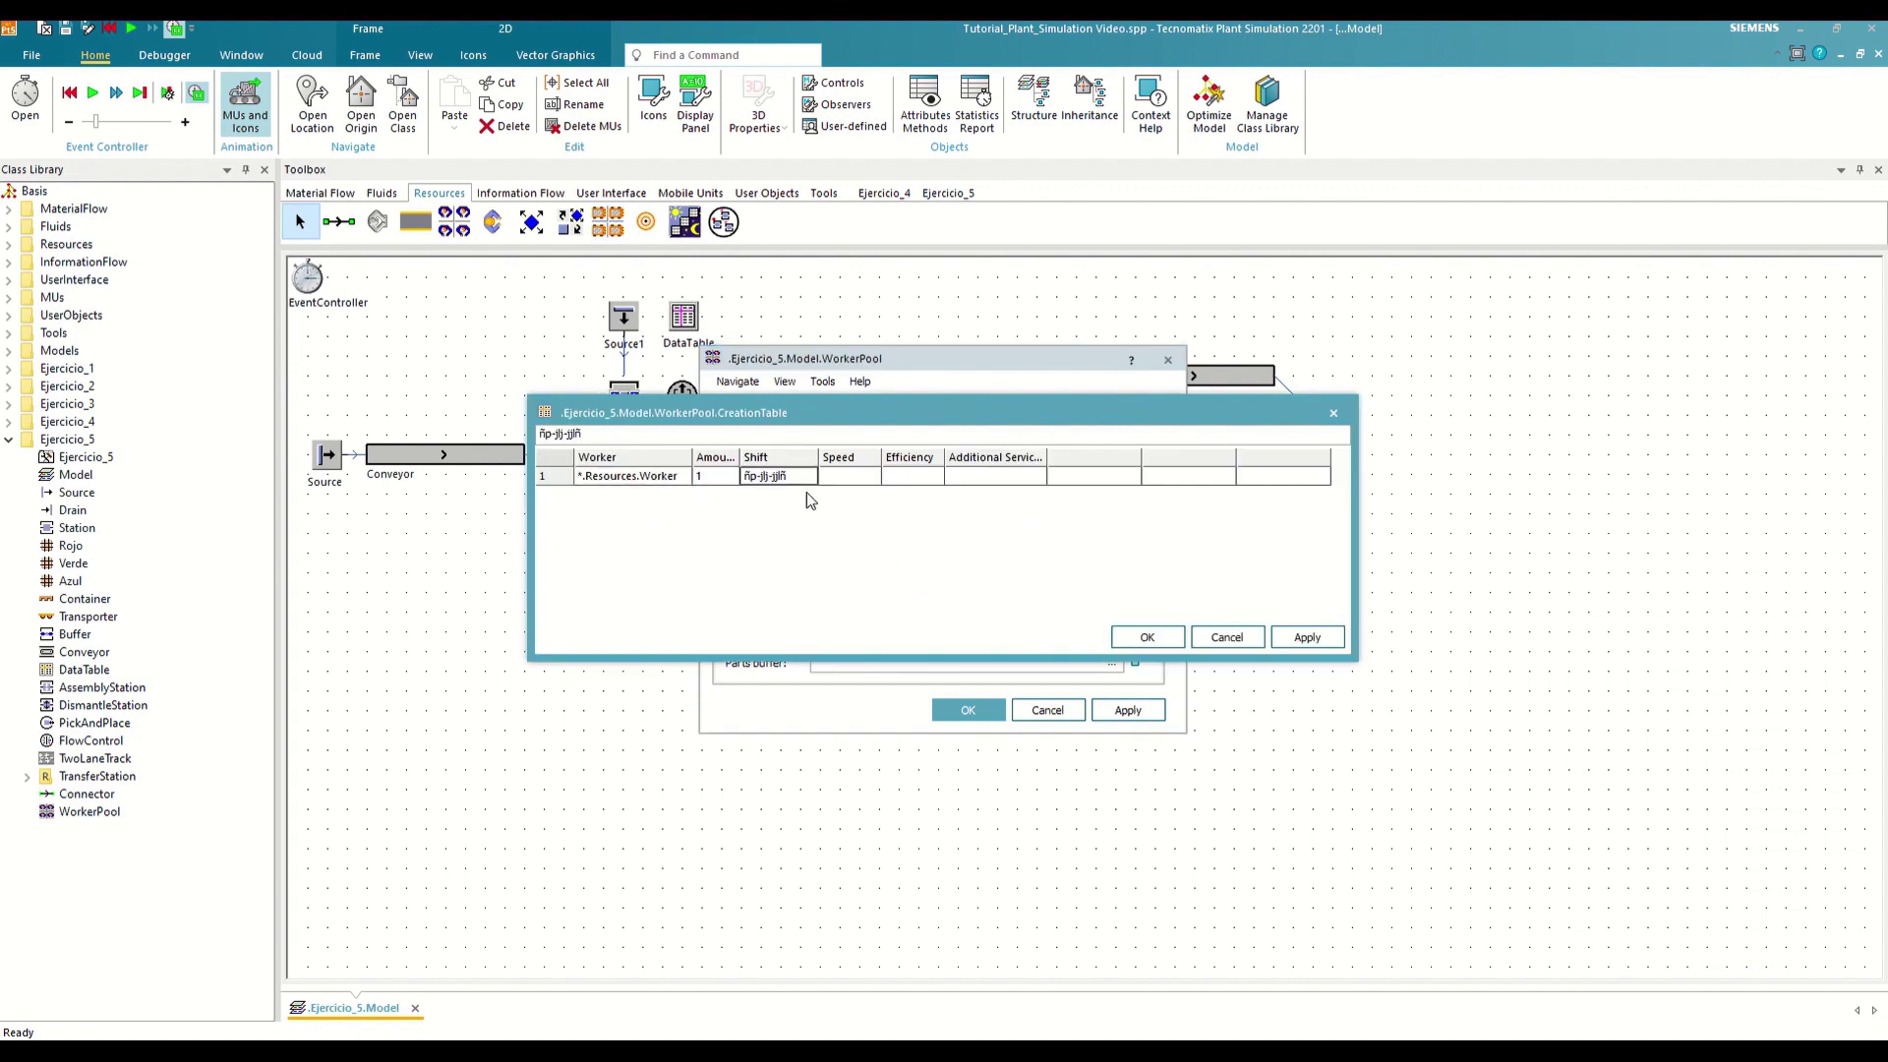
key("BackSpace")
key("BackSpace")
key("BackSpace")
key("BackSpace")
key("BackSpace")
key("BackSpace")
key("BackSpace")
key("BackSpace")
key("BackSpace")
key("BackSpace")
key("BackSpace")
key("Escape")
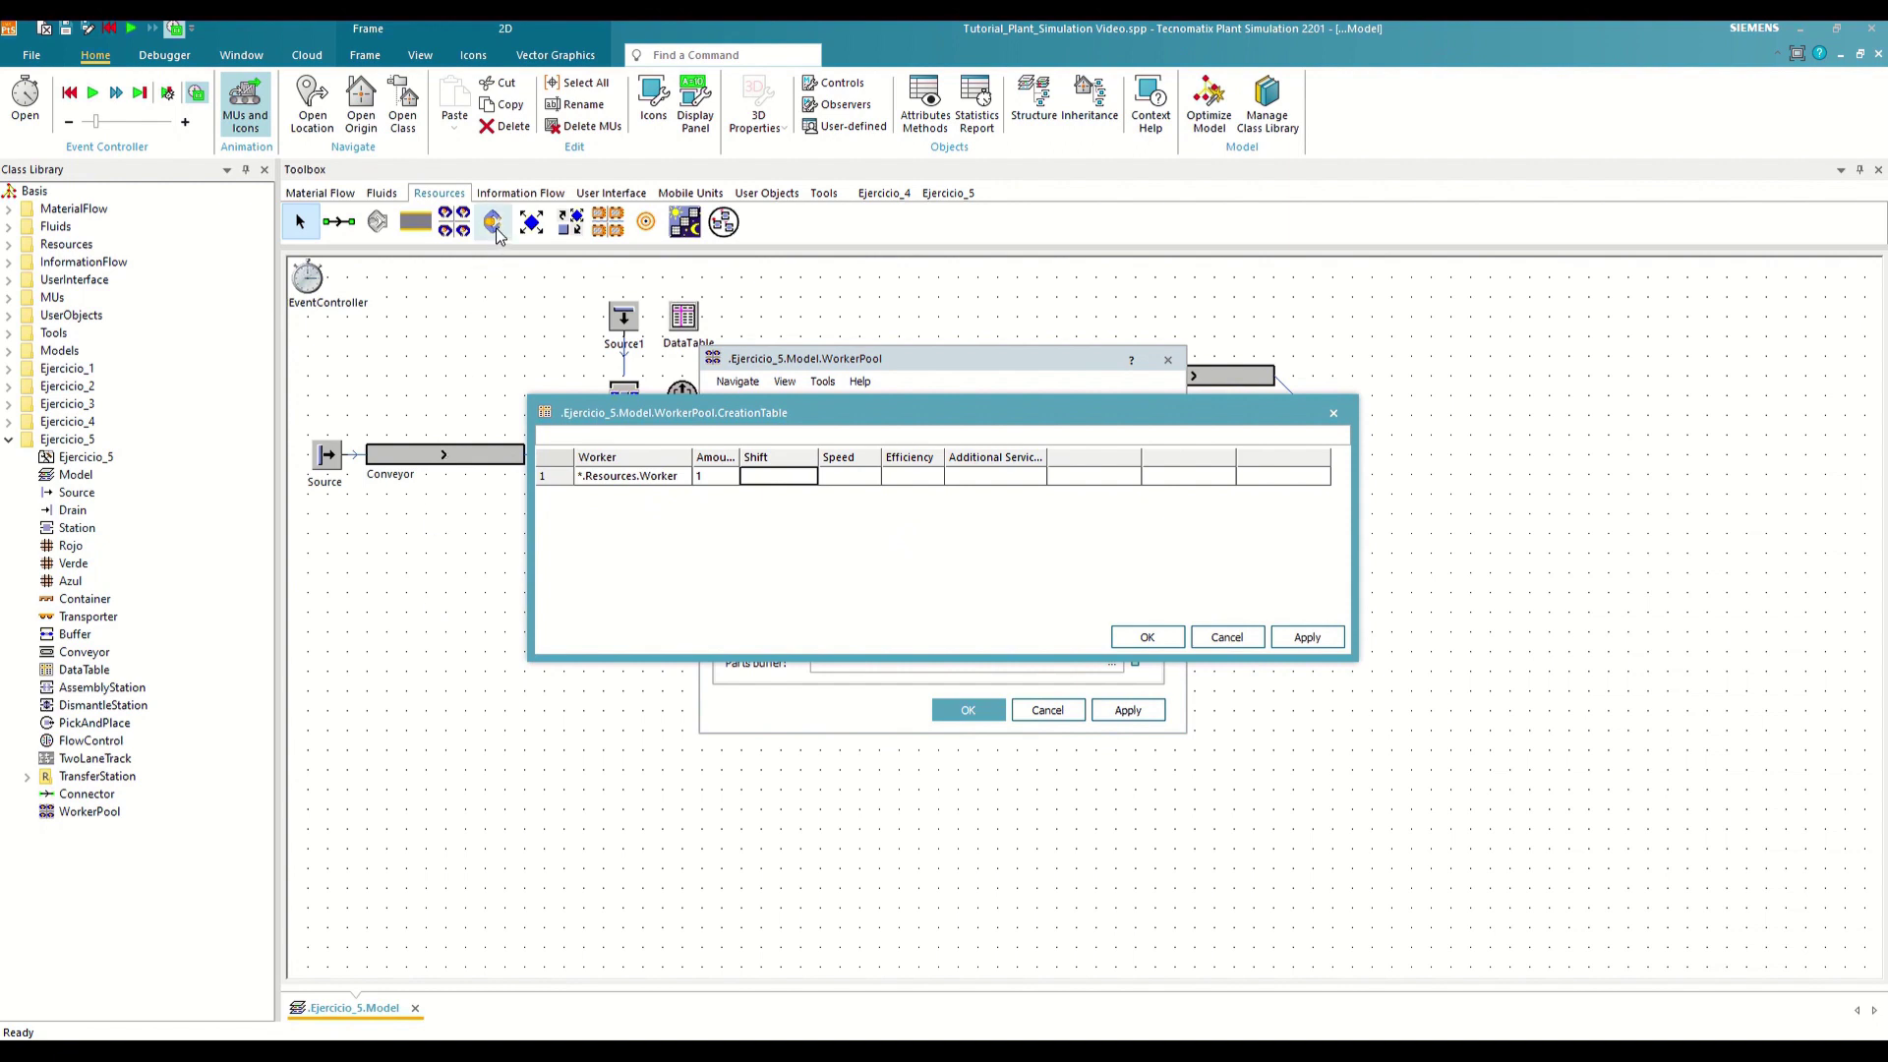
Create a Worker class in Ejercicio_5, set it as row 1's worker, and confirm both dialogs
left_click_drag(498, 236, 68, 442)
left_click_drag(81, 824, 629, 477)
key("Tab")
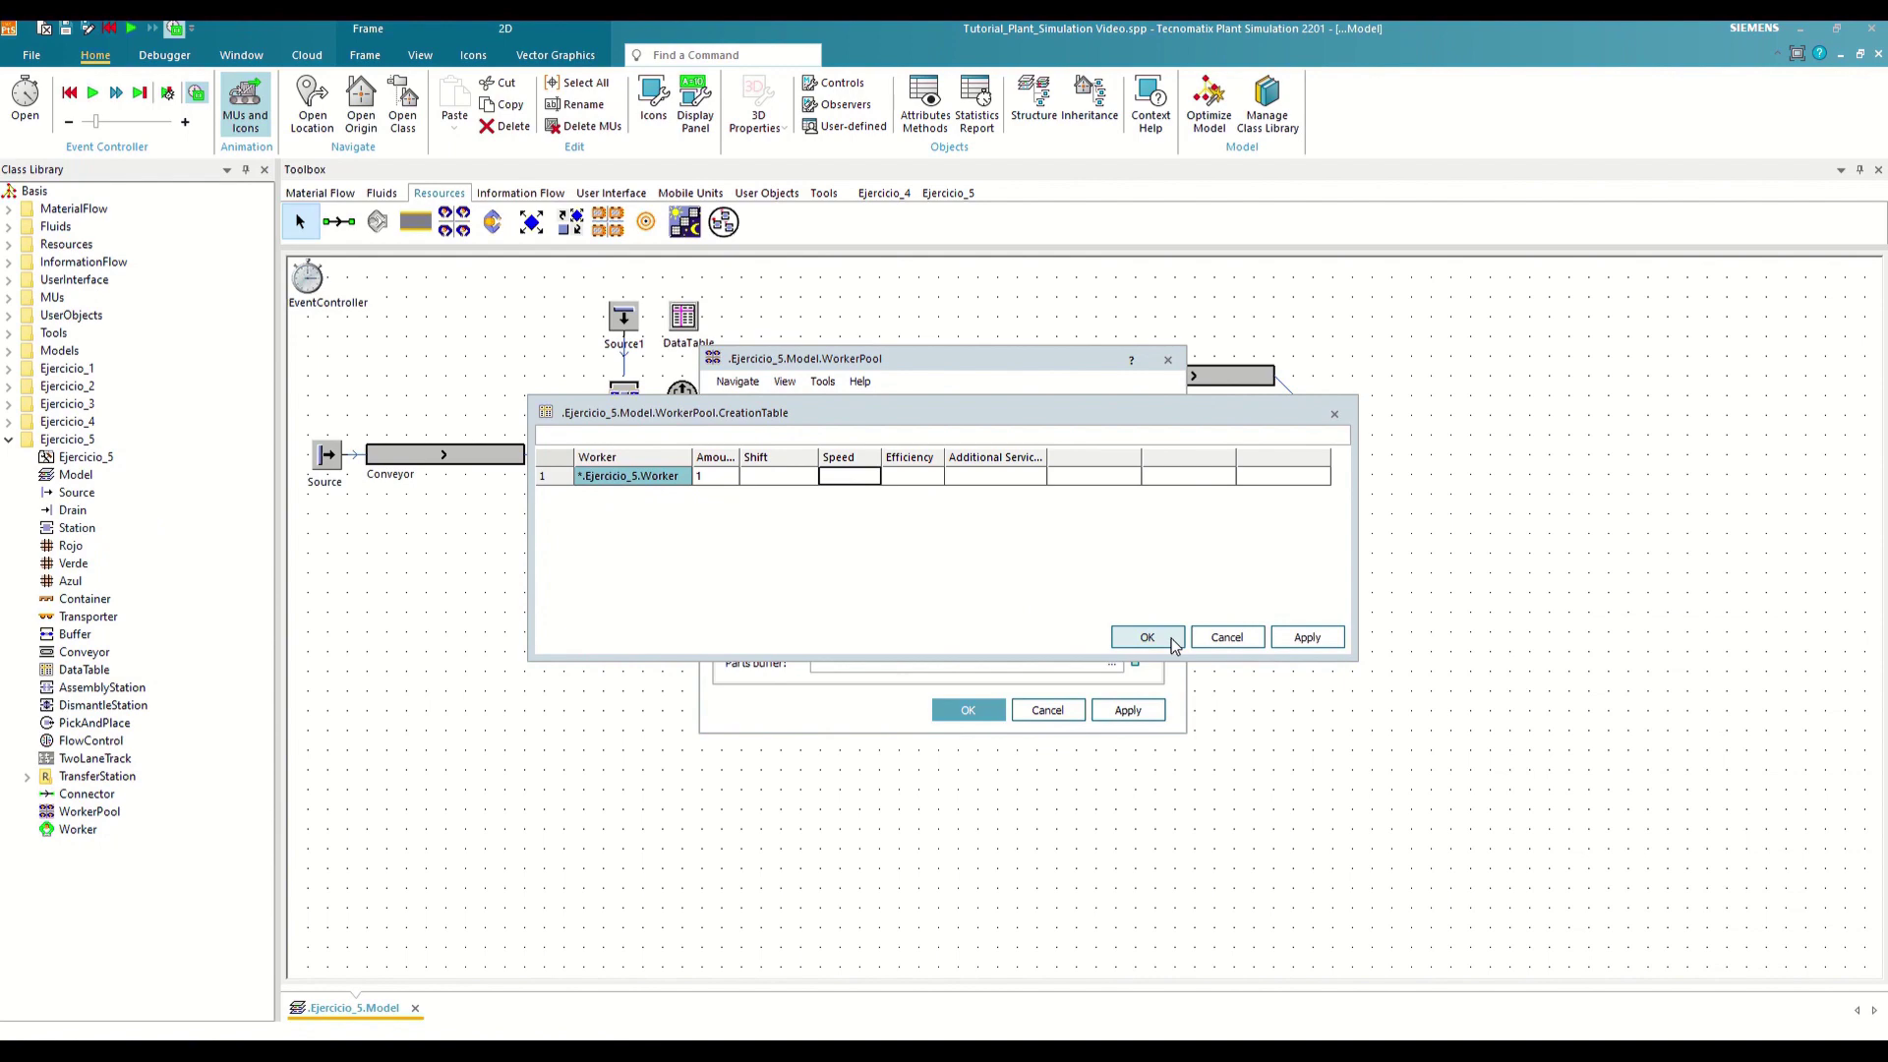
left_click(1146, 637)
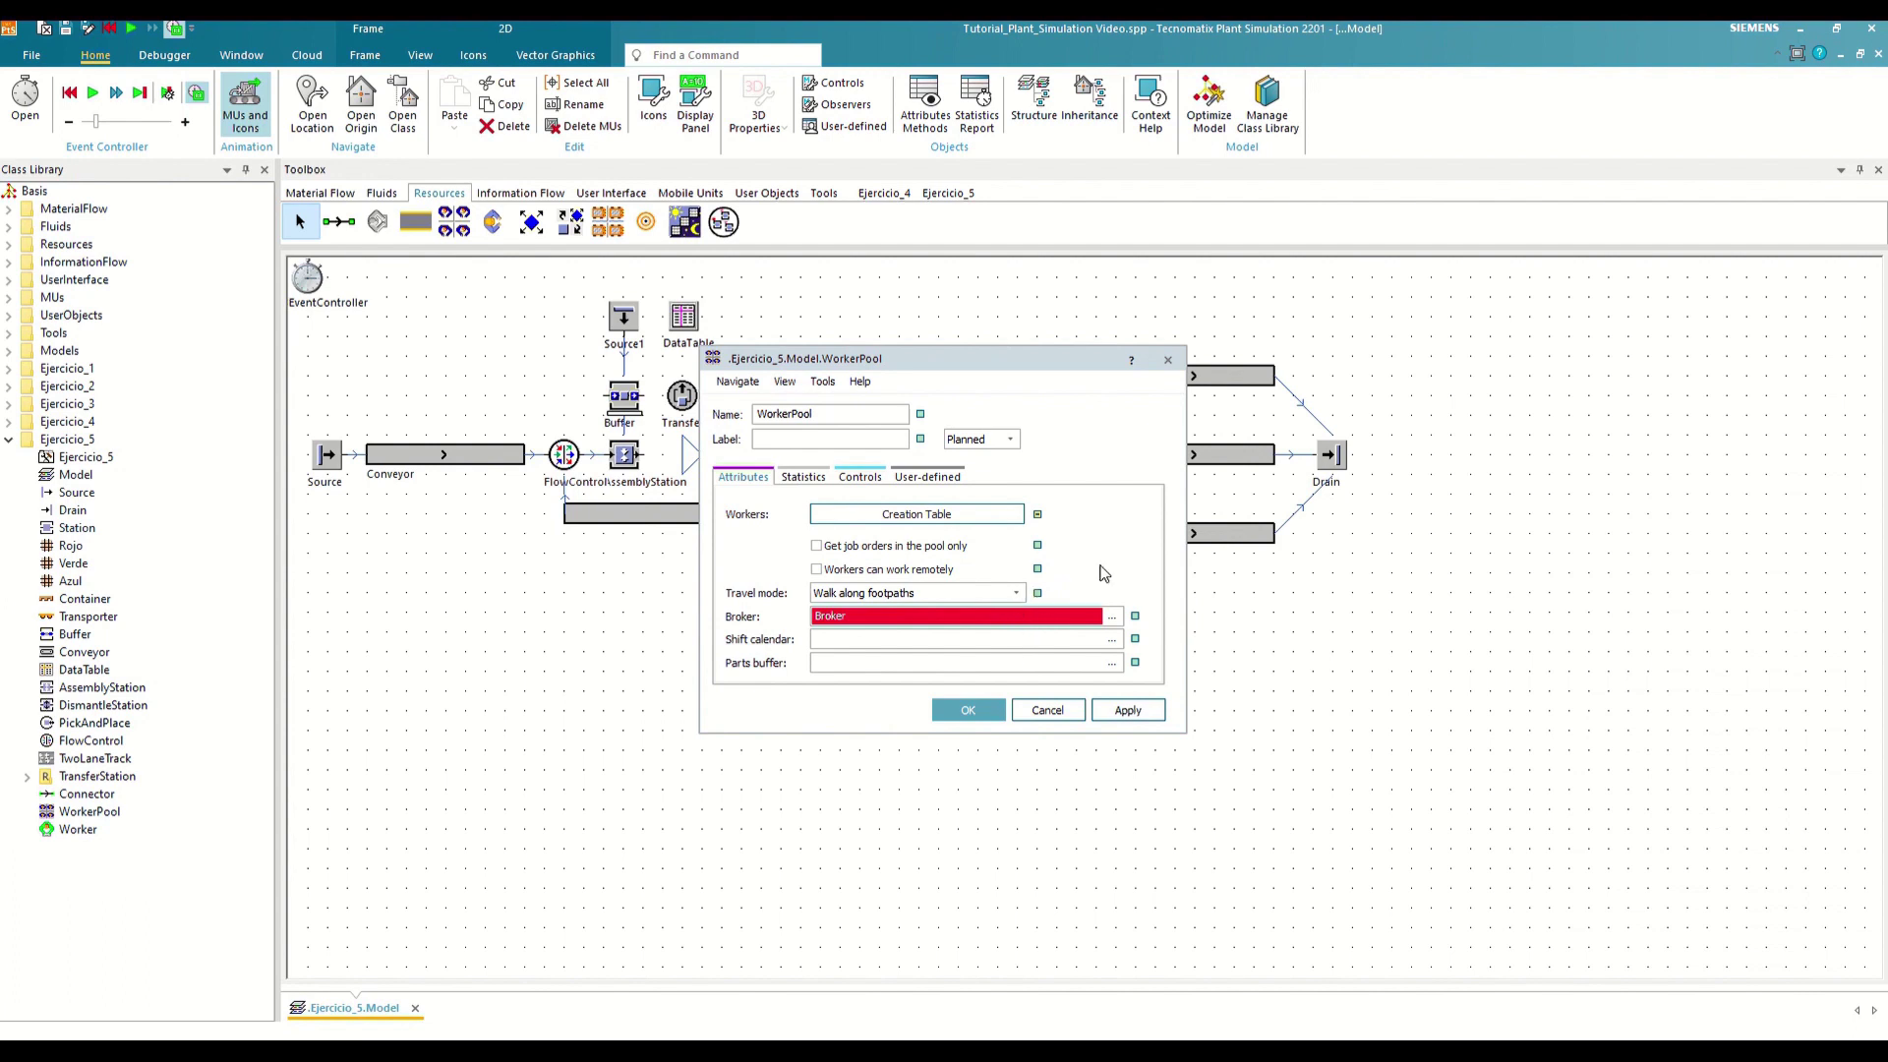
left_click(978, 710)
Delete Conveyor2 from the Ejercicio_5 model
left_click(948, 192)
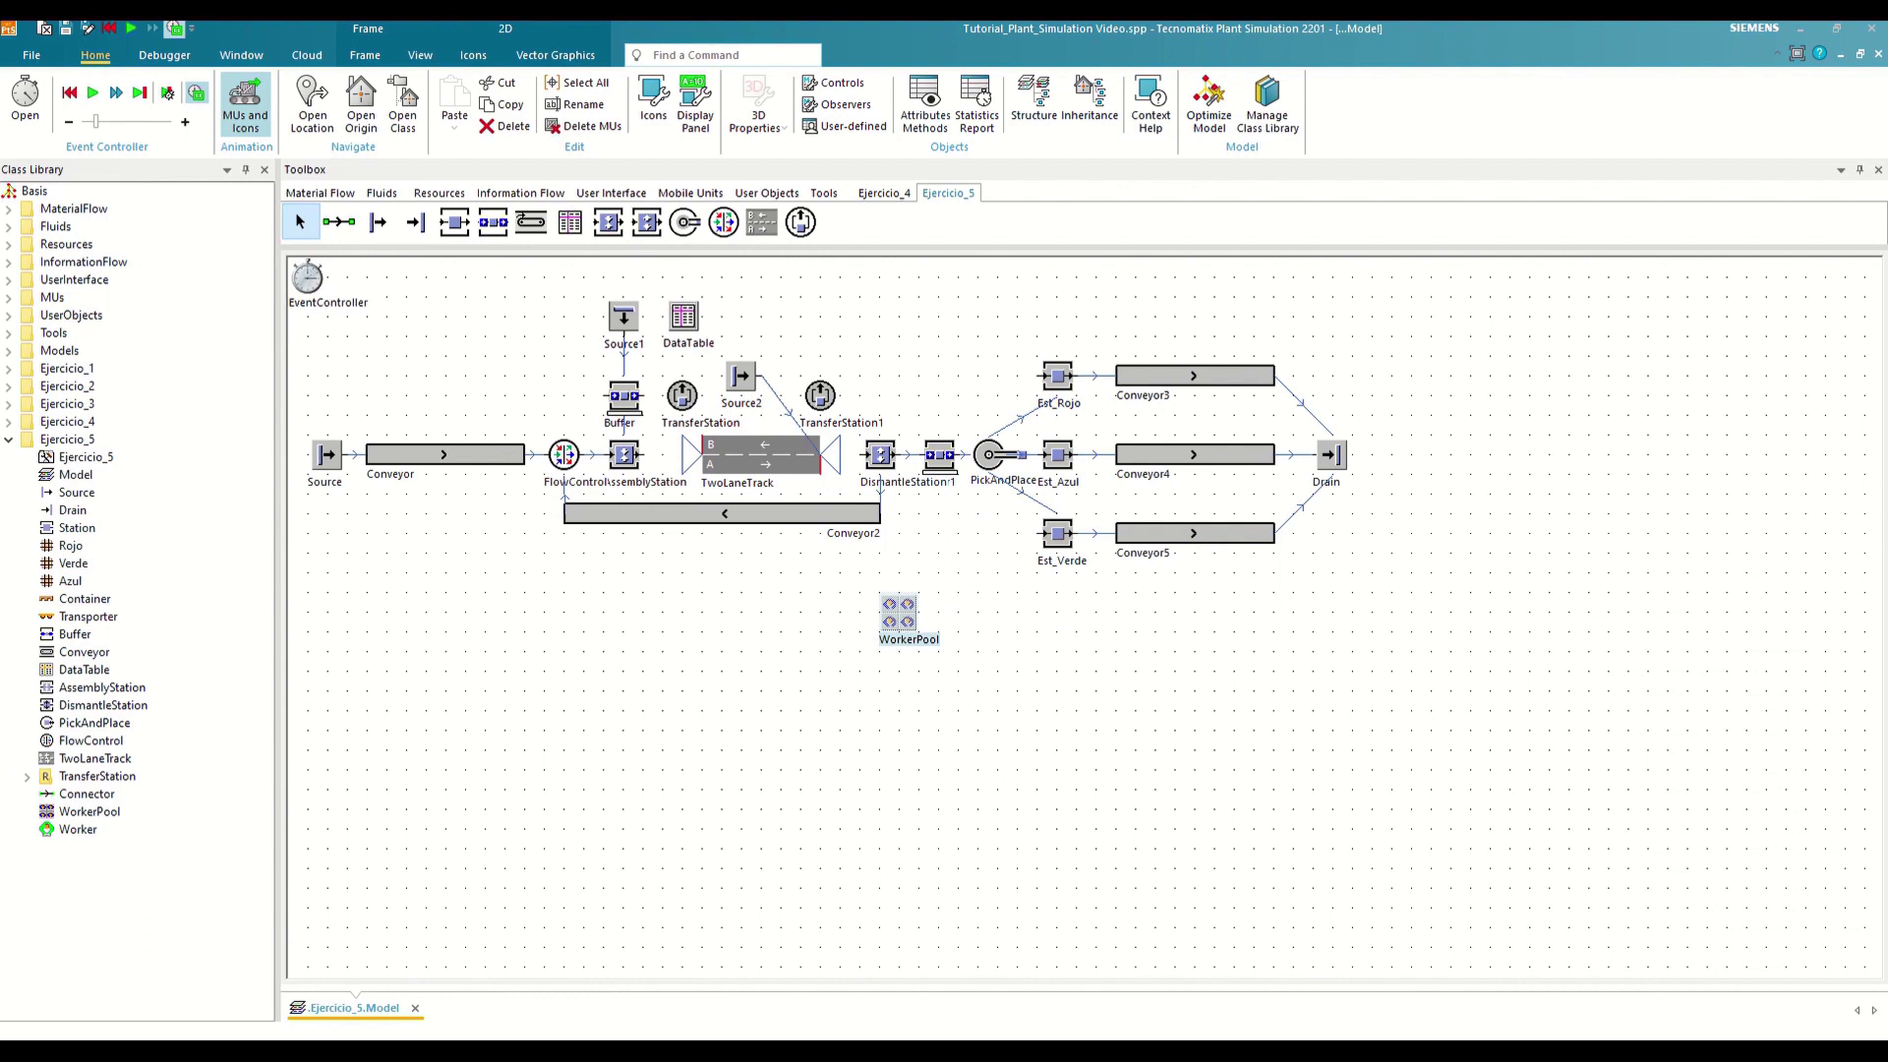
left_click(742, 517)
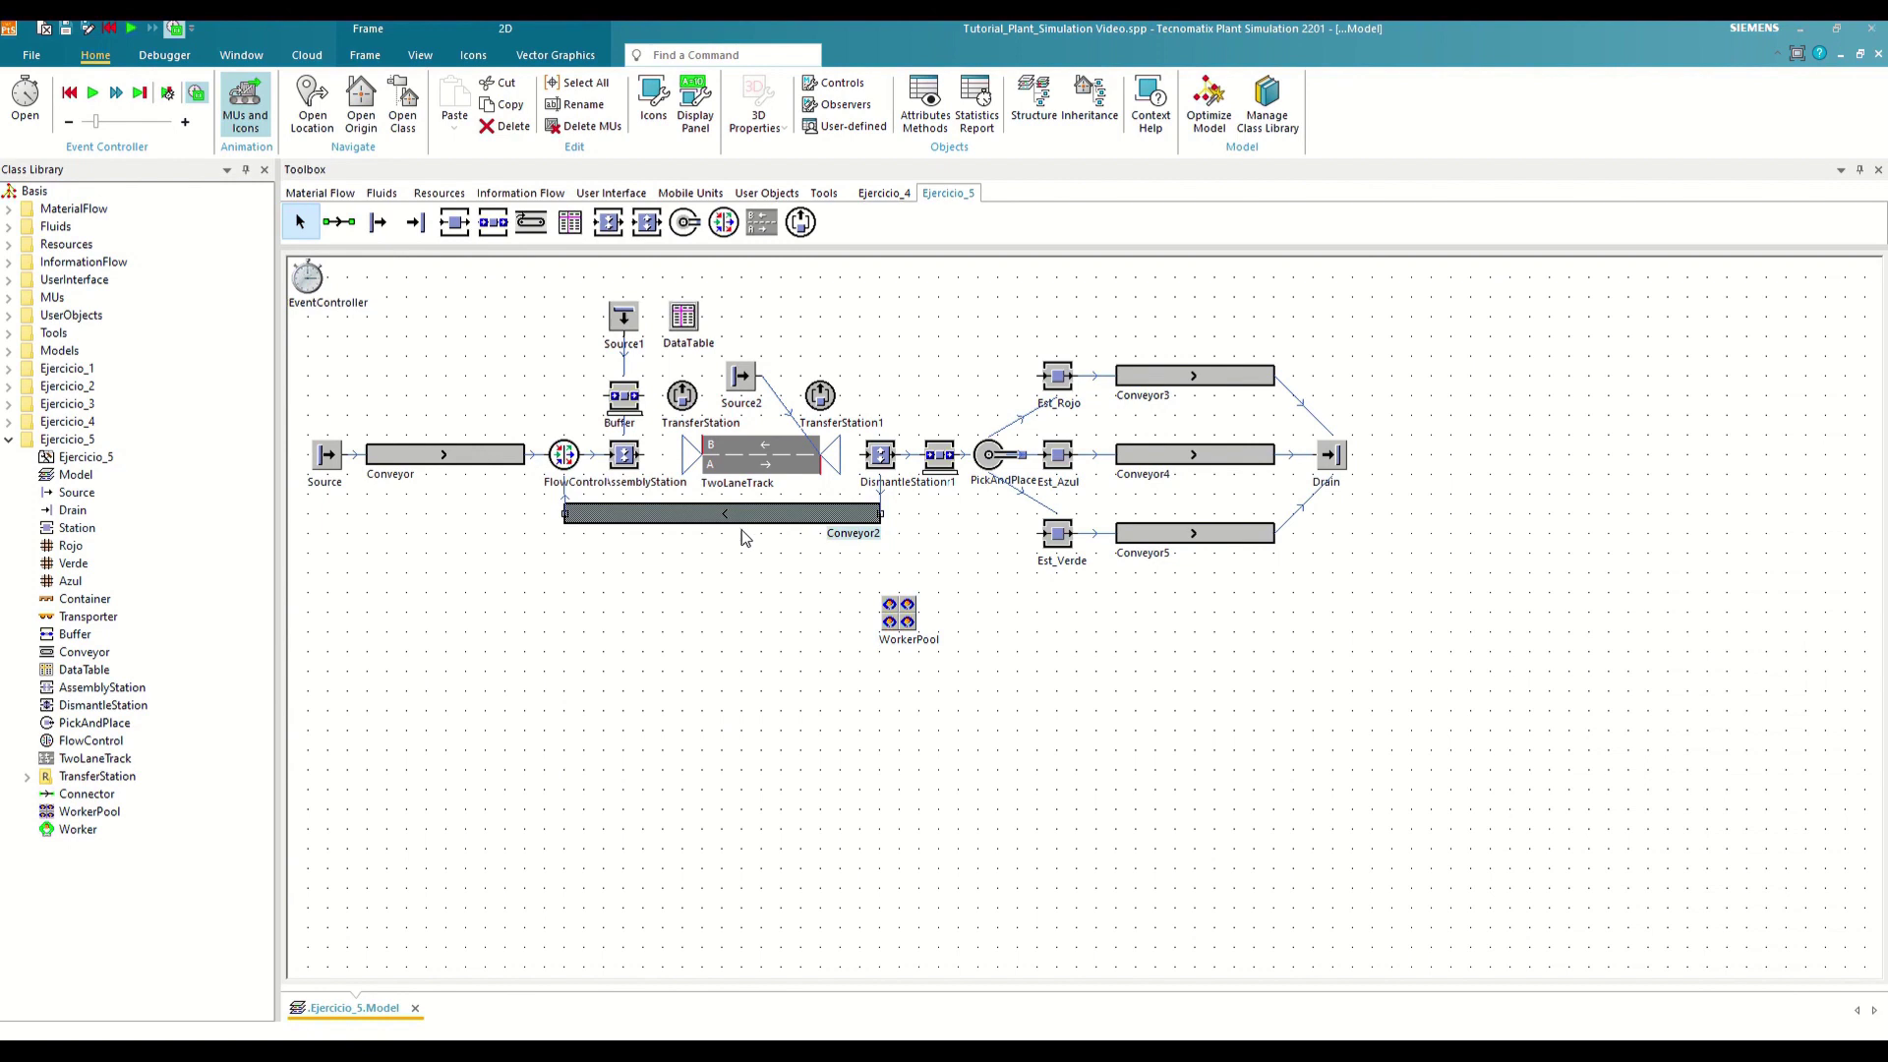
key("Delete")
key("Return")
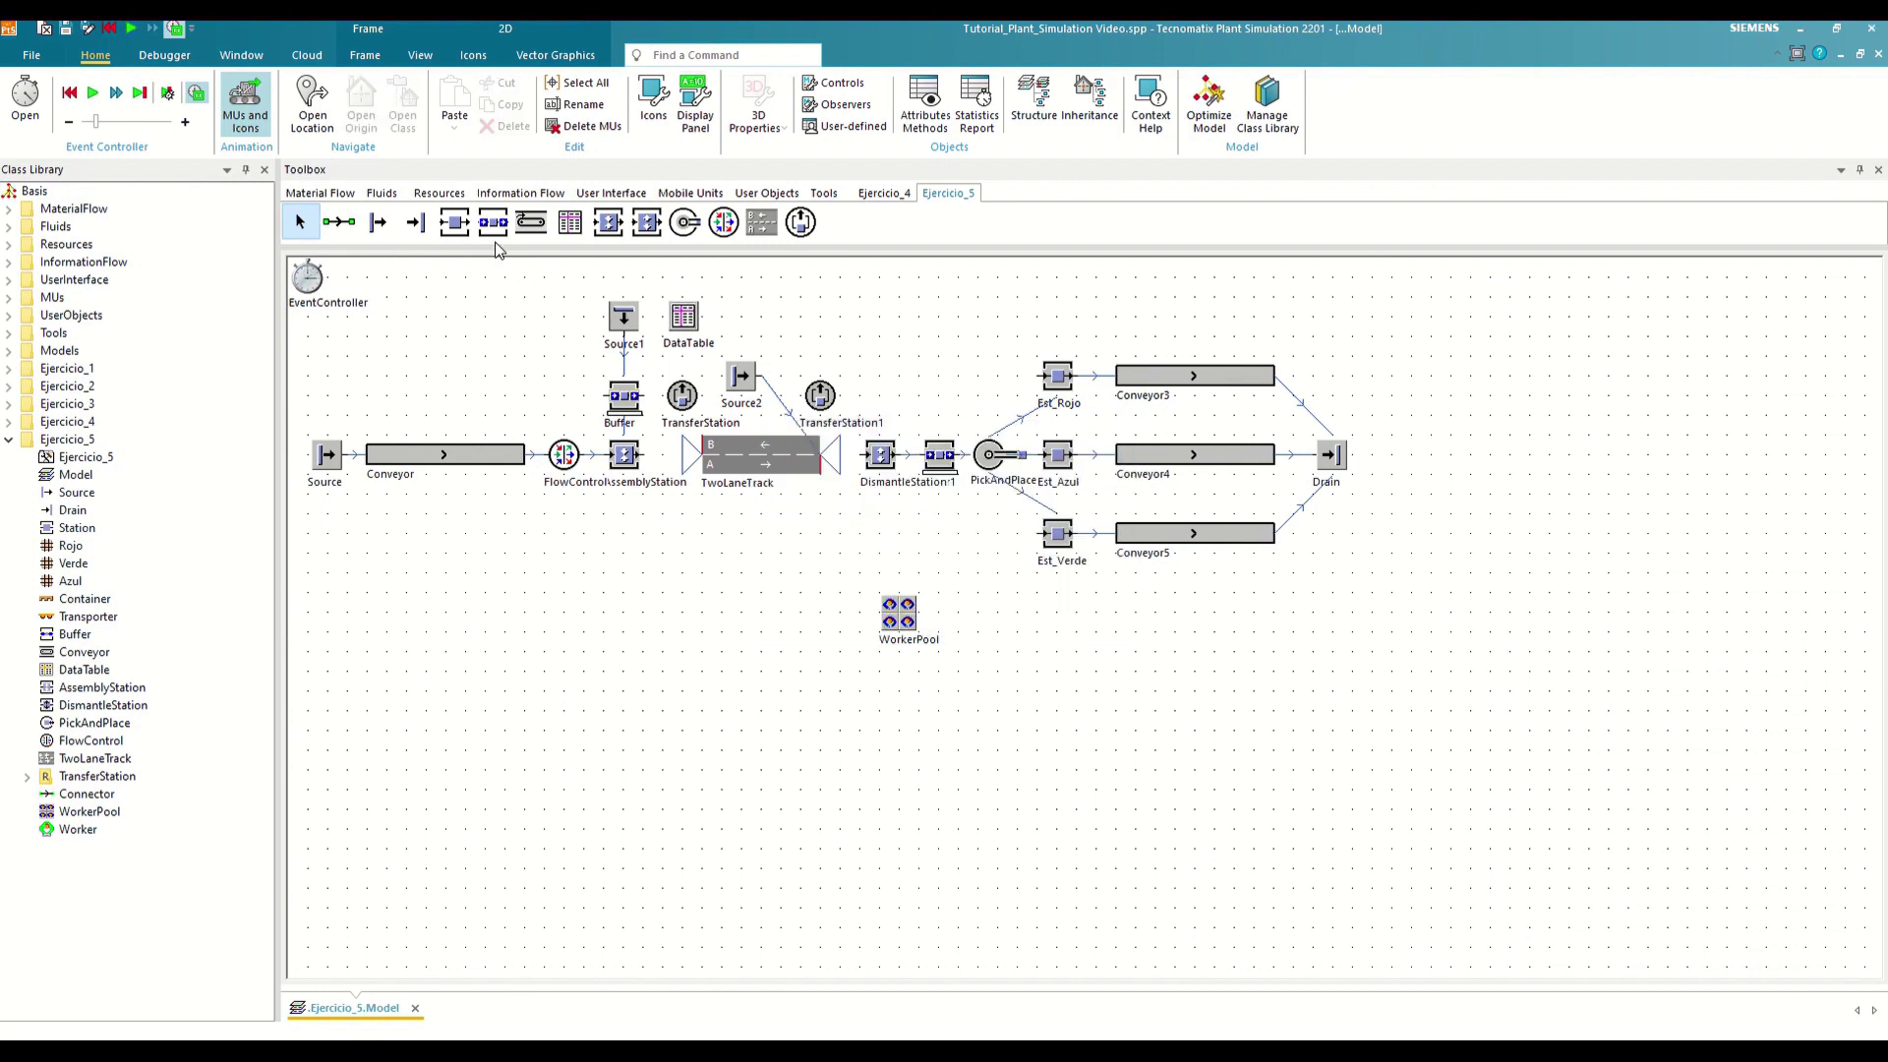
Place Buffer2 under DismantleStation1 and Buffer3 under FlowControl, connecting each from its station
left_click_drag(492, 222, 867, 514)
left_click_drag(492, 228, 572, 538)
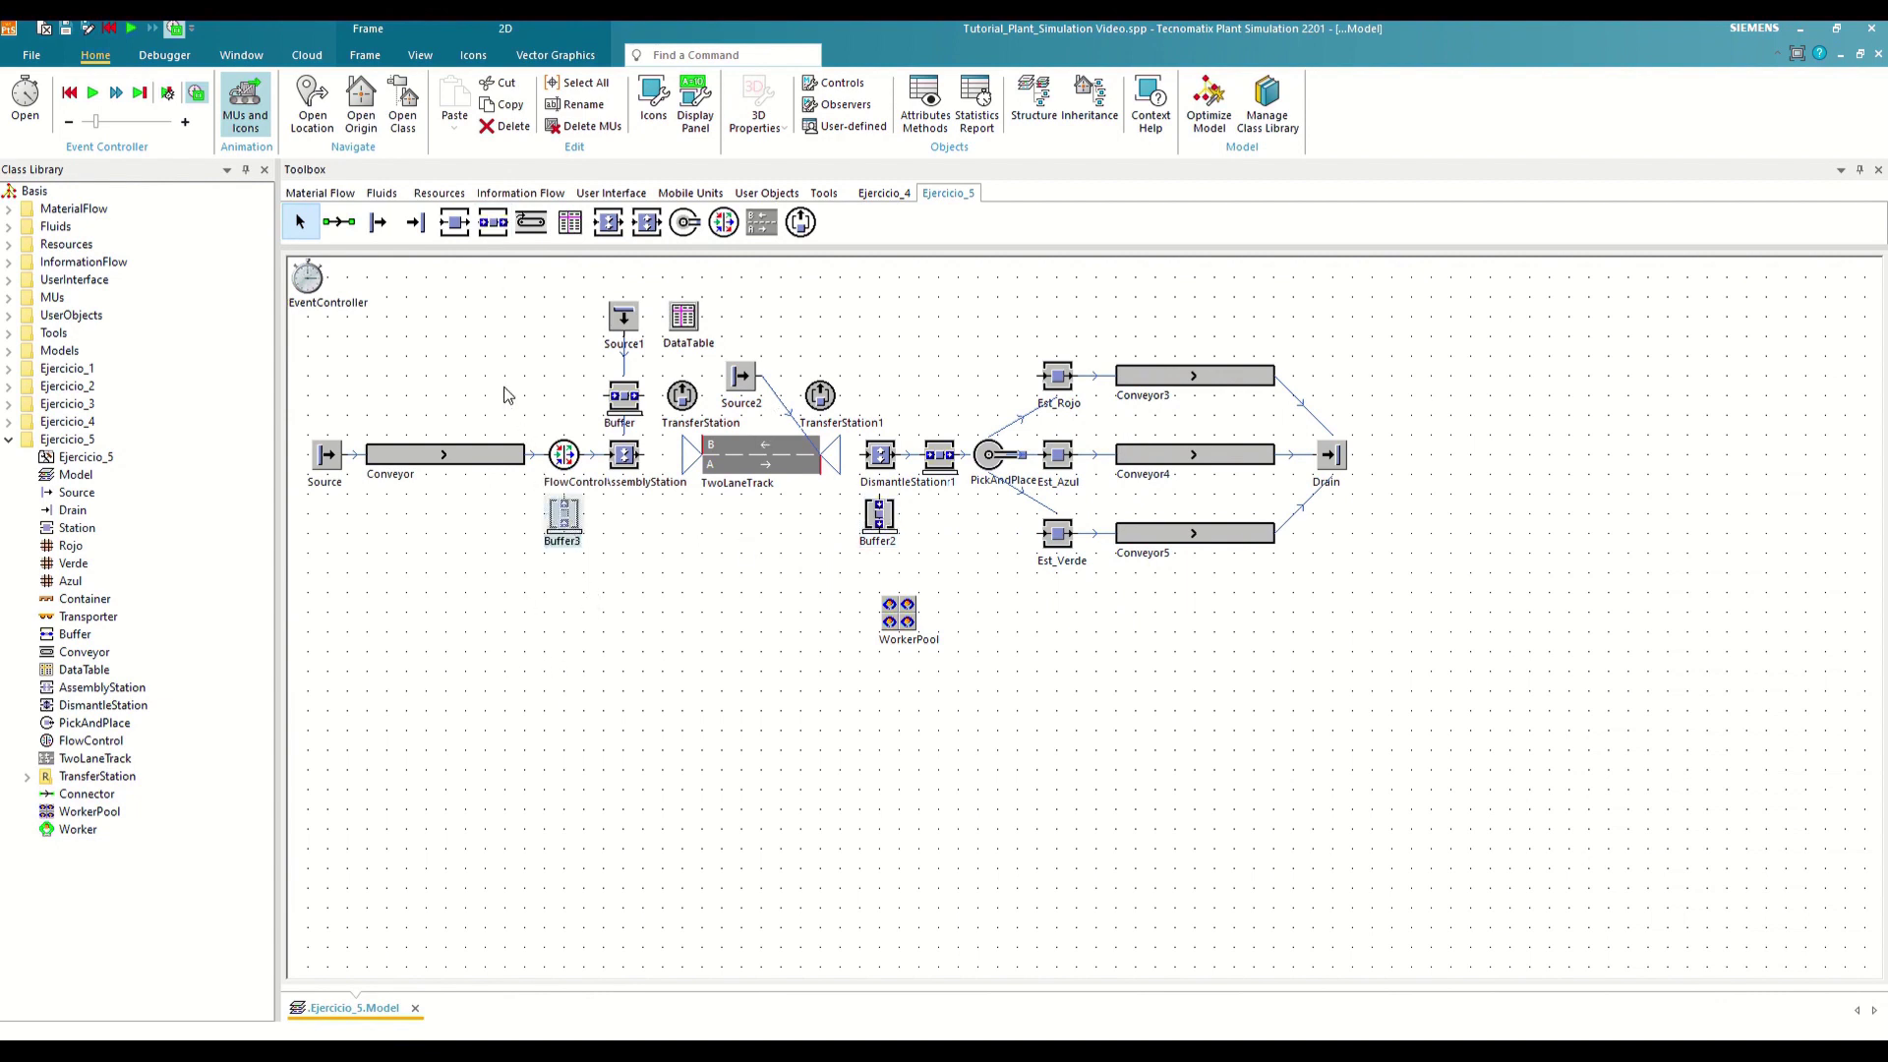
left_click(340, 222)
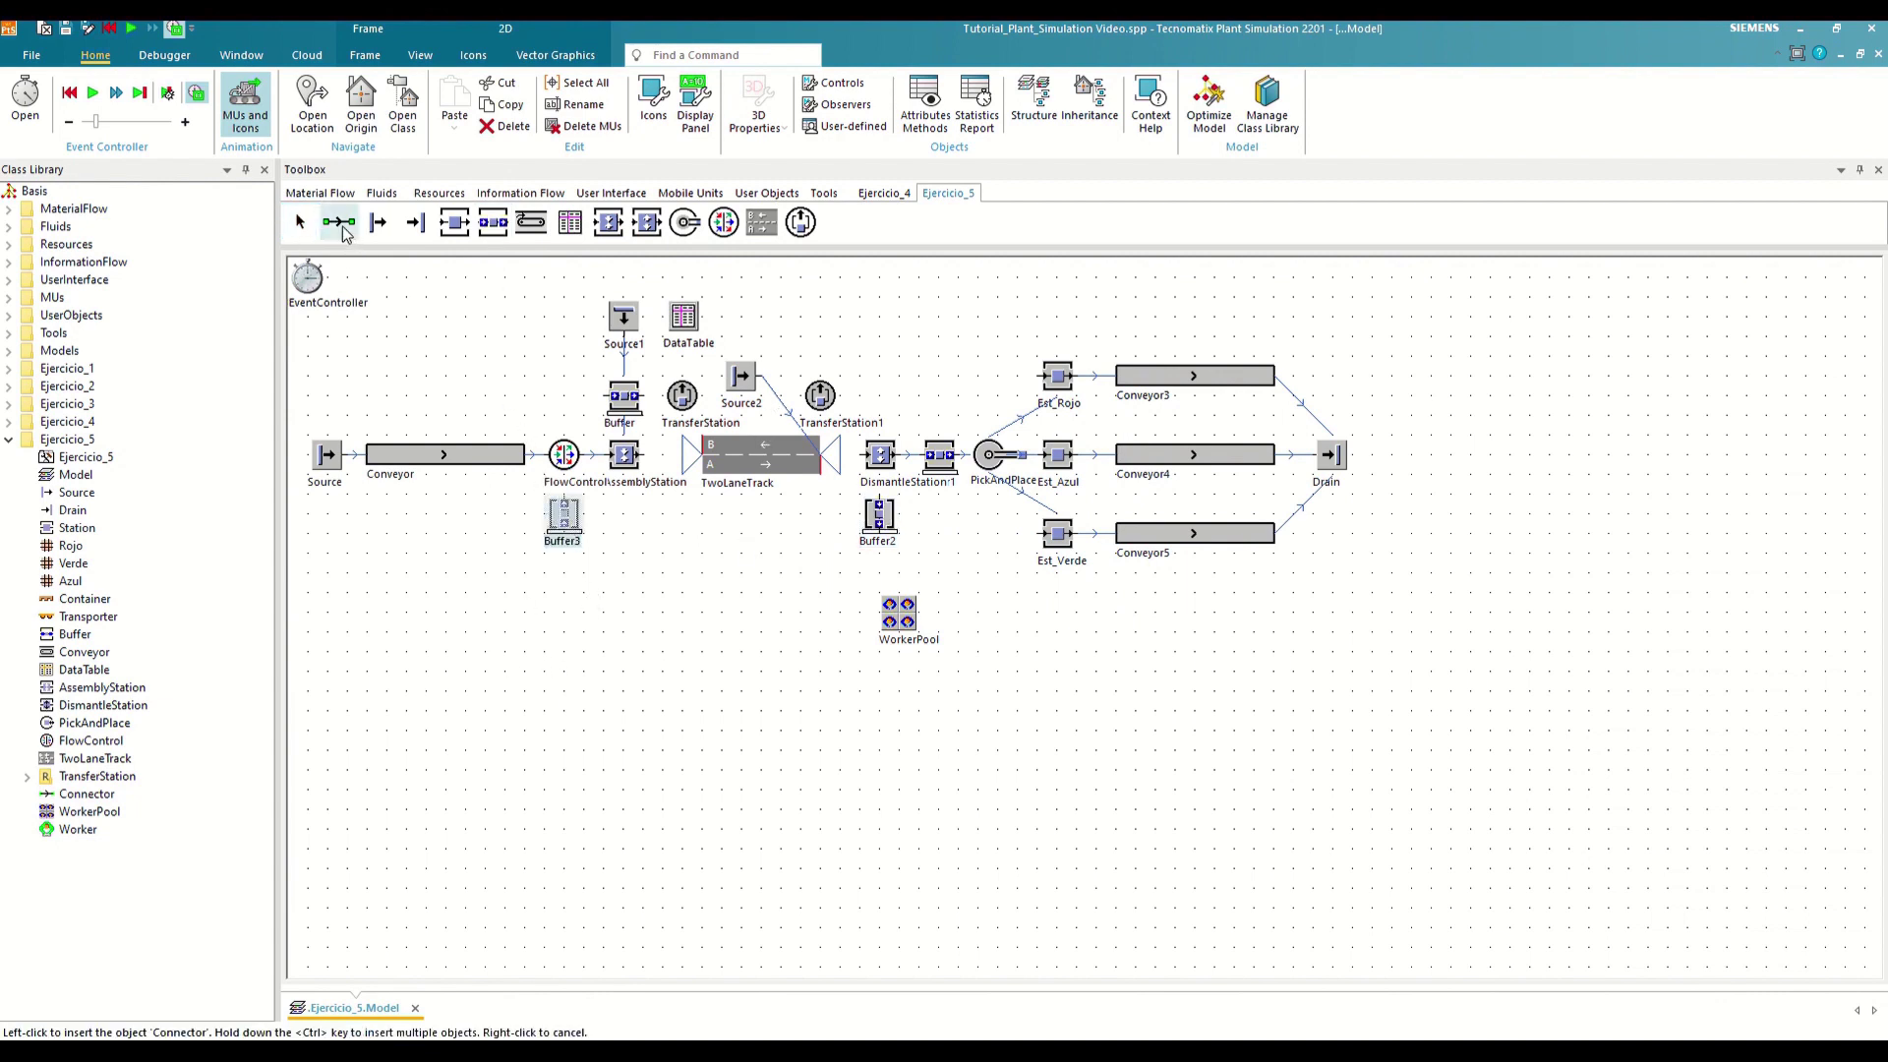
left_click(888, 460)
left_click(878, 513)
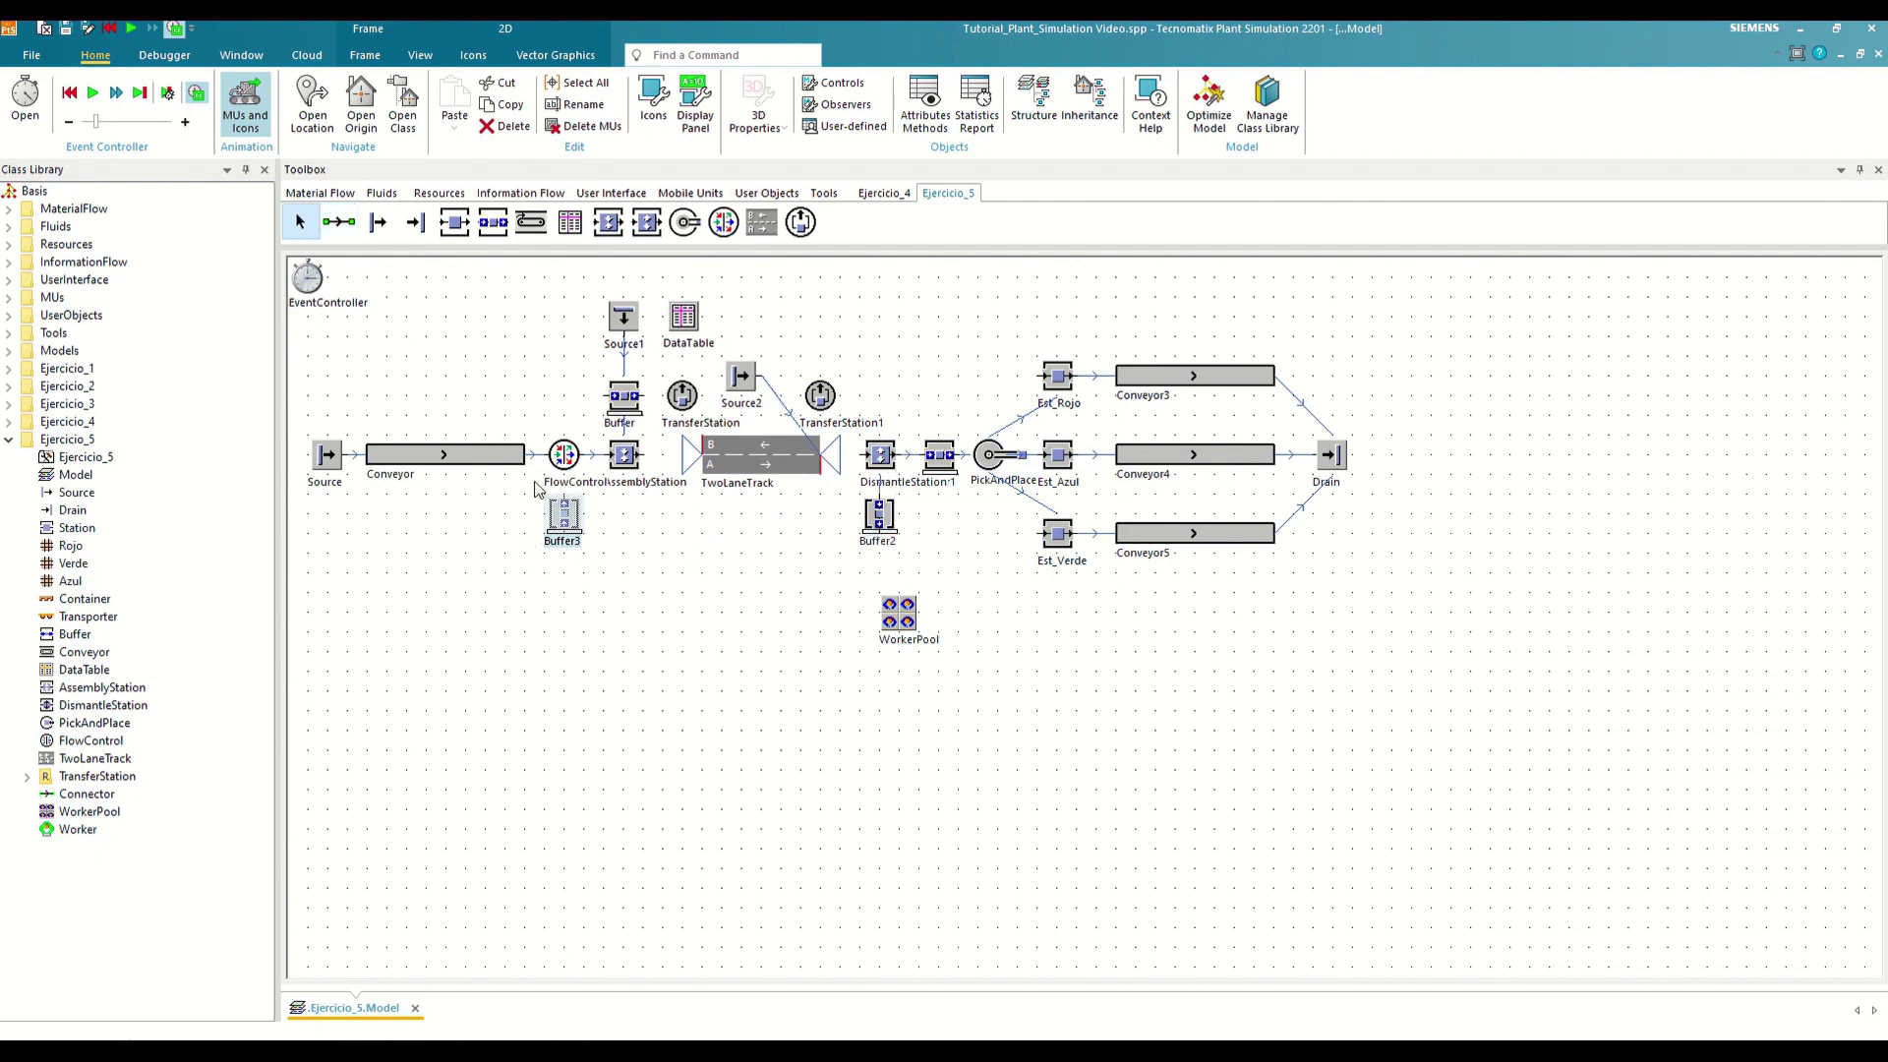
left_click(340, 223)
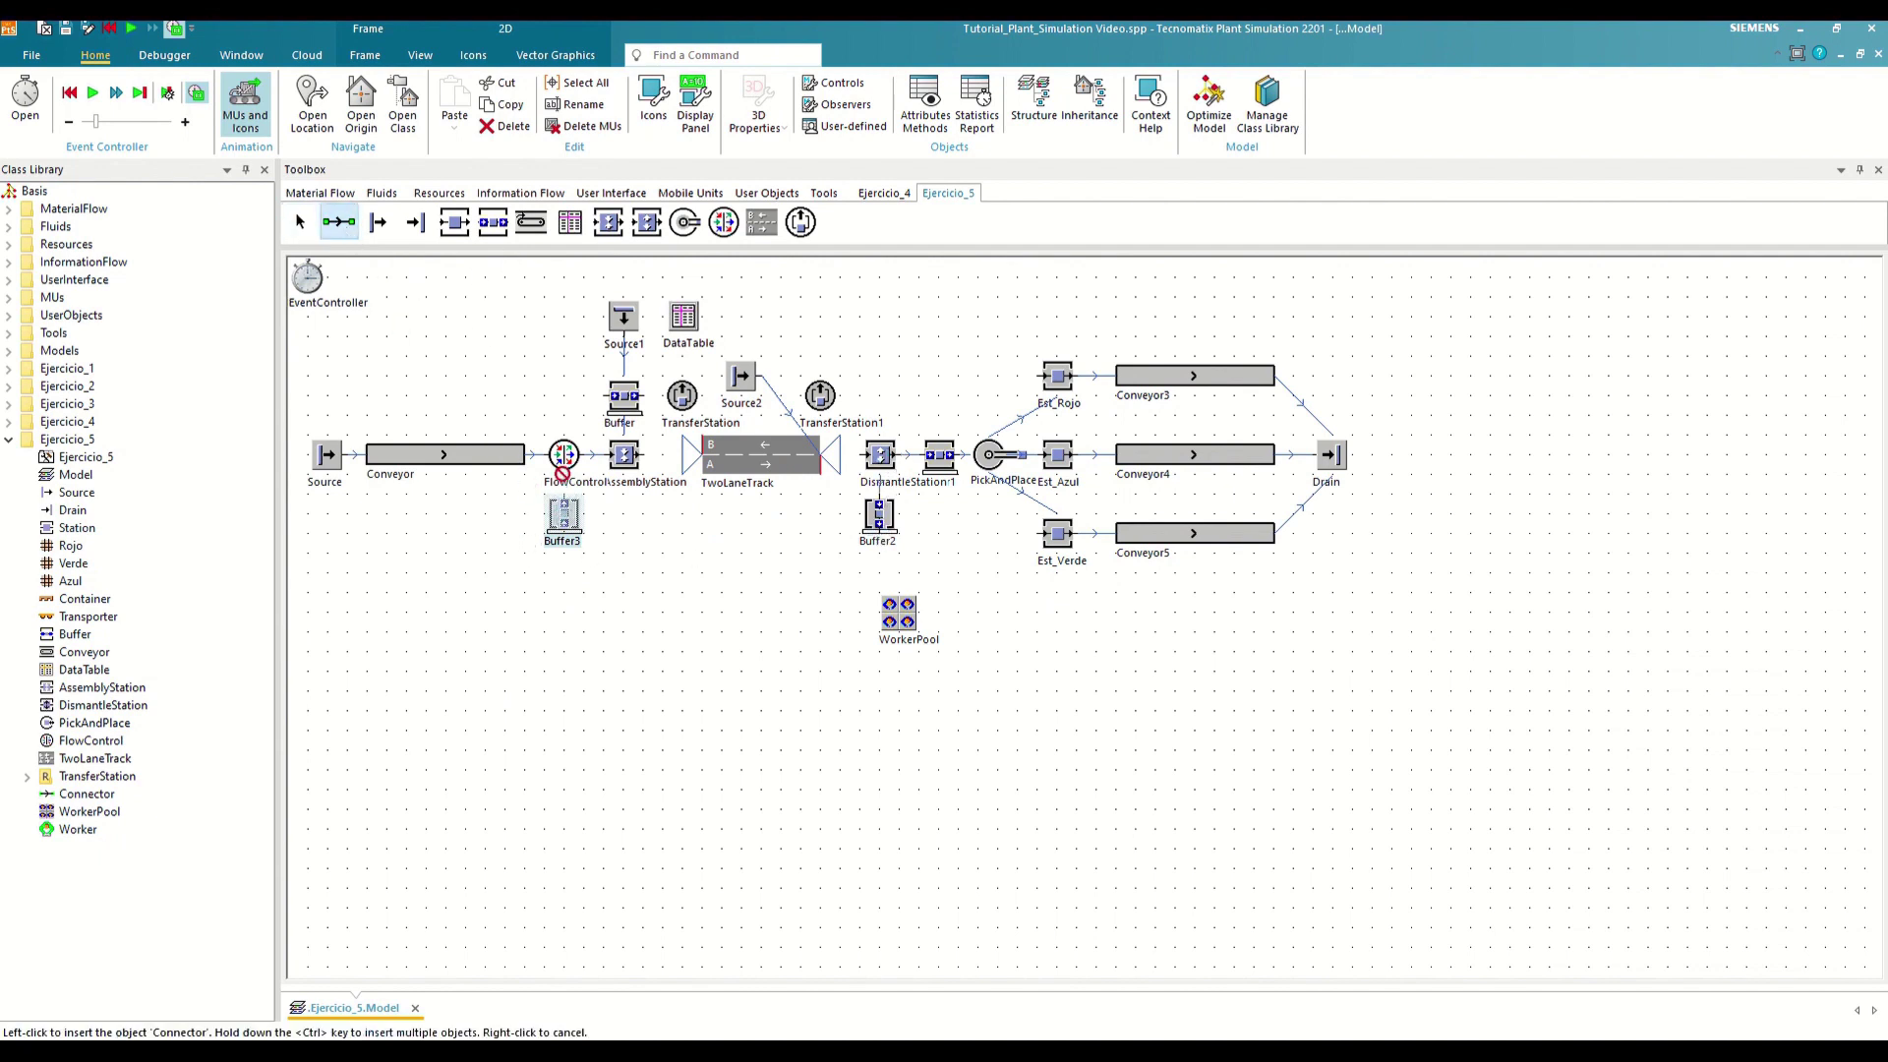
left_click(565, 455)
left_click(575, 504)
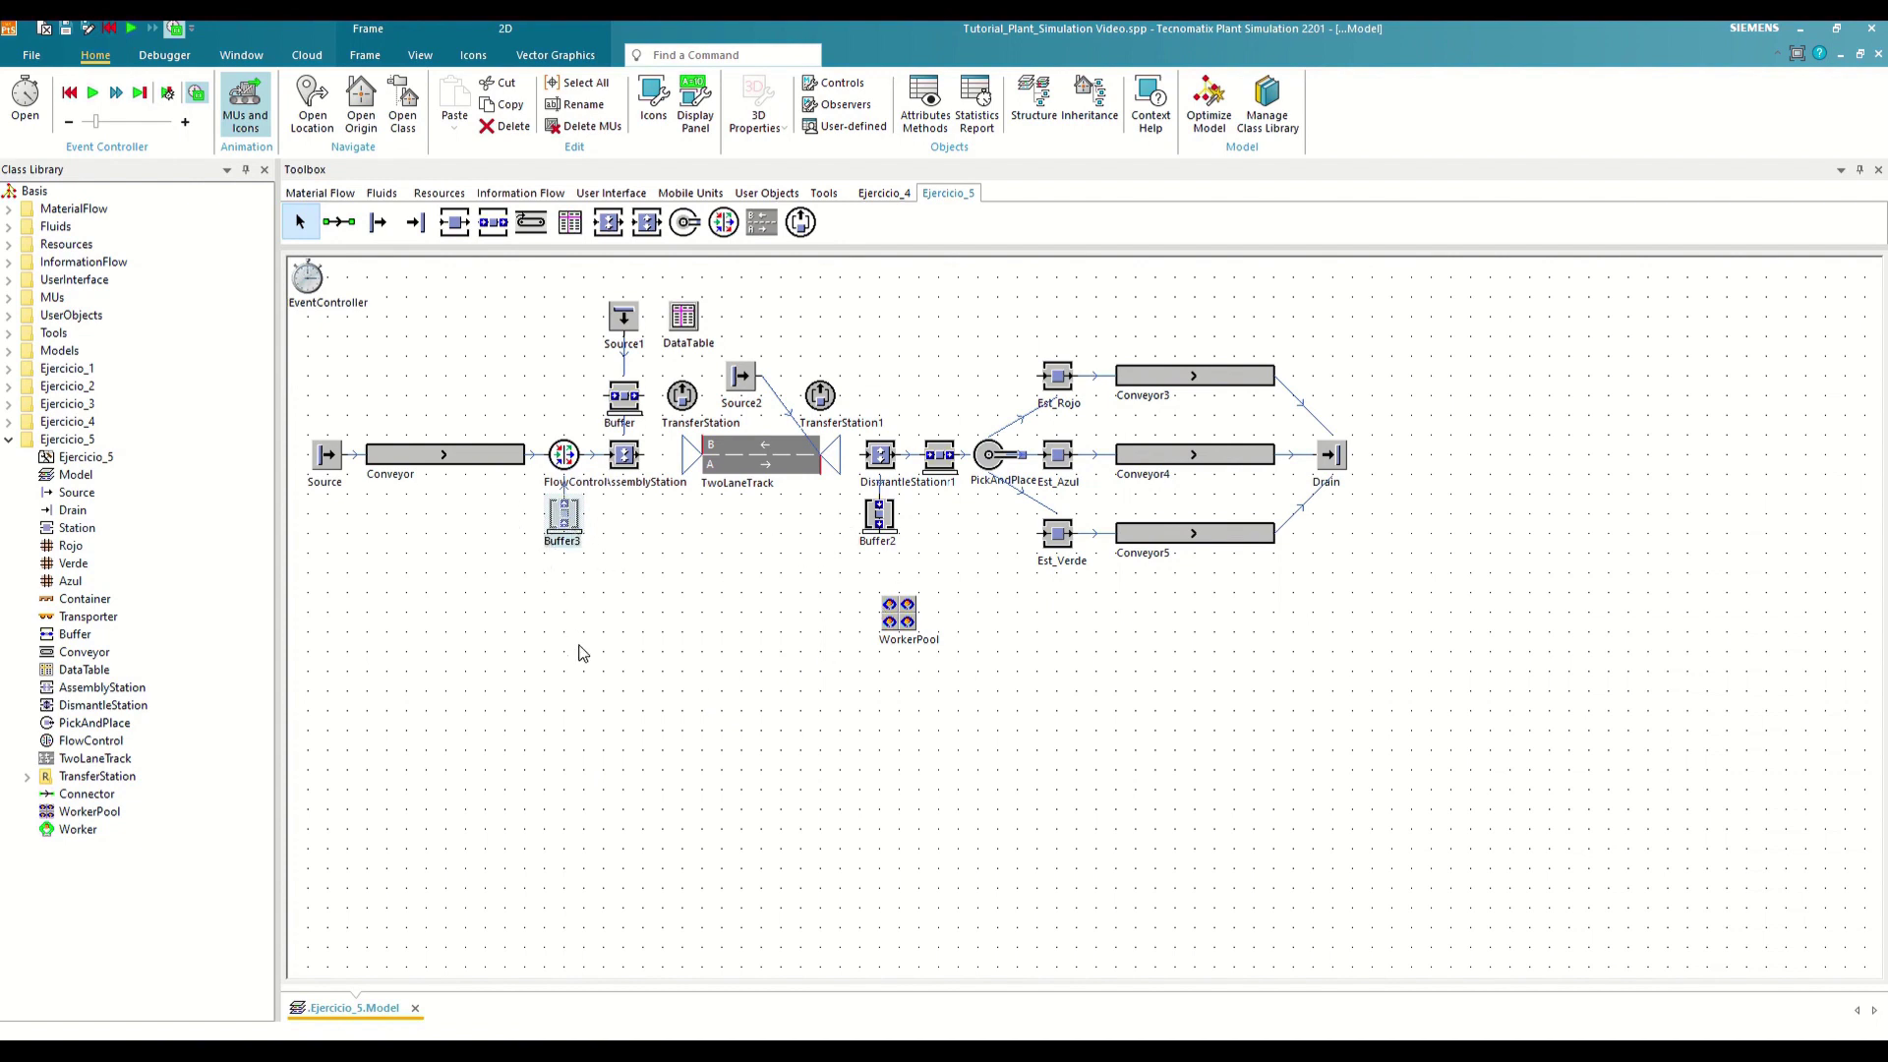
Delete the unwanted connector from Conveyor to FlowControl
left_click(629, 616)
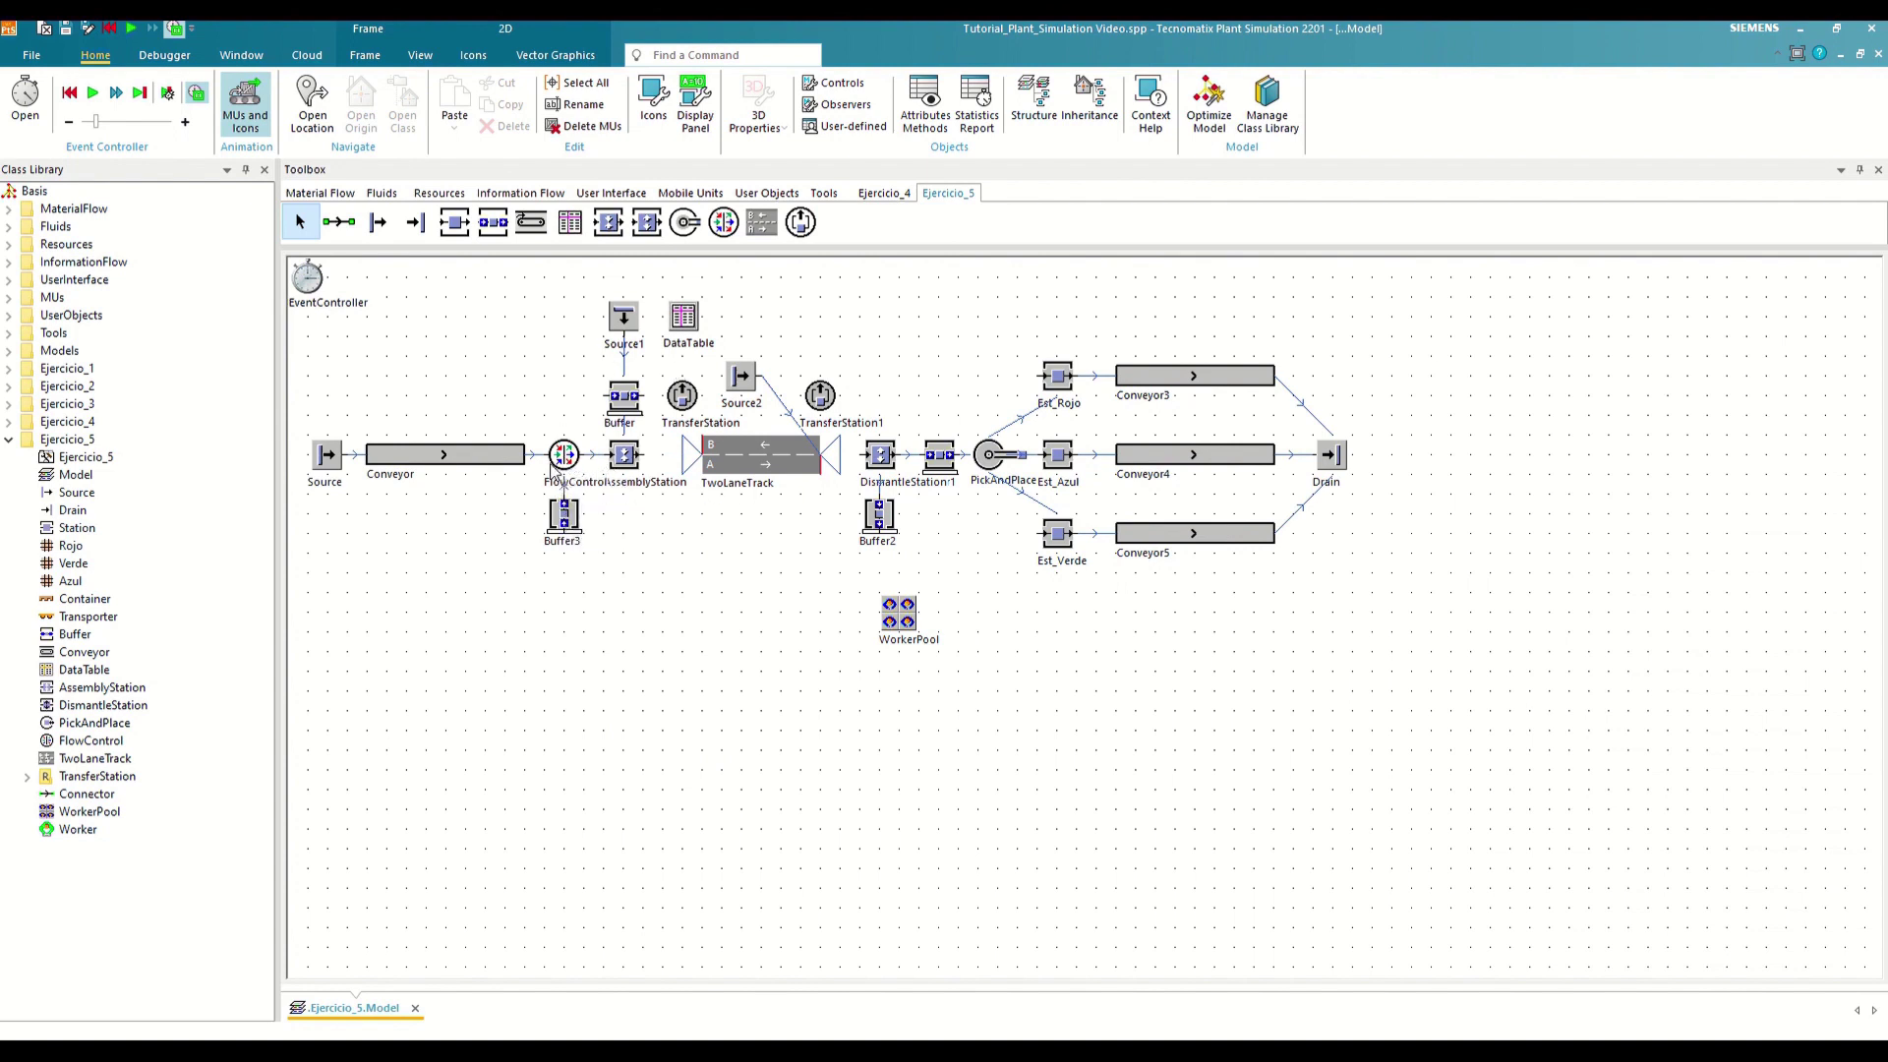
left_click(545, 463)
key("Delete")
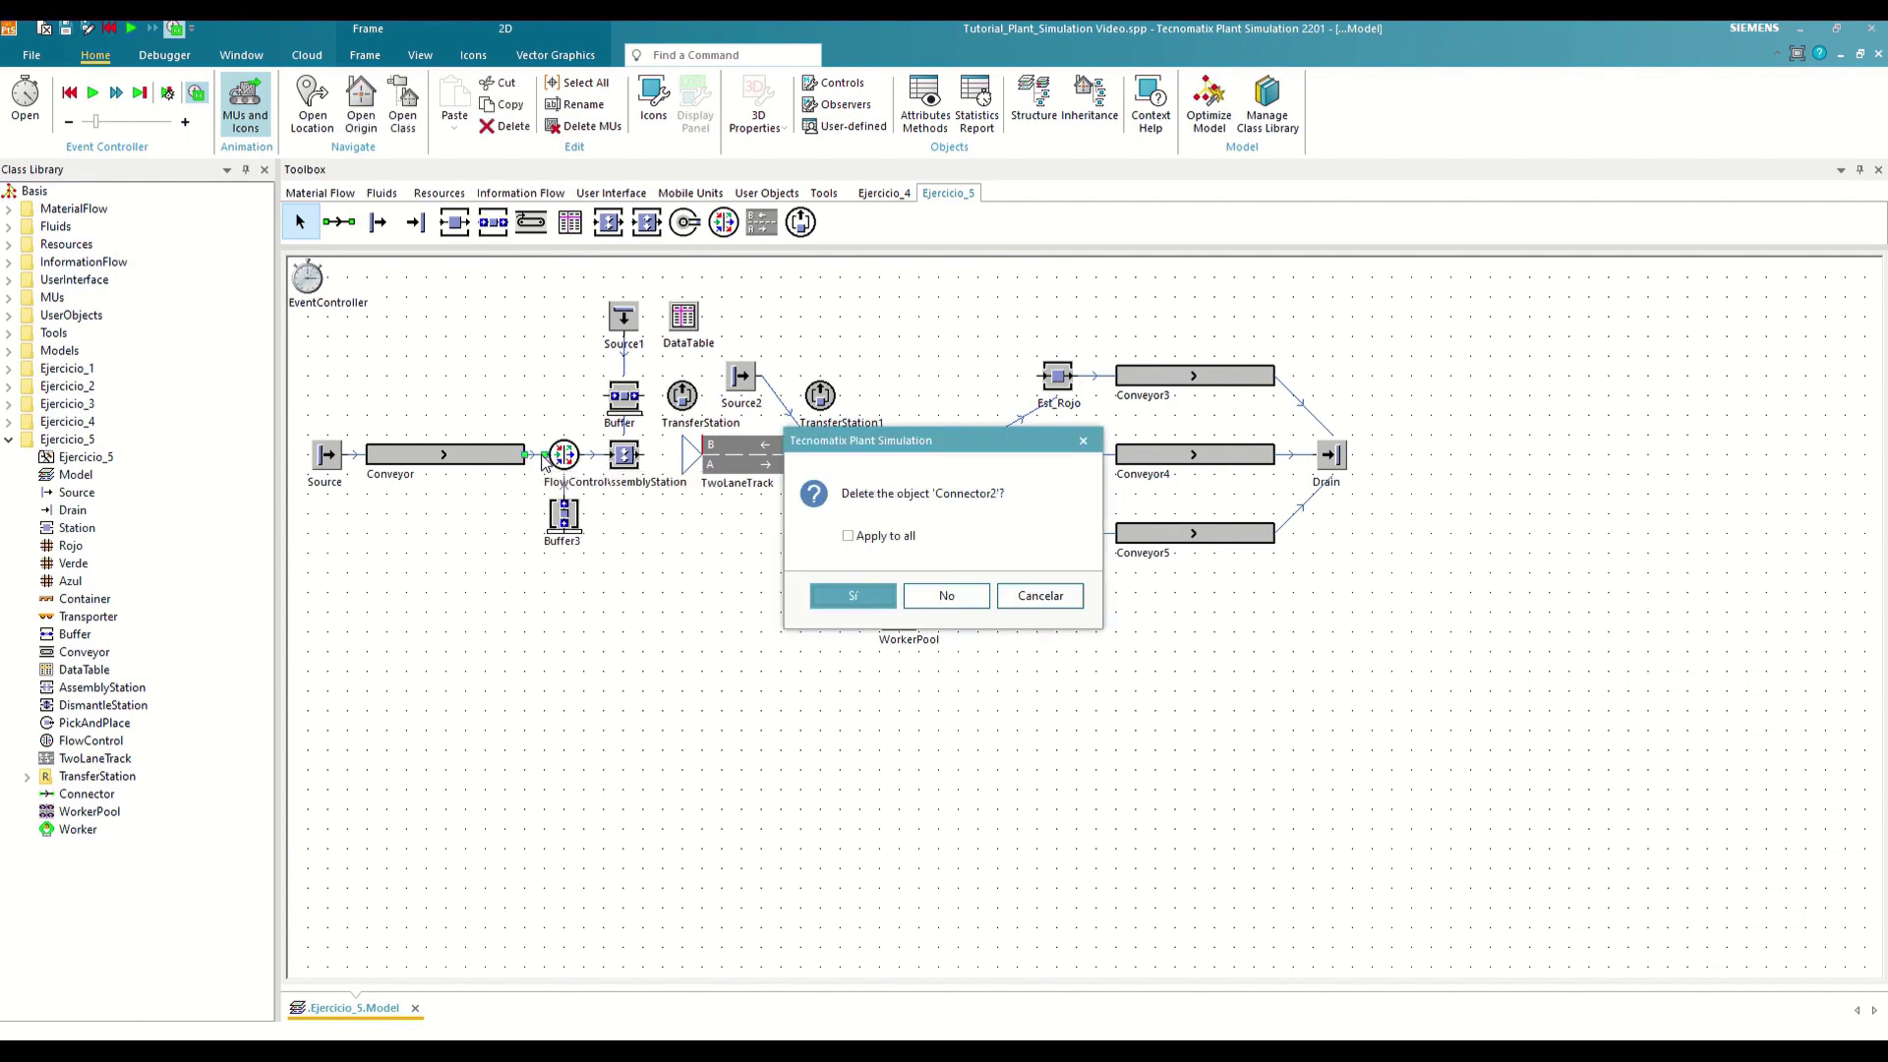
key("Return")
left_click(339, 222)
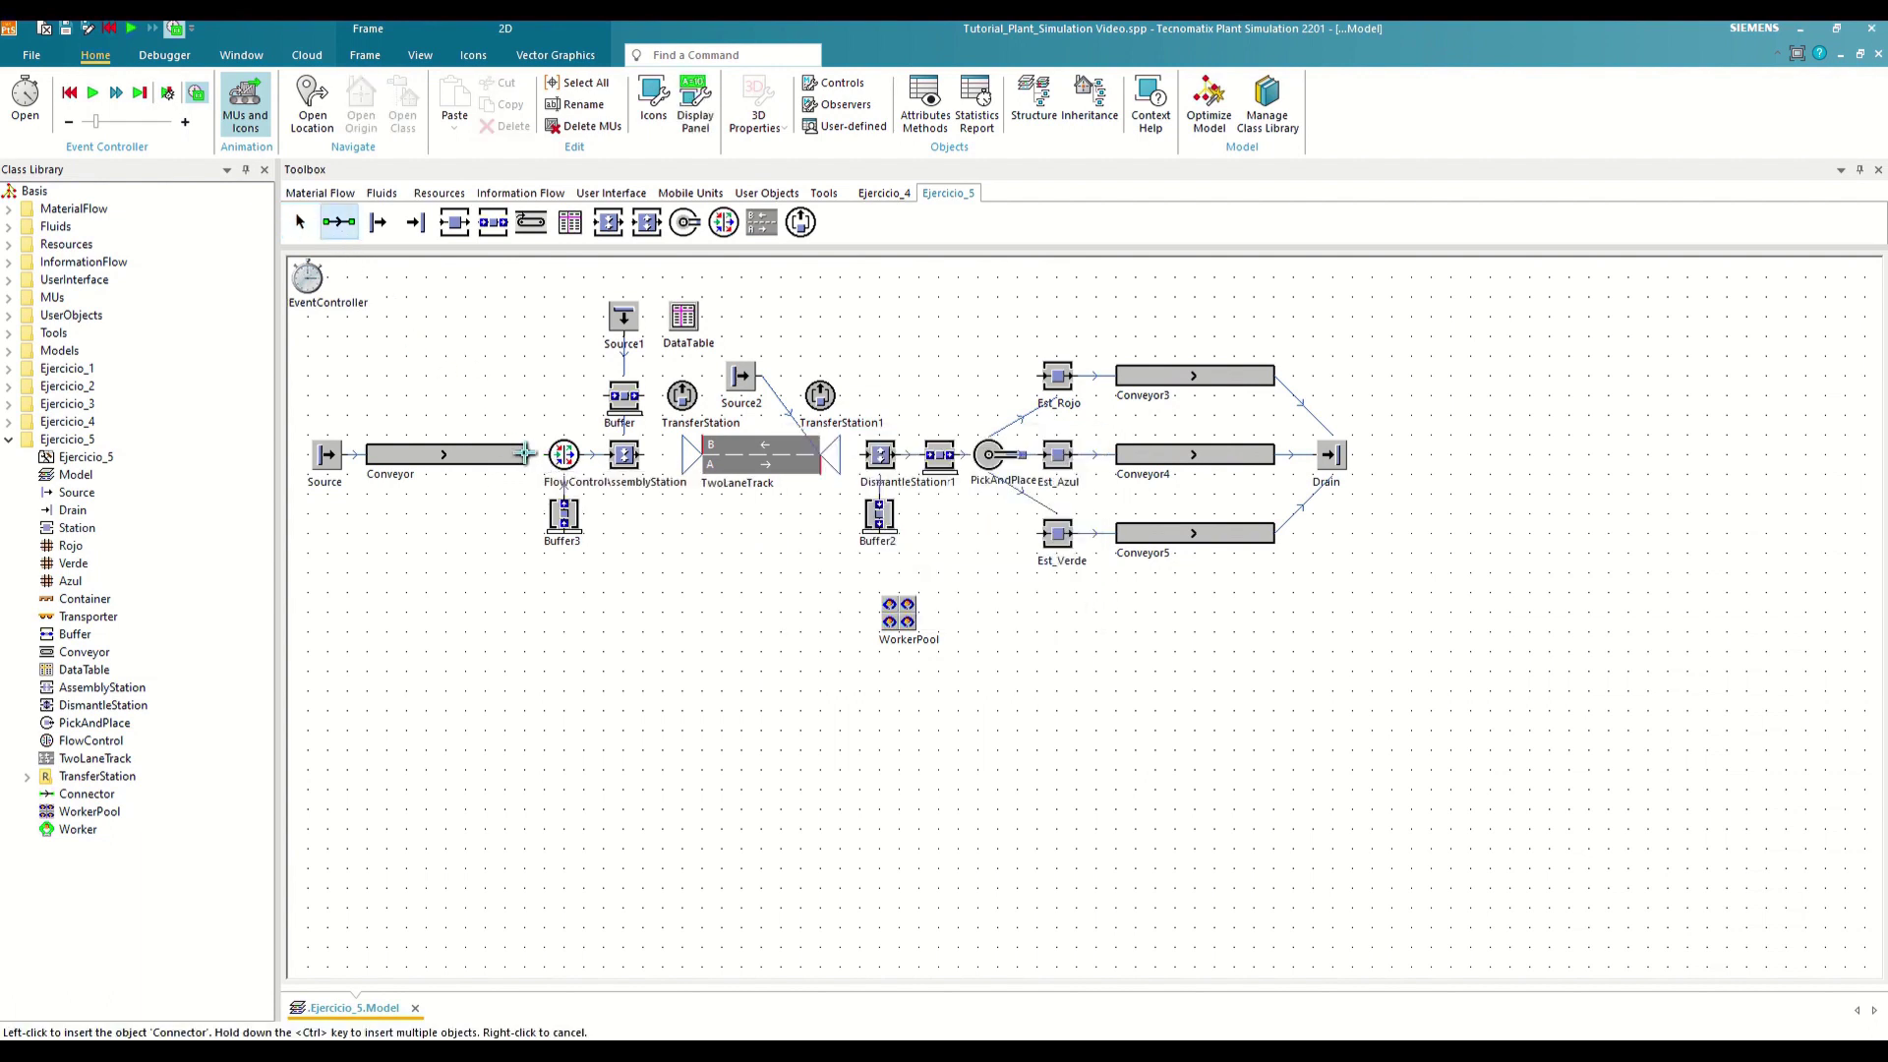
right_click(564, 454)
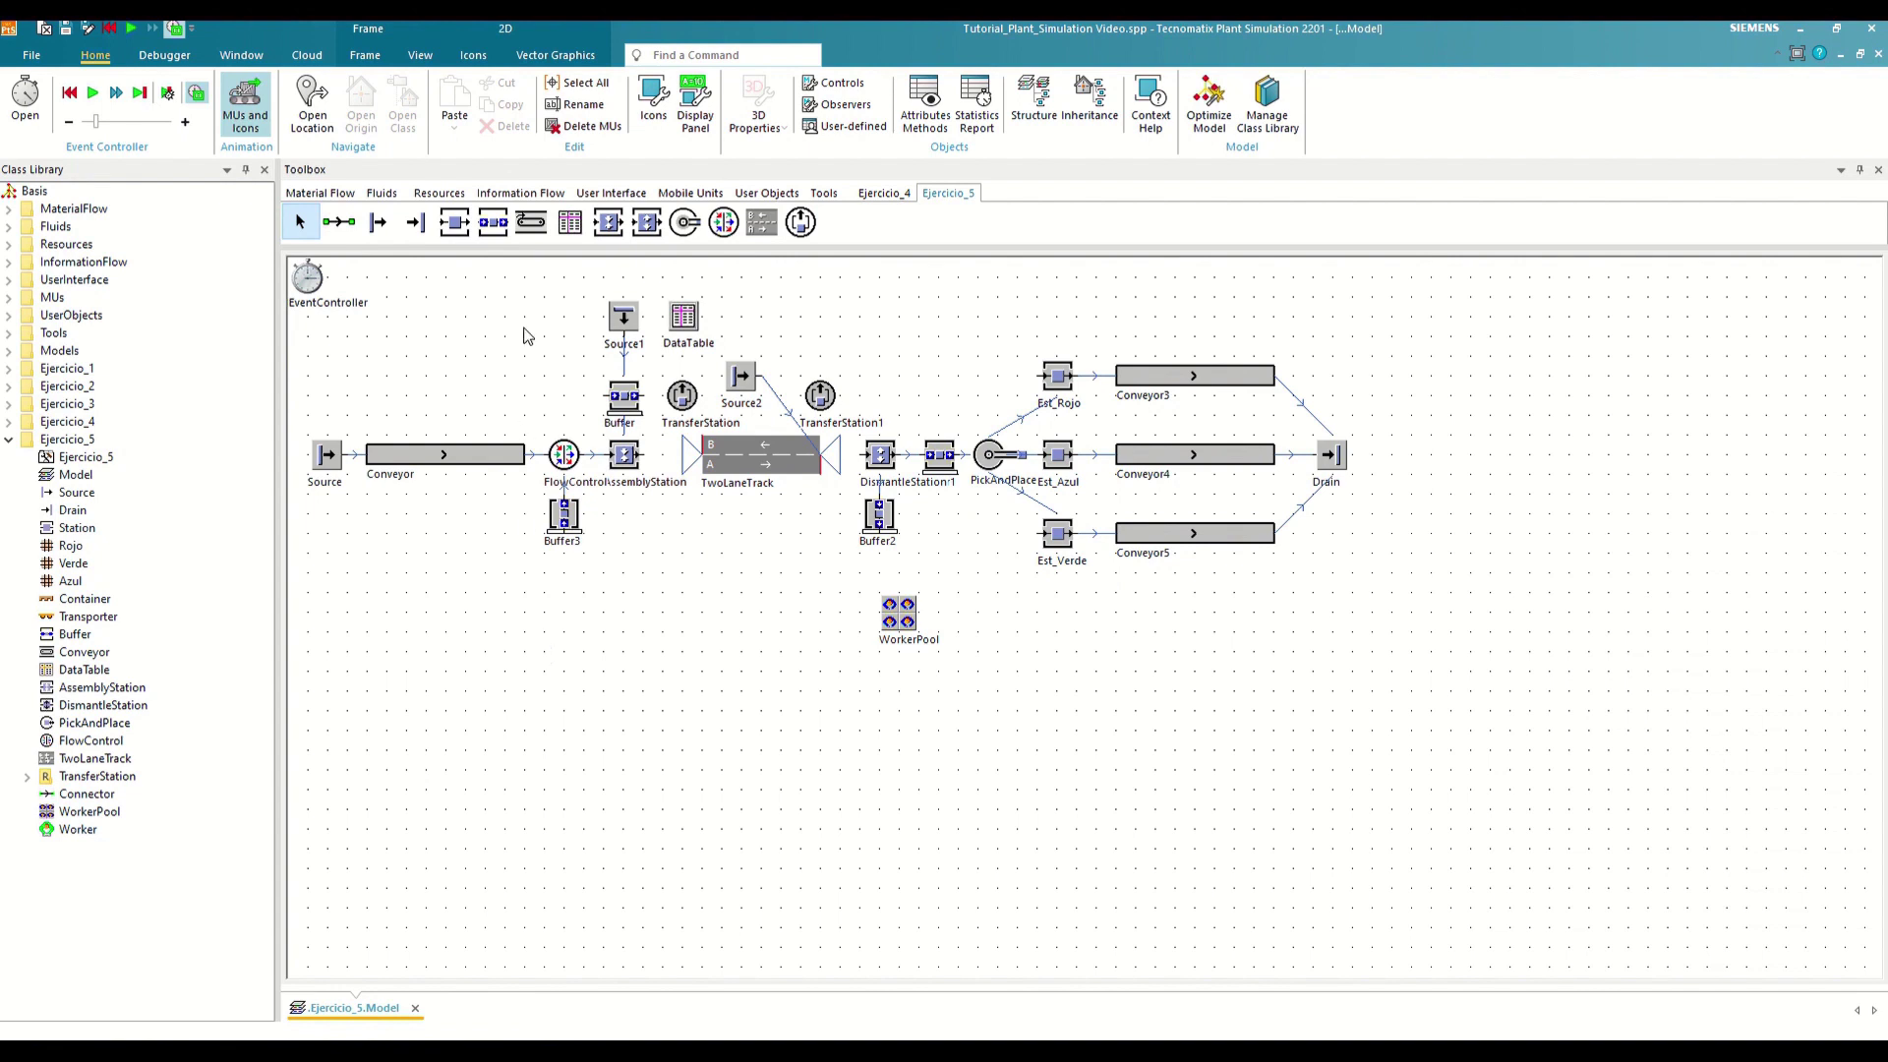
Create a Workplace class in Ejercicio_5 and place a Workplace below Buffer3
left_click(439, 193)
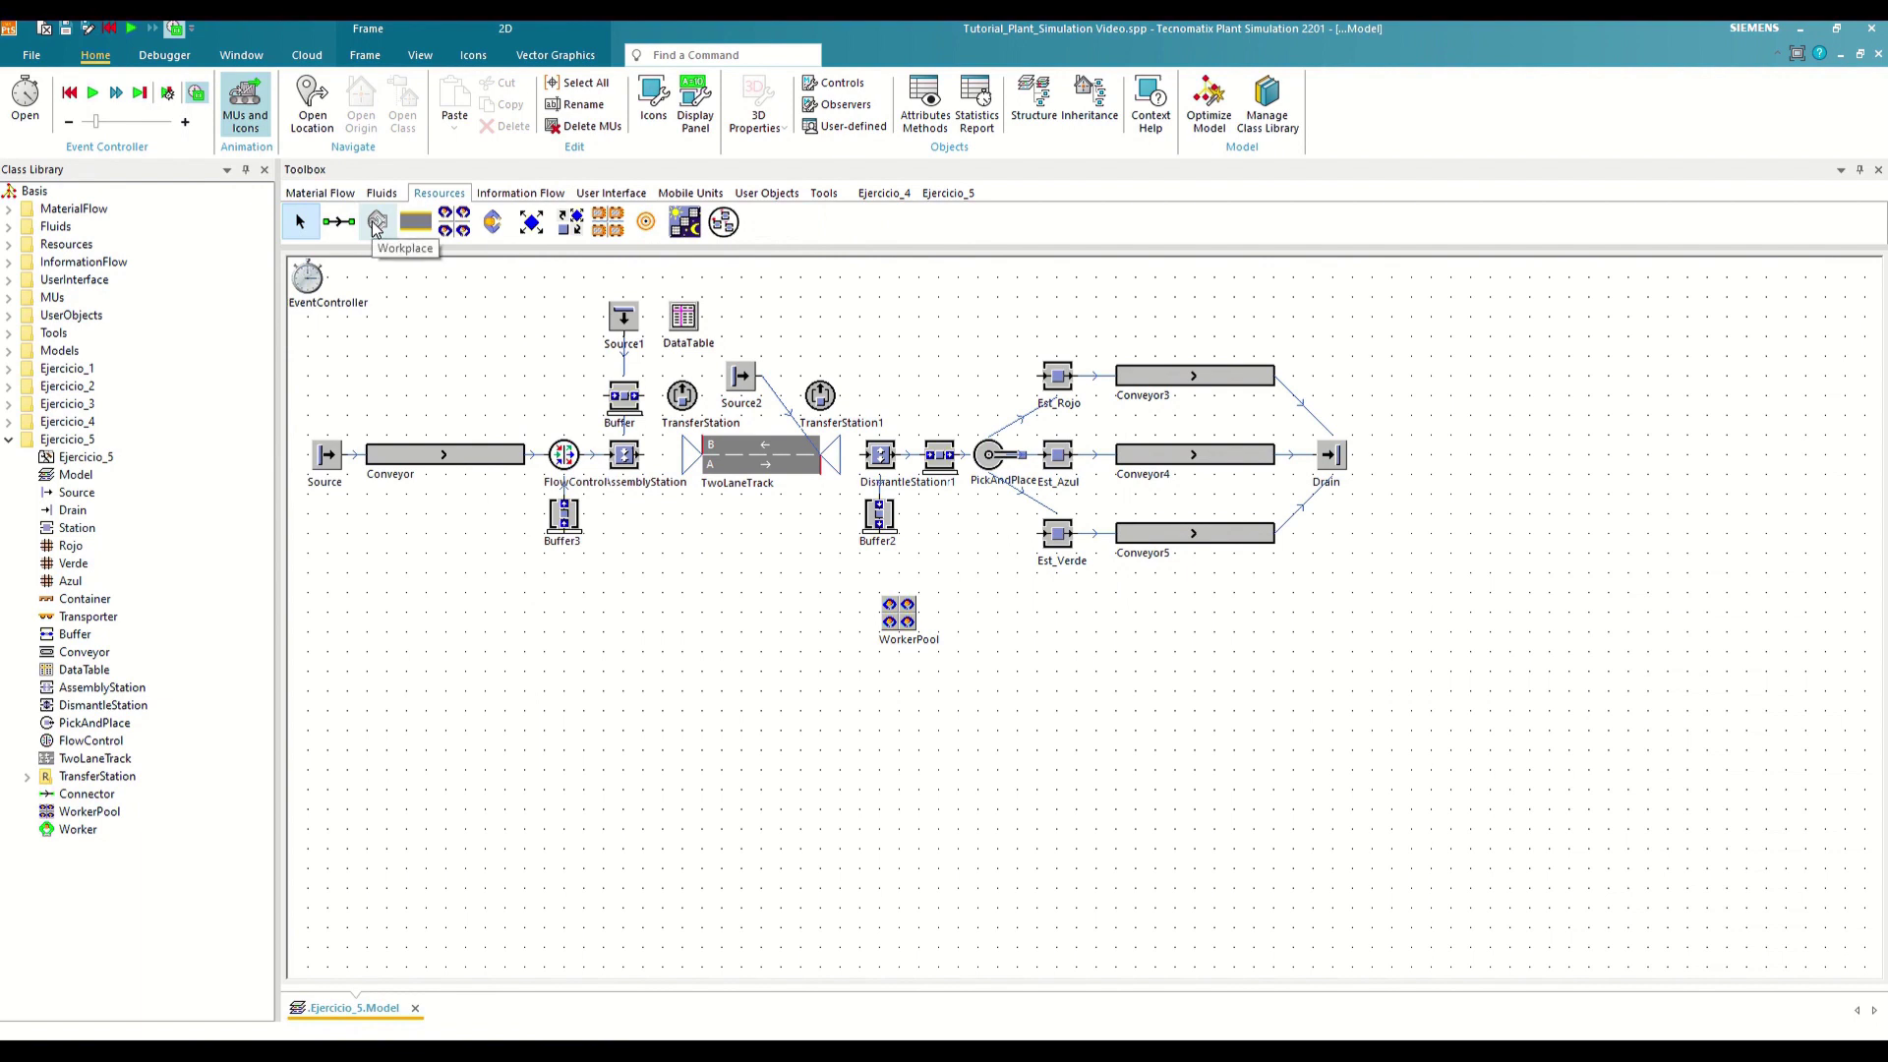
left_click_drag(374, 224, 88, 447)
left_click_drag(95, 853, 565, 580)
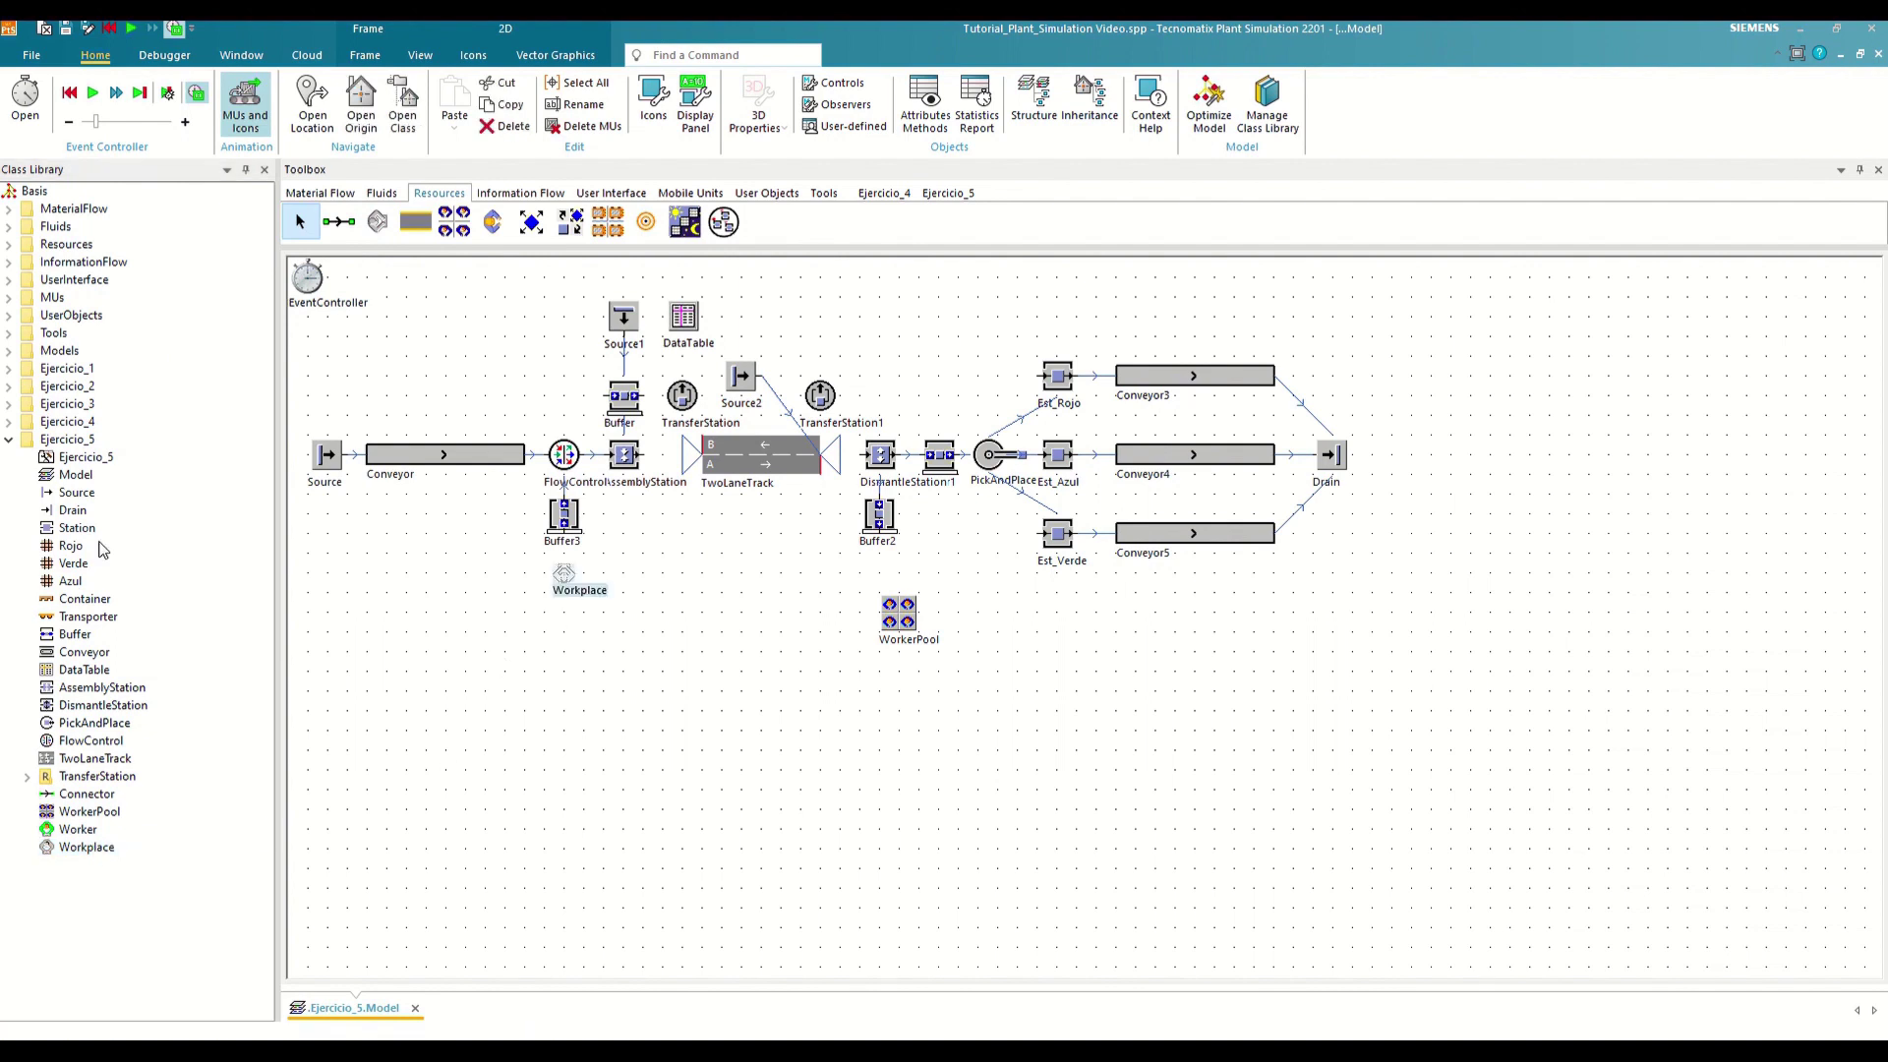
Connect the WorkerPool to the Workplace and assign the Workplace to Buffer3
left_click(339, 221)
left_click(894, 613)
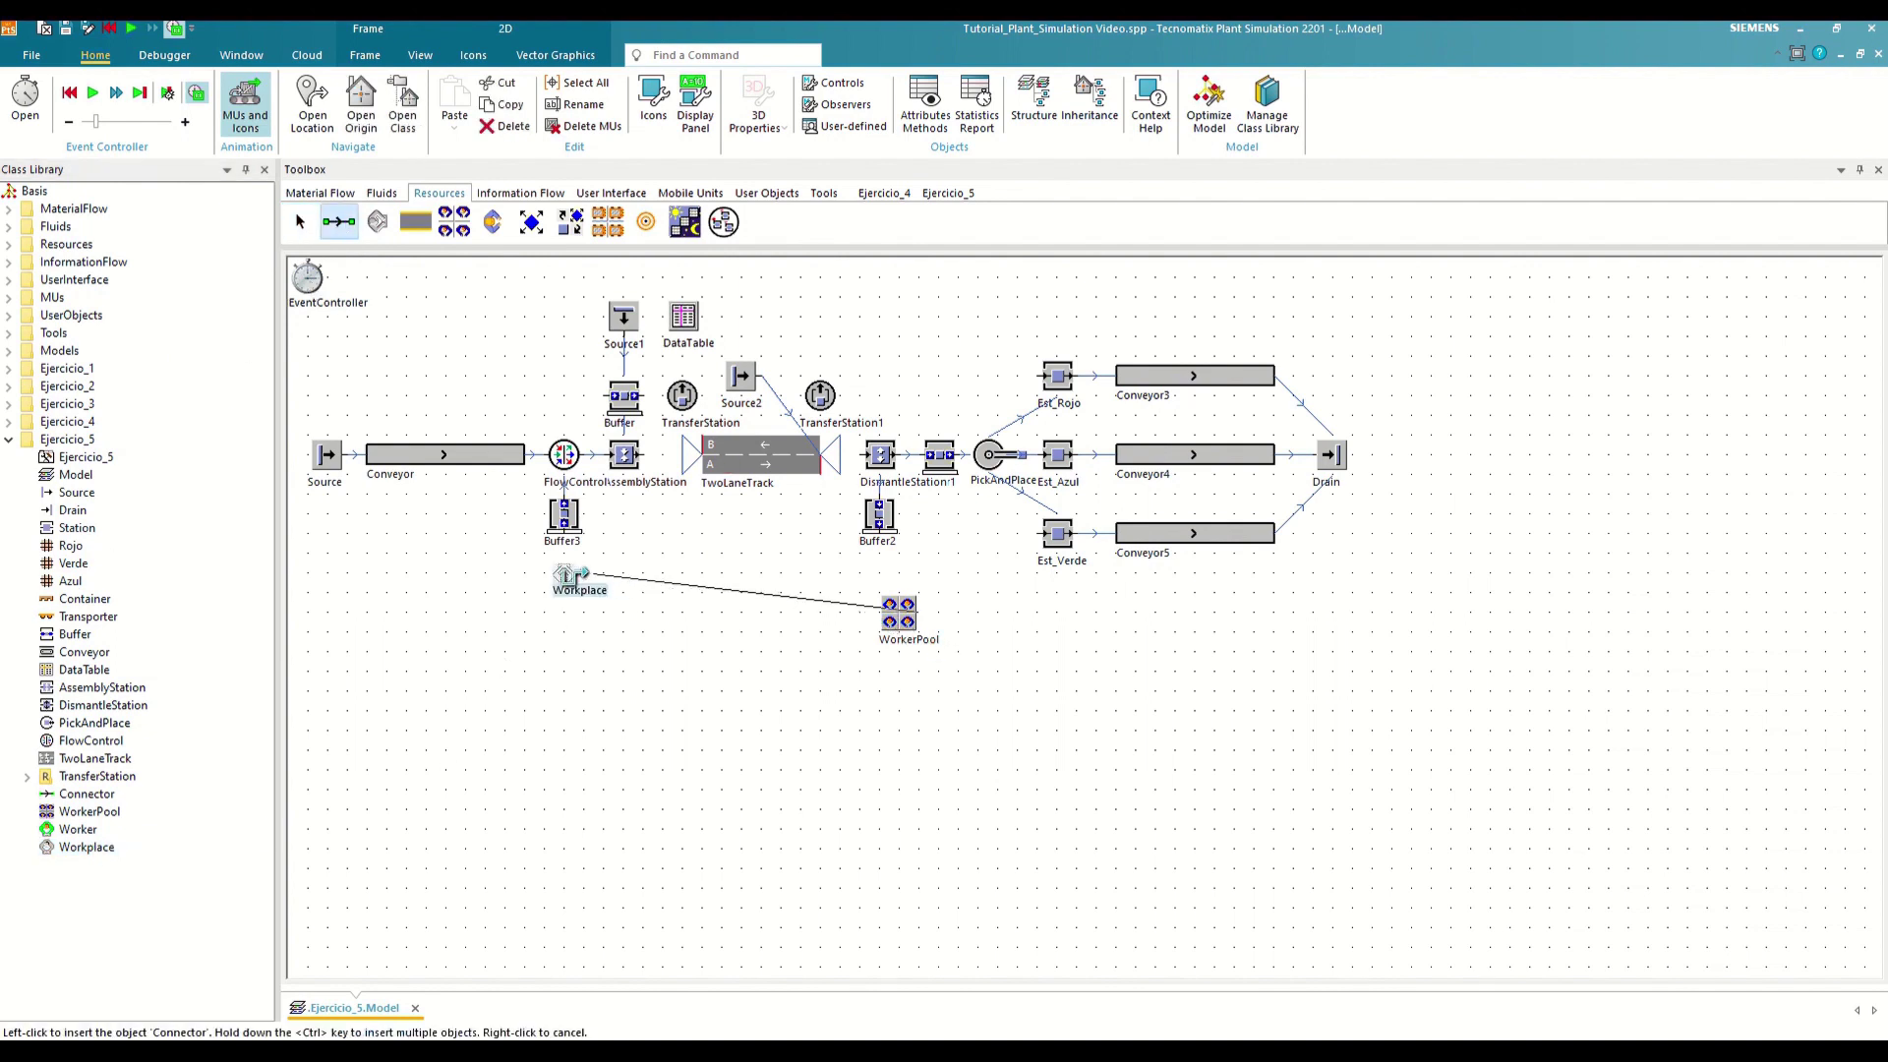
left_click(568, 570)
right_click(568, 572)
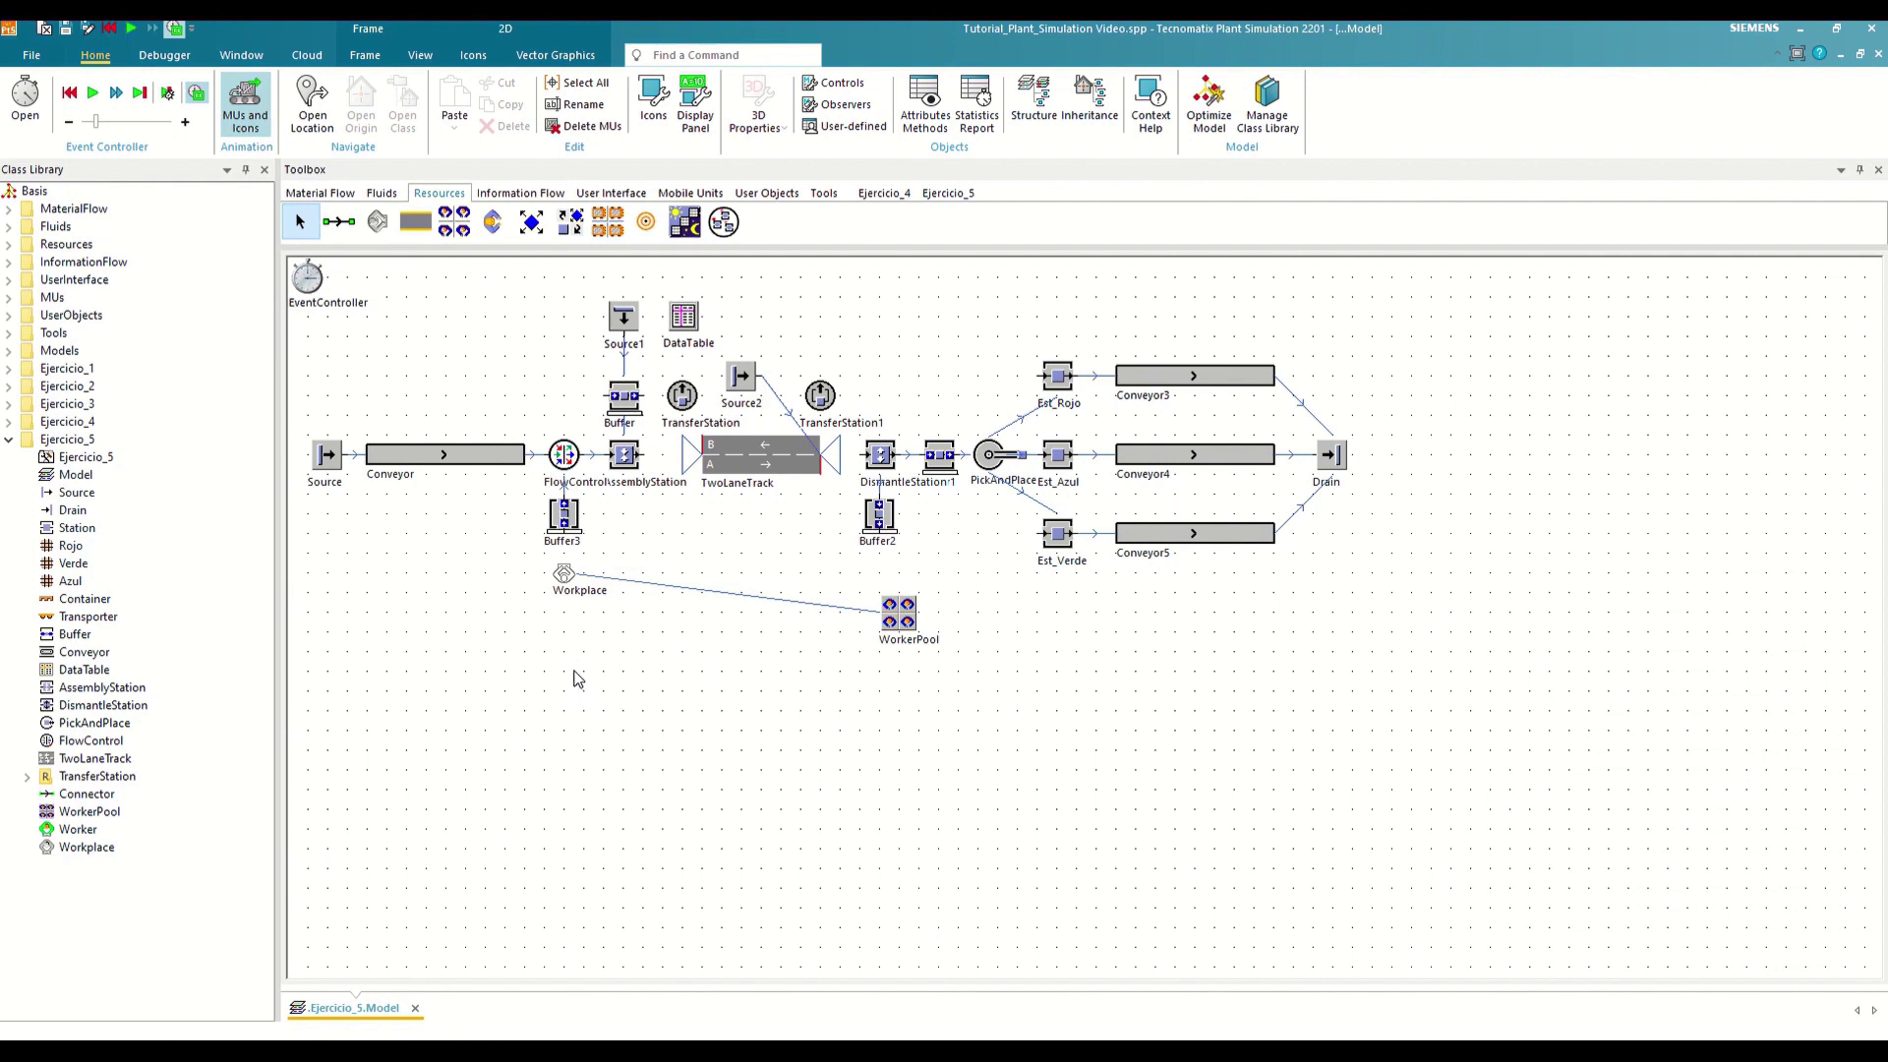
left_click_drag(566, 580, 565, 525)
mouse_move(567, 578)
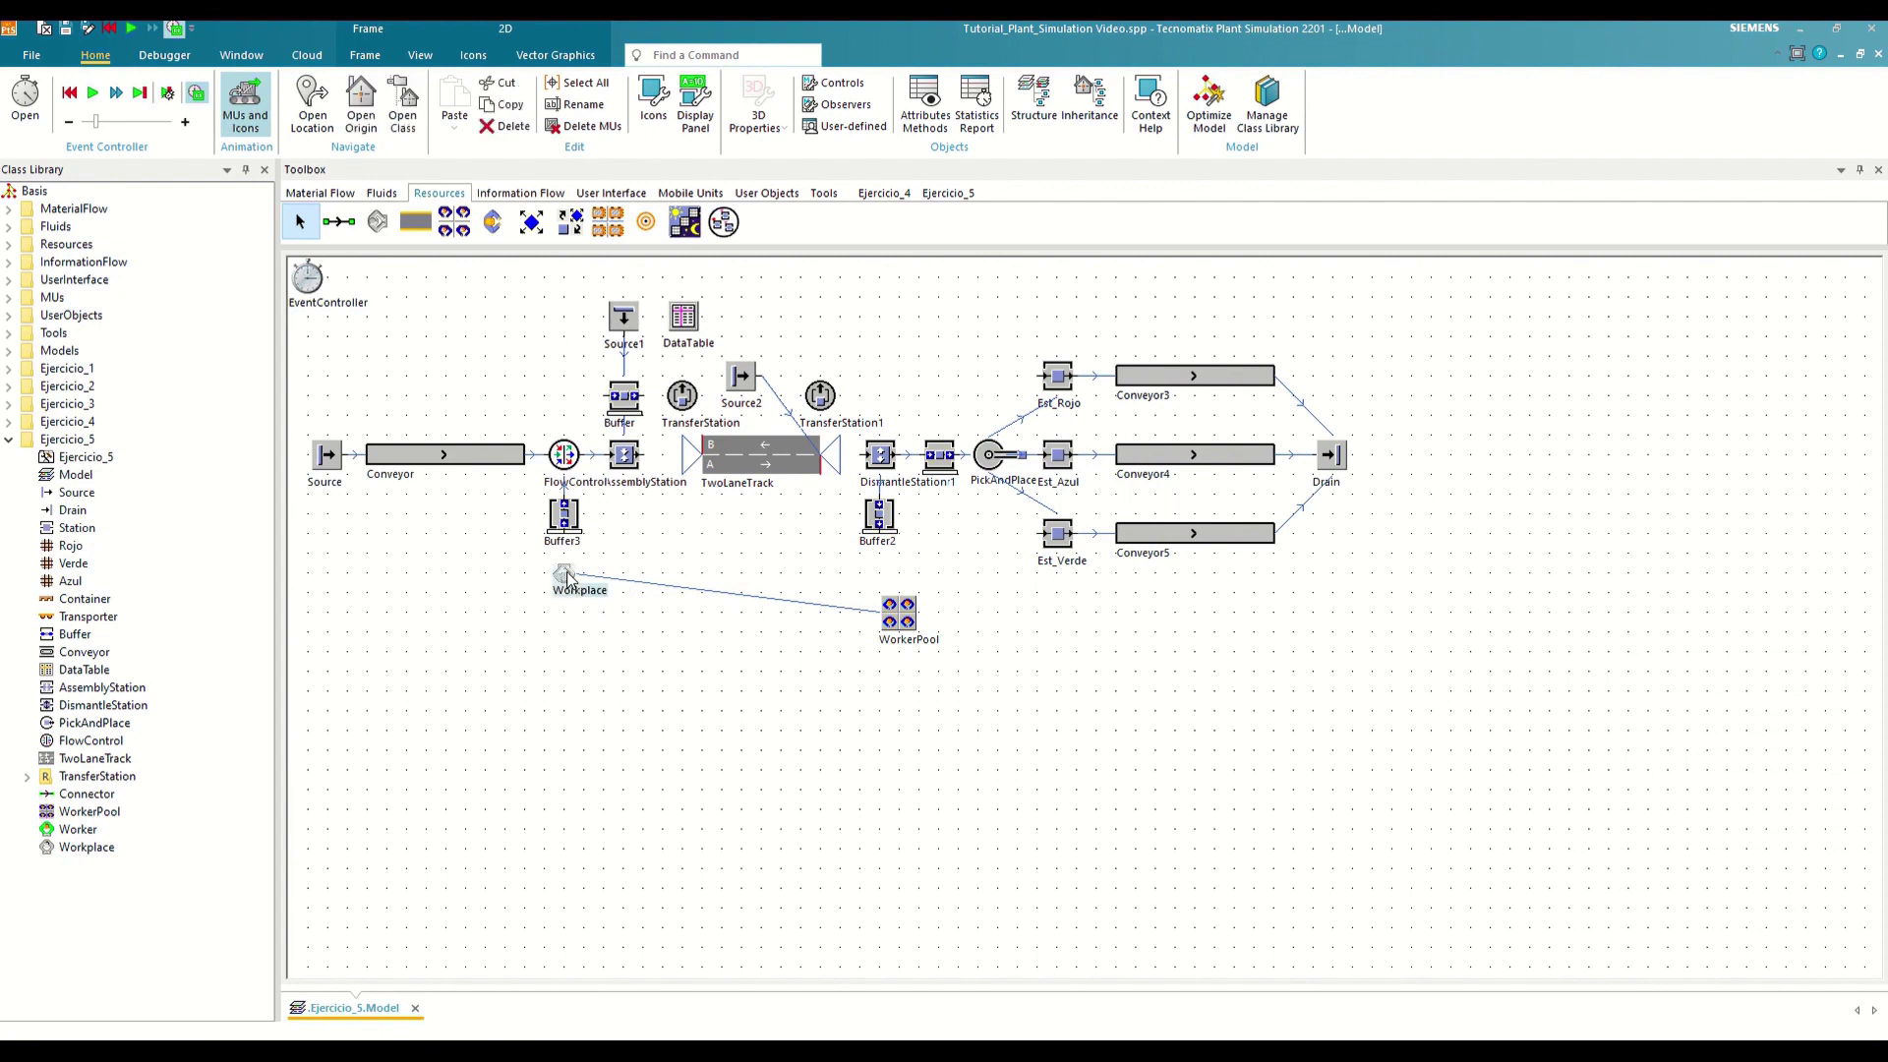
Check the Workplace settings, then trial-run the simulation faster and reset it to 0.0000
double_click(568, 578)
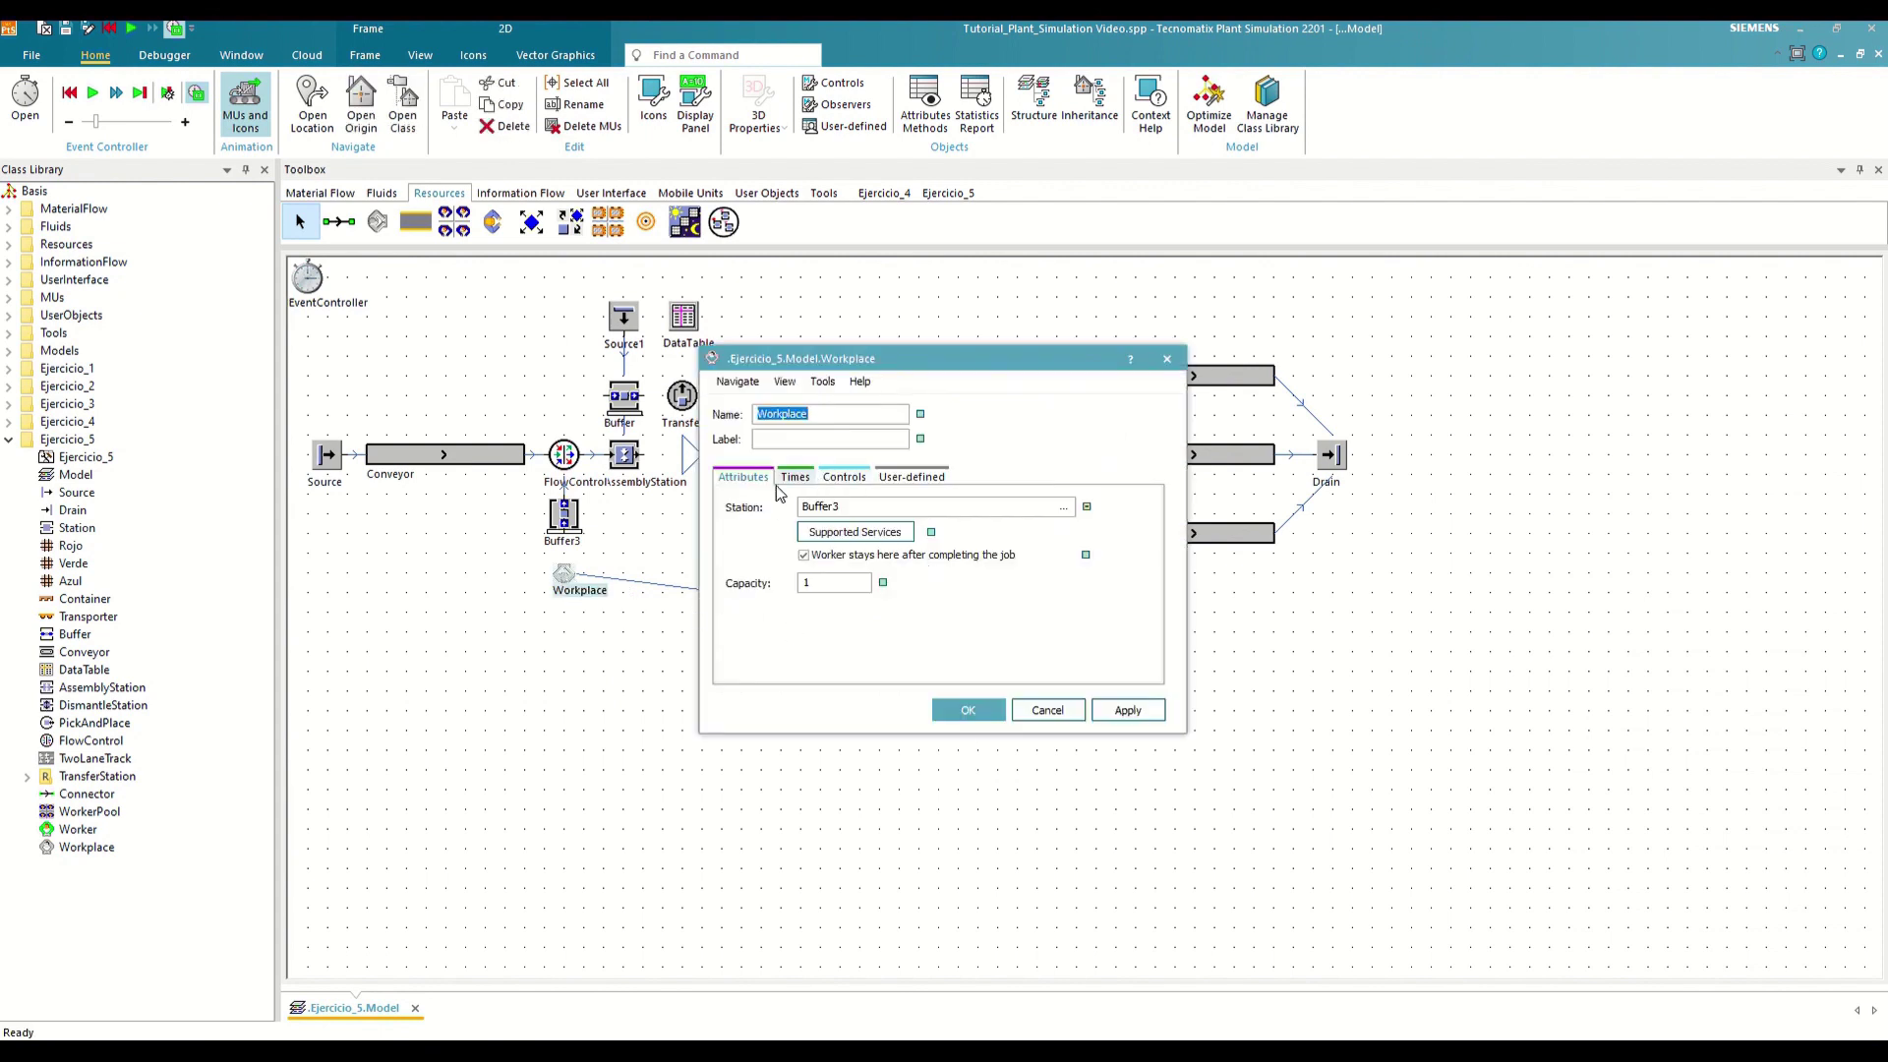
left_click(964, 712)
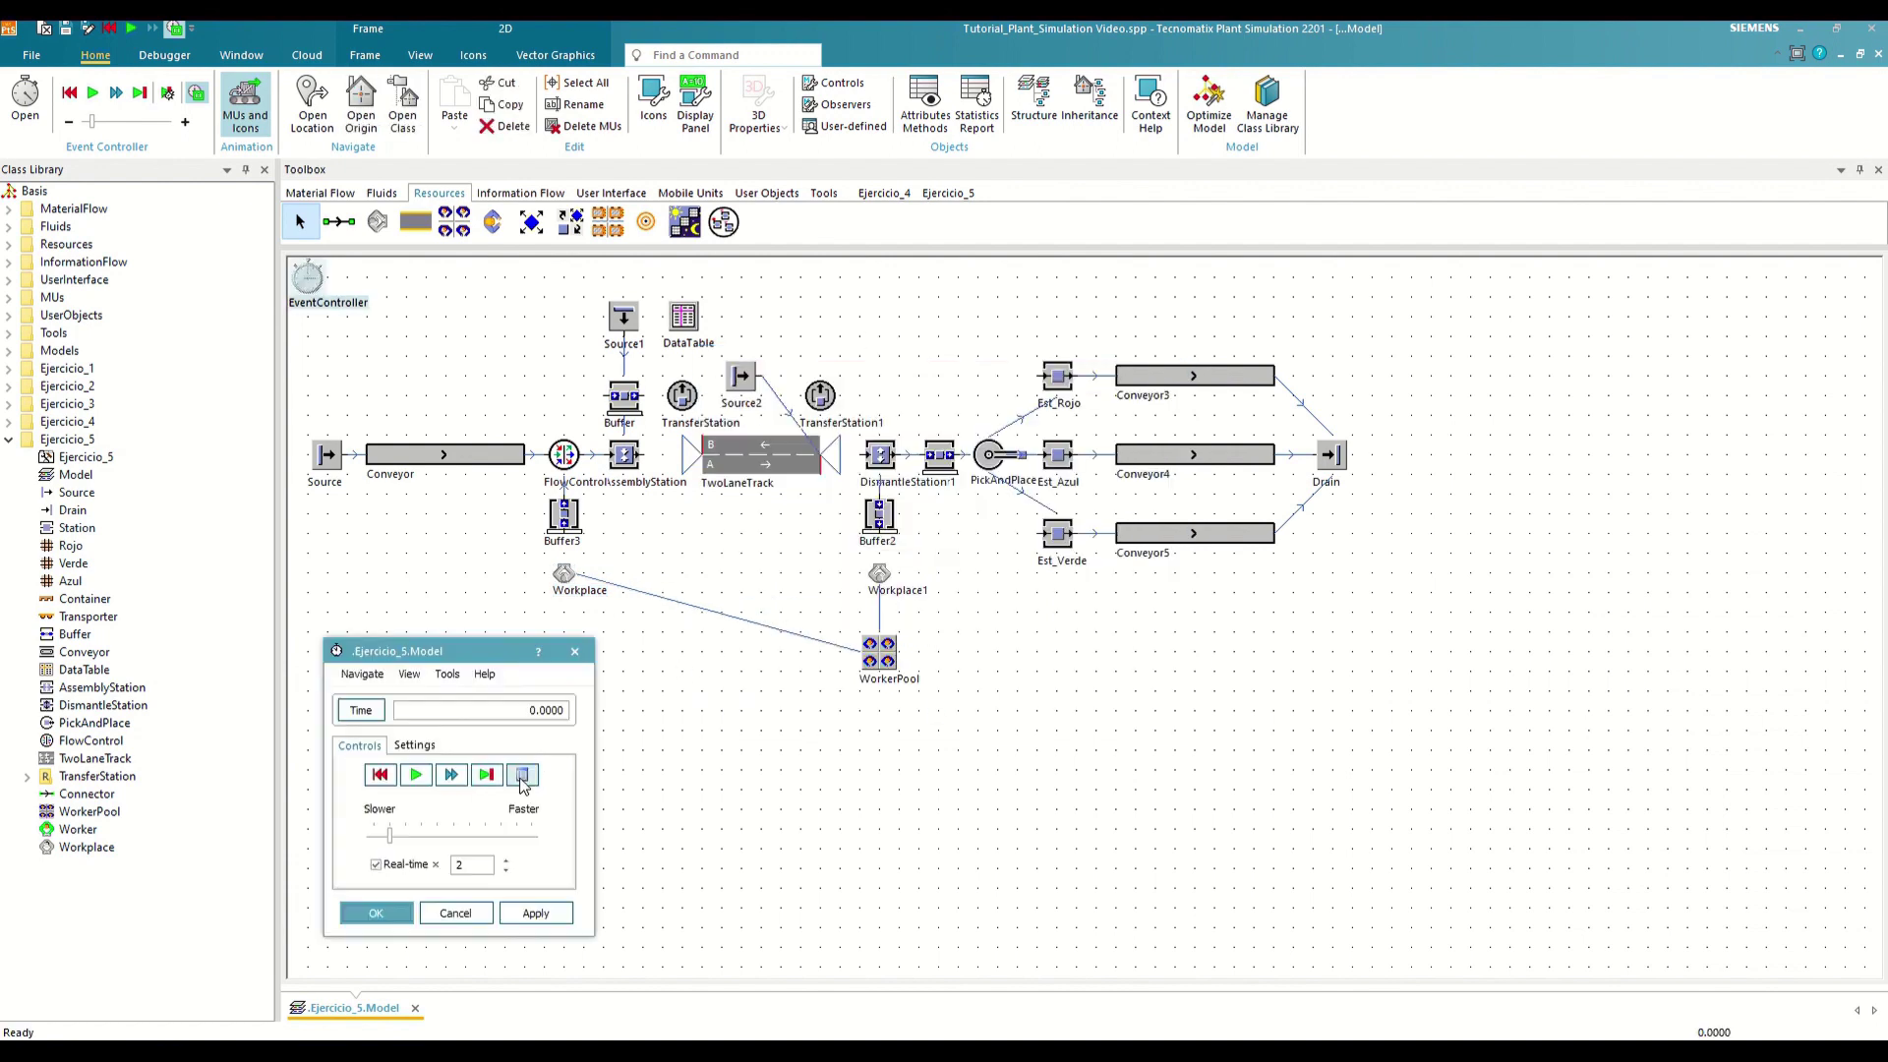
left_click(414, 774)
mouse_move(390, 834)
left_mouse_down()
mouse_move(525, 851)
mouse_move(386, 828)
left_mouse_up()
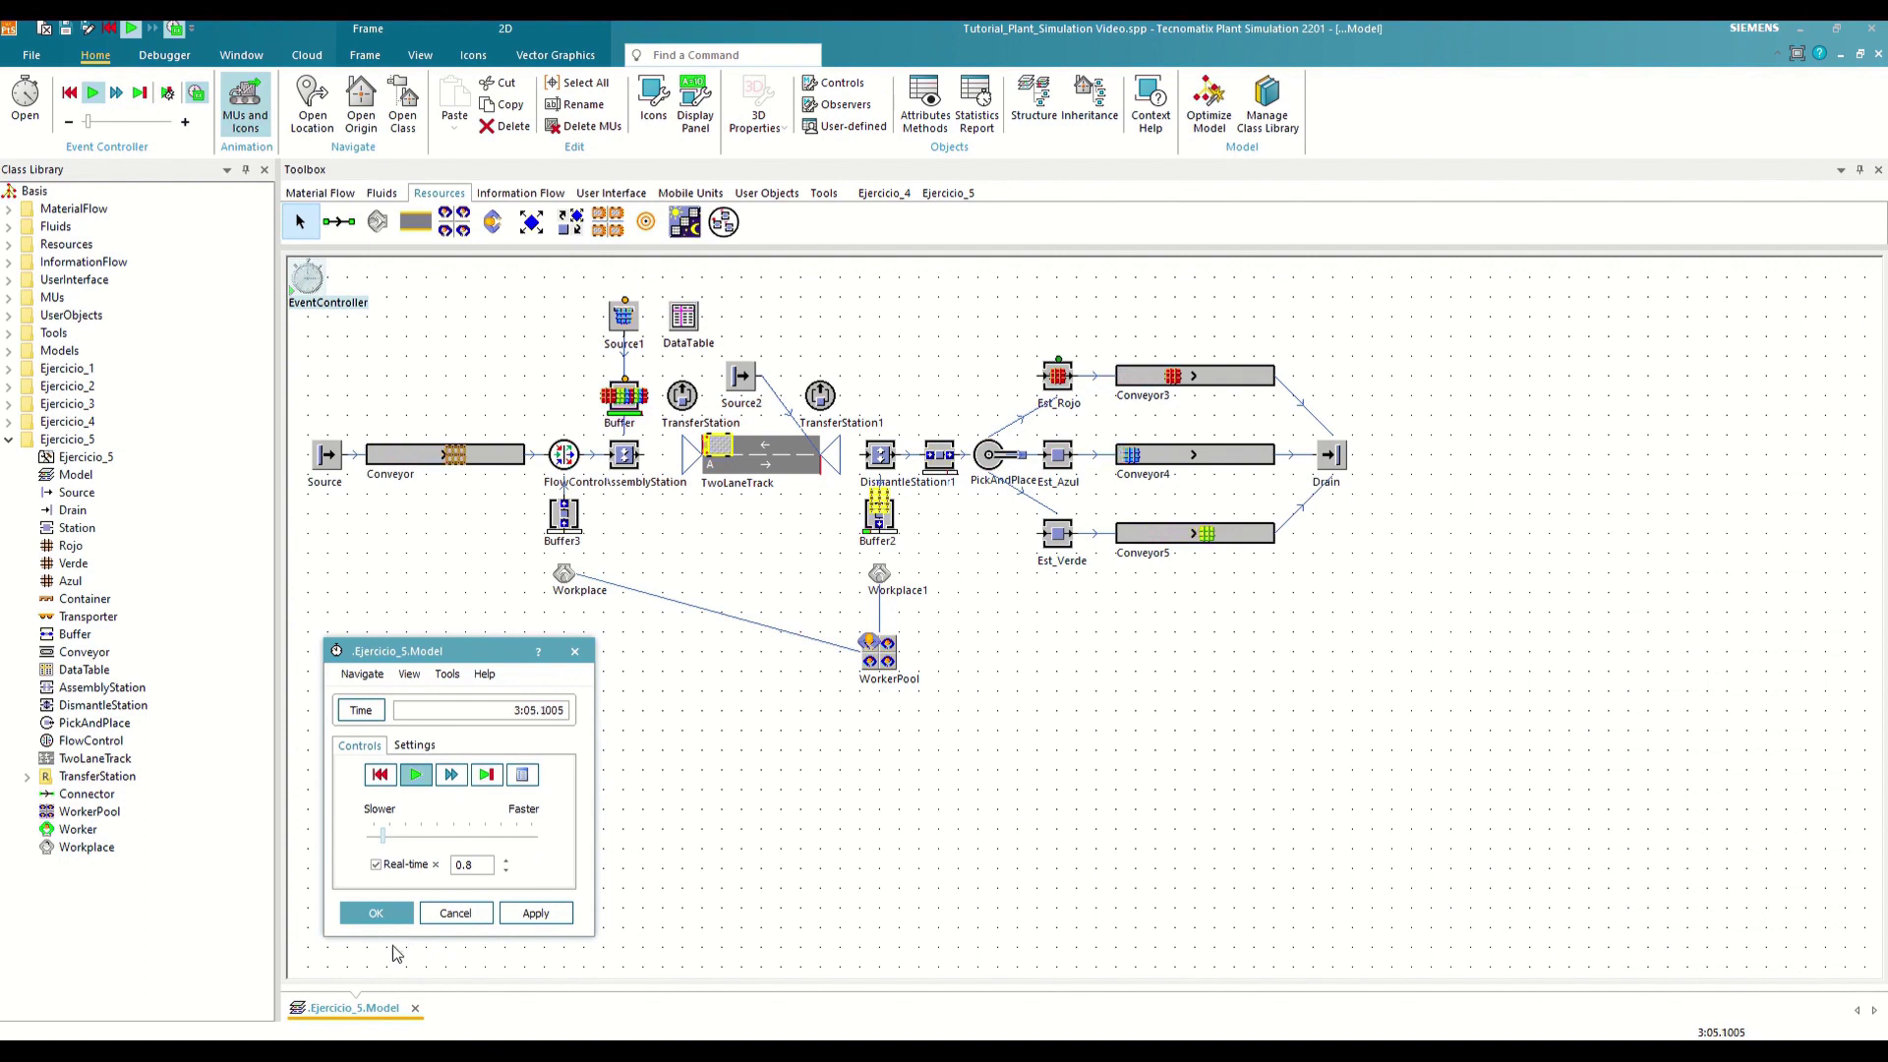
left_click(380, 773)
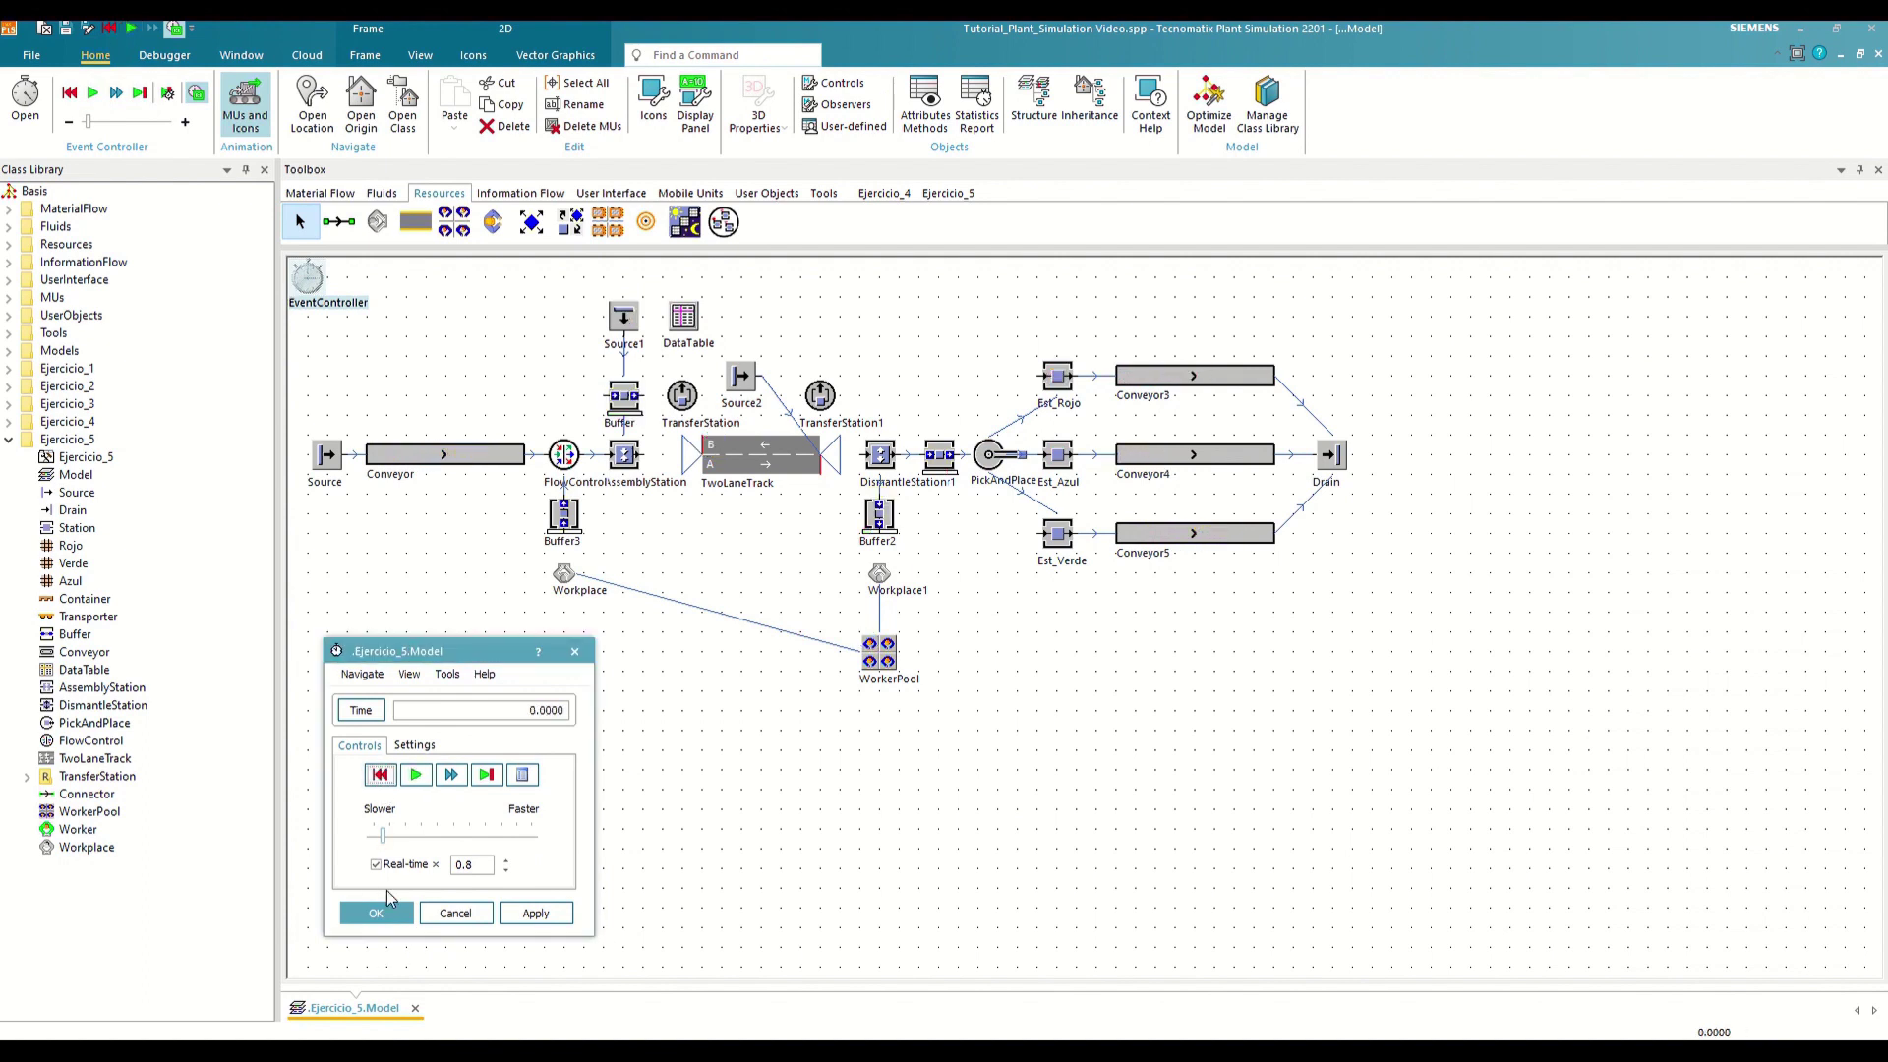
left_click(387, 921)
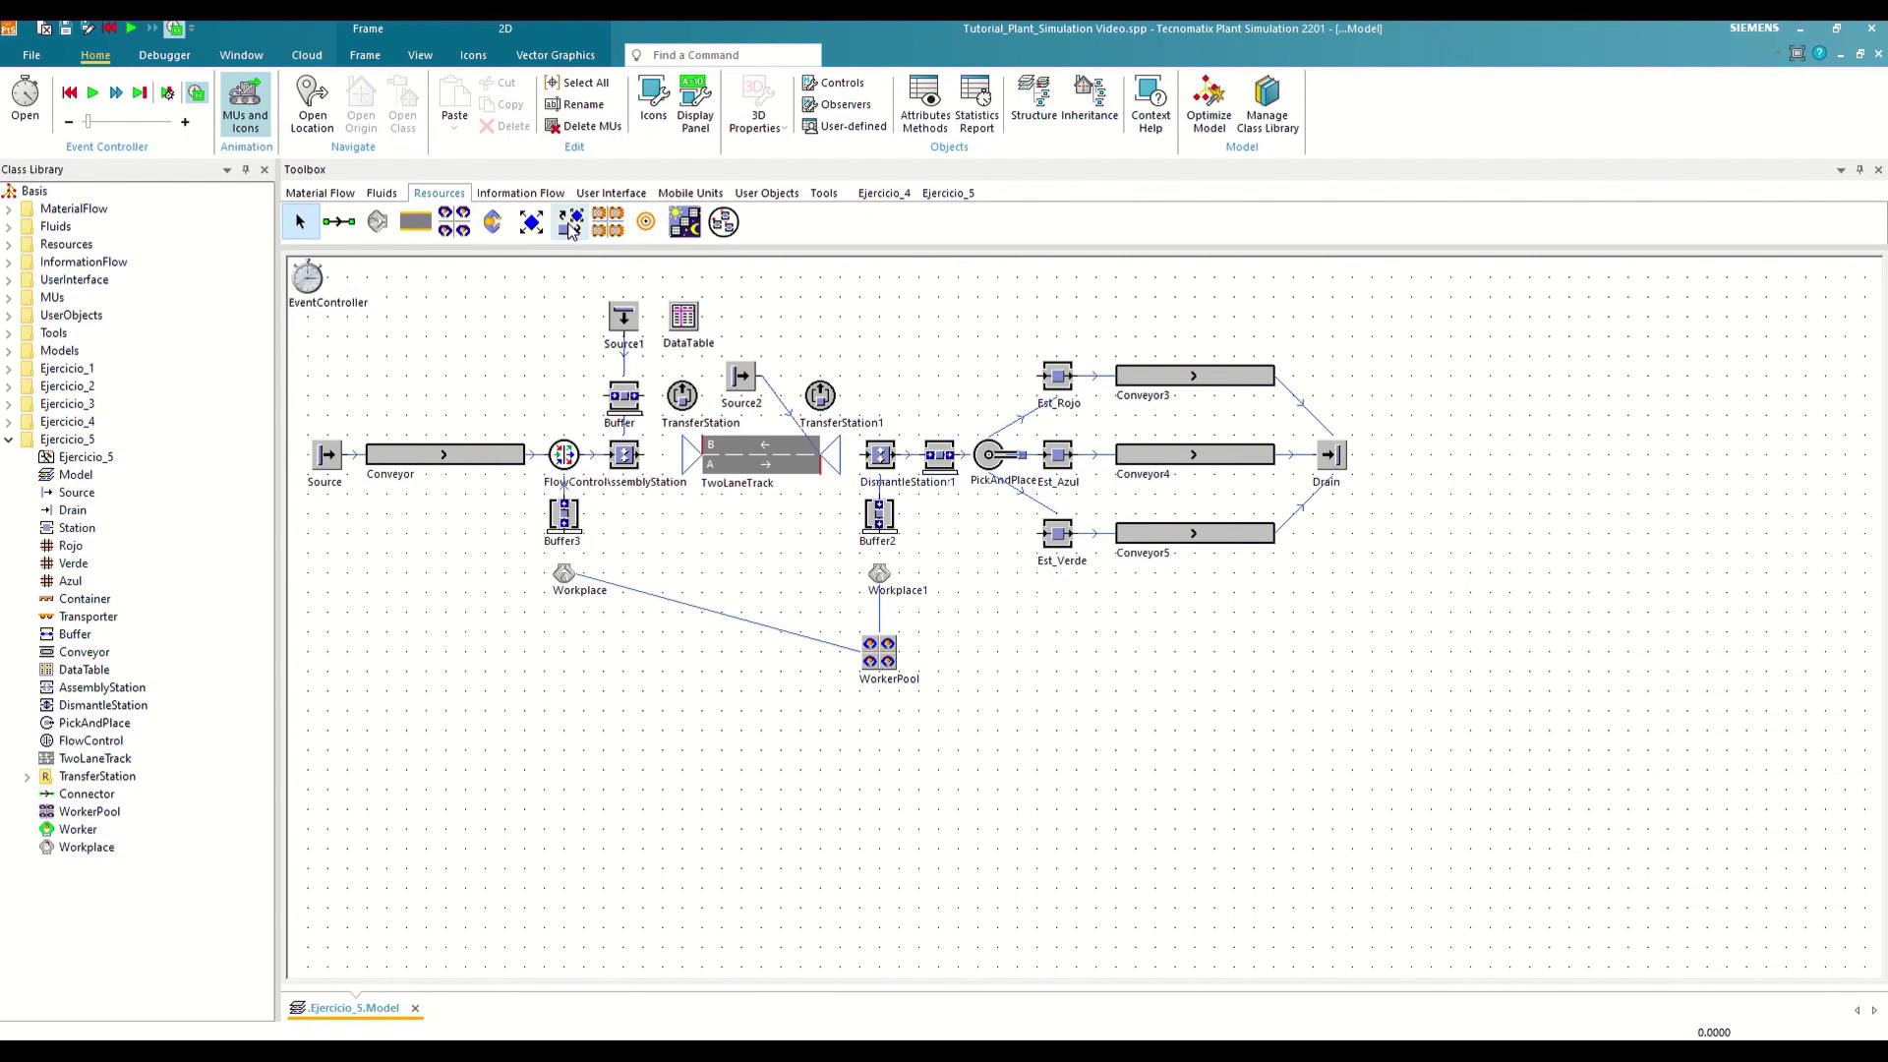
Add a Broker class to Ejercicio_5, place a Broker below the WorkerPool, and review its settings
left_click_drag(571, 224, 84, 460)
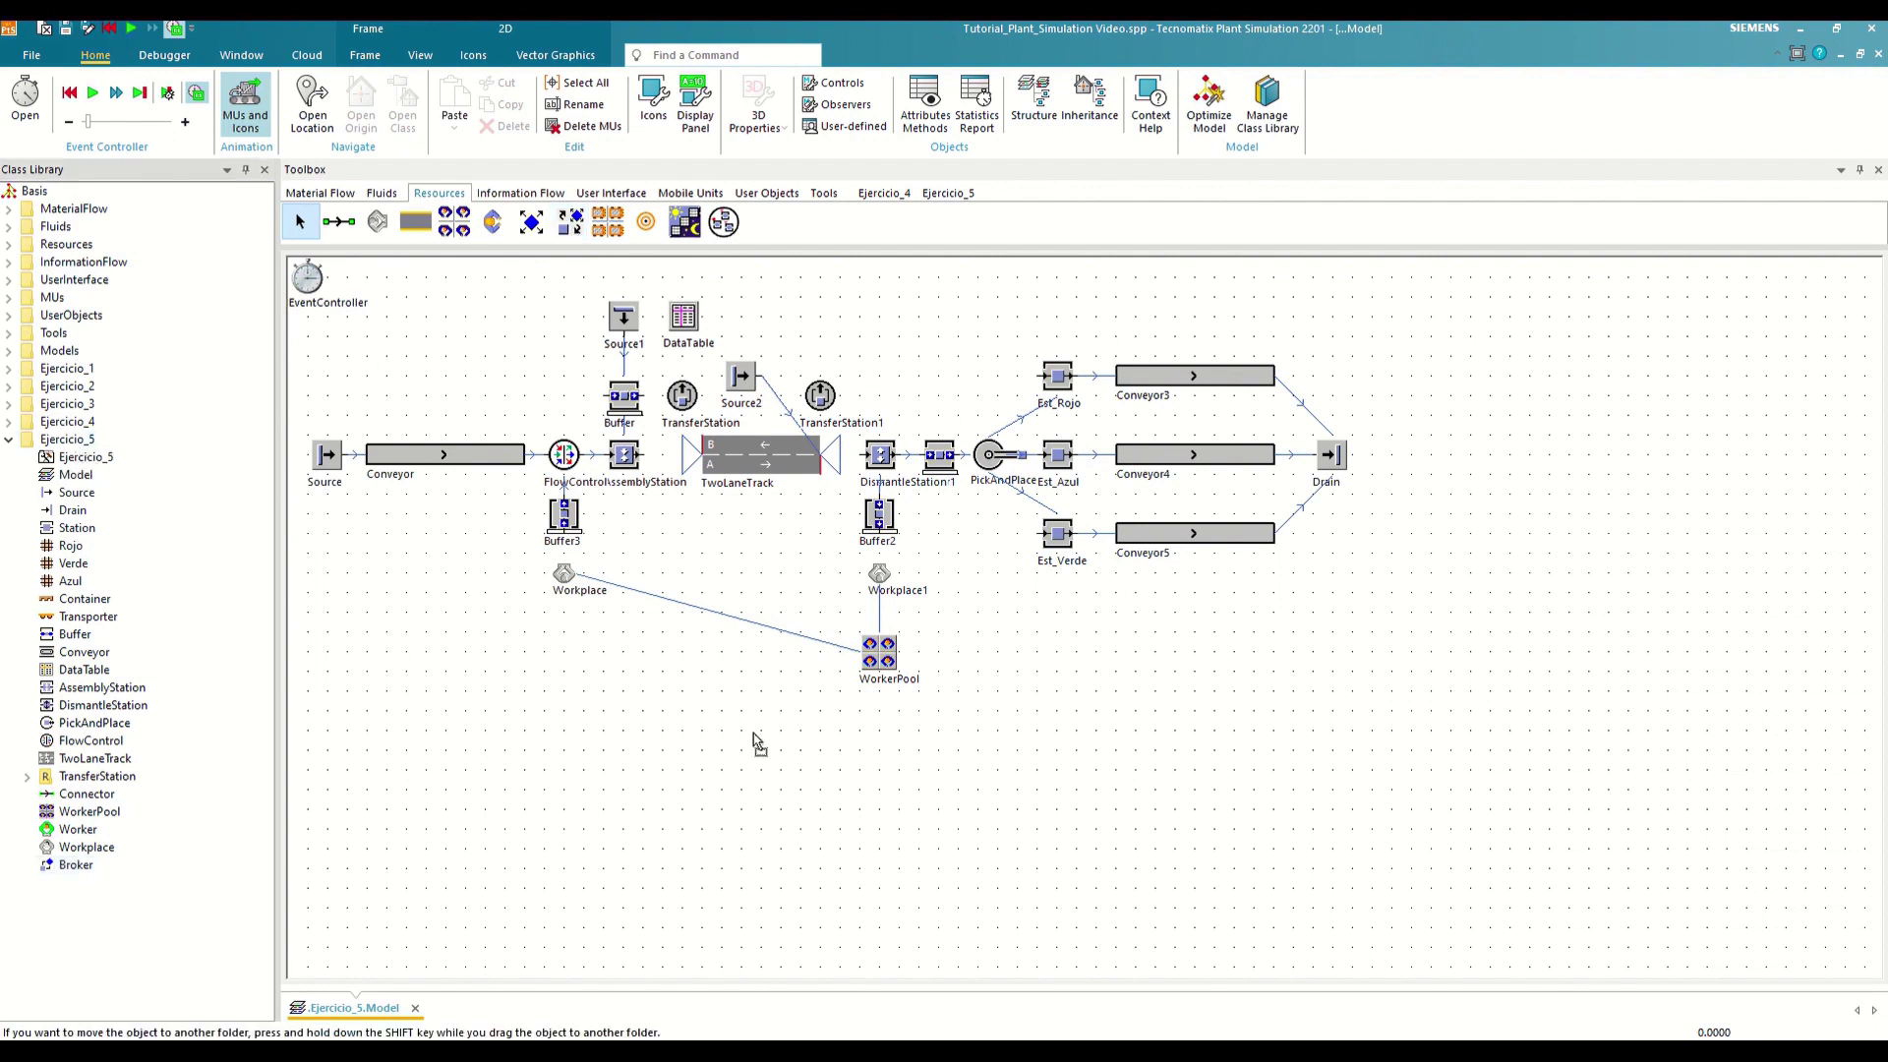
left_click_drag(880, 722, 882, 664)
left_click(810, 844)
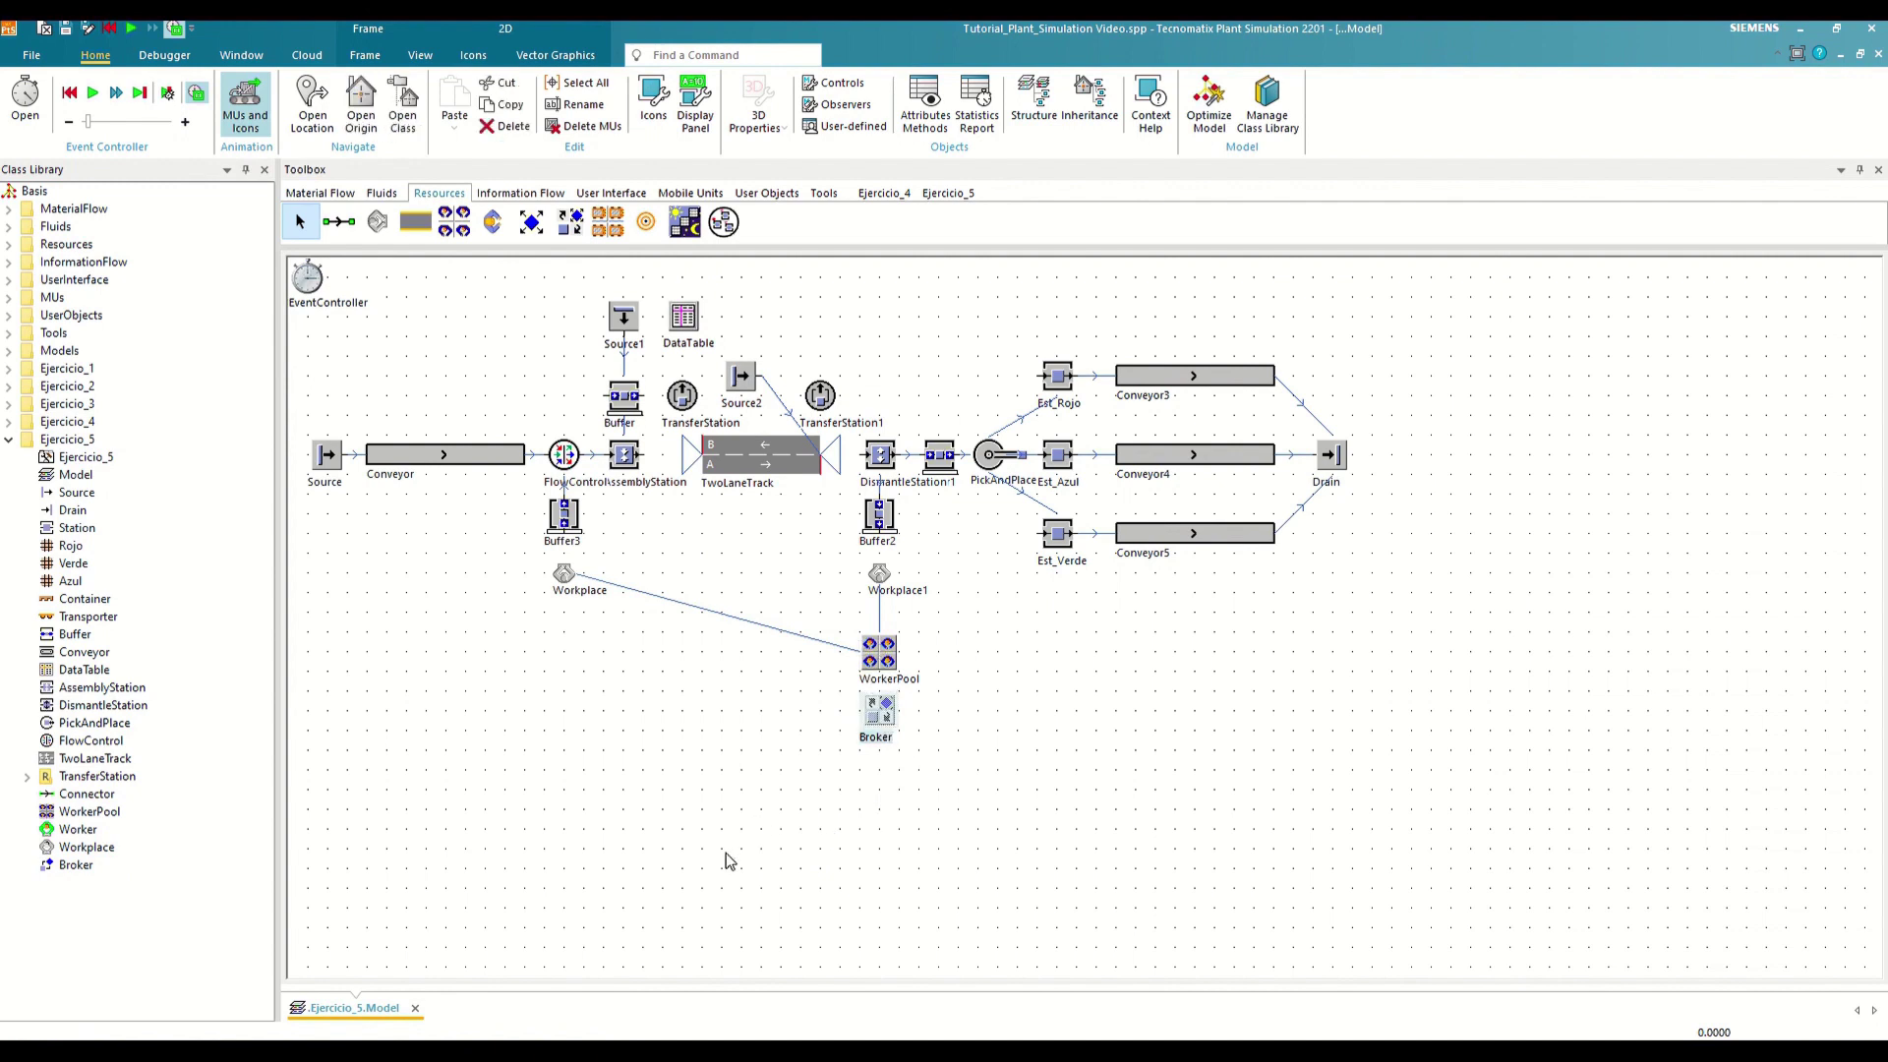
double_click(872, 729)
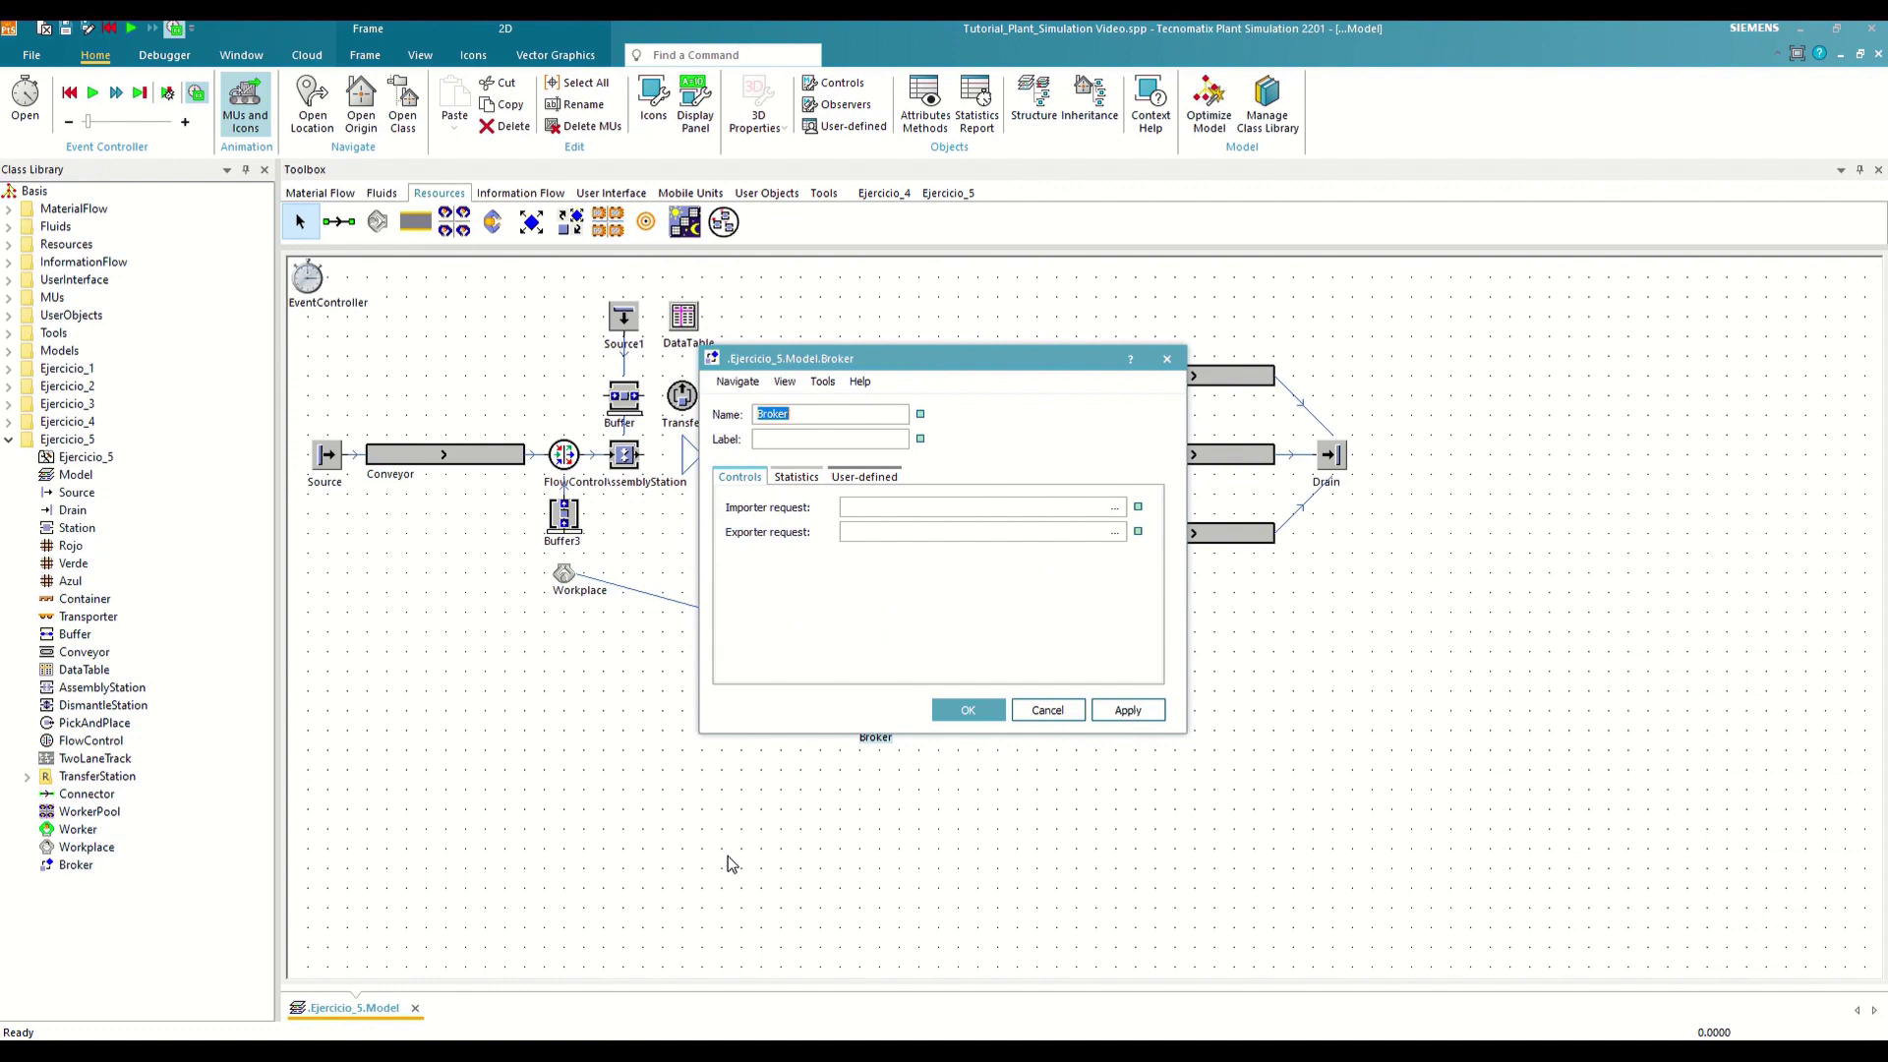
left_click(964, 708)
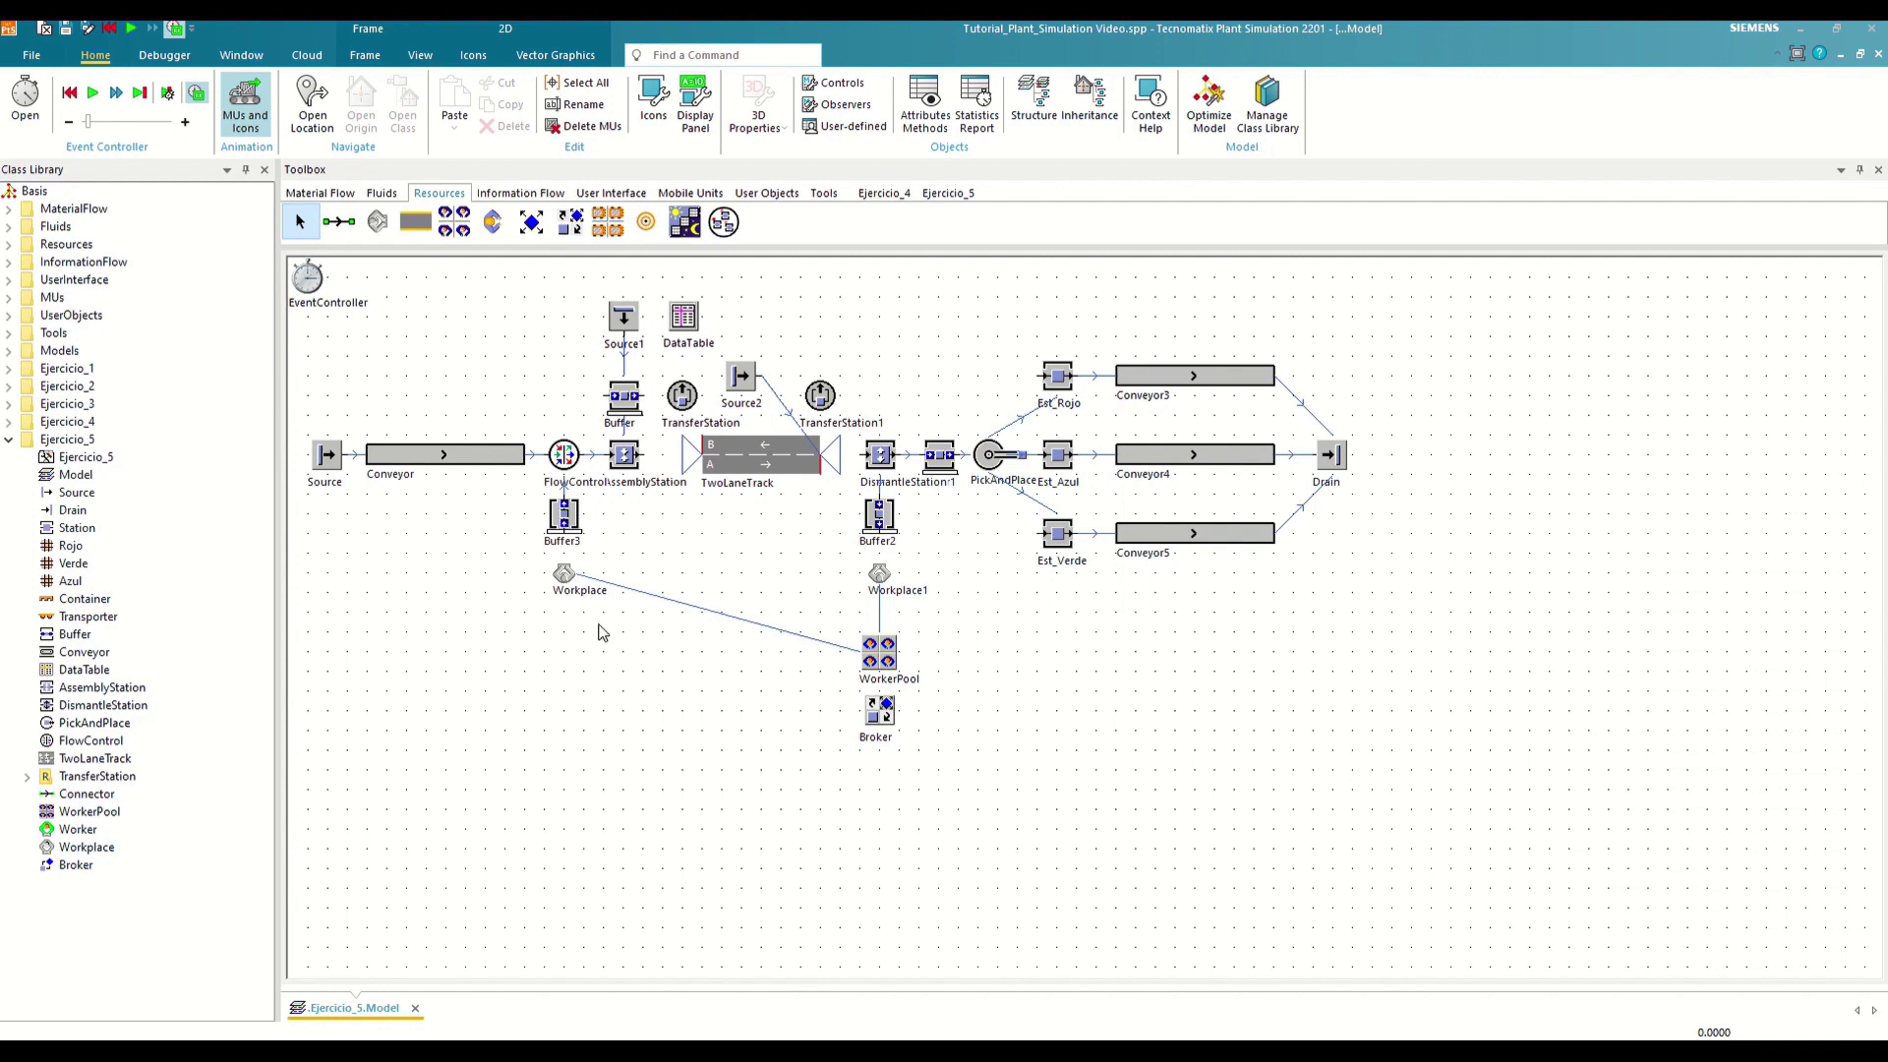
Activate Buffer2's importer with root.Broker and choose Buffer3 as its MU target
double_click(880, 515)
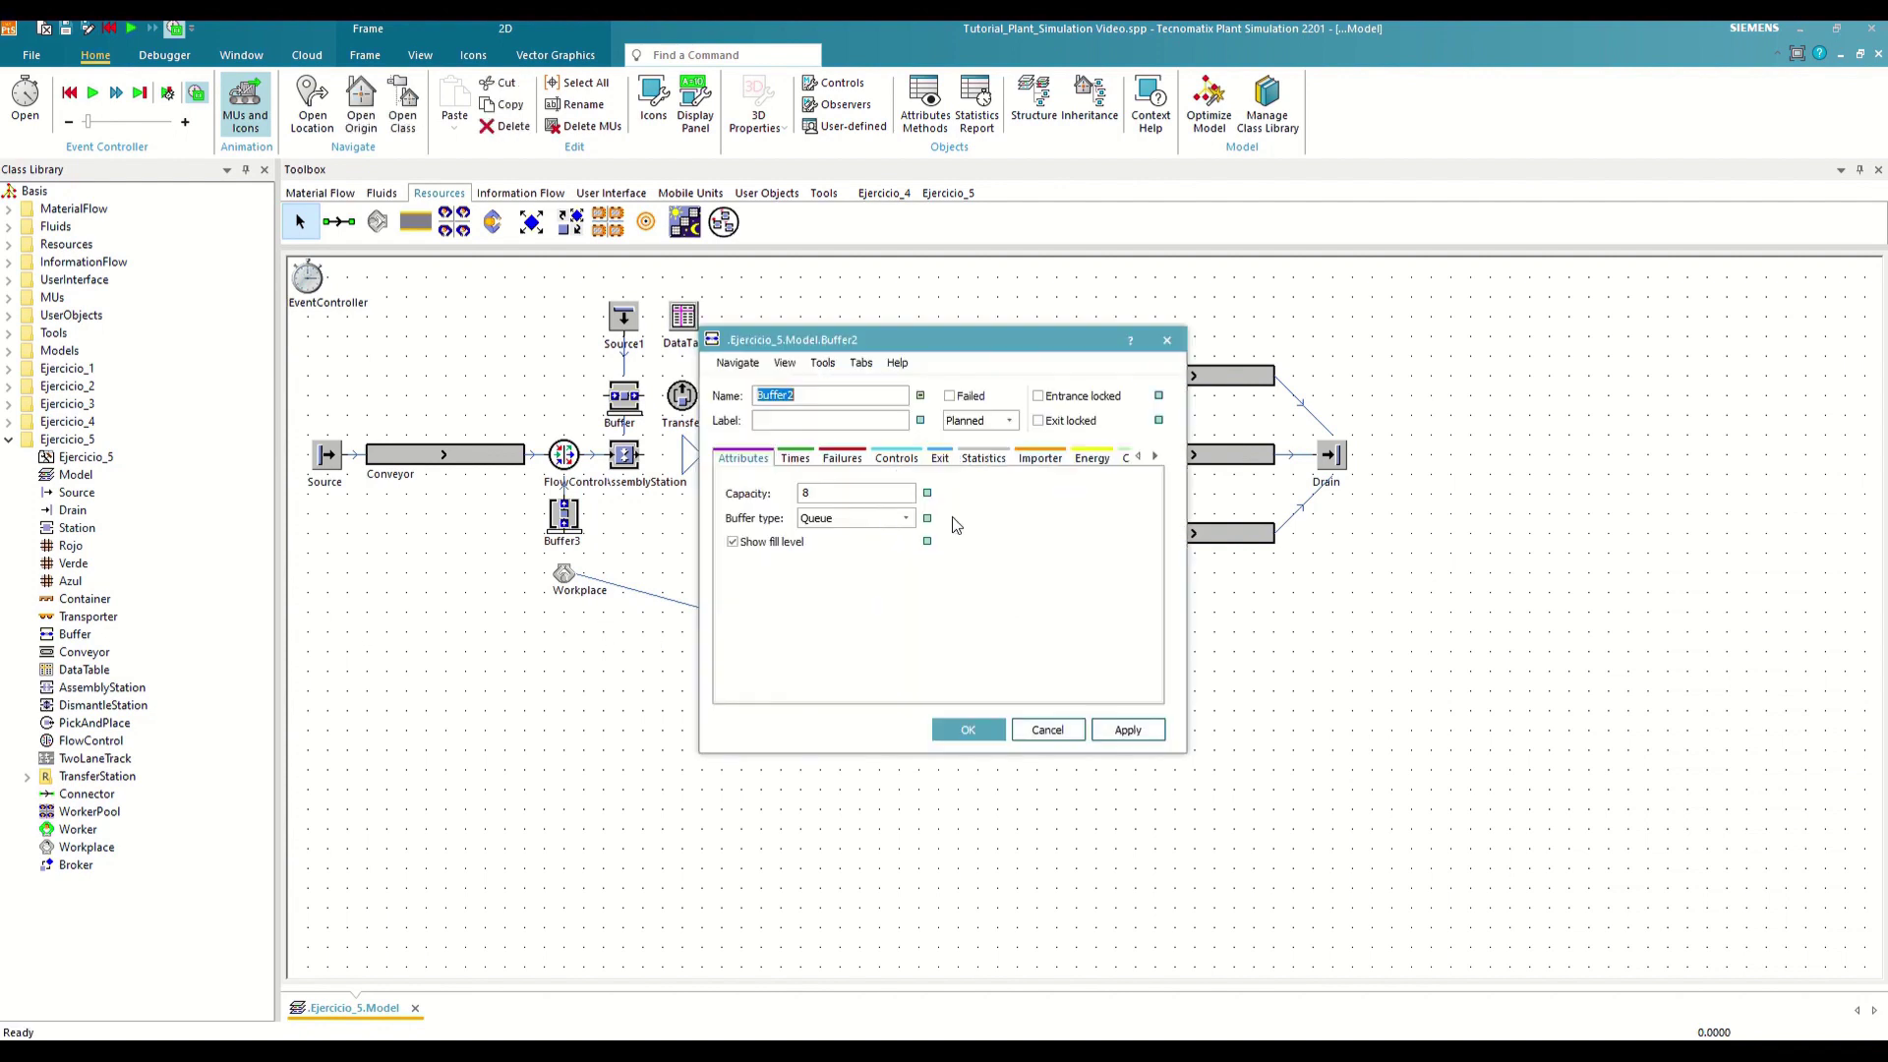
left_click(1040, 458)
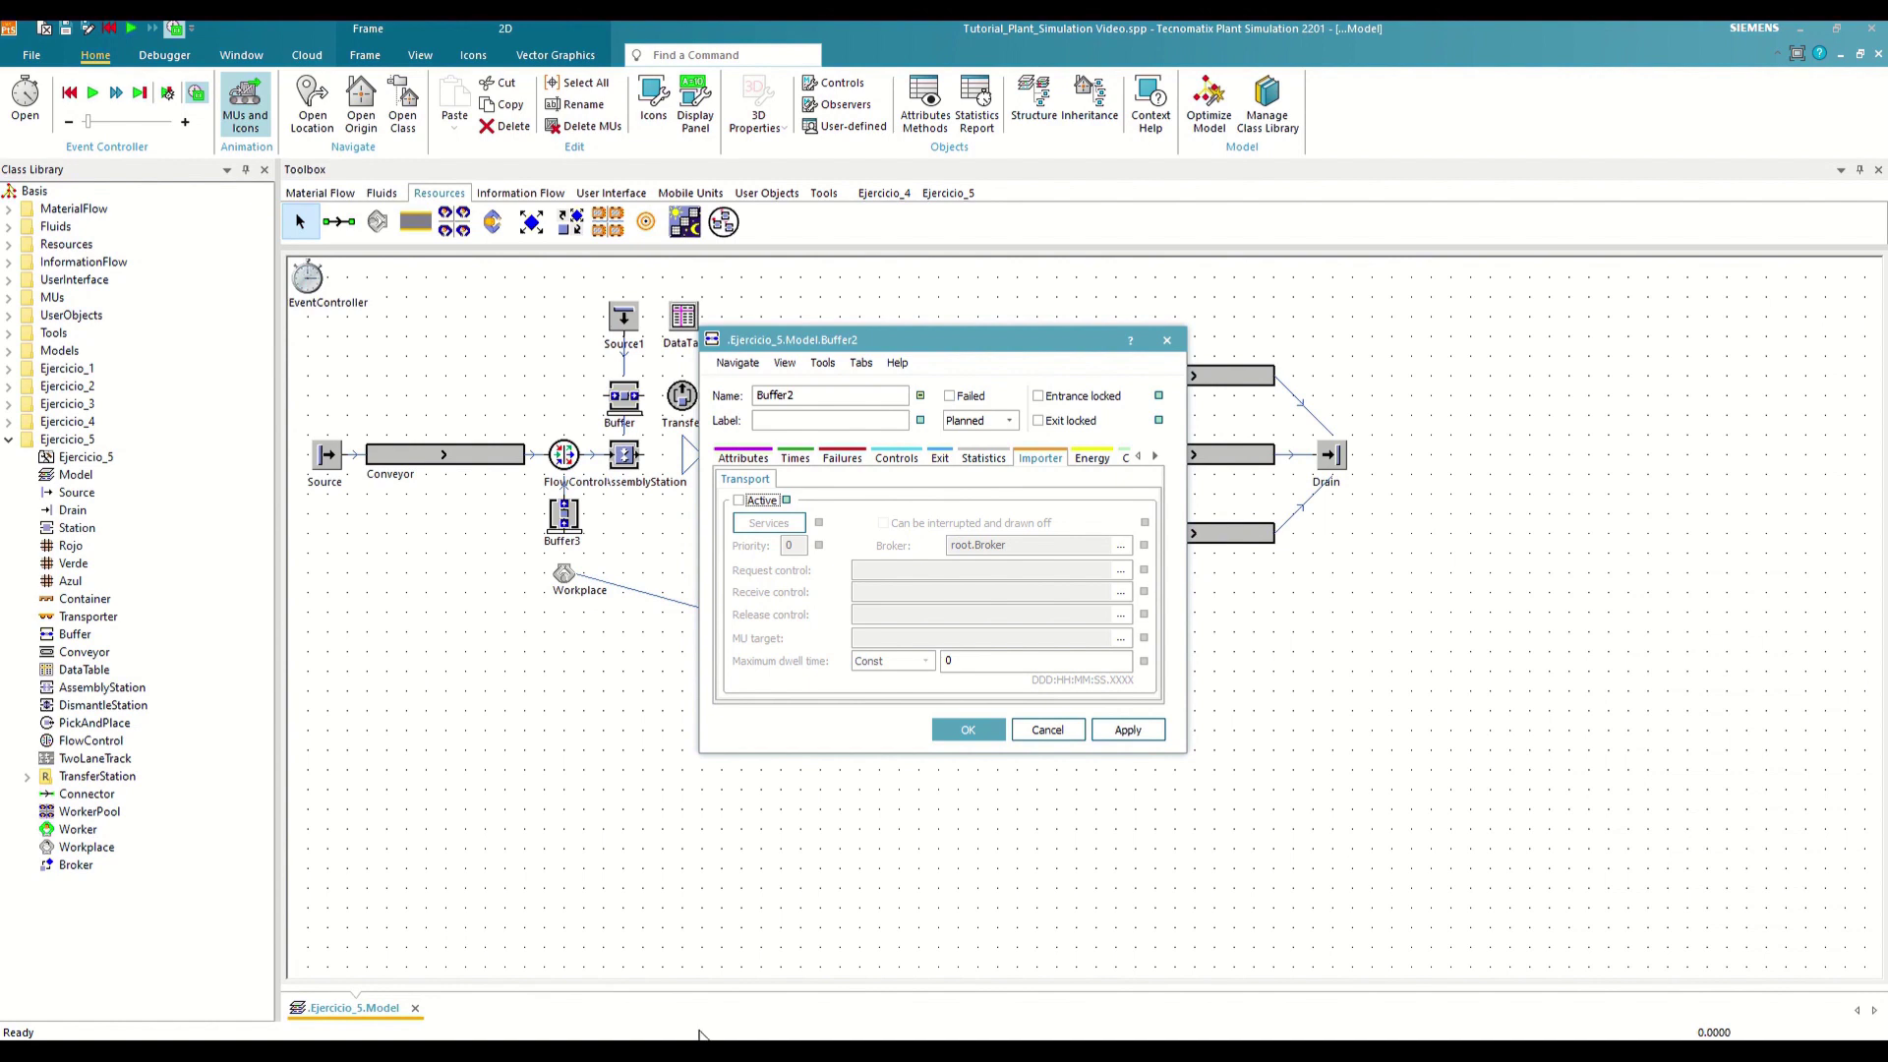
left_click(765, 499)
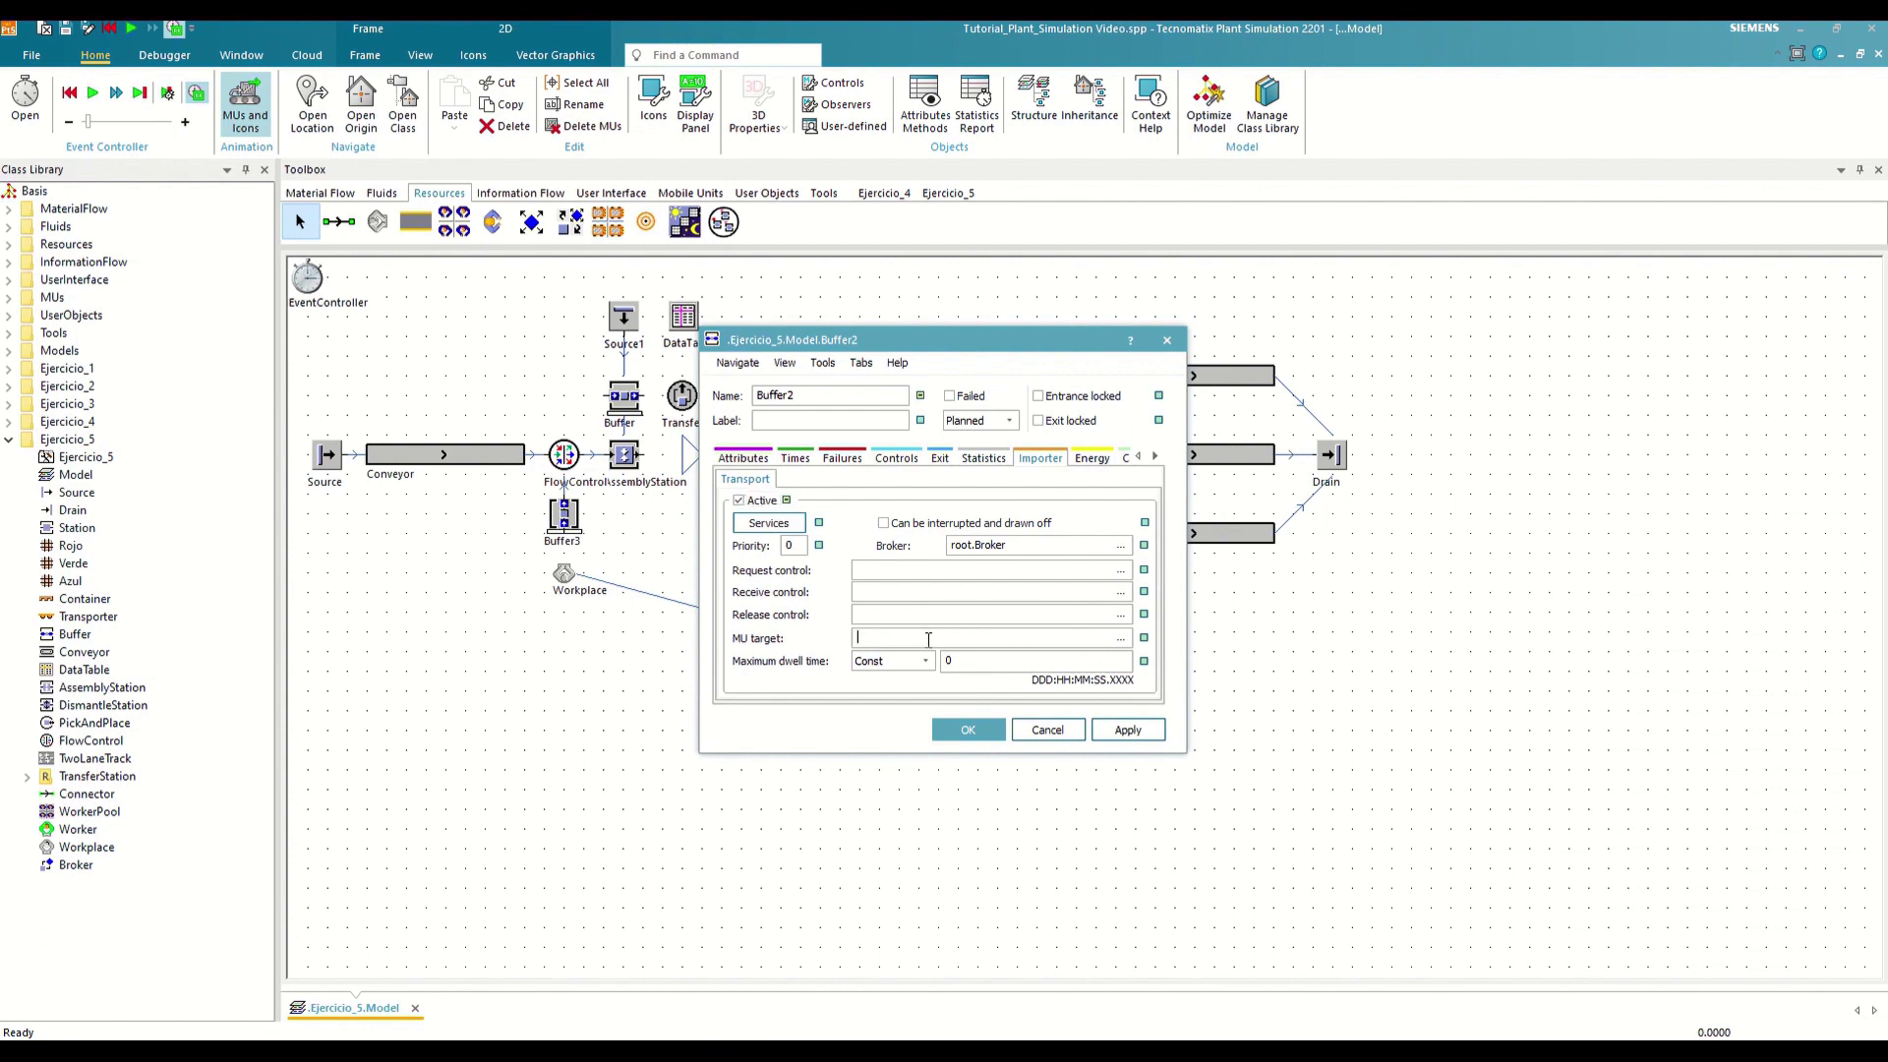
left_click(1121, 638)
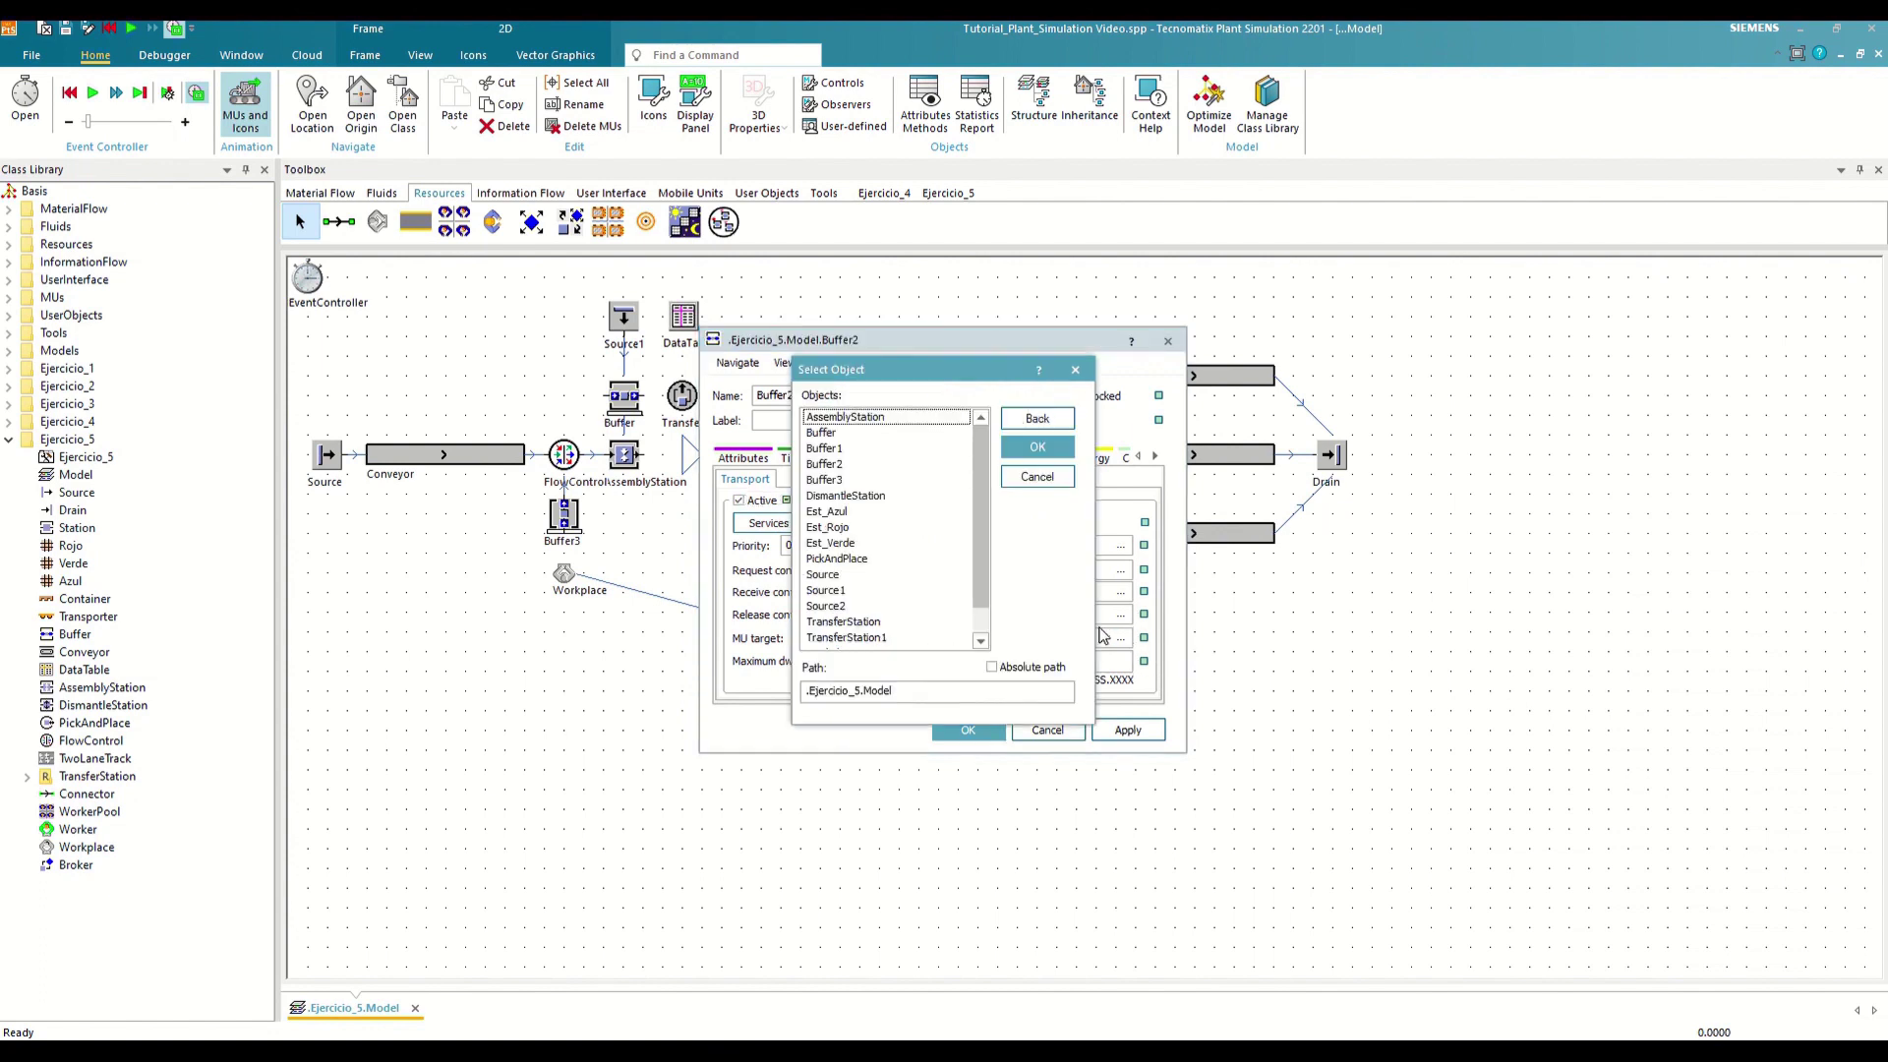
left_click(846, 480)
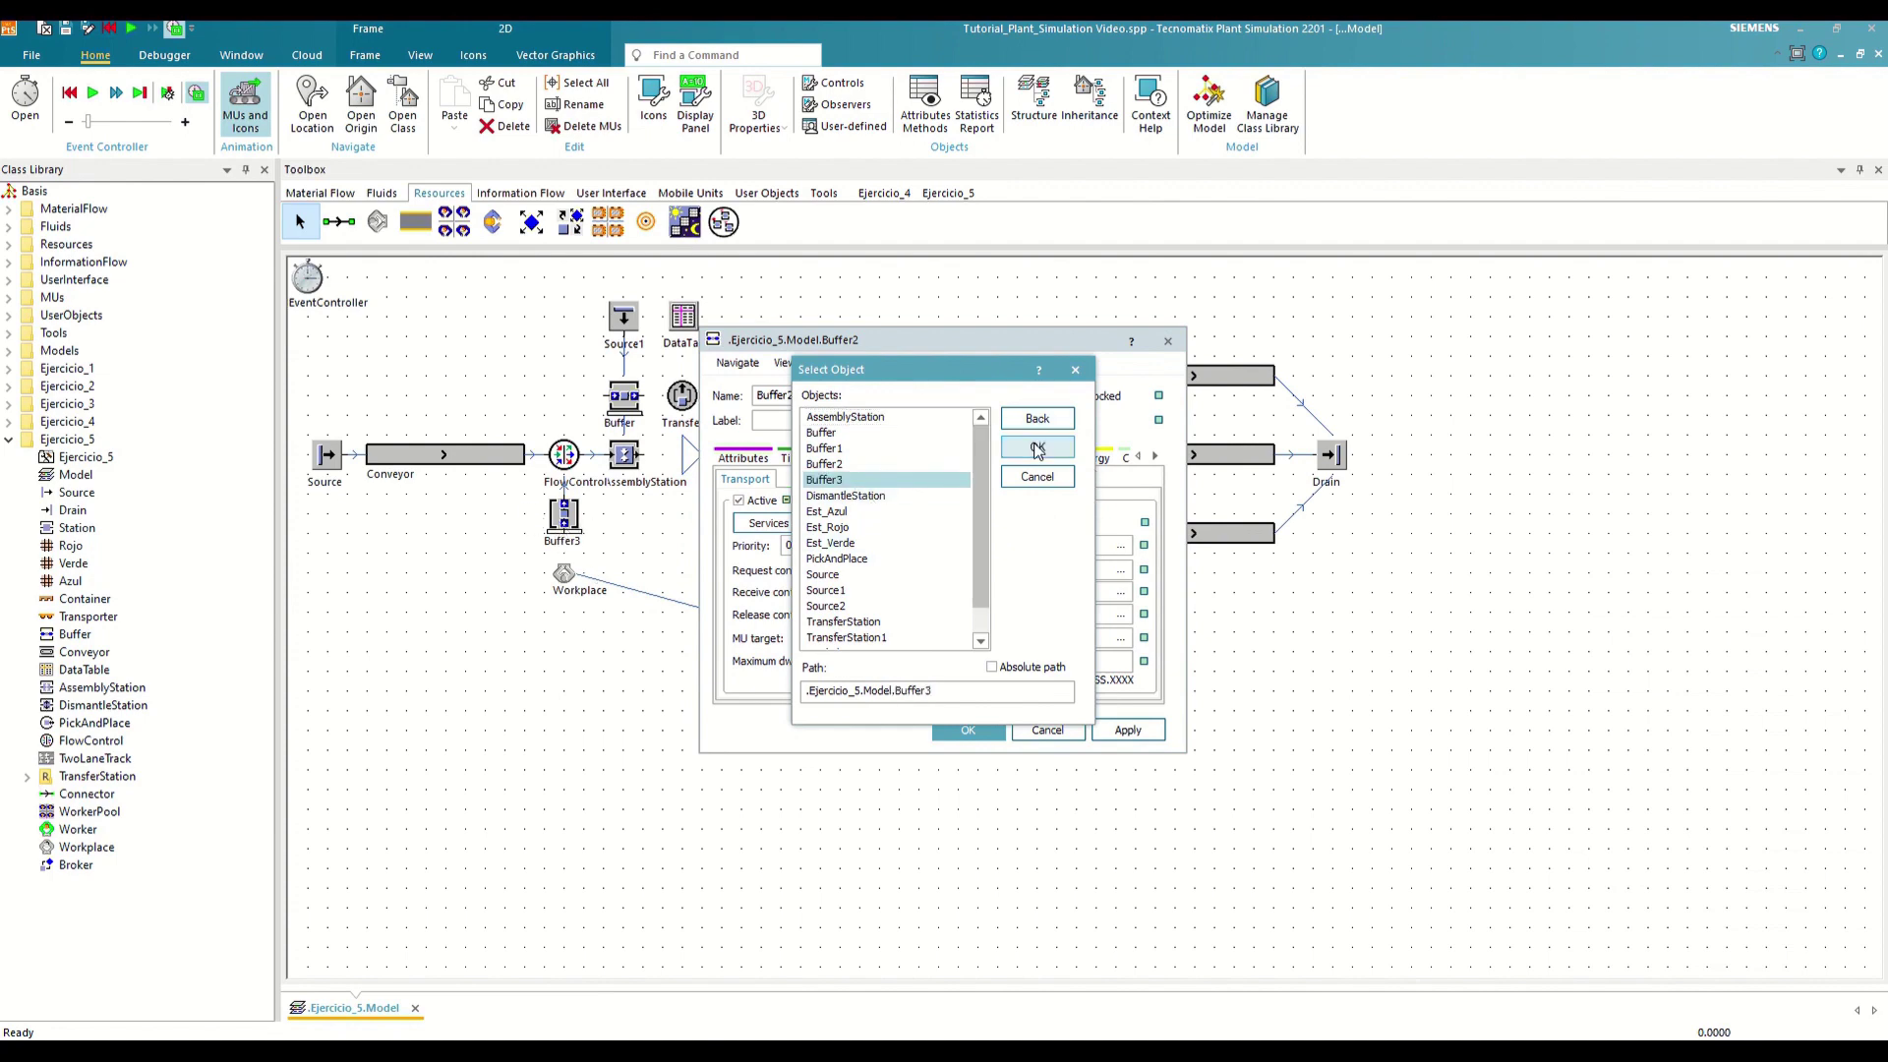
left_click(1037, 448)
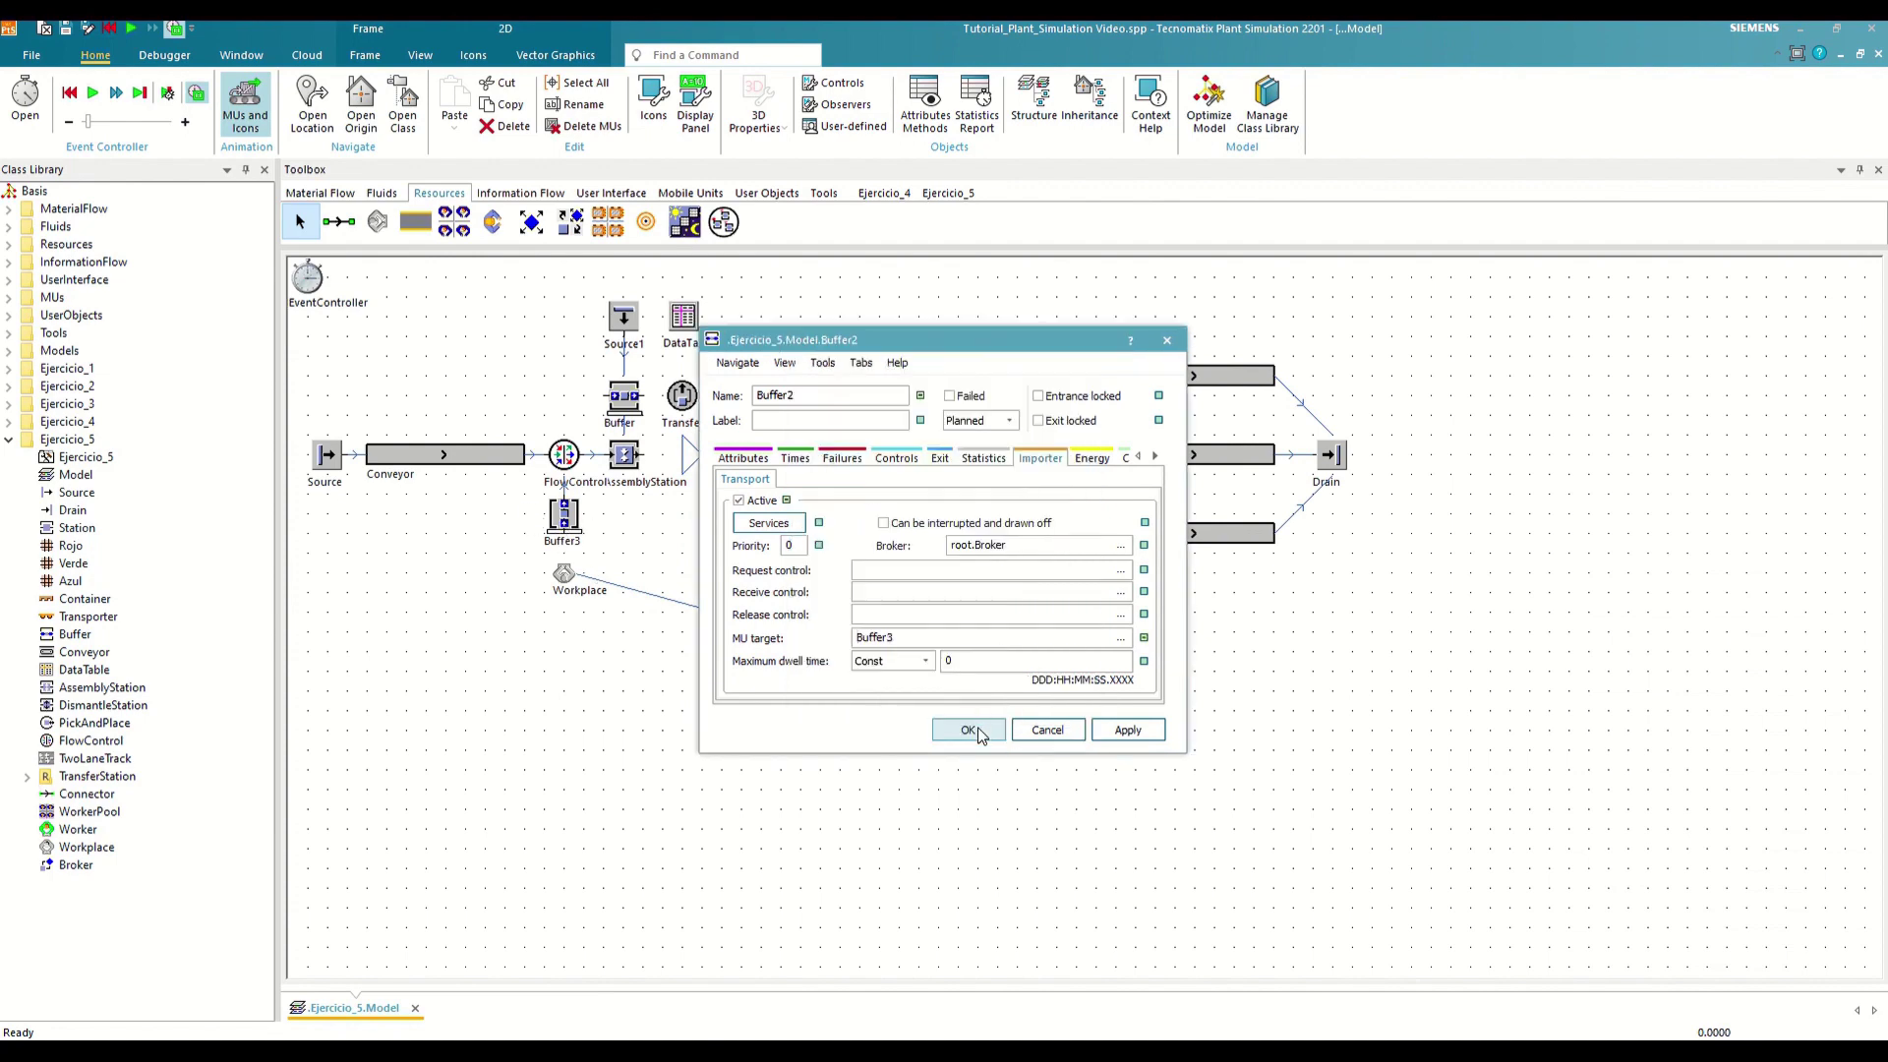
left_click(971, 729)
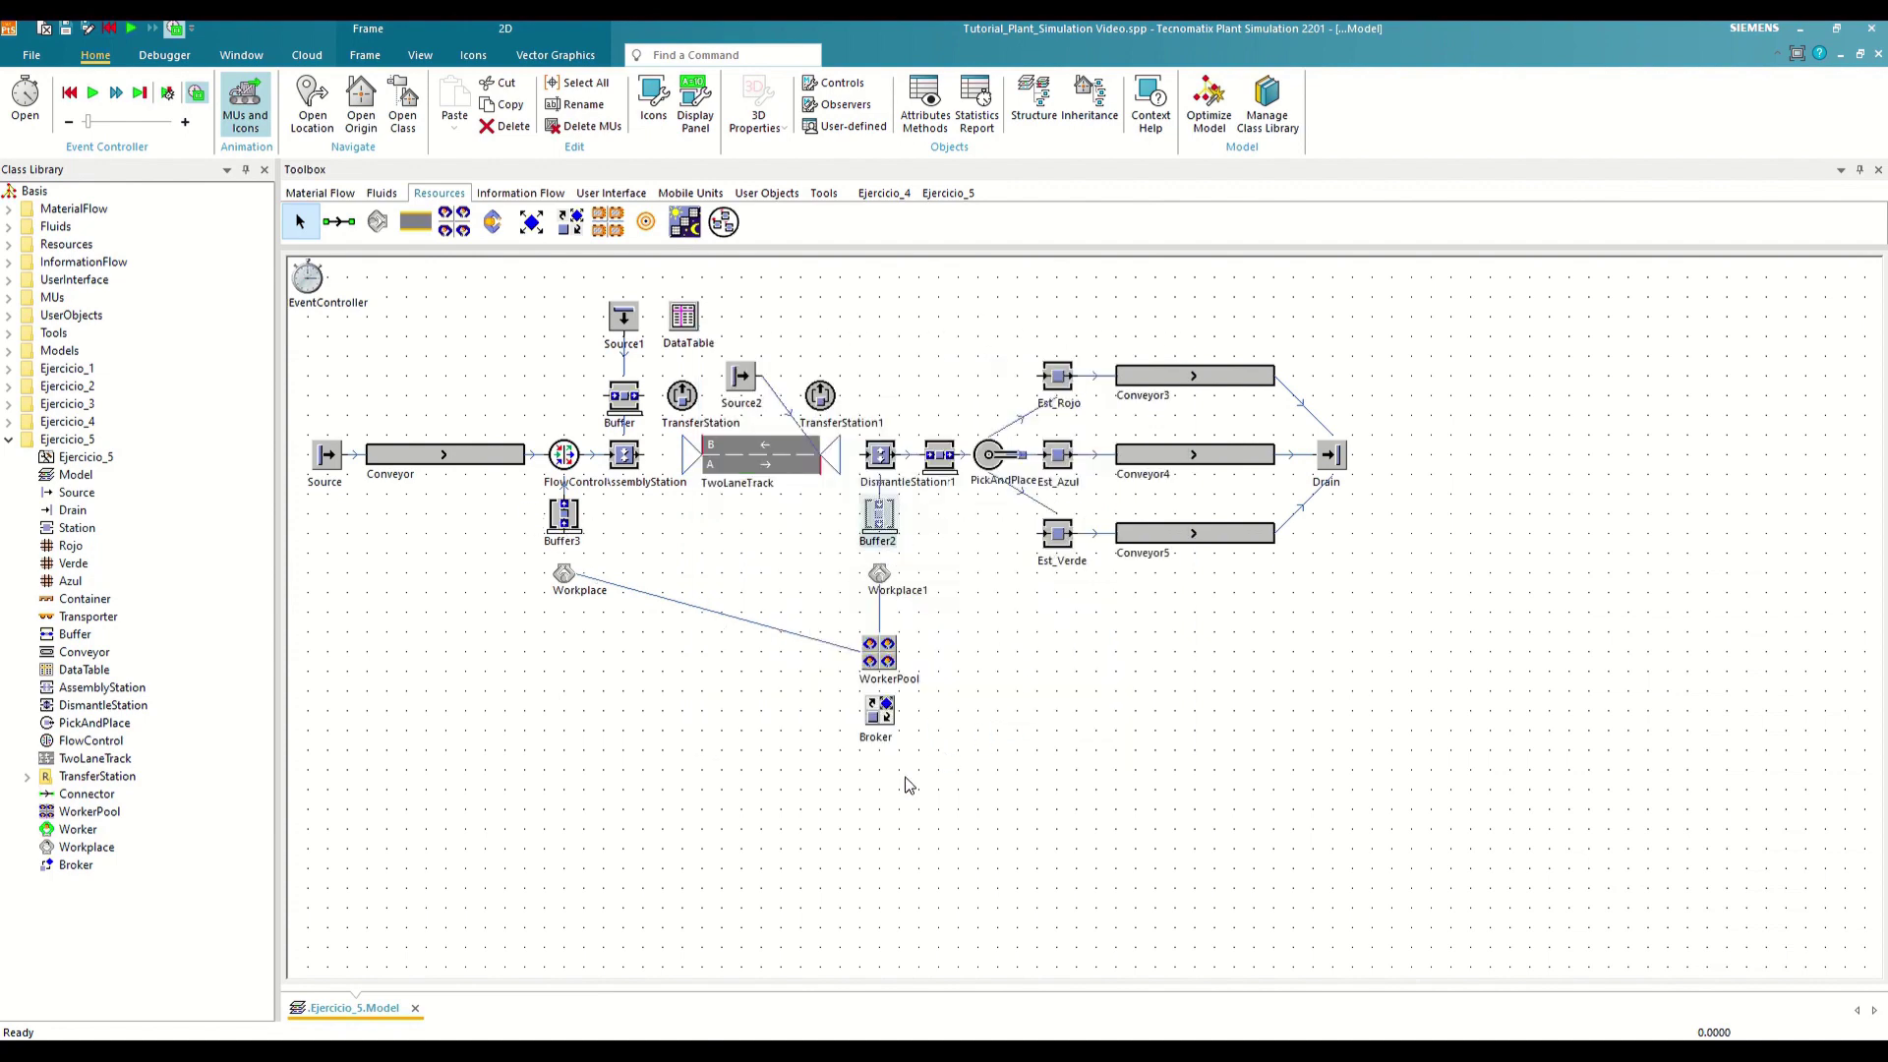
double_click(311, 280)
left_click(415, 775)
left_click(480, 841)
left_click_drag(480, 844, 403, 834)
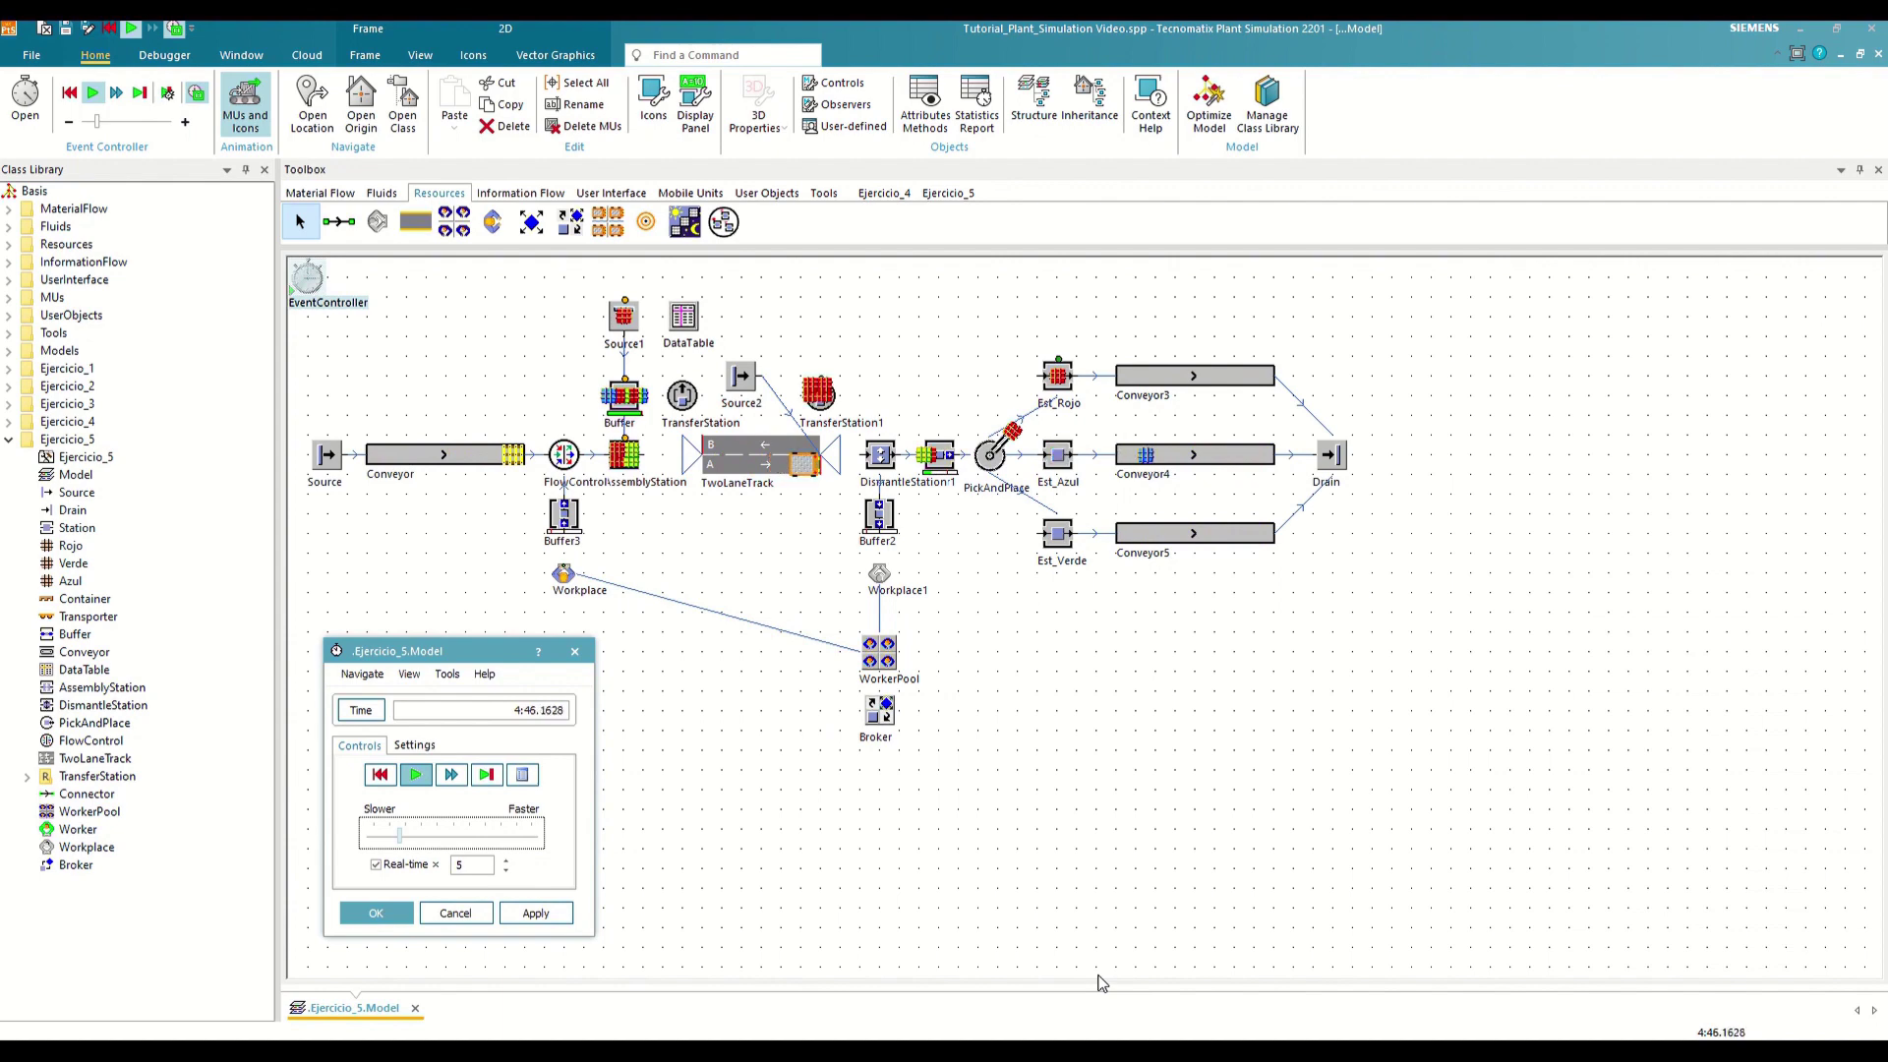
left_click(379, 773)
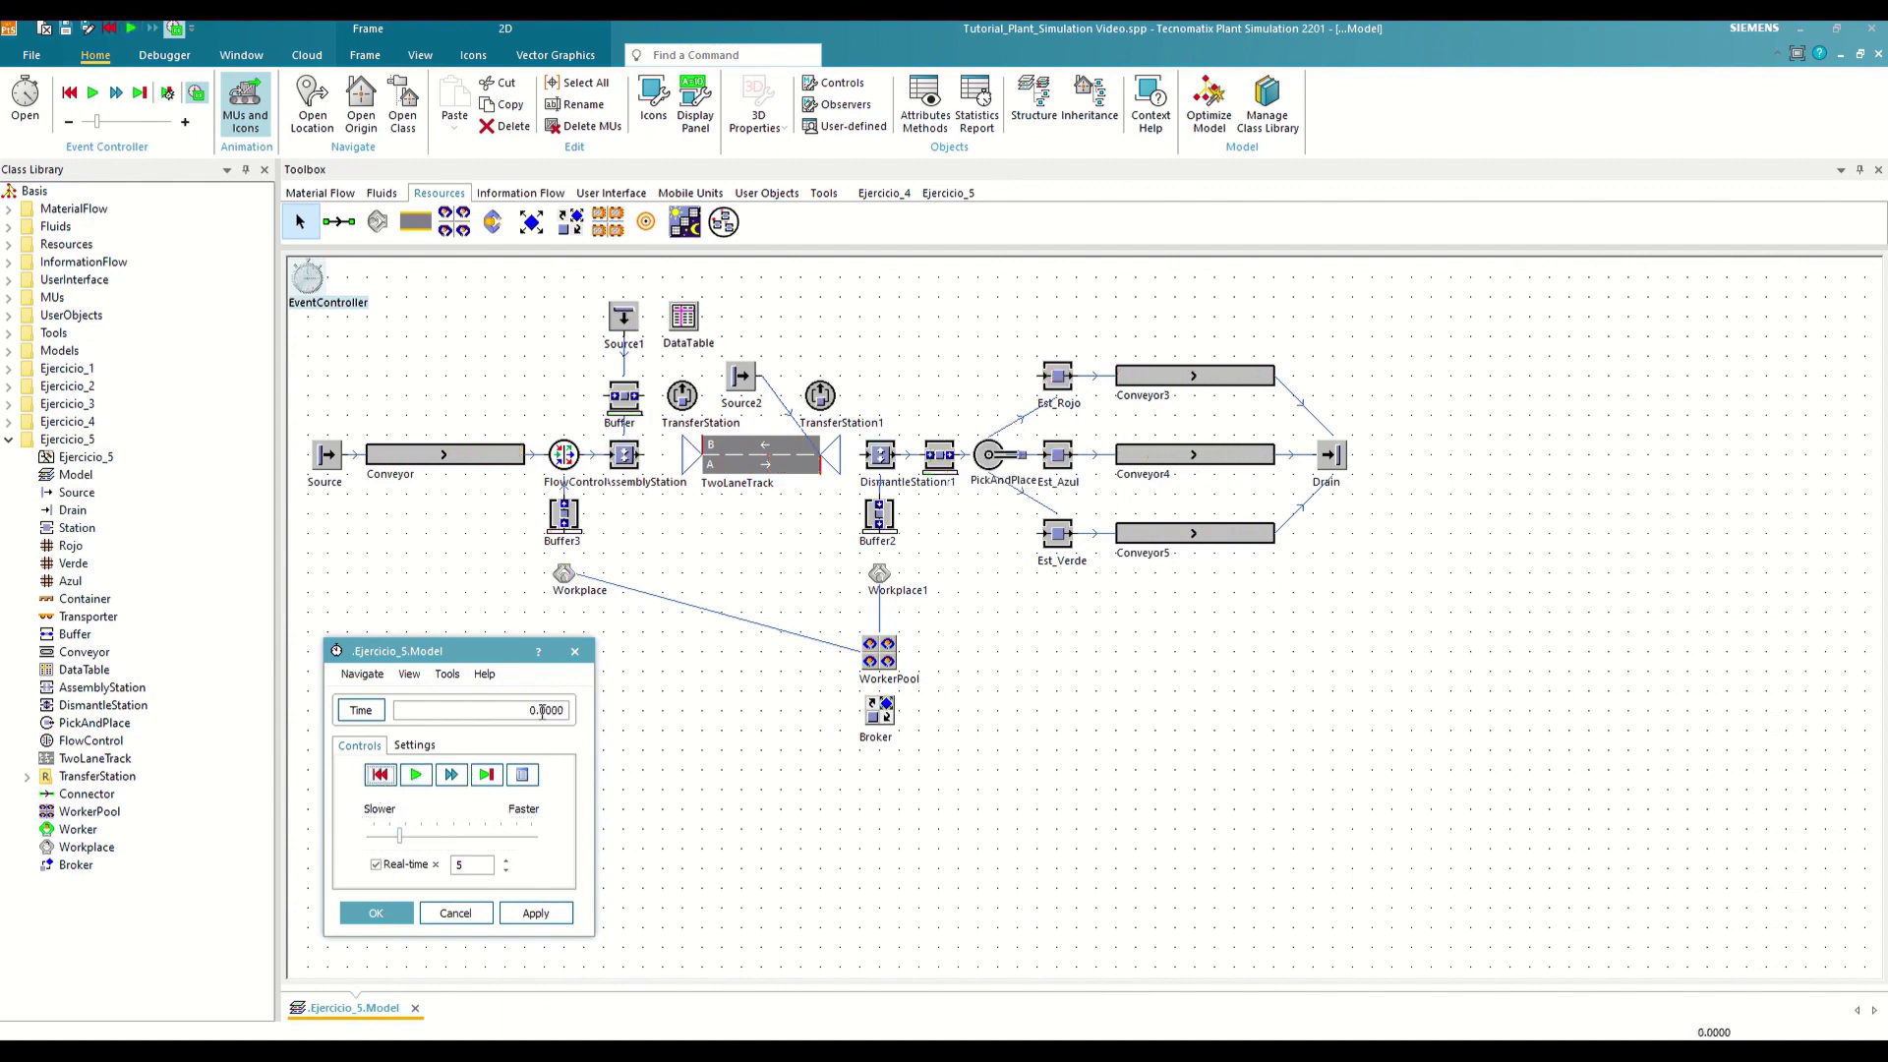
left_click(574, 651)
left_click(385, 774)
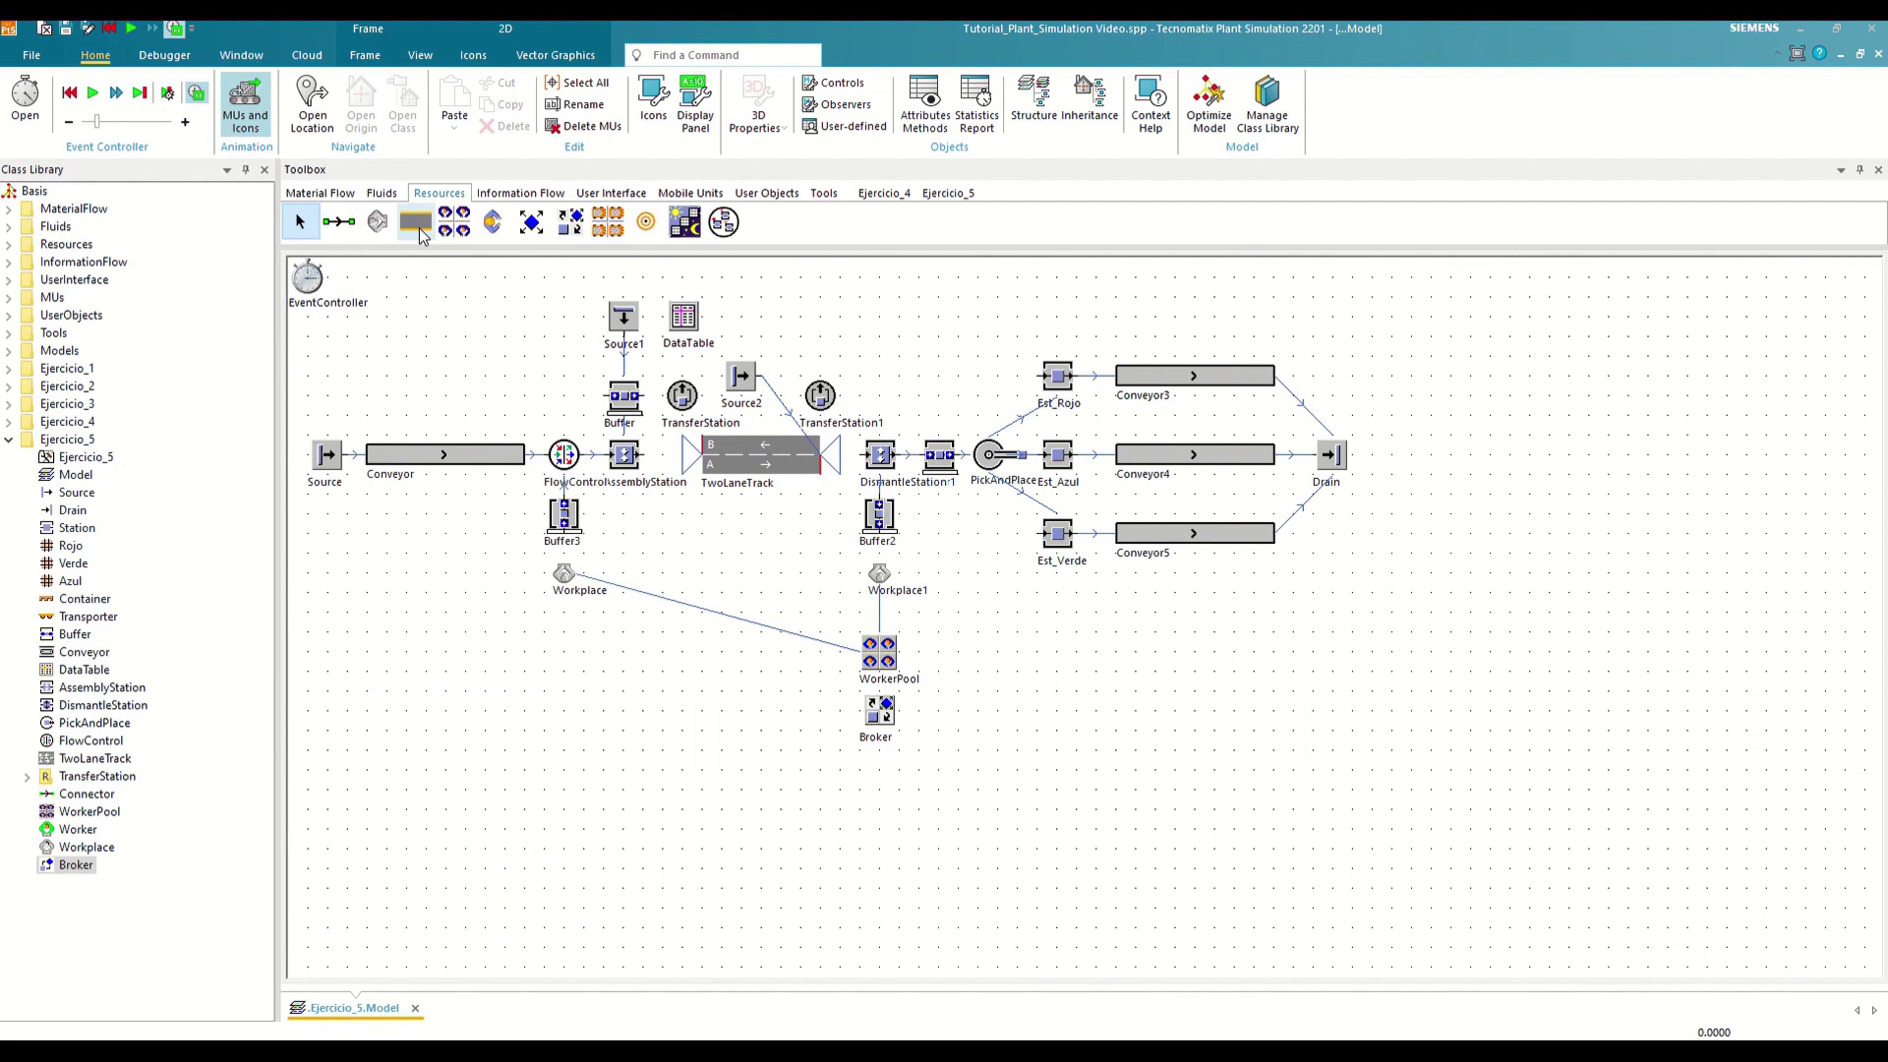
Lay a FootPath from Workplace to Workplace1 and delete the old direct connectors
left_click_drag(421, 234, 68, 440)
left_click_drag(78, 885, 567, 615)
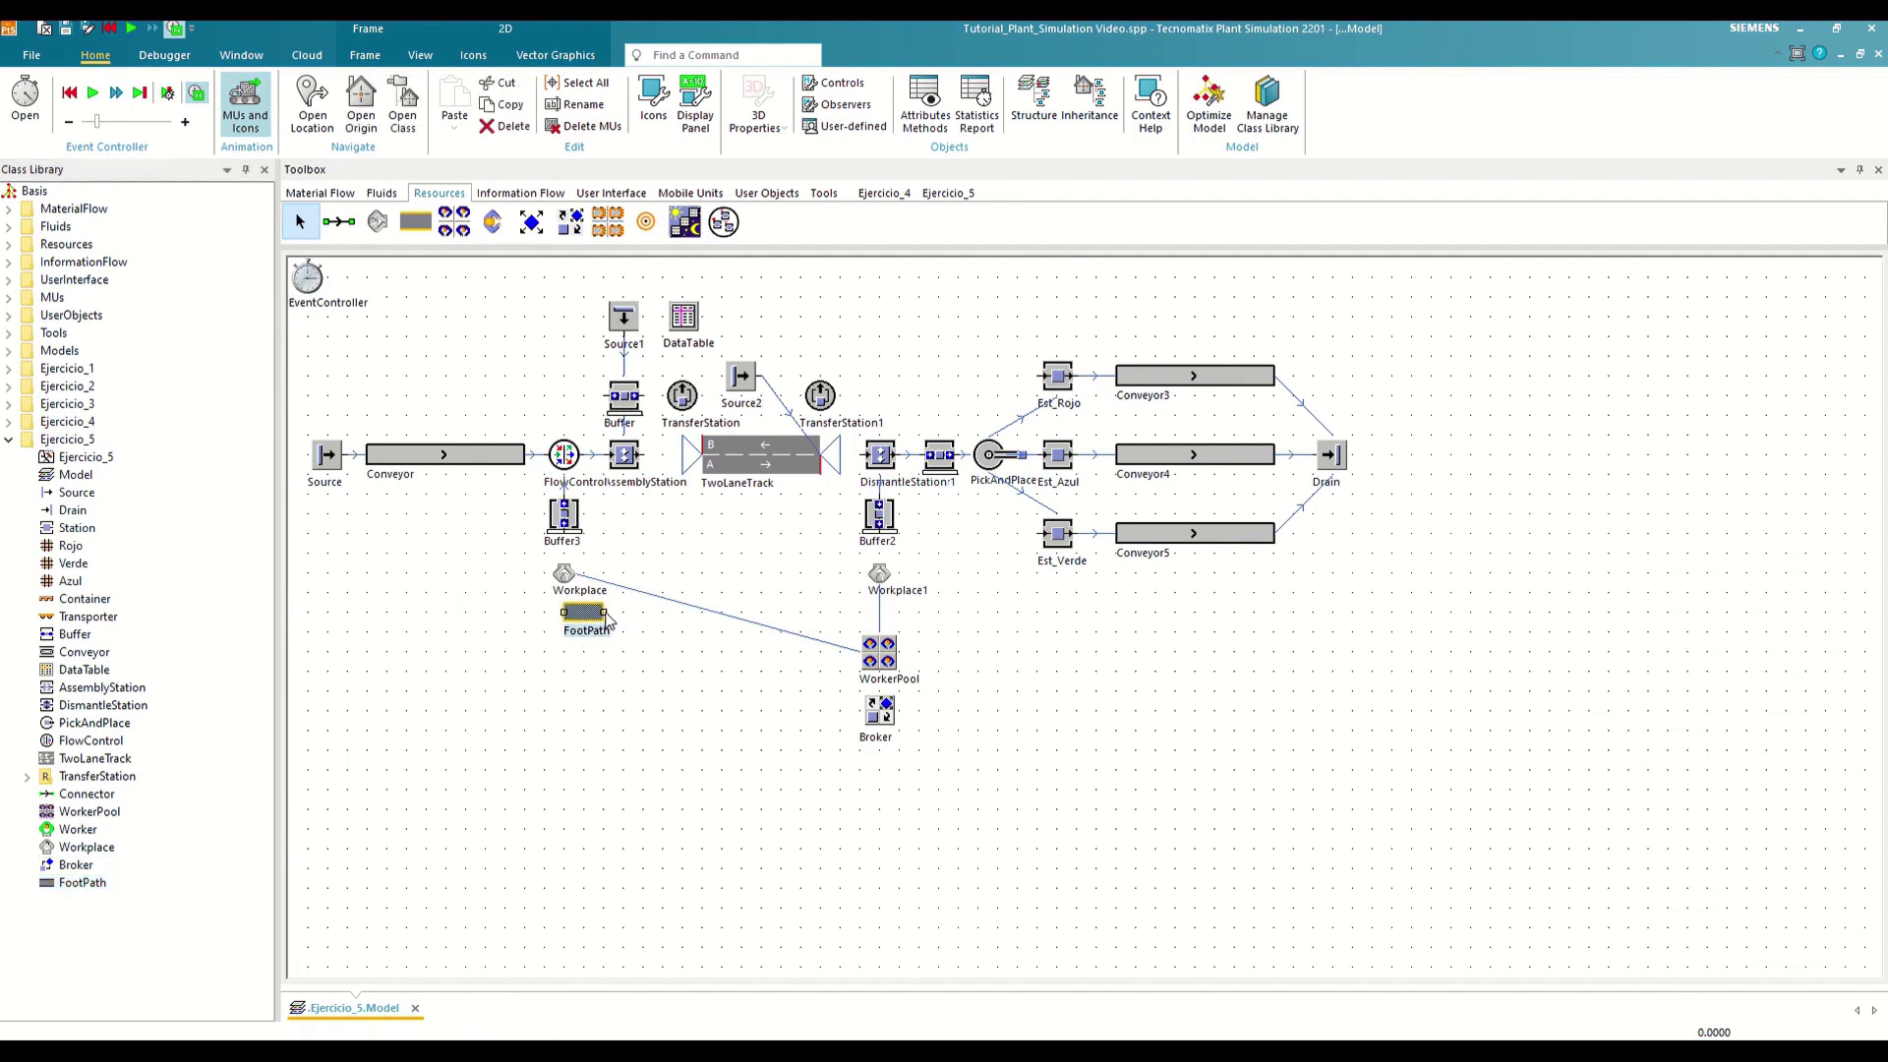
left_click(870, 610)
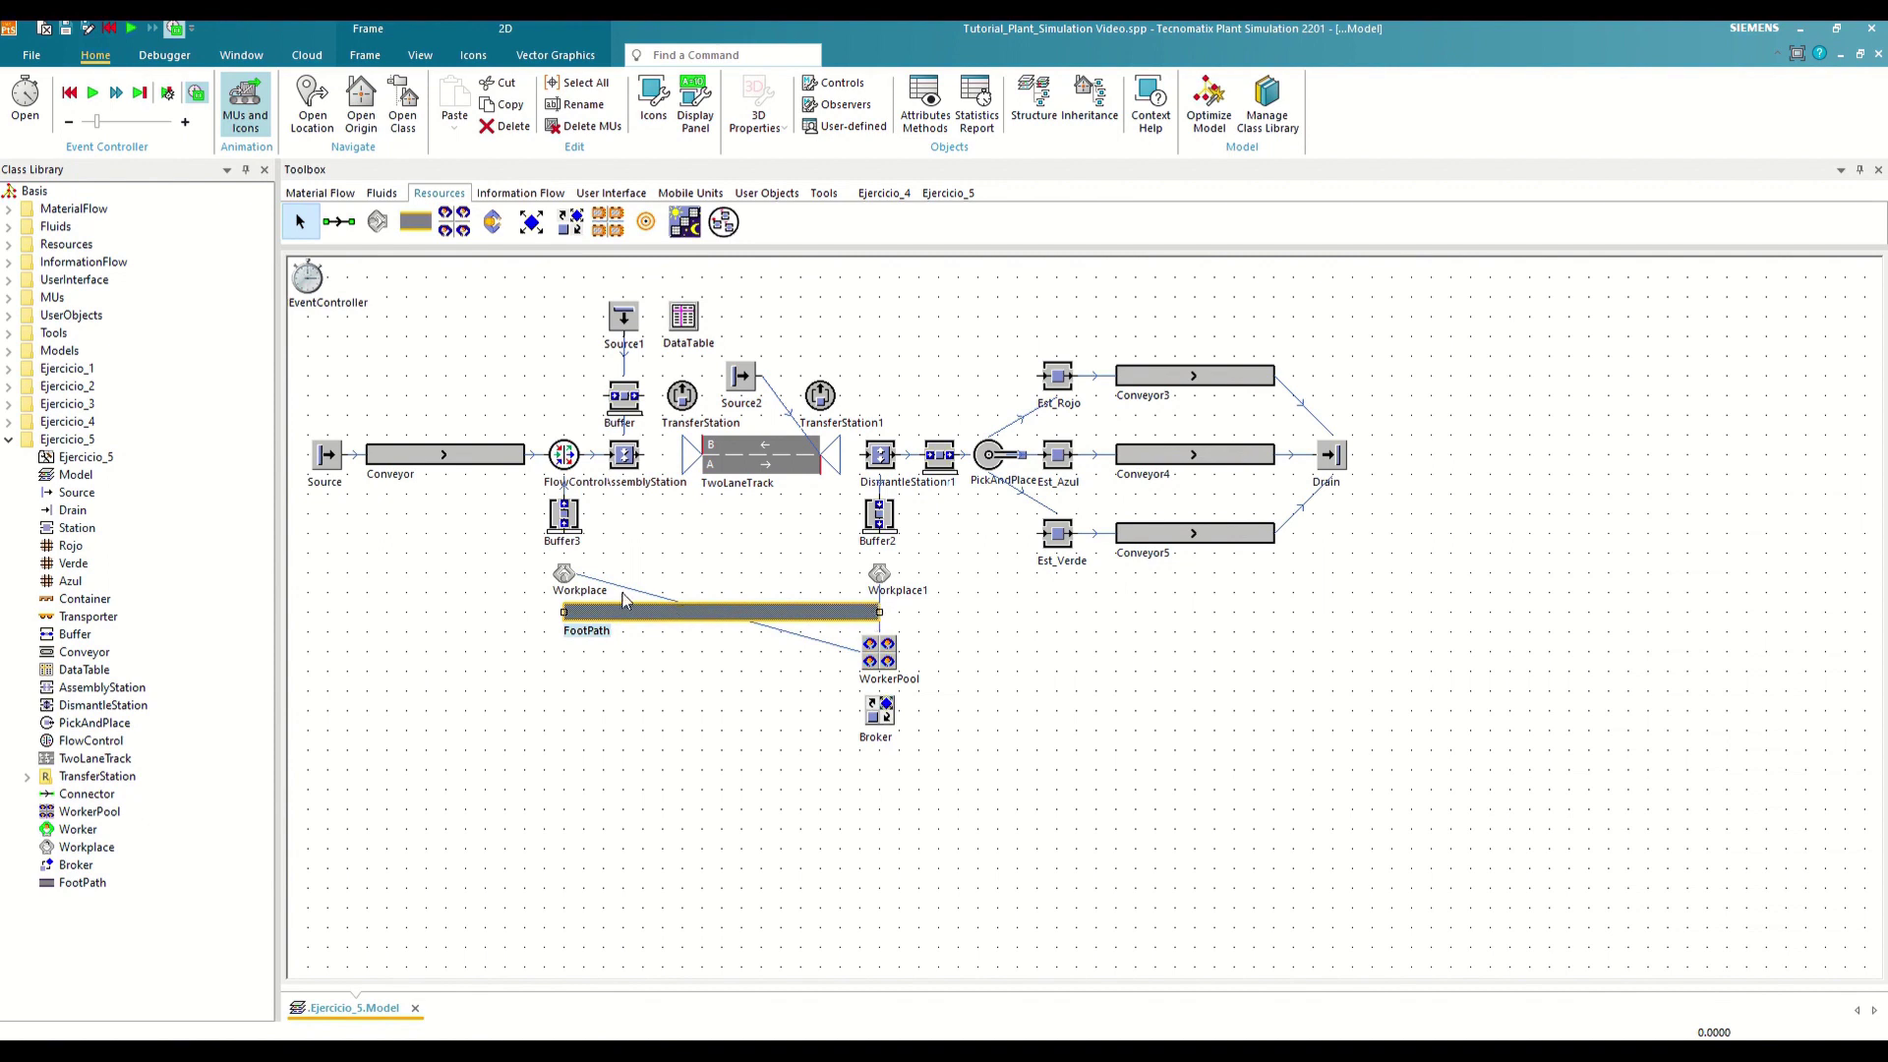
right_click(877, 611)
key("Delete")
key("Return")
Connect Workplace, Workplace1 and the WorkerPool to the FootPath
left_click(949, 193)
left_click(339, 222)
left_click(563, 573)
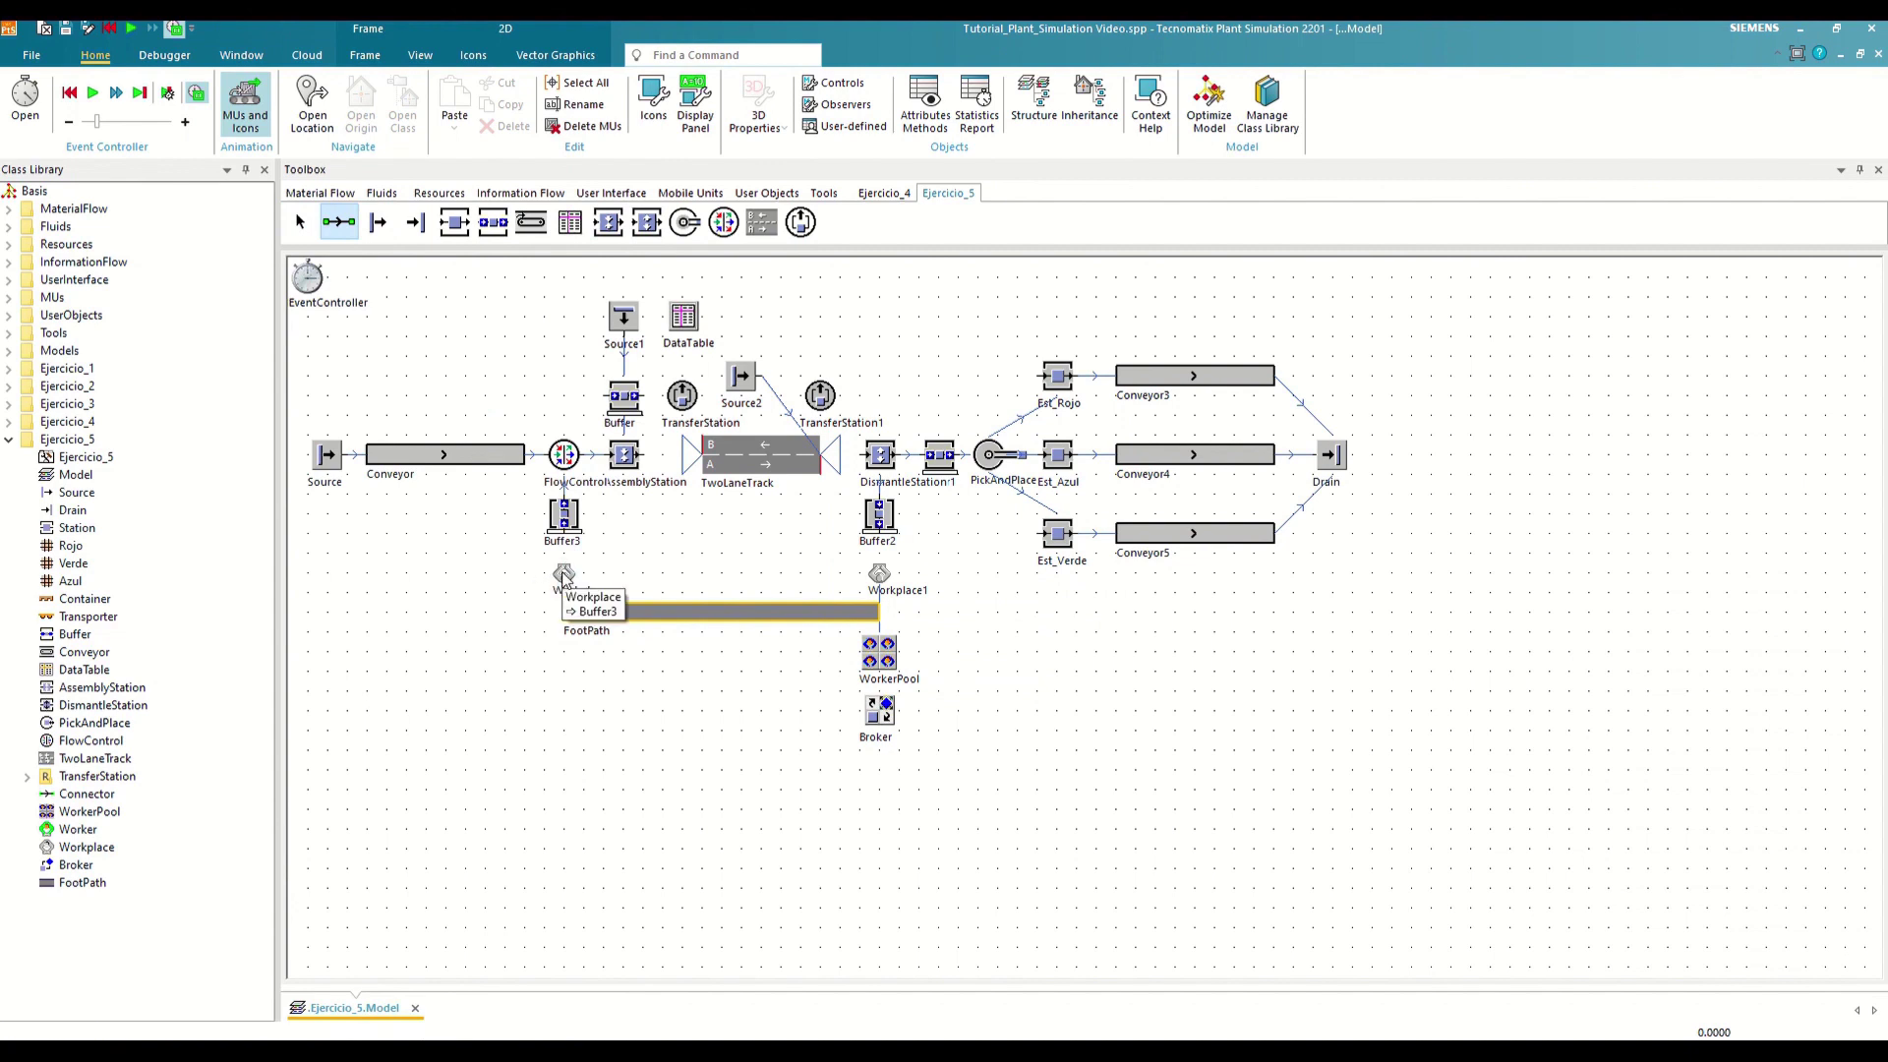
left_click(860, 608)
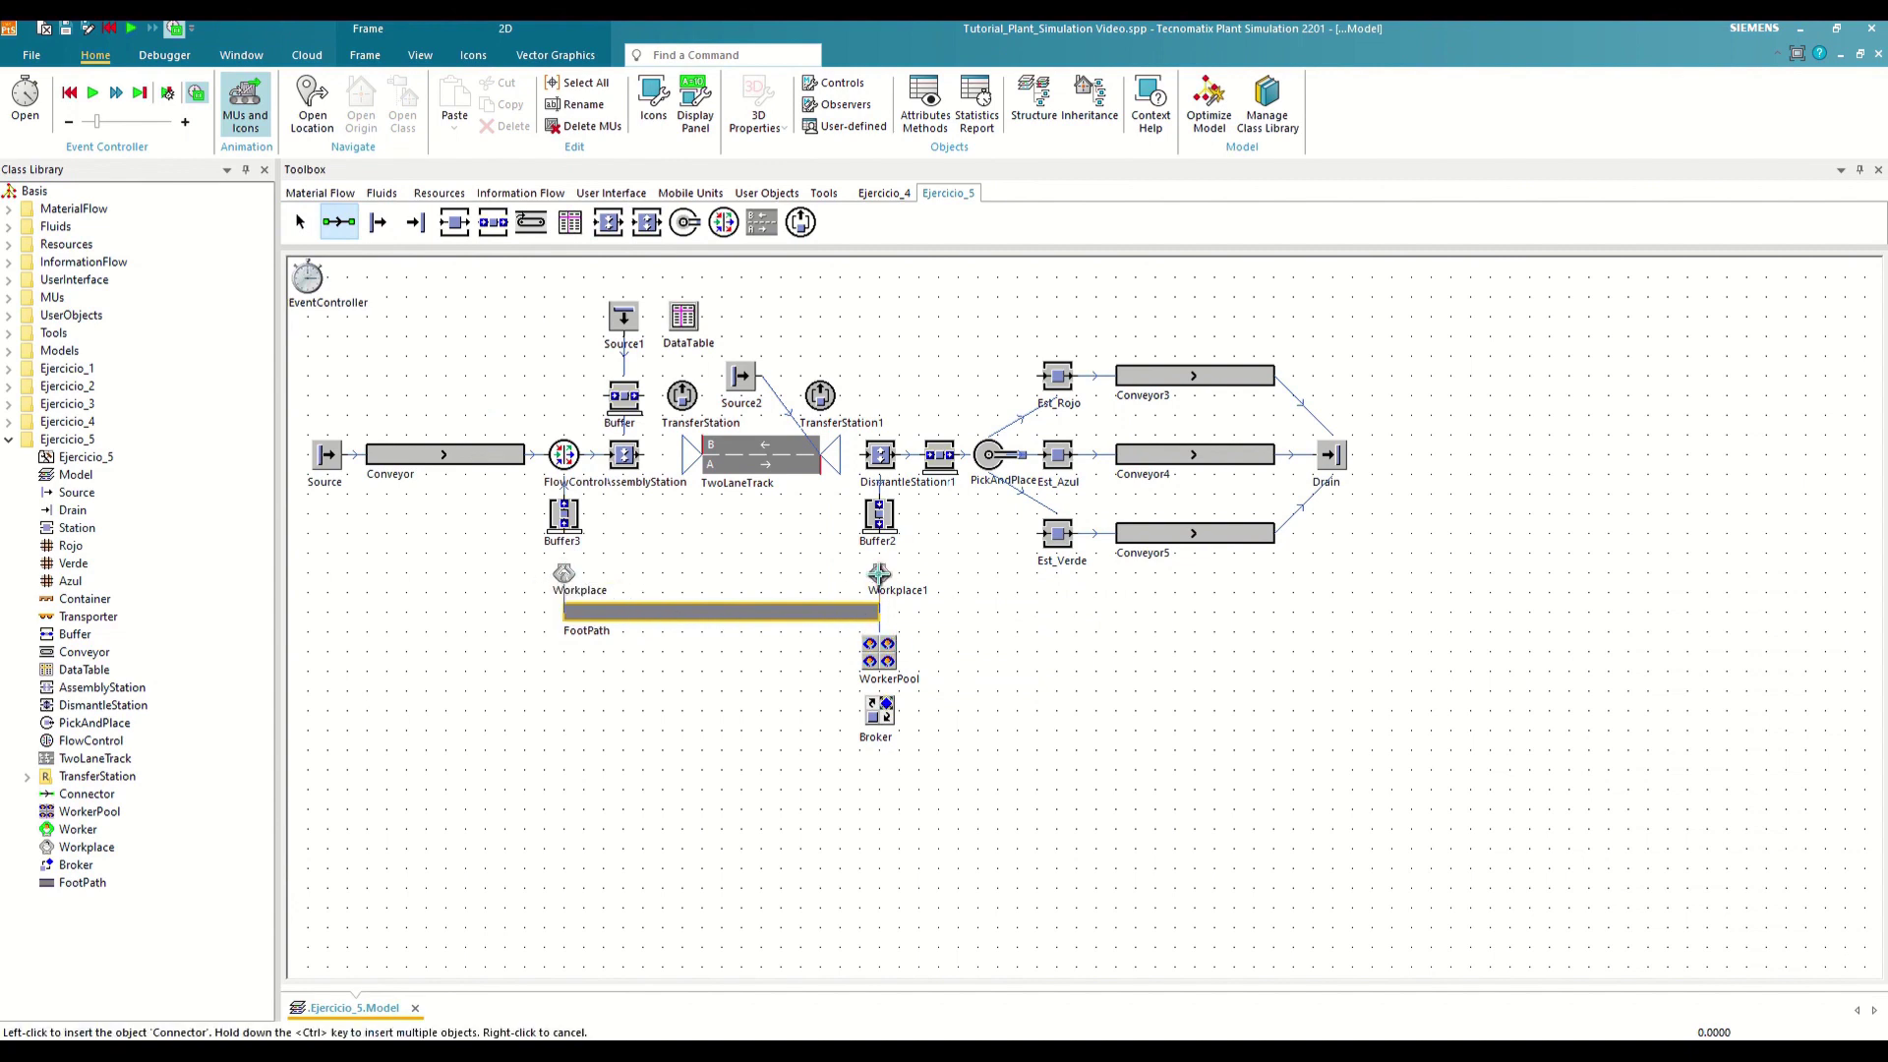
left_click(879, 574)
left_click(835, 615)
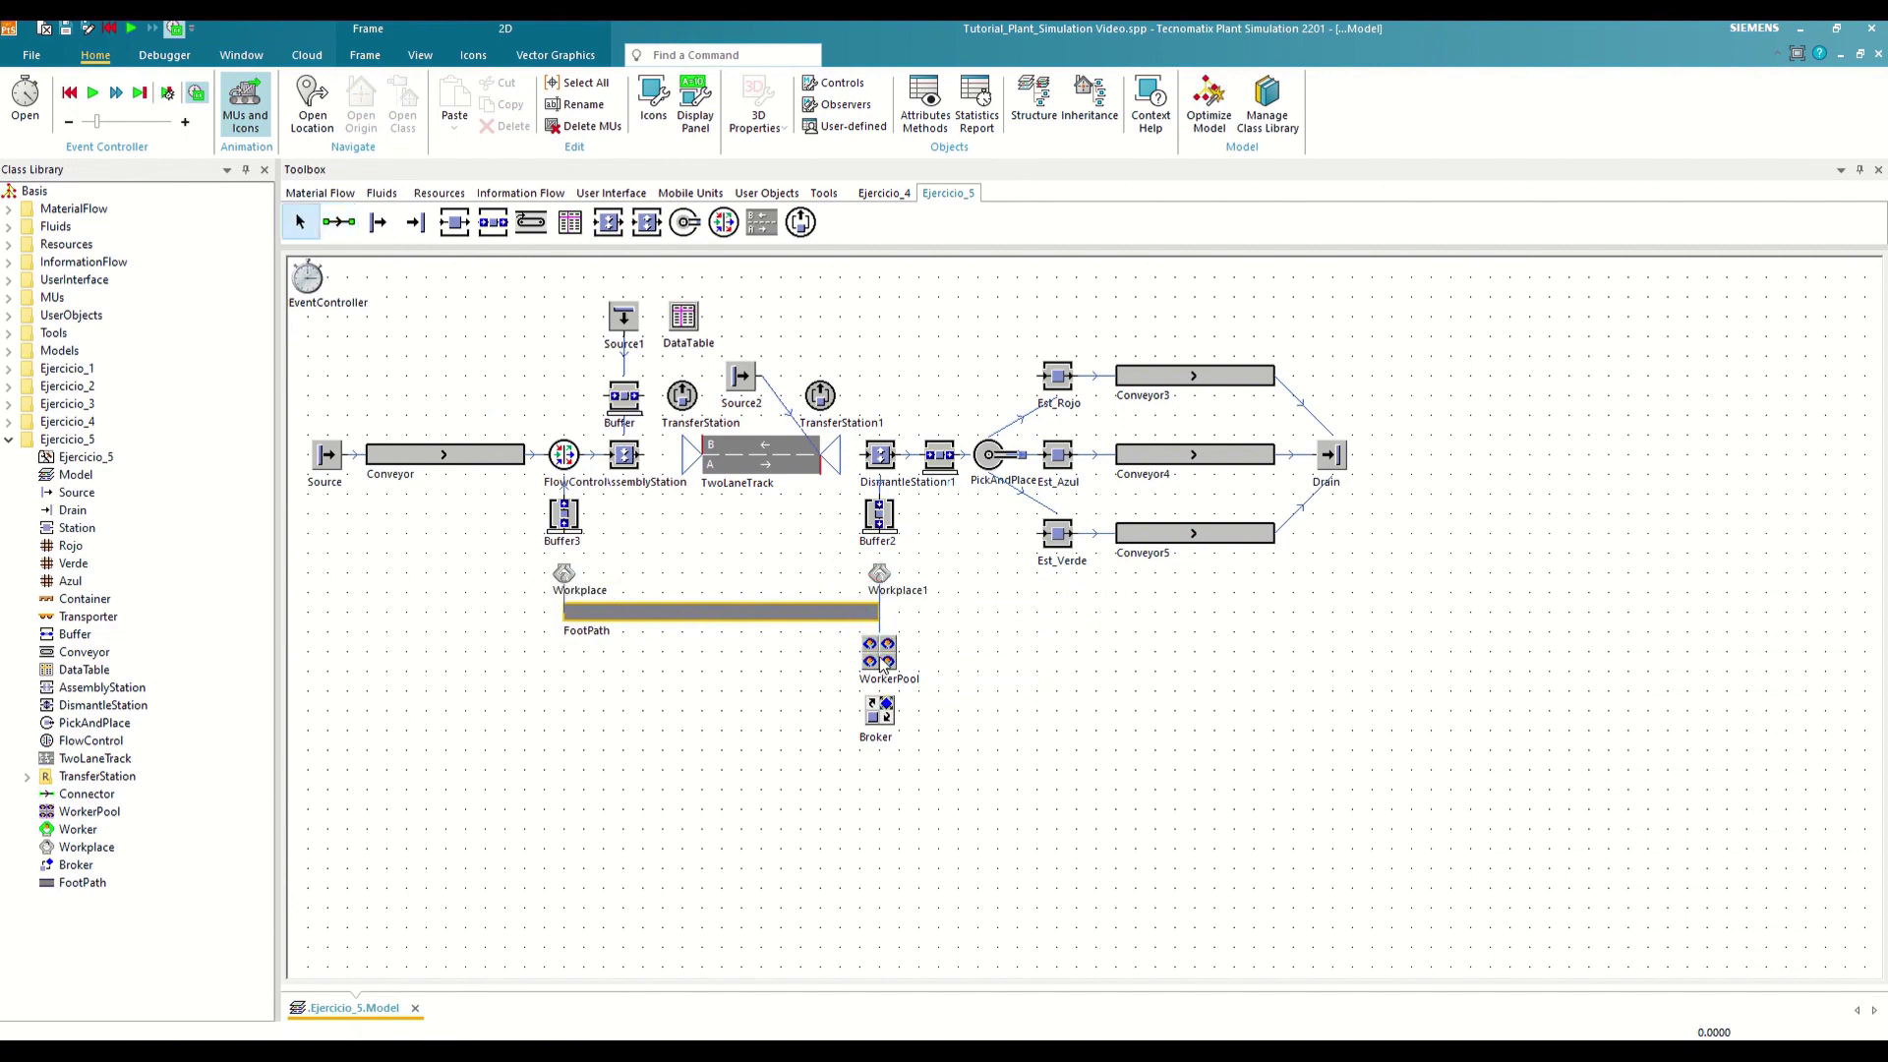
Remove an unwanted connector near Workplace1
left_click(880, 592)
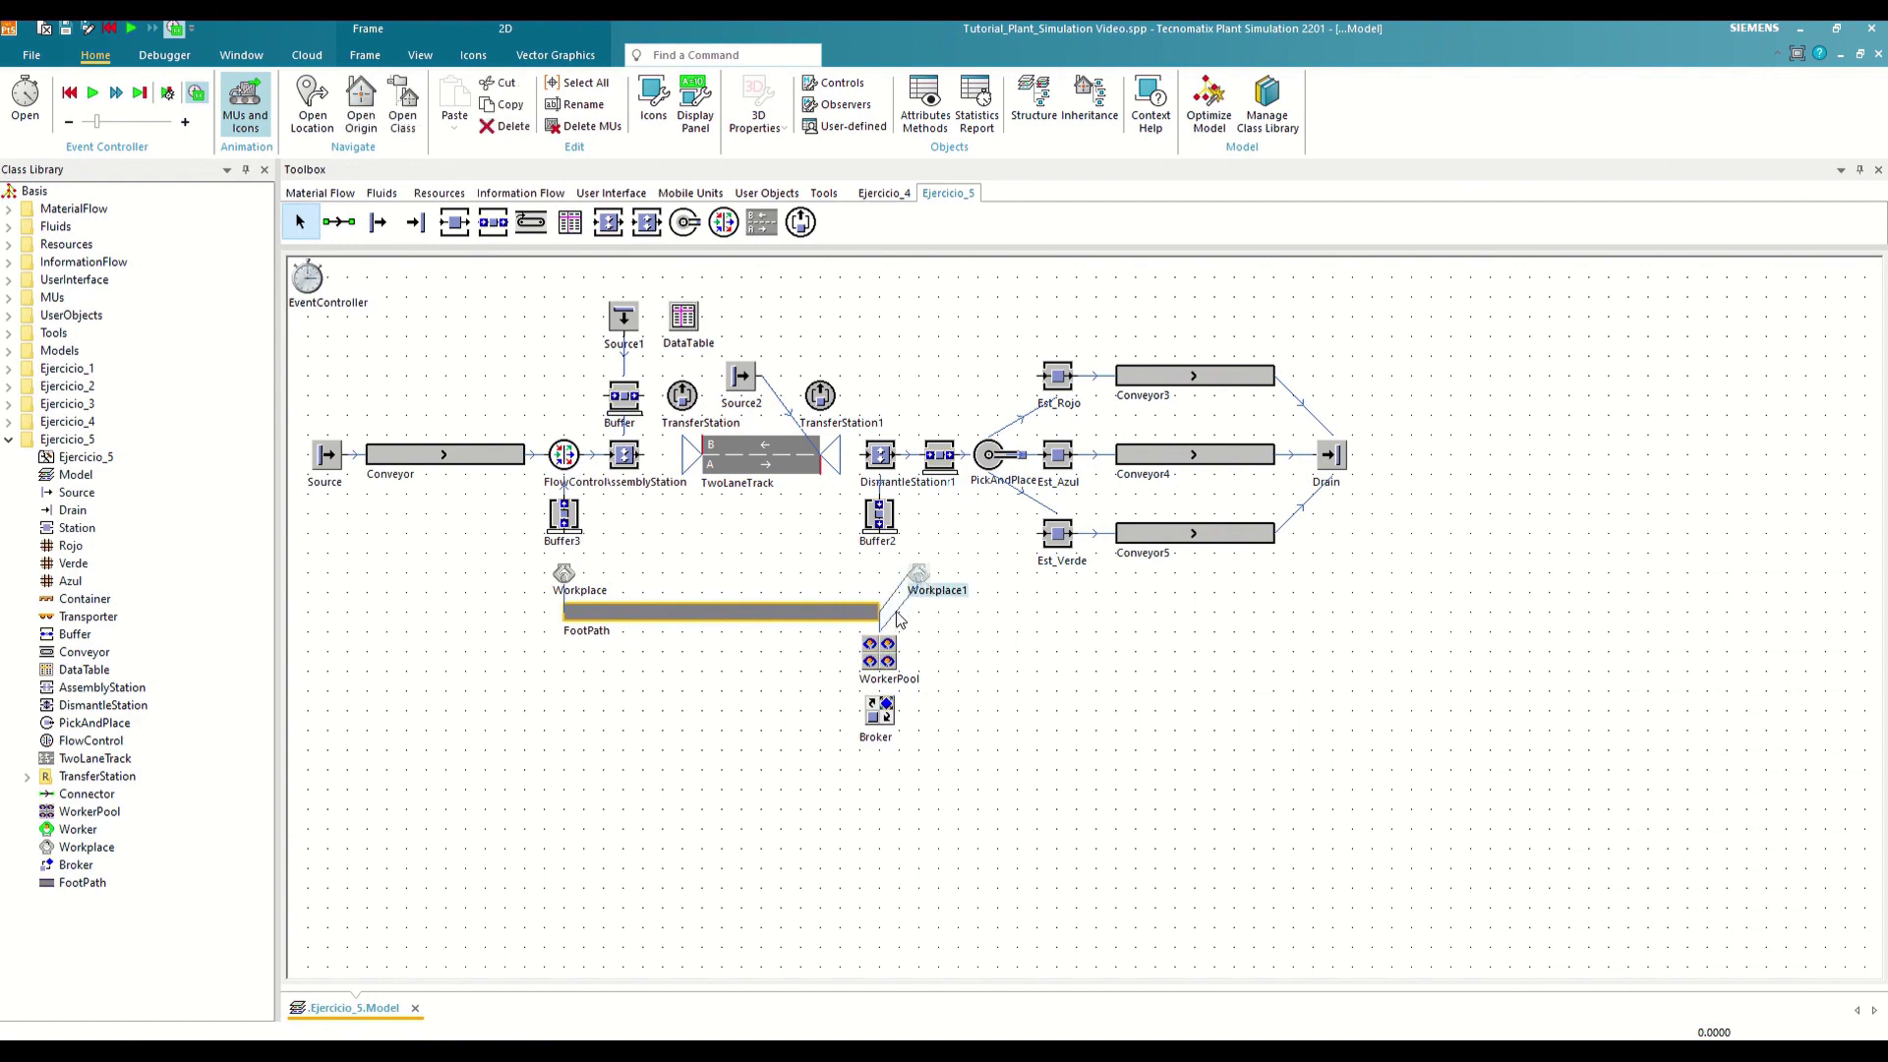
key("Delete")
left_click(895, 607)
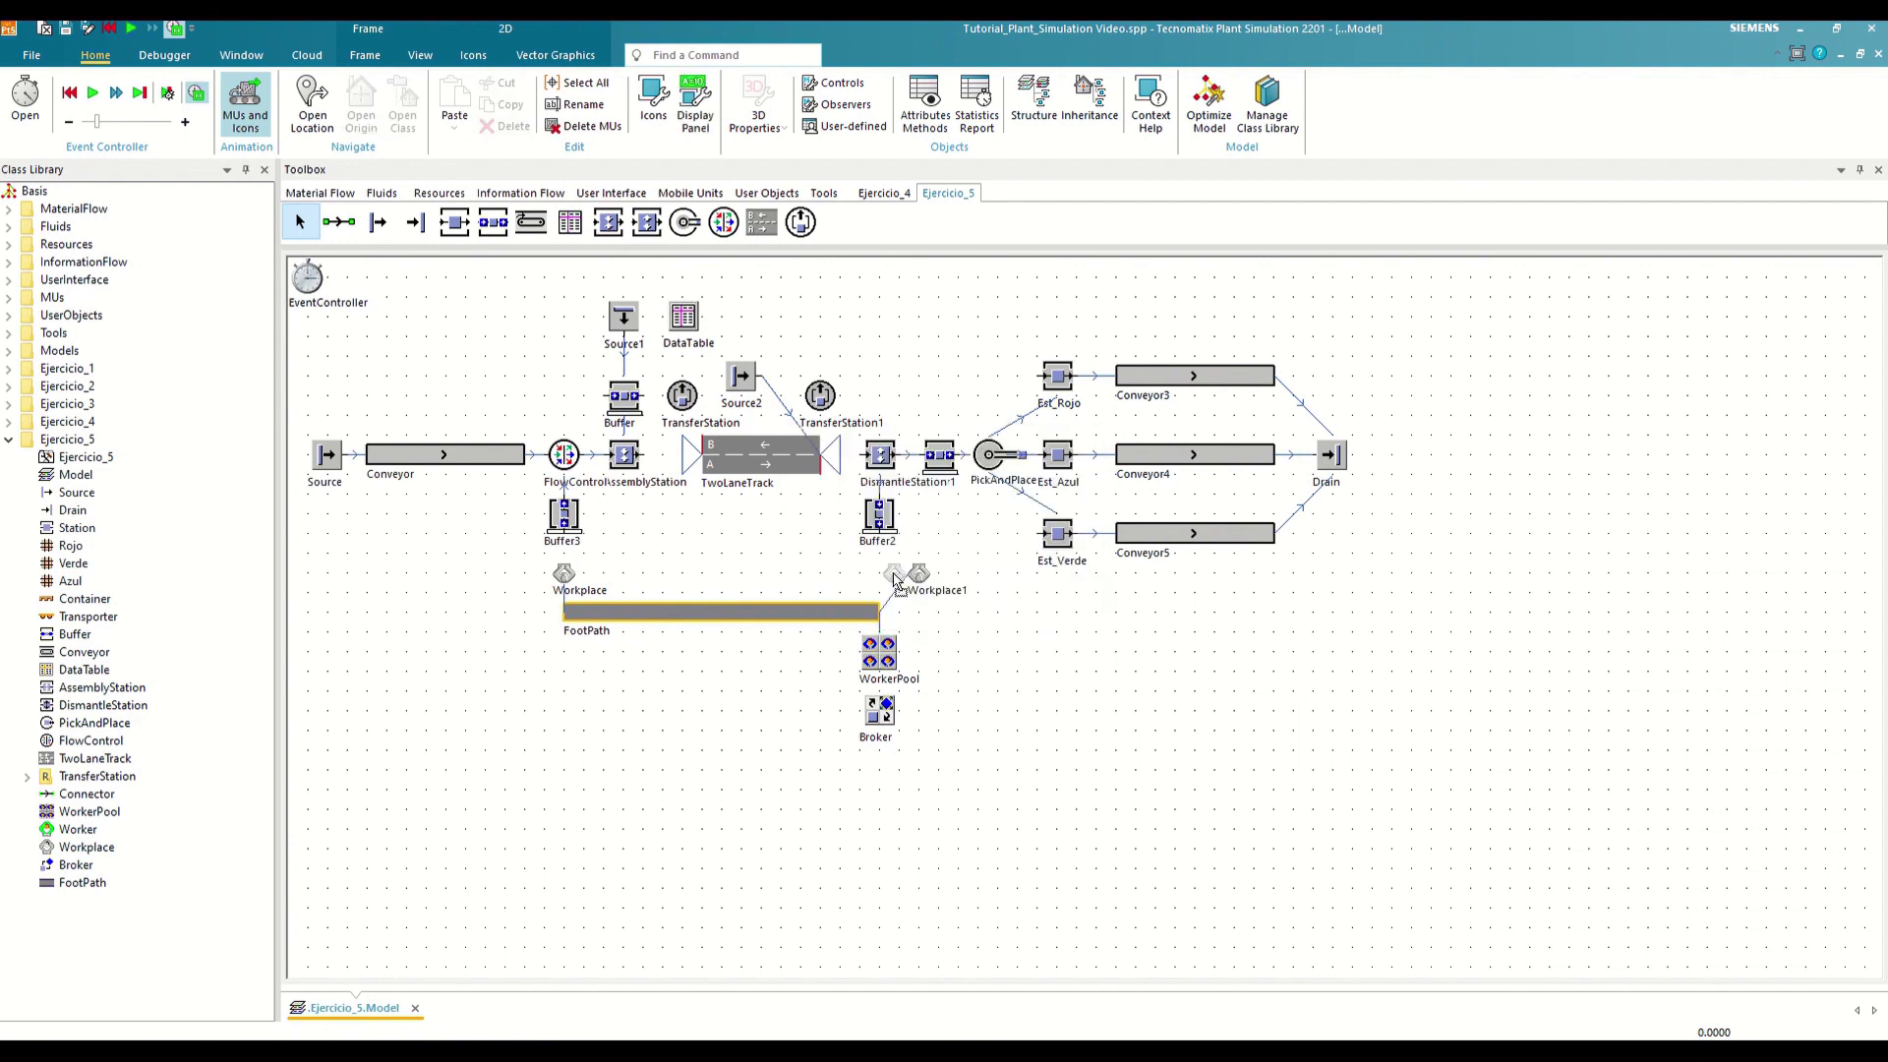
left_click(881, 572)
left_click(775, 774)
Check the Workplace's properties and close the dialog
left_click(565, 576)
double_click(565, 578)
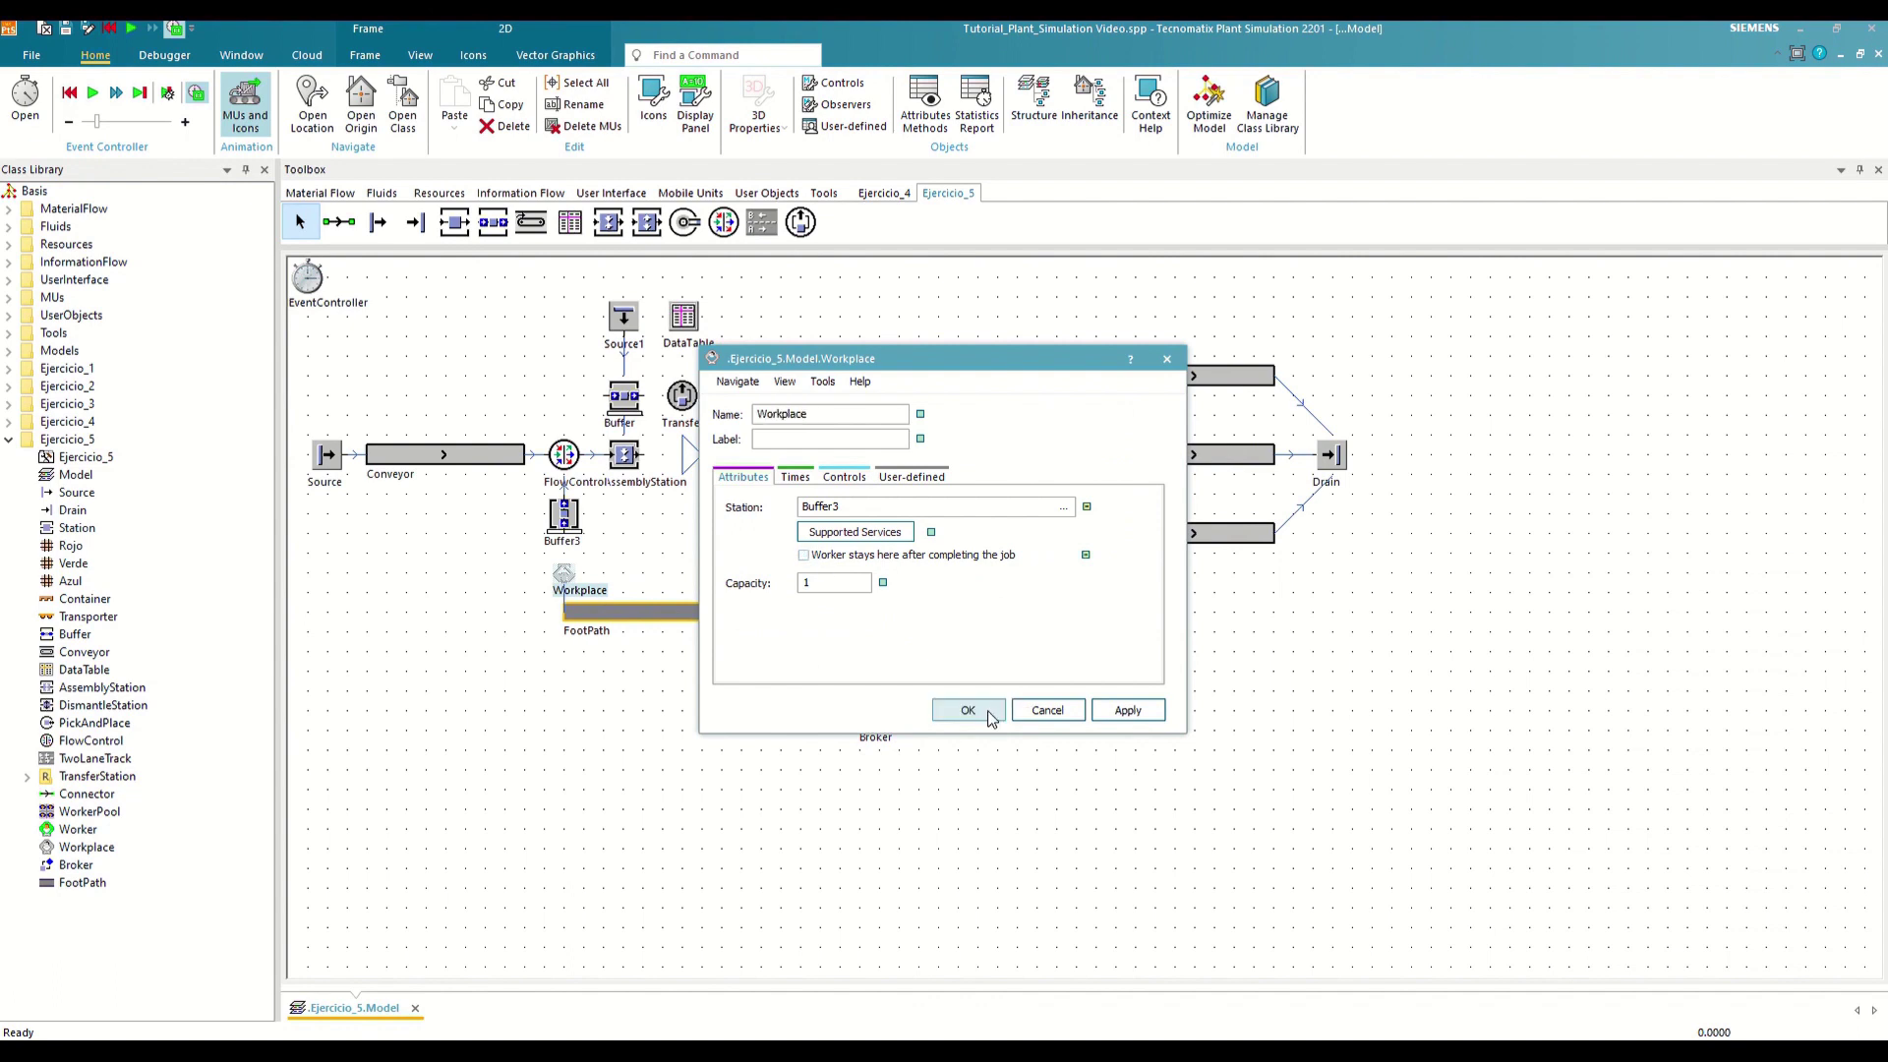
left_click(967, 709)
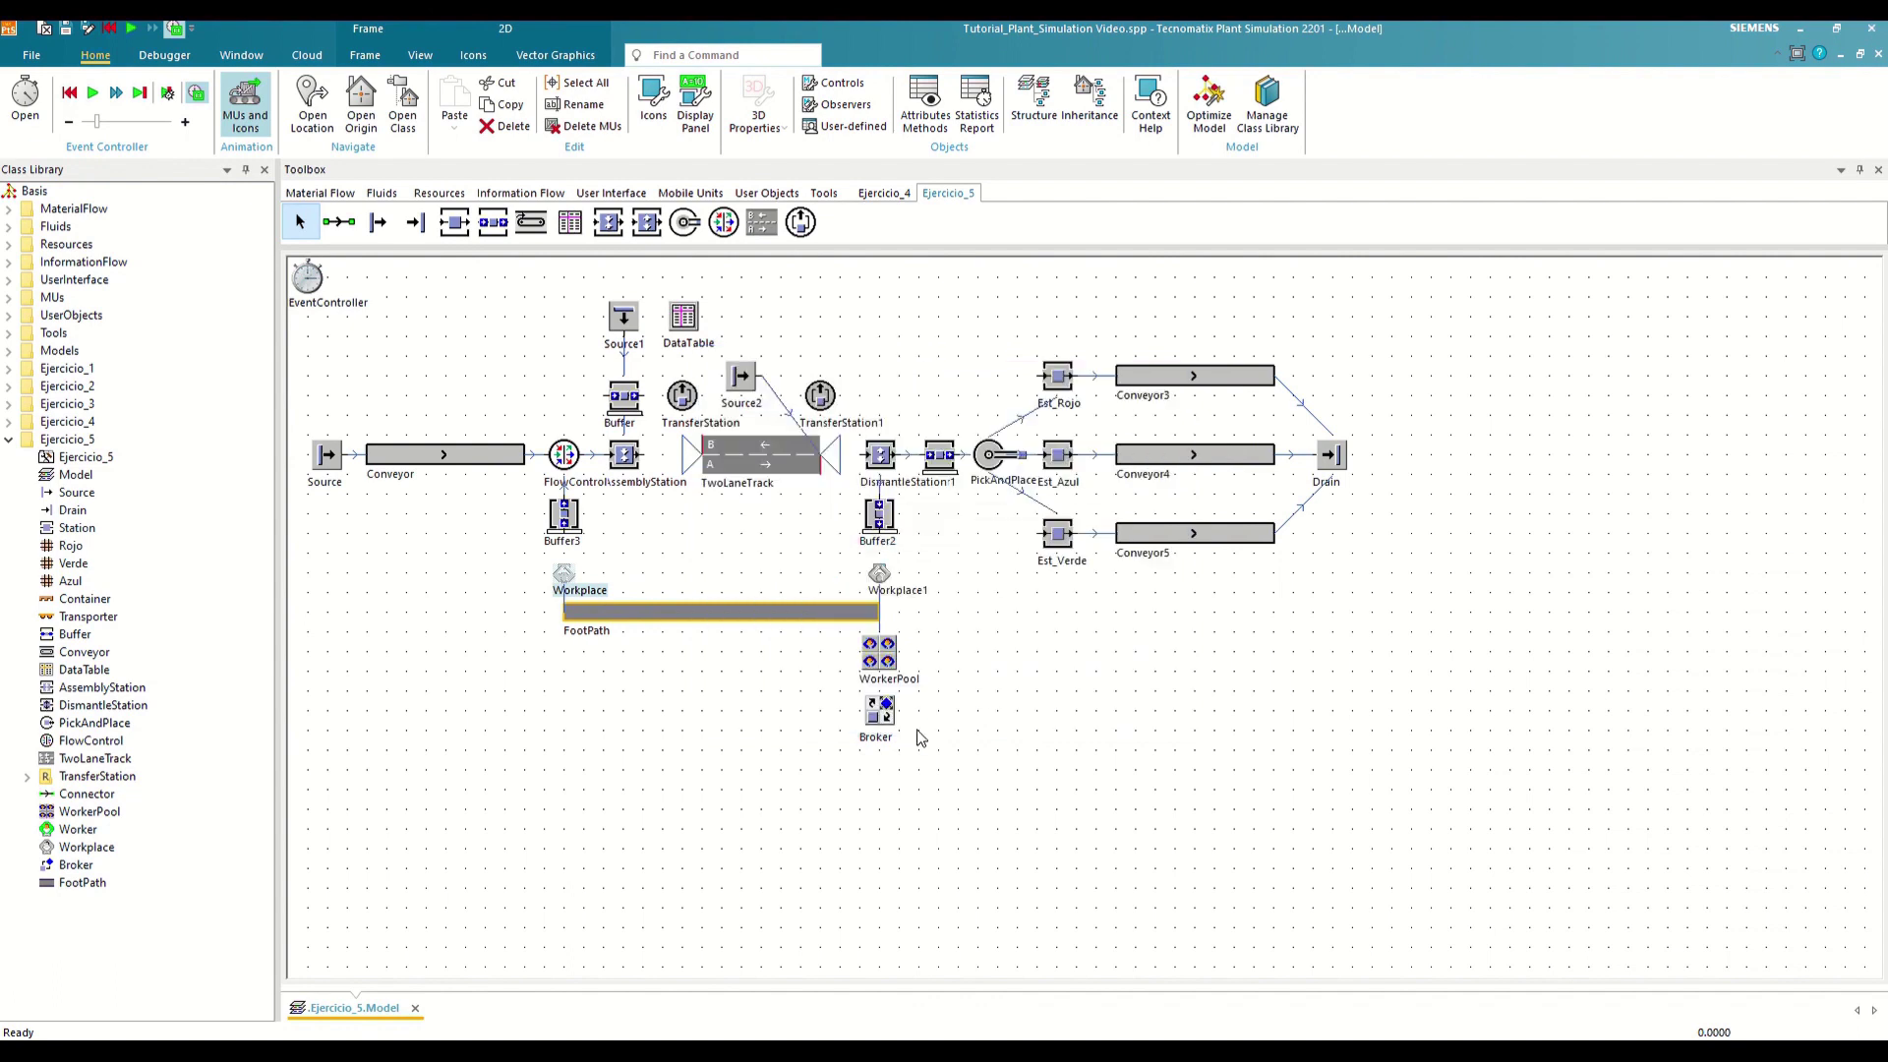
left_click(624, 721)
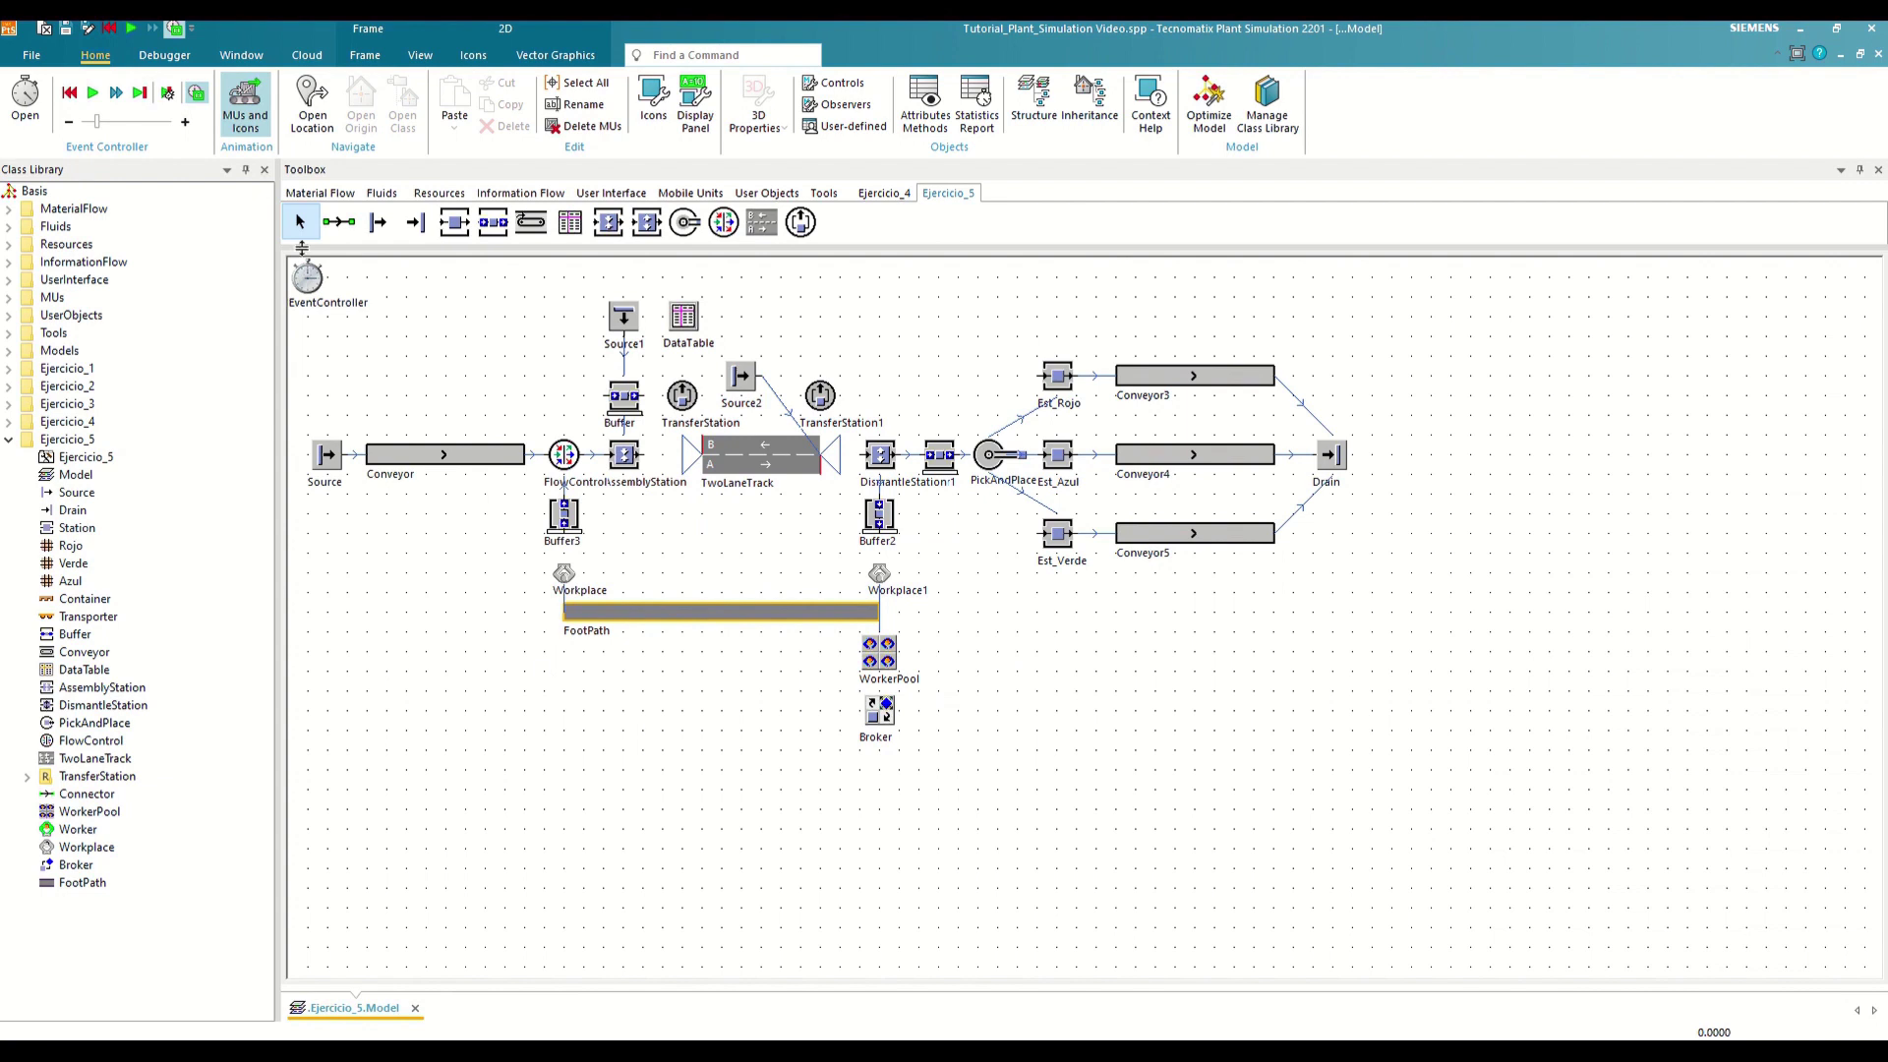
Start a test run from the EventController at a much higher real-time factor
double_click(312, 290)
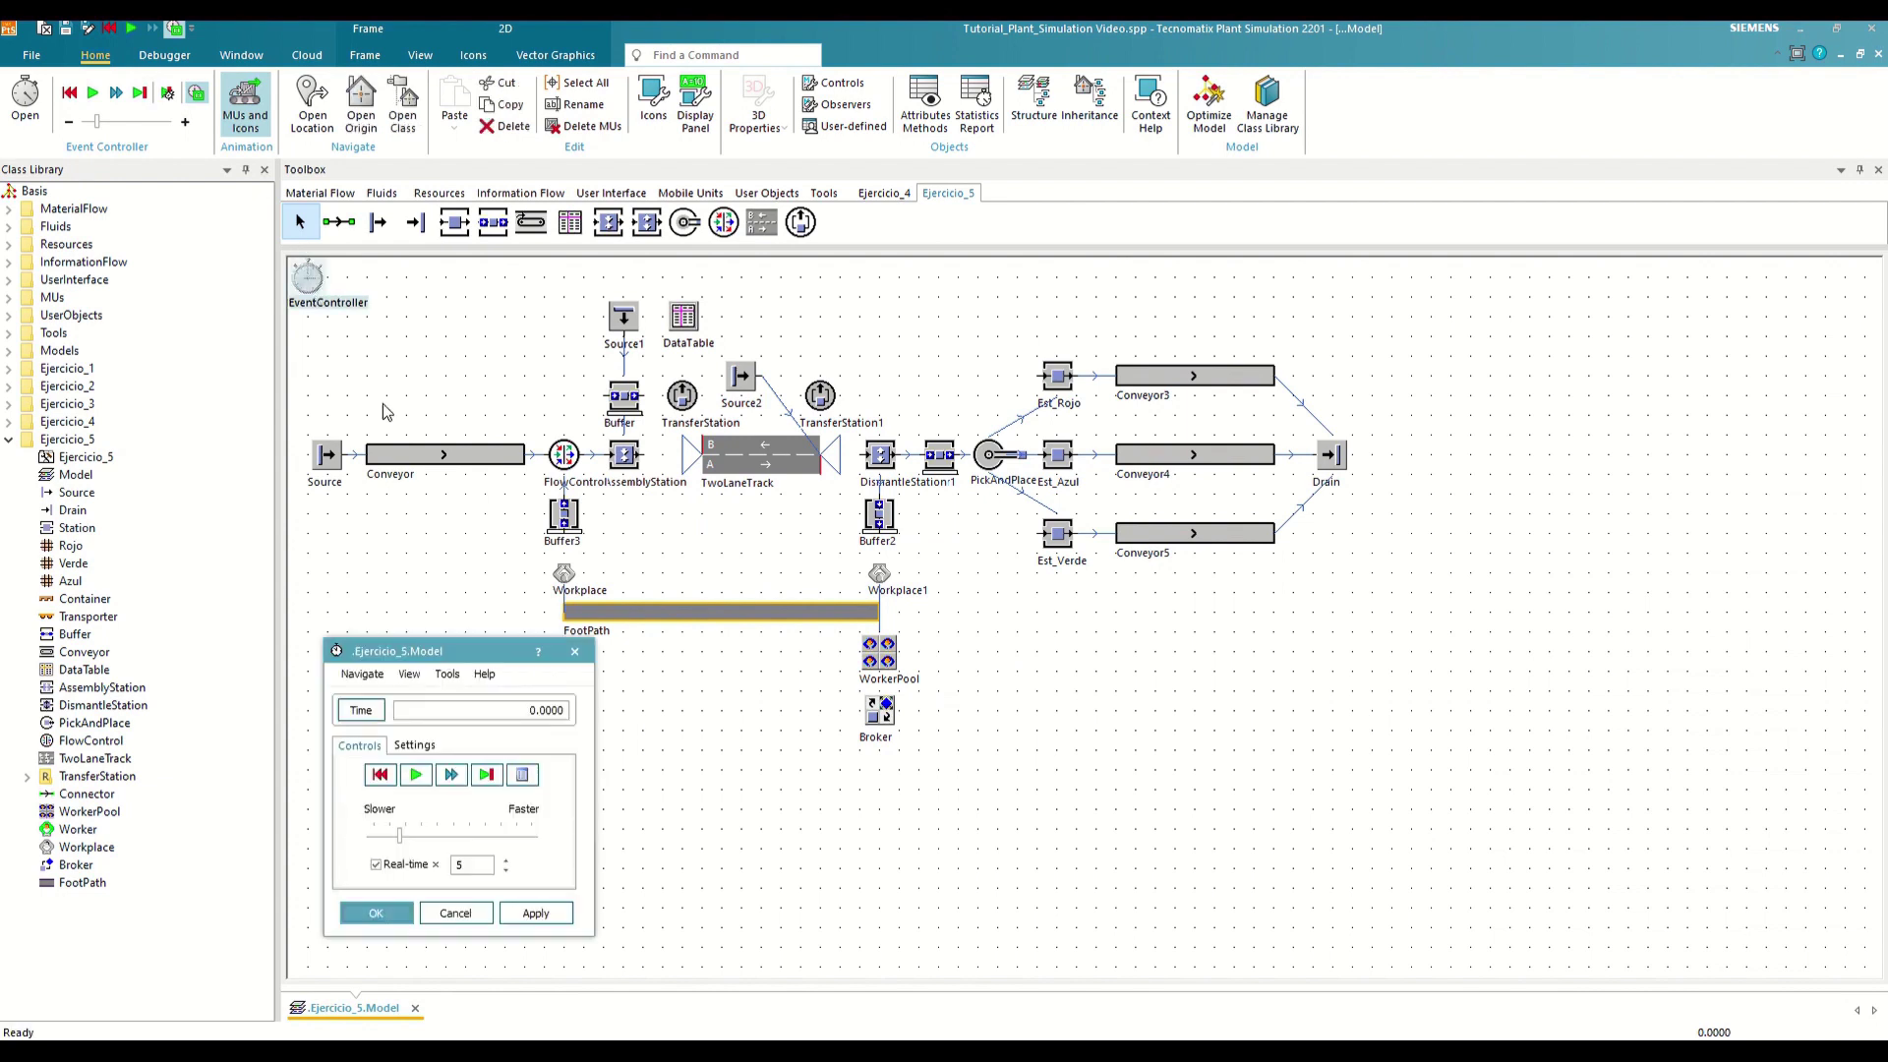
left_click(416, 774)
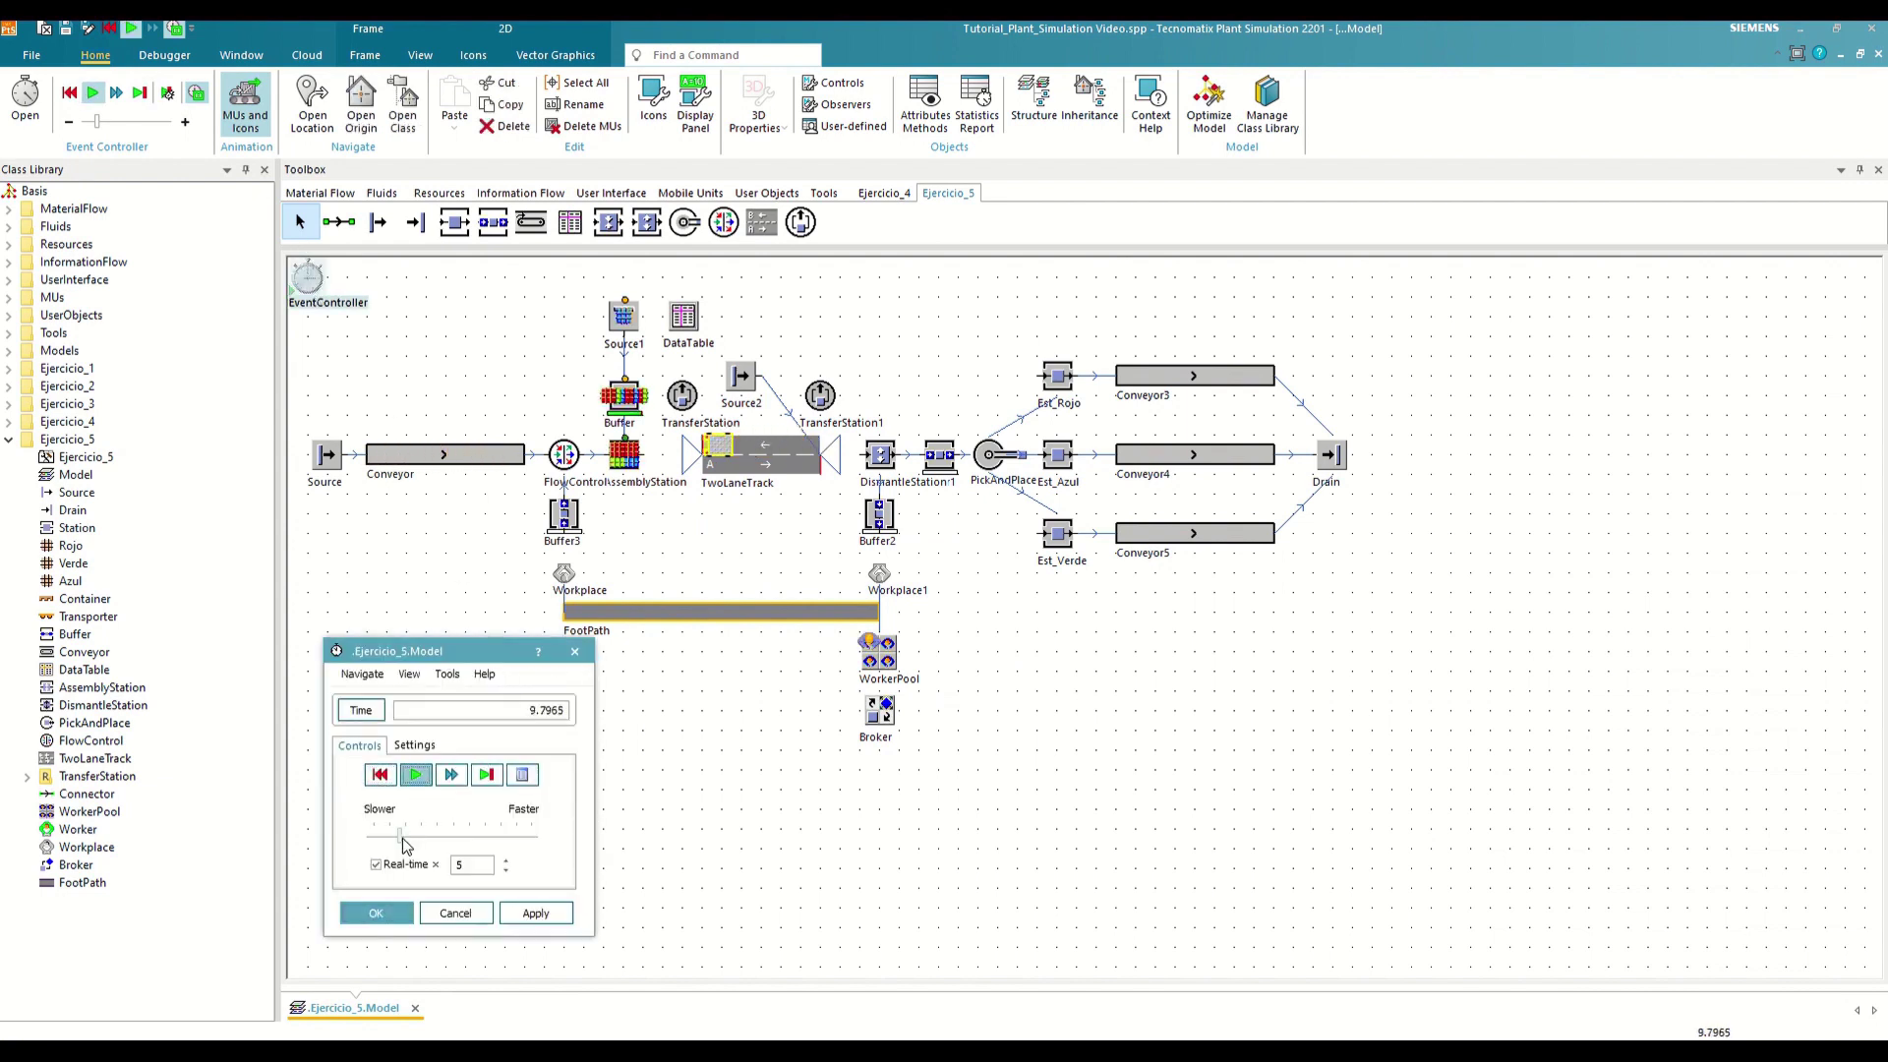
mouse_move(401, 836)
left_mouse_down()
mouse_move(531, 852)
mouse_move(404, 820)
left_mouse_up()
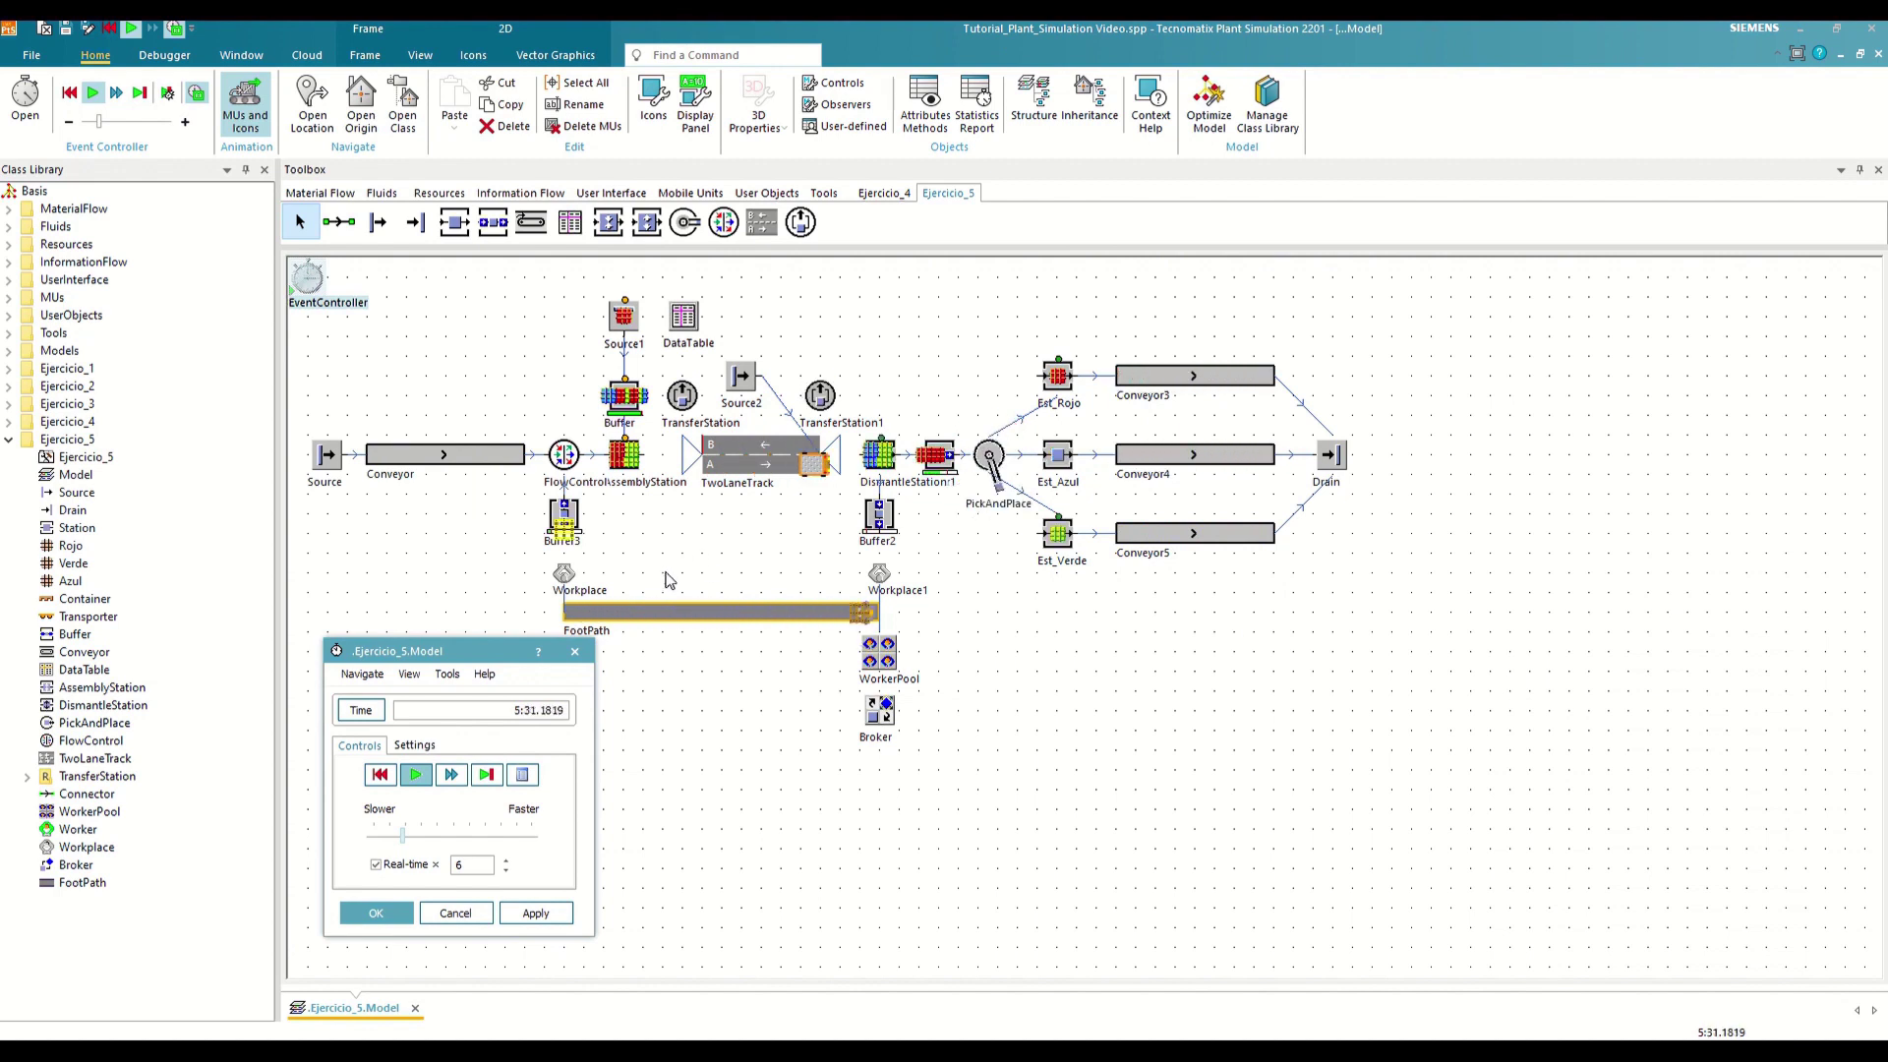
Reset the run to 0.0000 and reposition the curved FootPath1 near Conveyor5
left_click(380, 775)
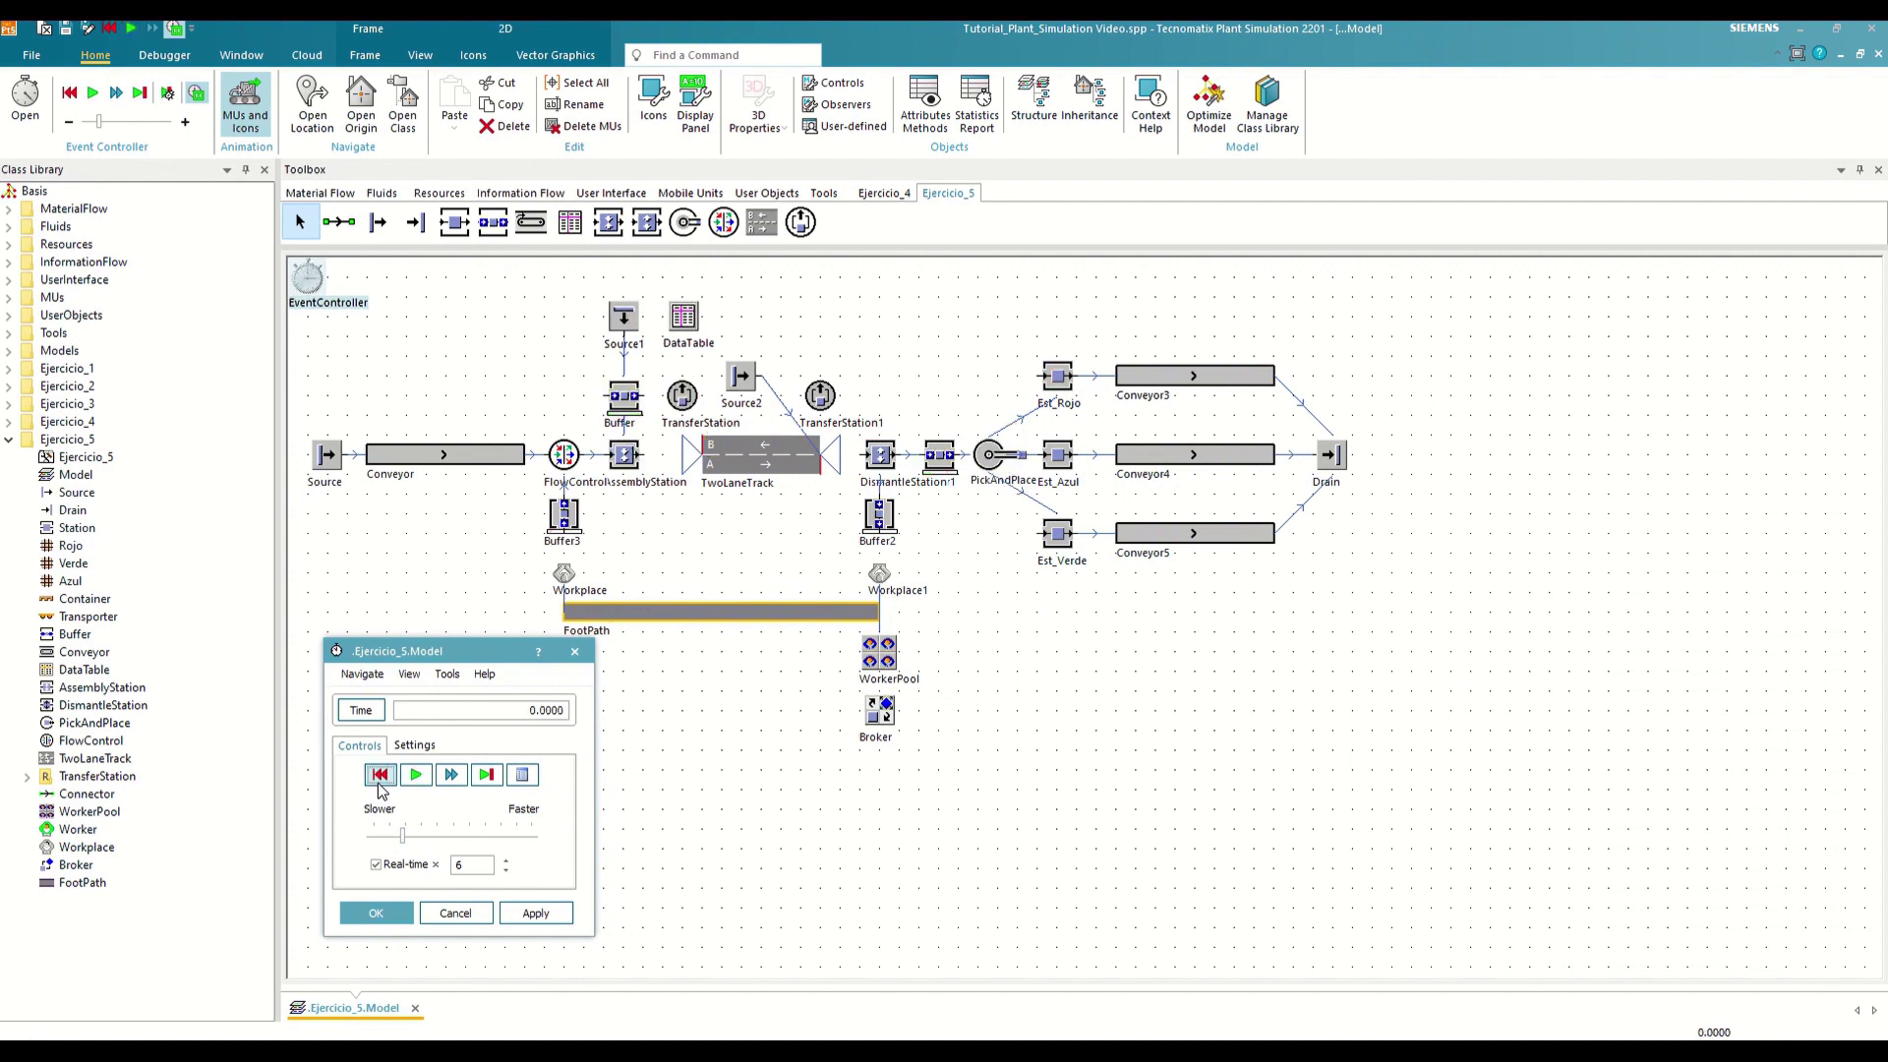
left_click(568, 664)
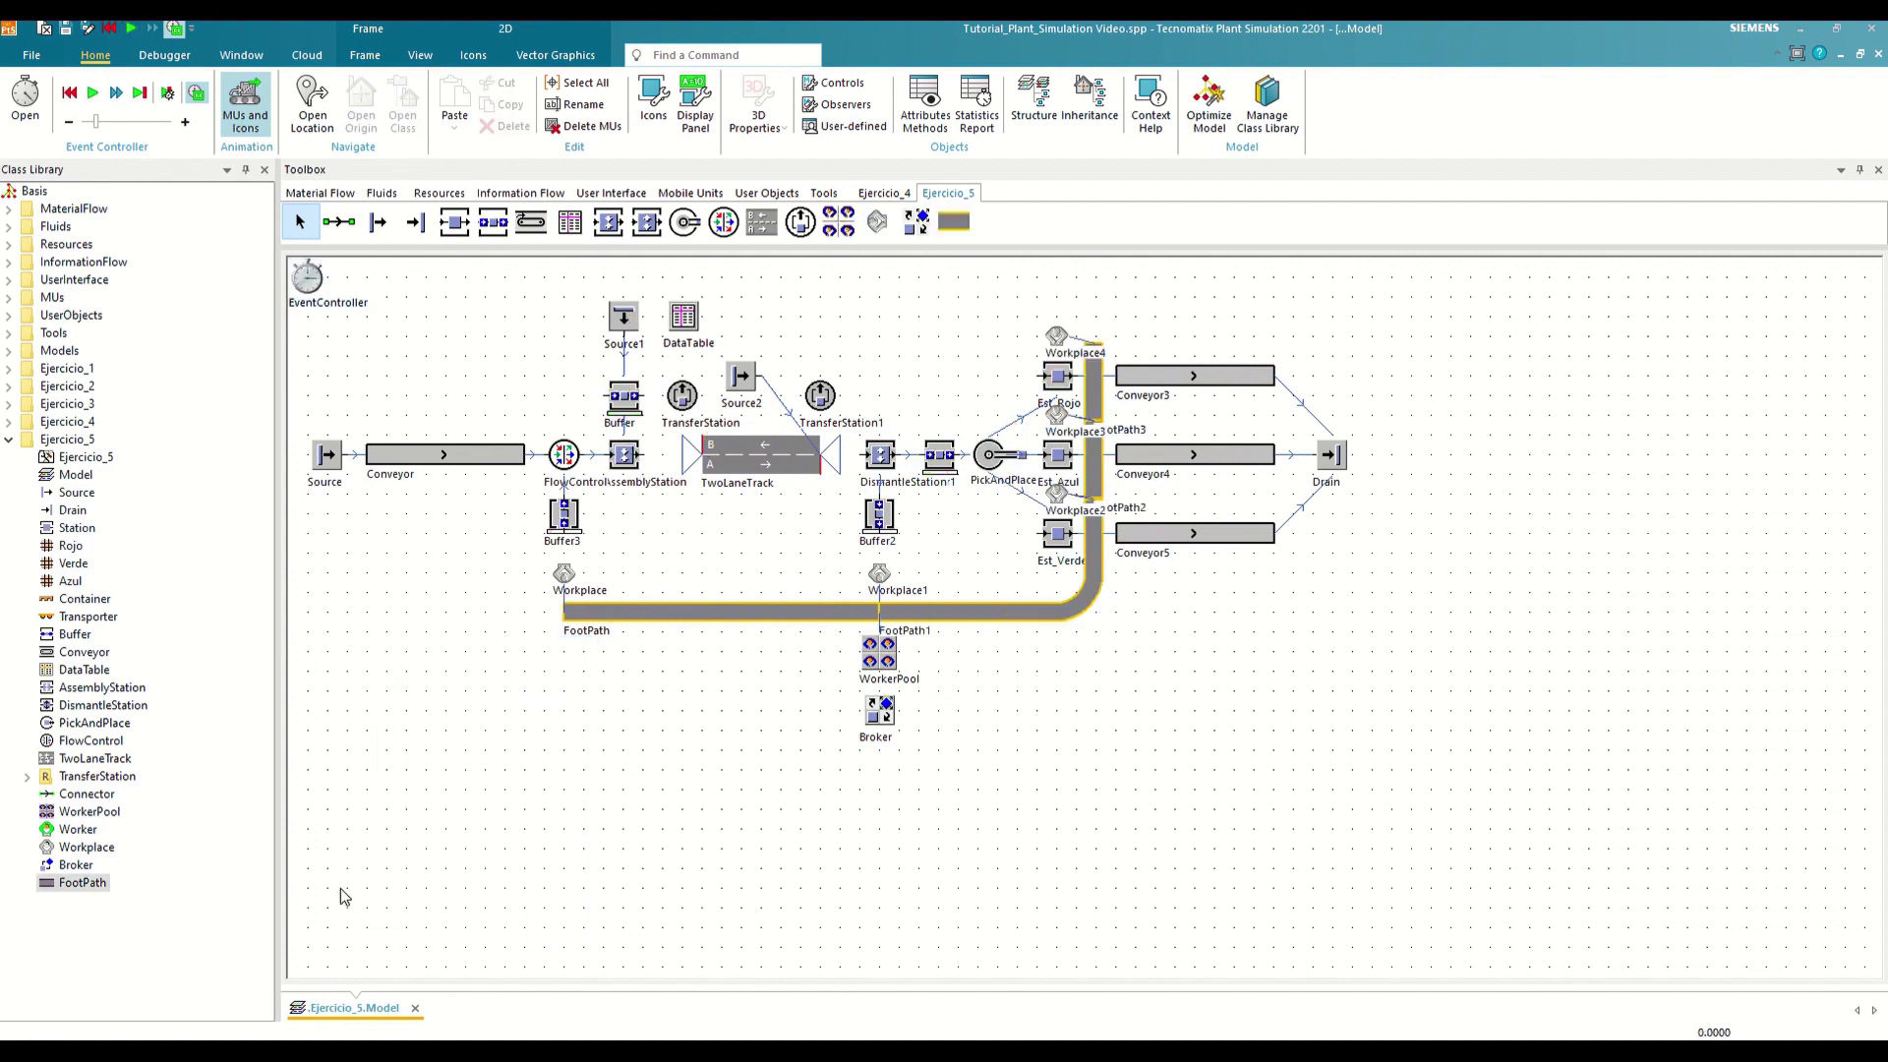
left_click(1049, 637)
left_click_drag(1049, 637, 1108, 691)
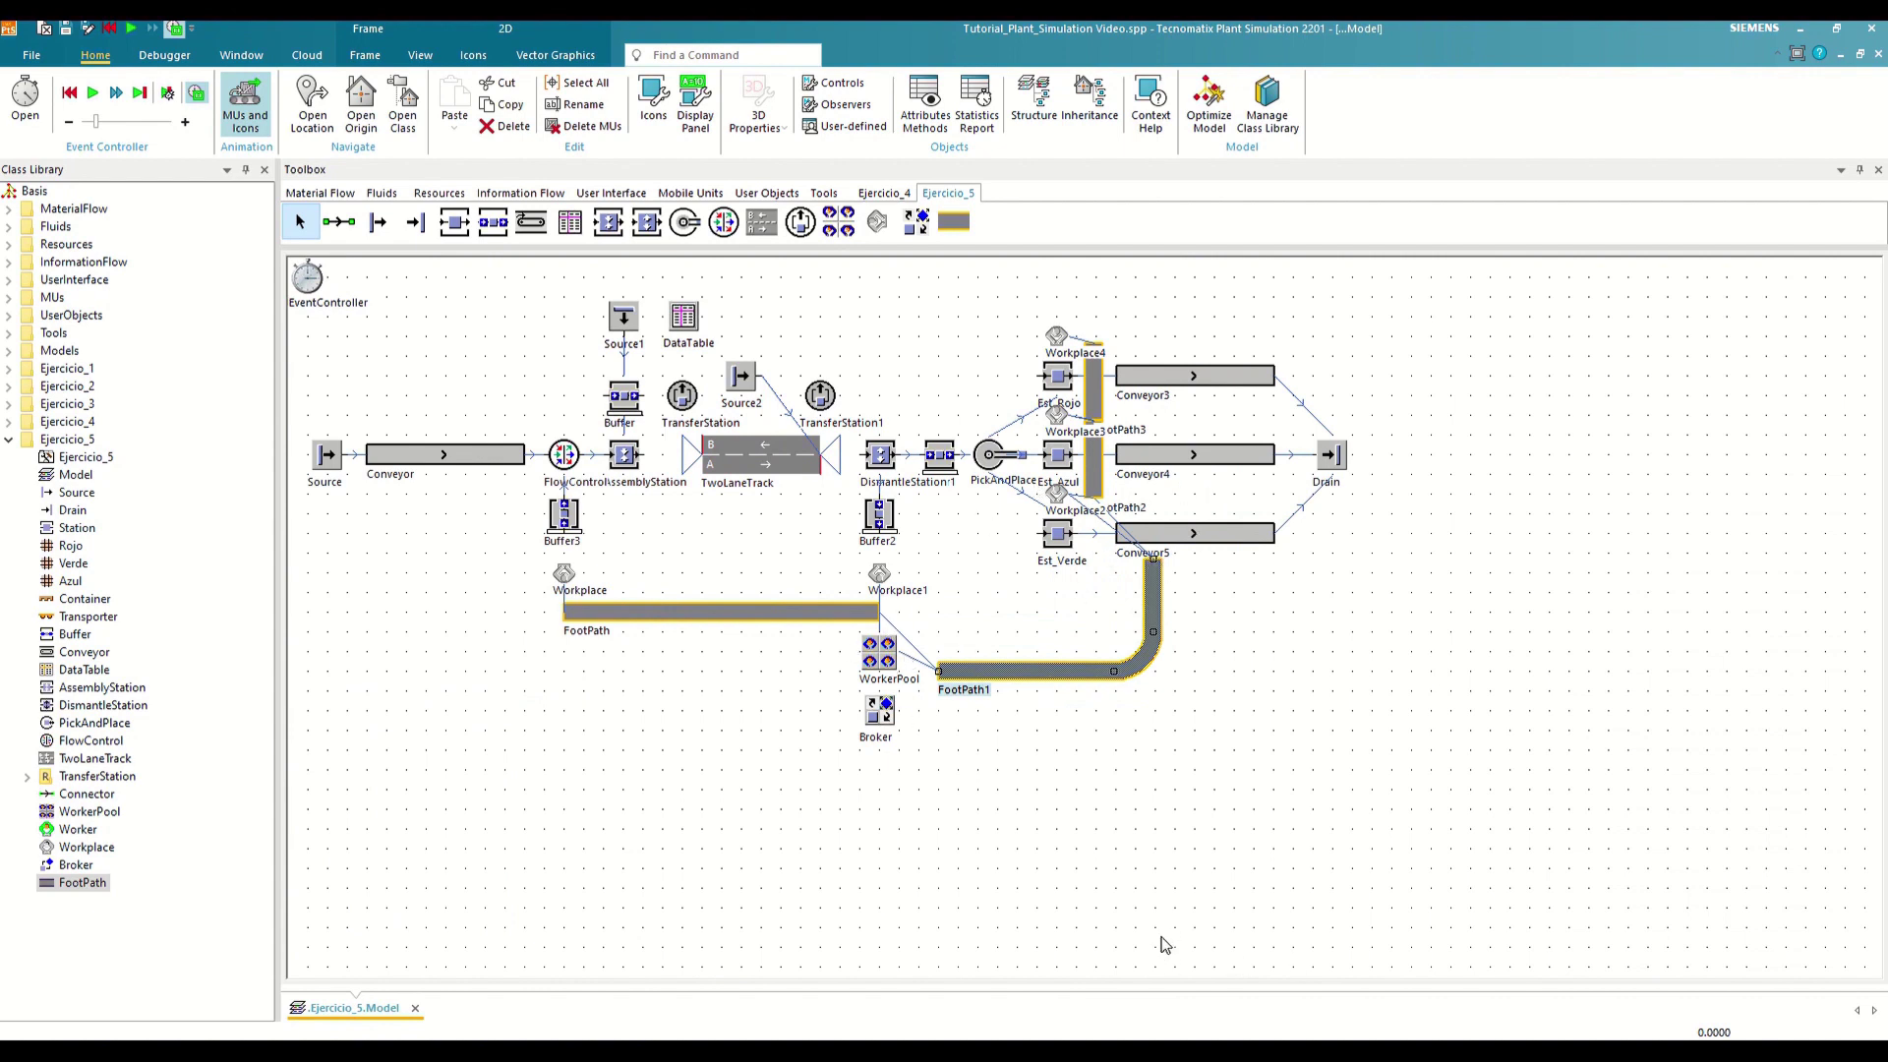
left_click_drag(1055, 674, 999, 623)
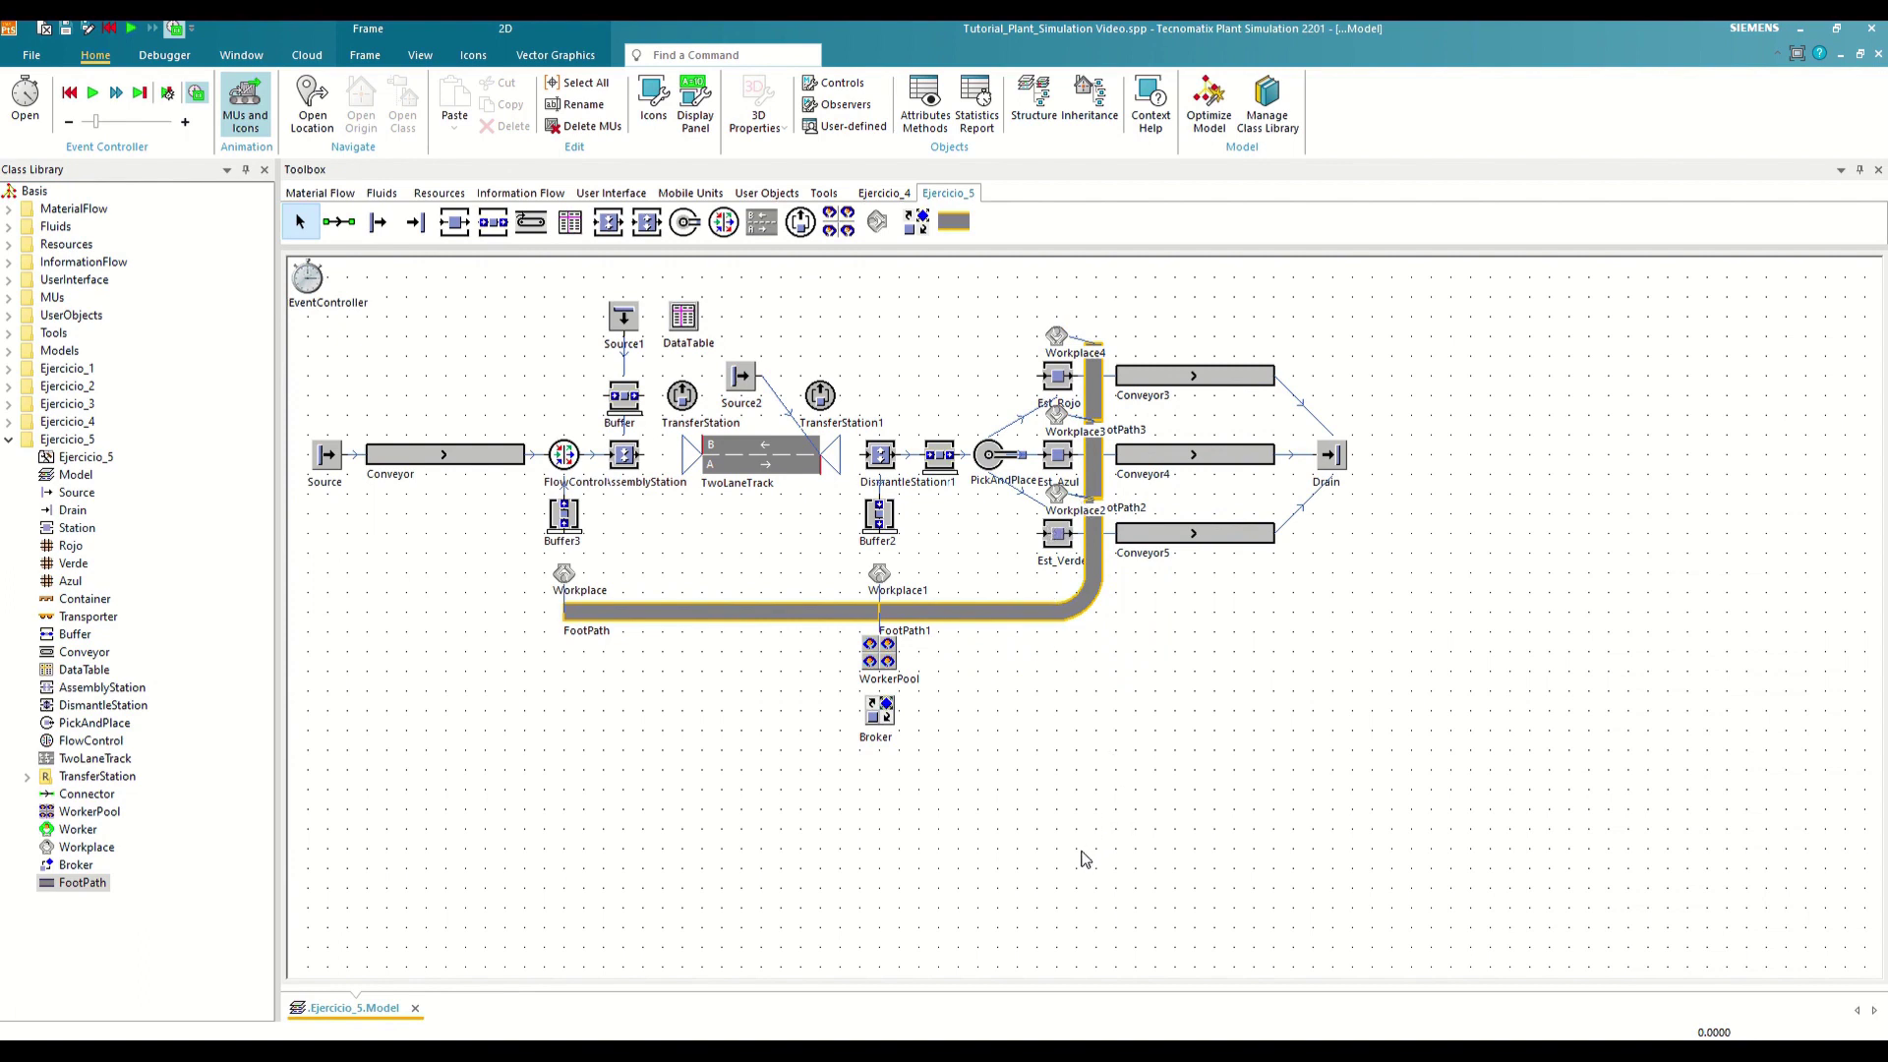
Activate the Station class importer so it requests workers from root.Broker
double_click(78, 528)
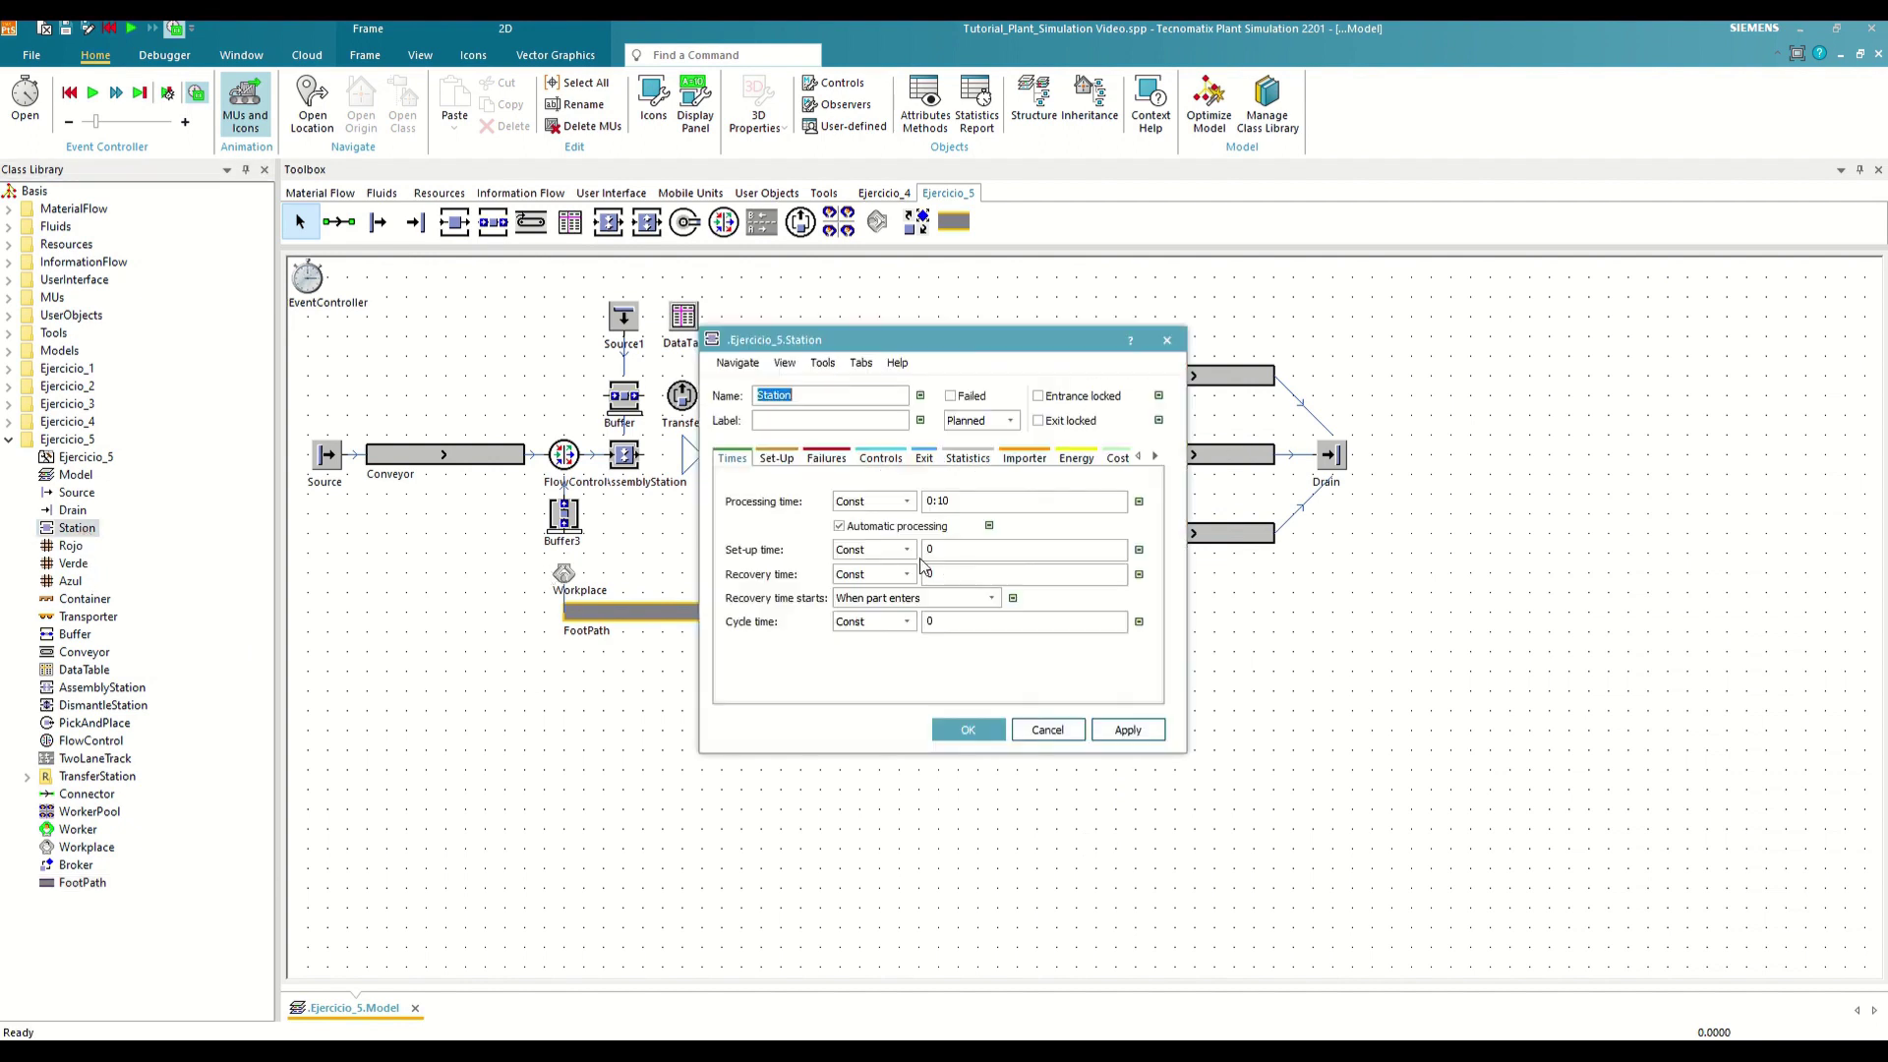
left_click(1025, 459)
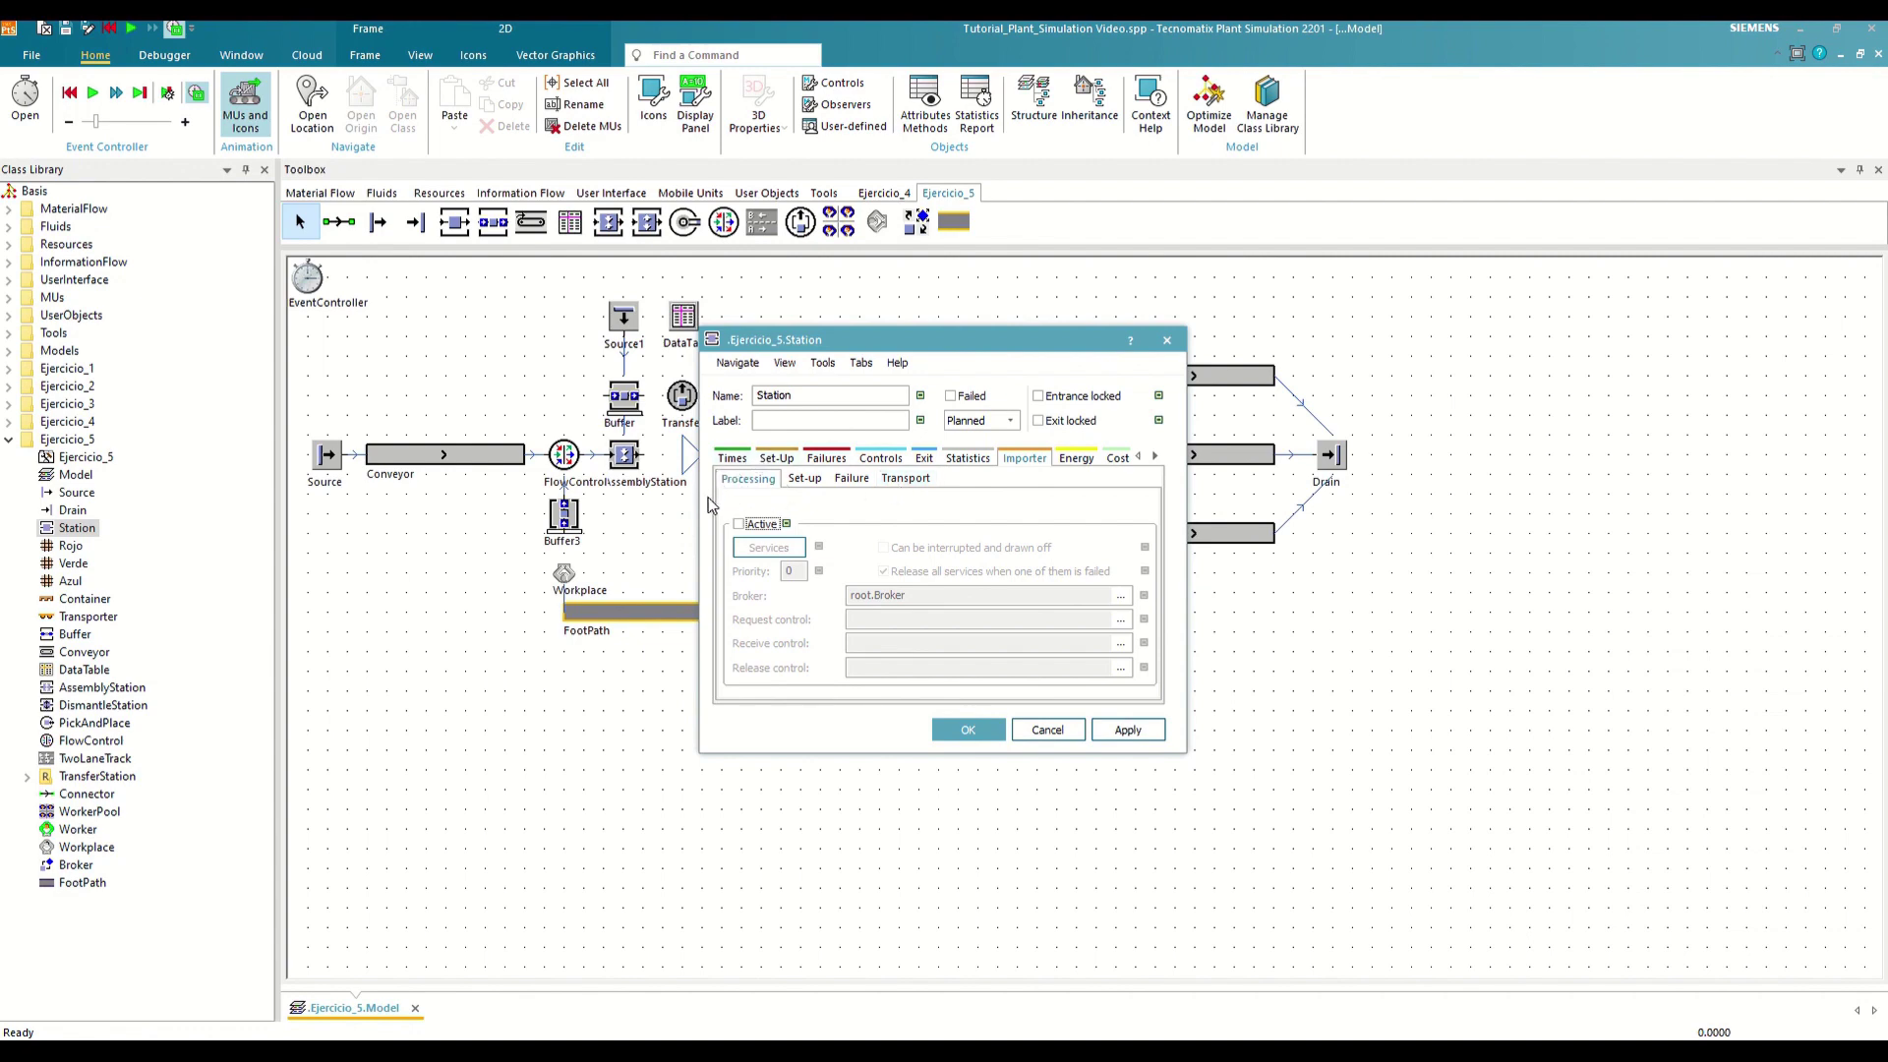
left_click(750, 526)
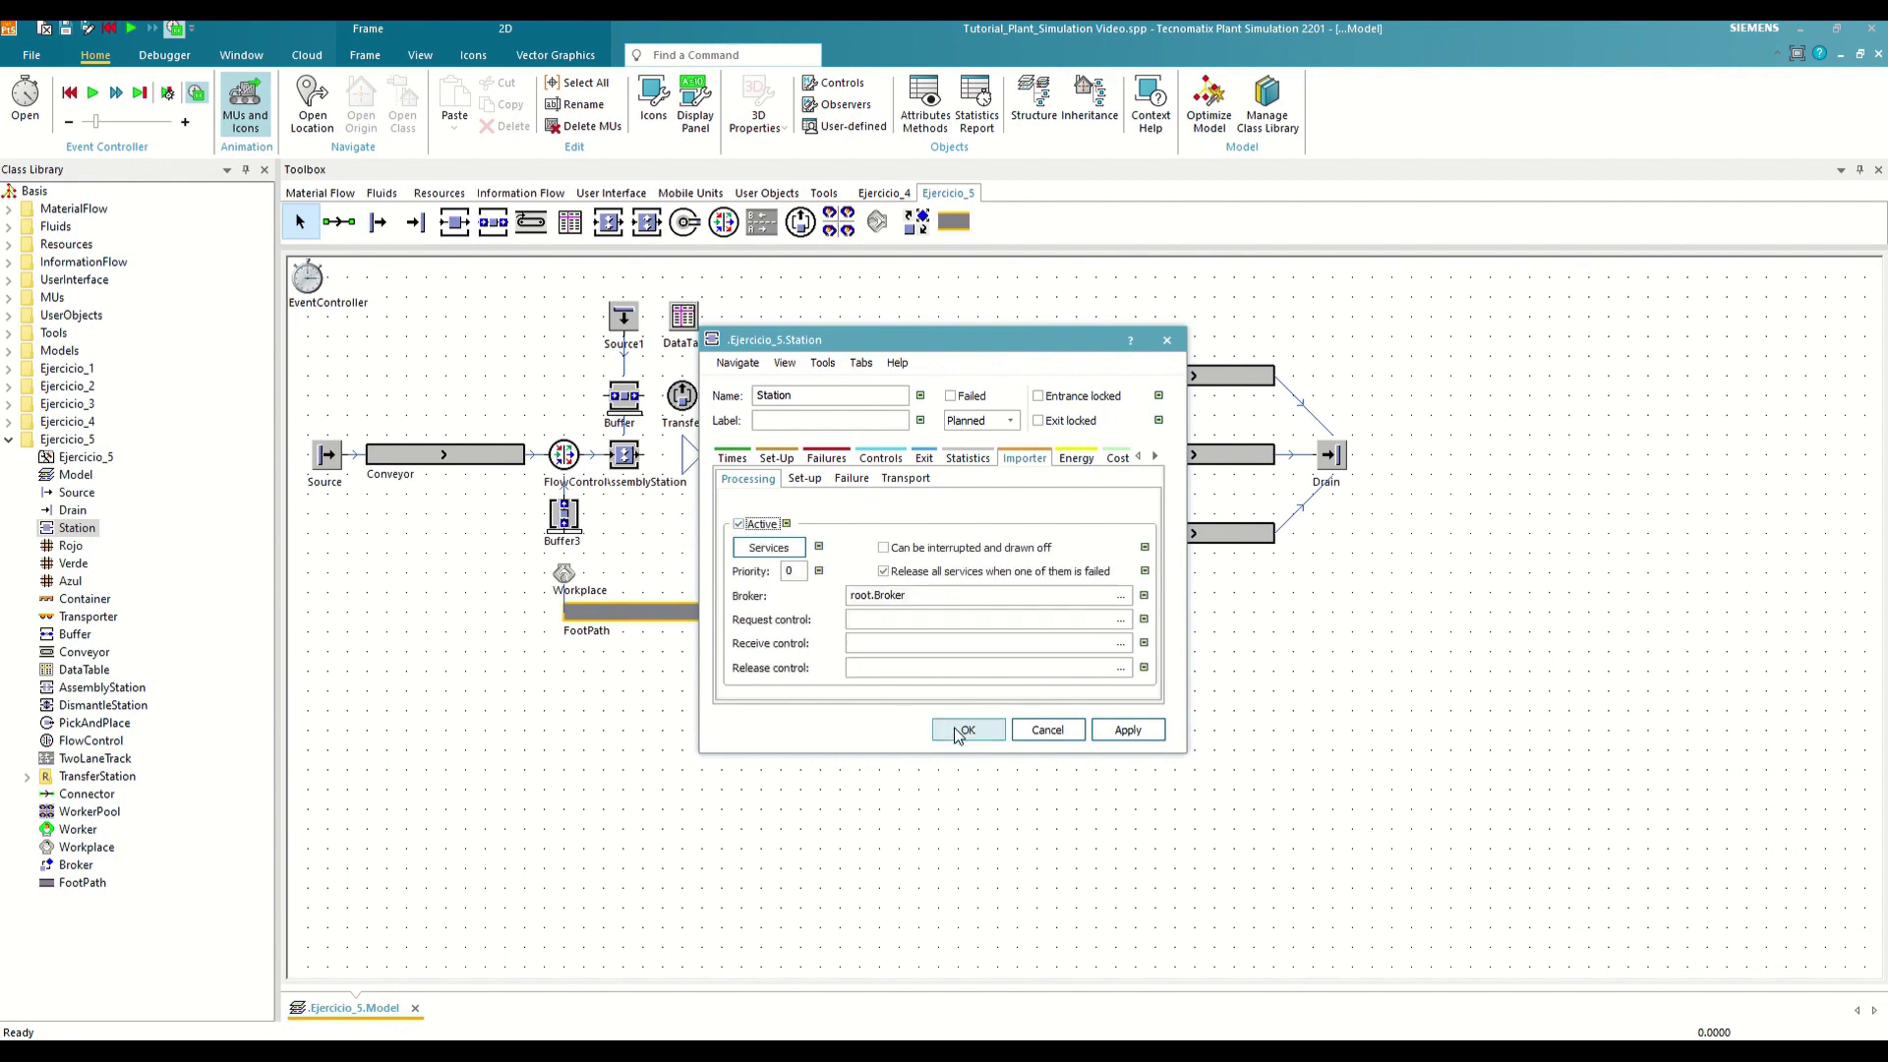
left_click(961, 731)
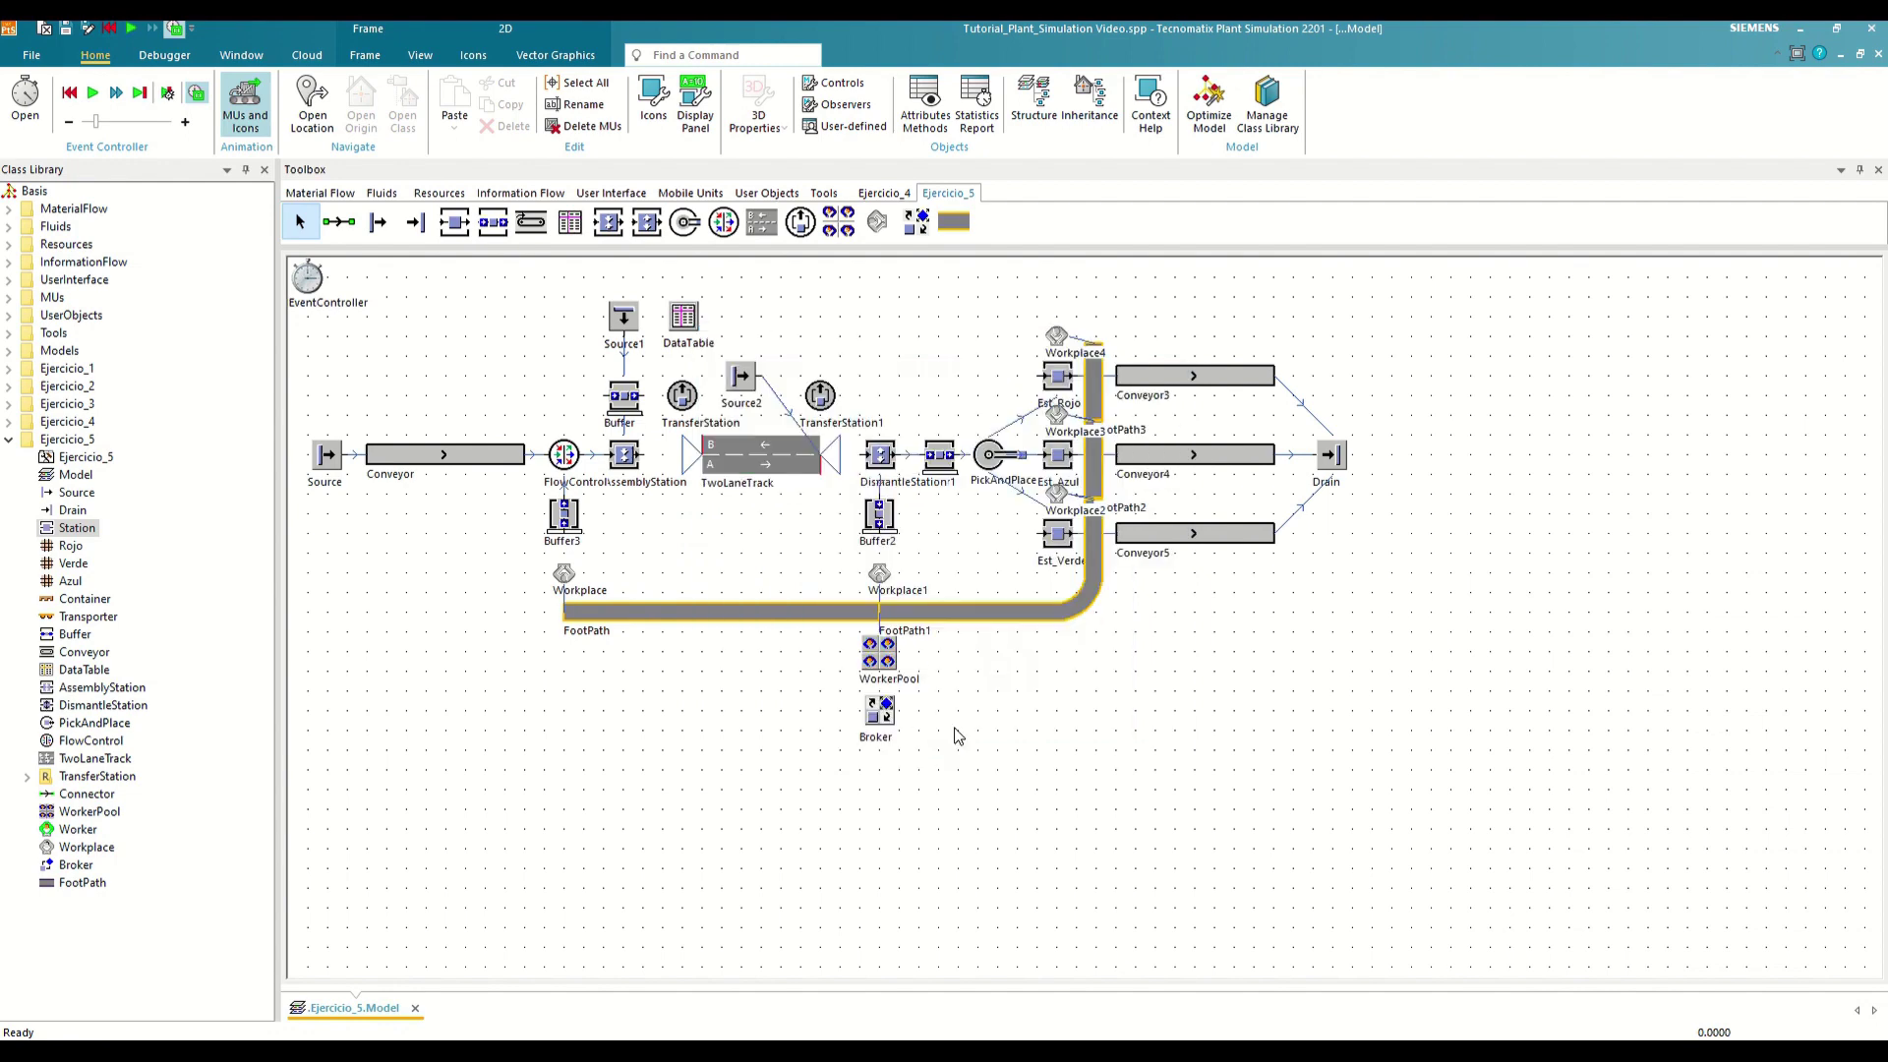
double_click(308, 278)
left_click(415, 773)
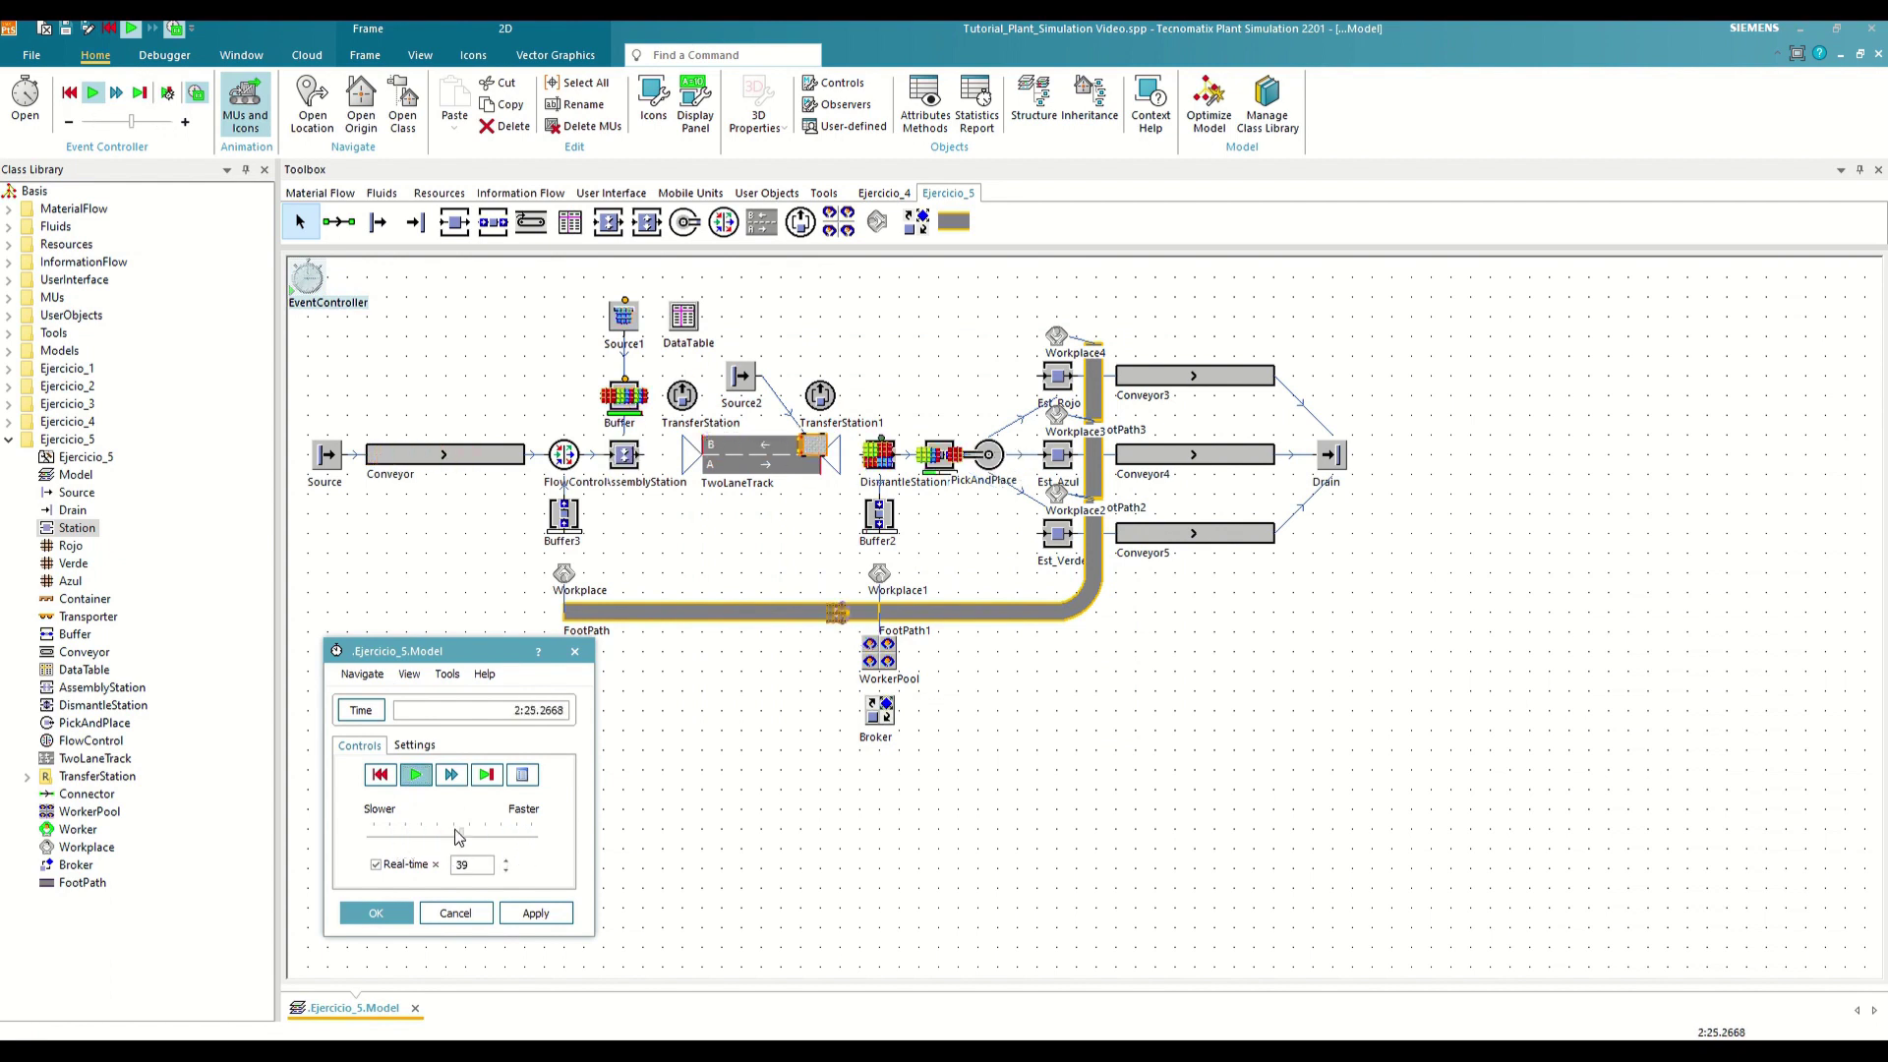
left_click_drag(441, 833, 400, 834)
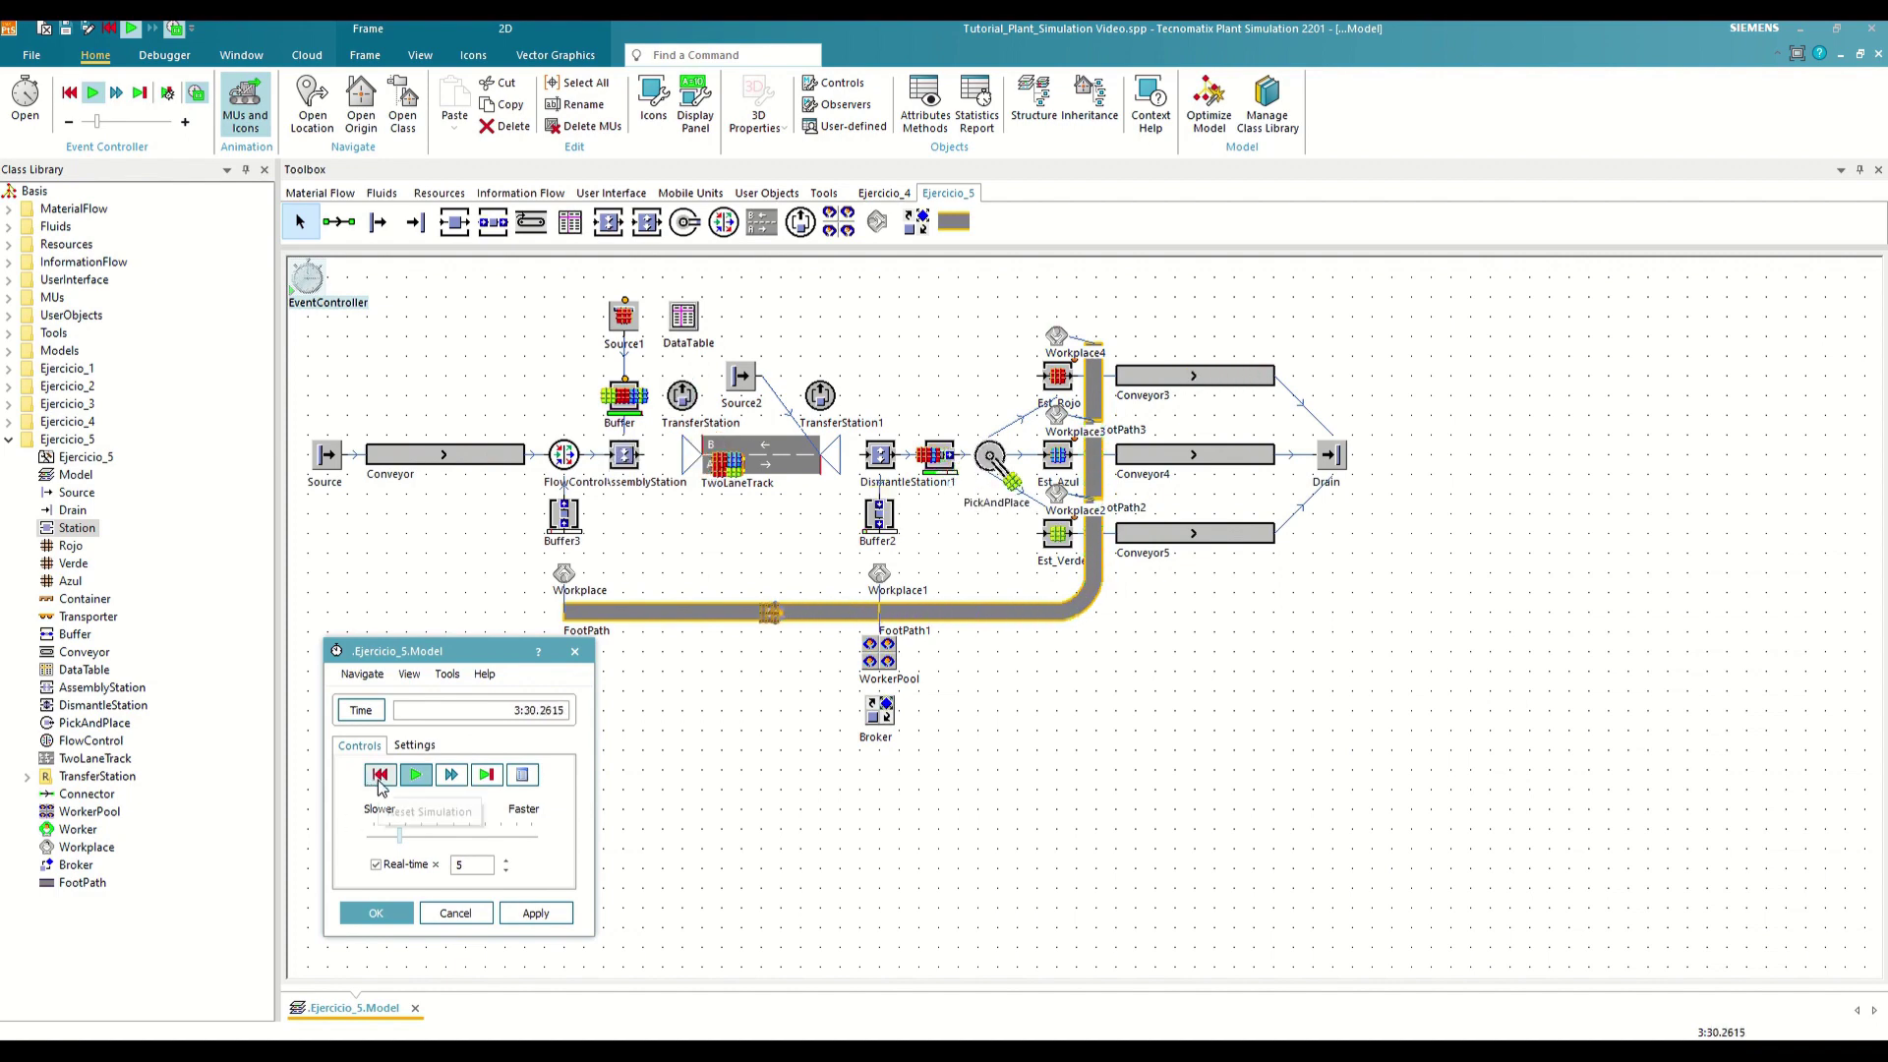
left_click(380, 775)
Add a second row to the WorkerPool creation table with the same Worker class and Amount 2
left_click(575, 651)
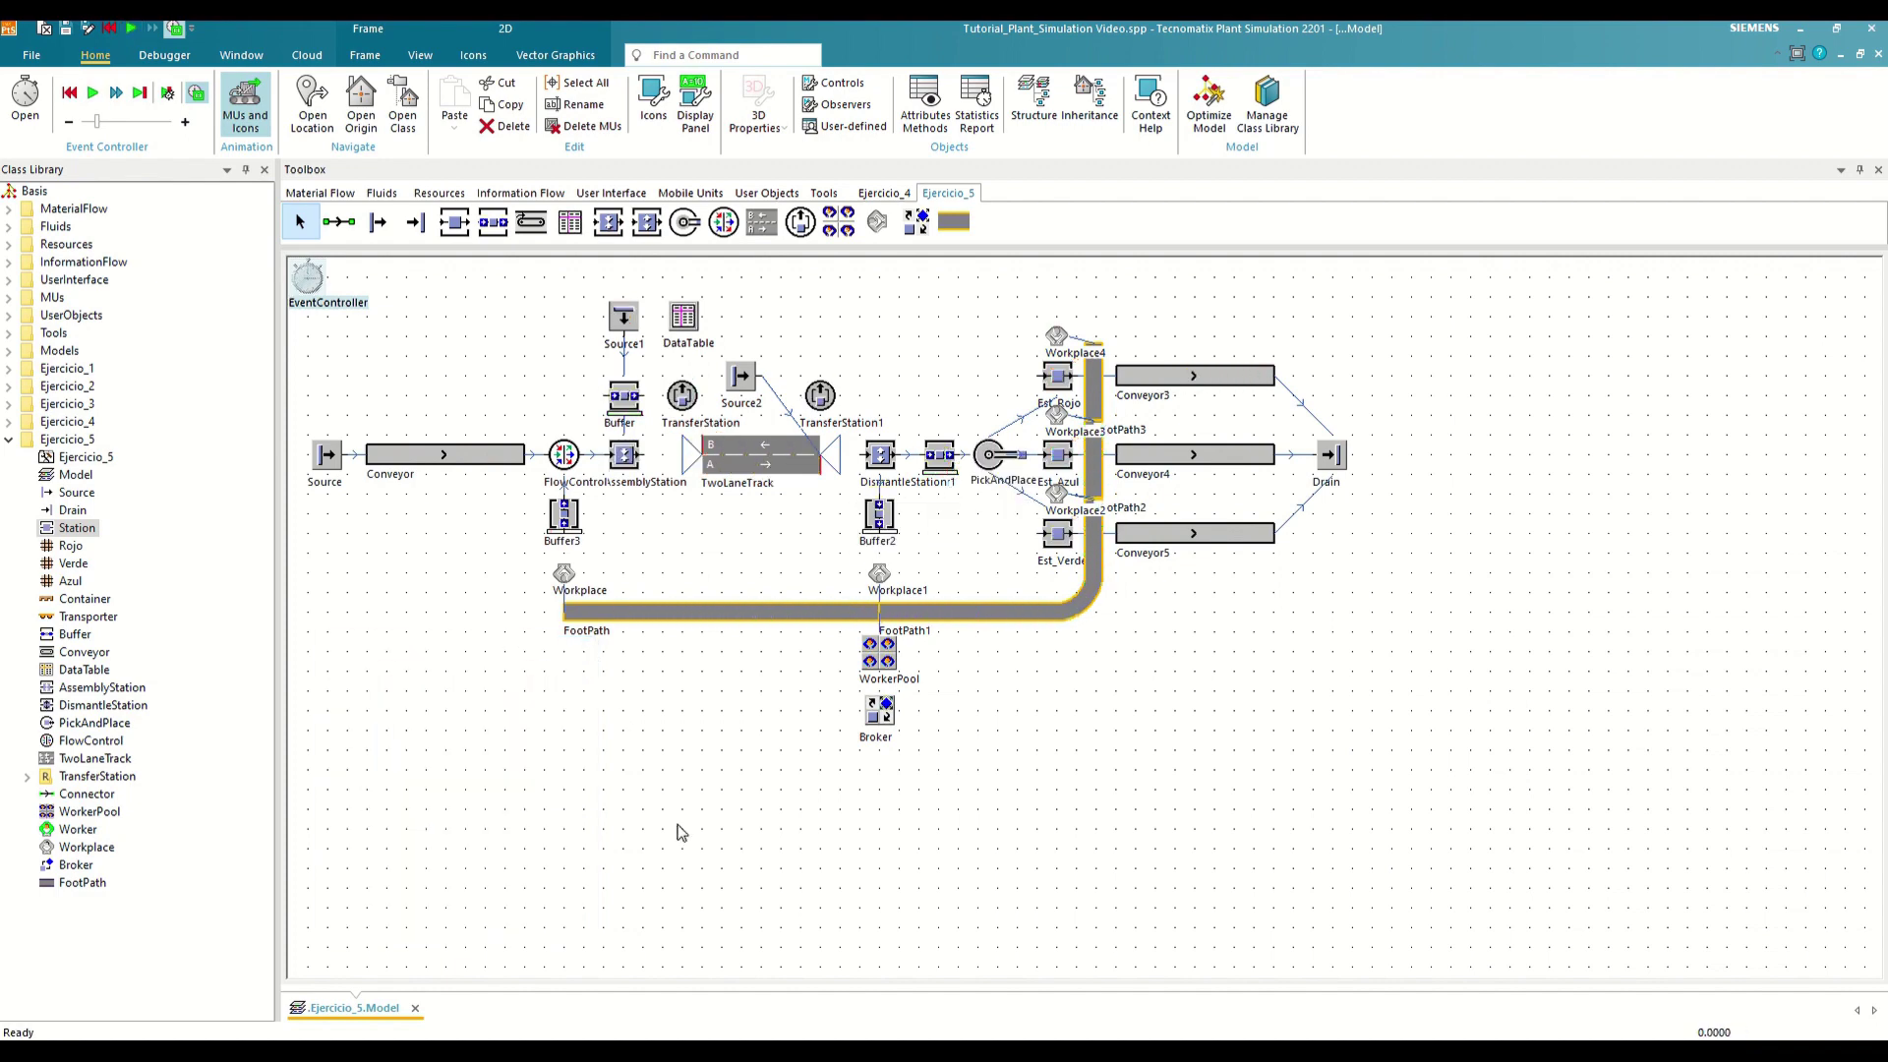
double_click(879, 654)
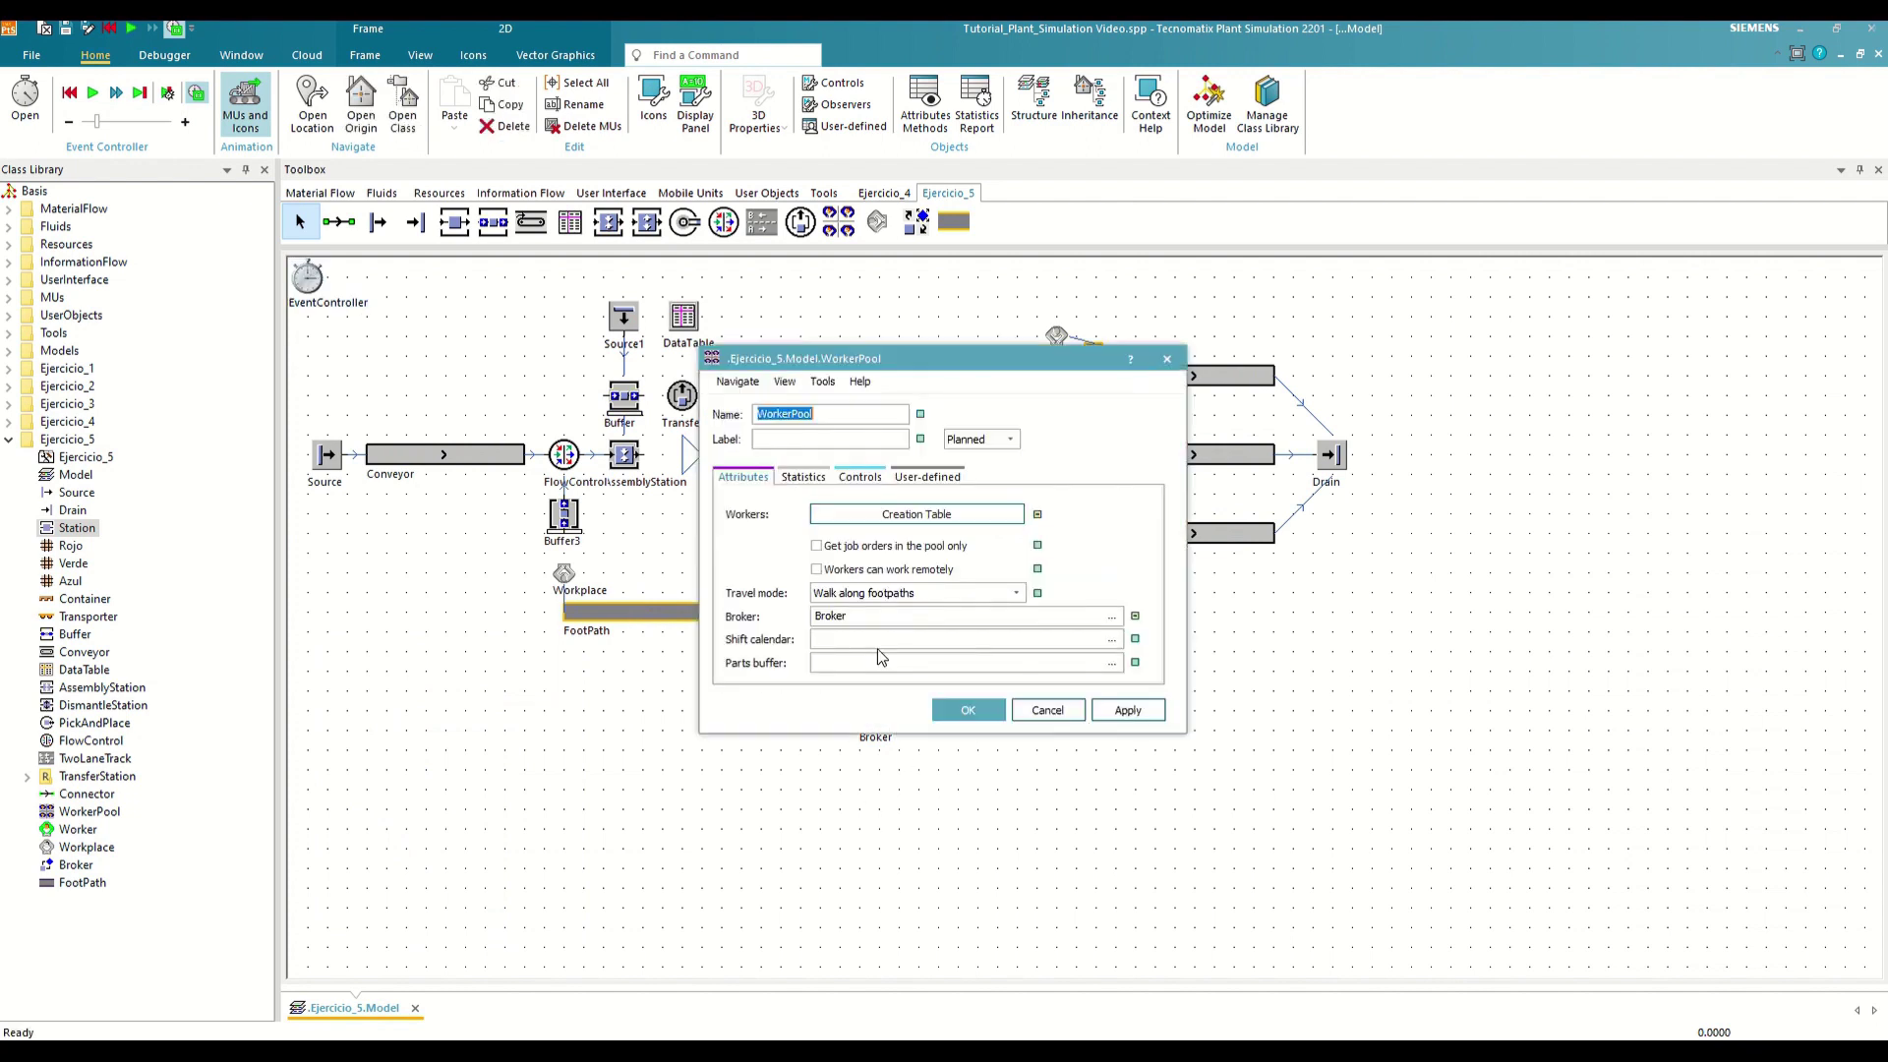
left_click(893, 515)
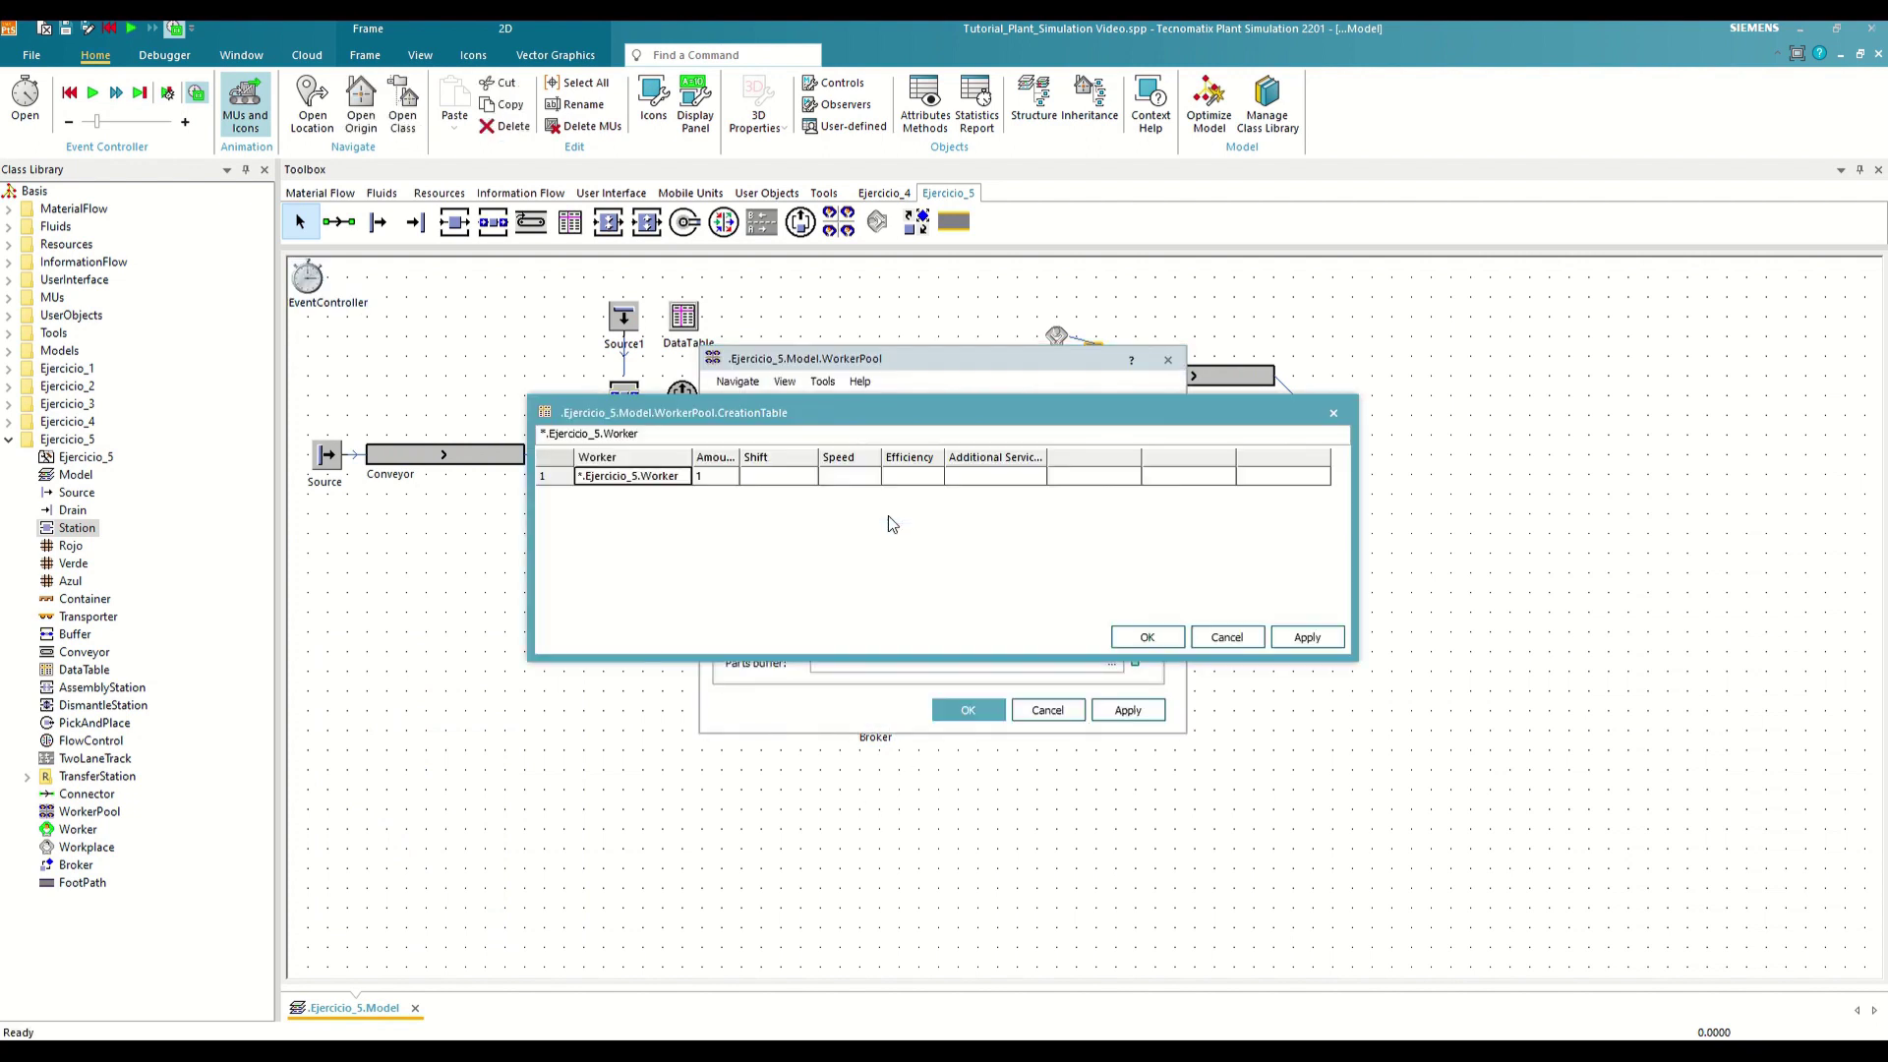
key("Return")
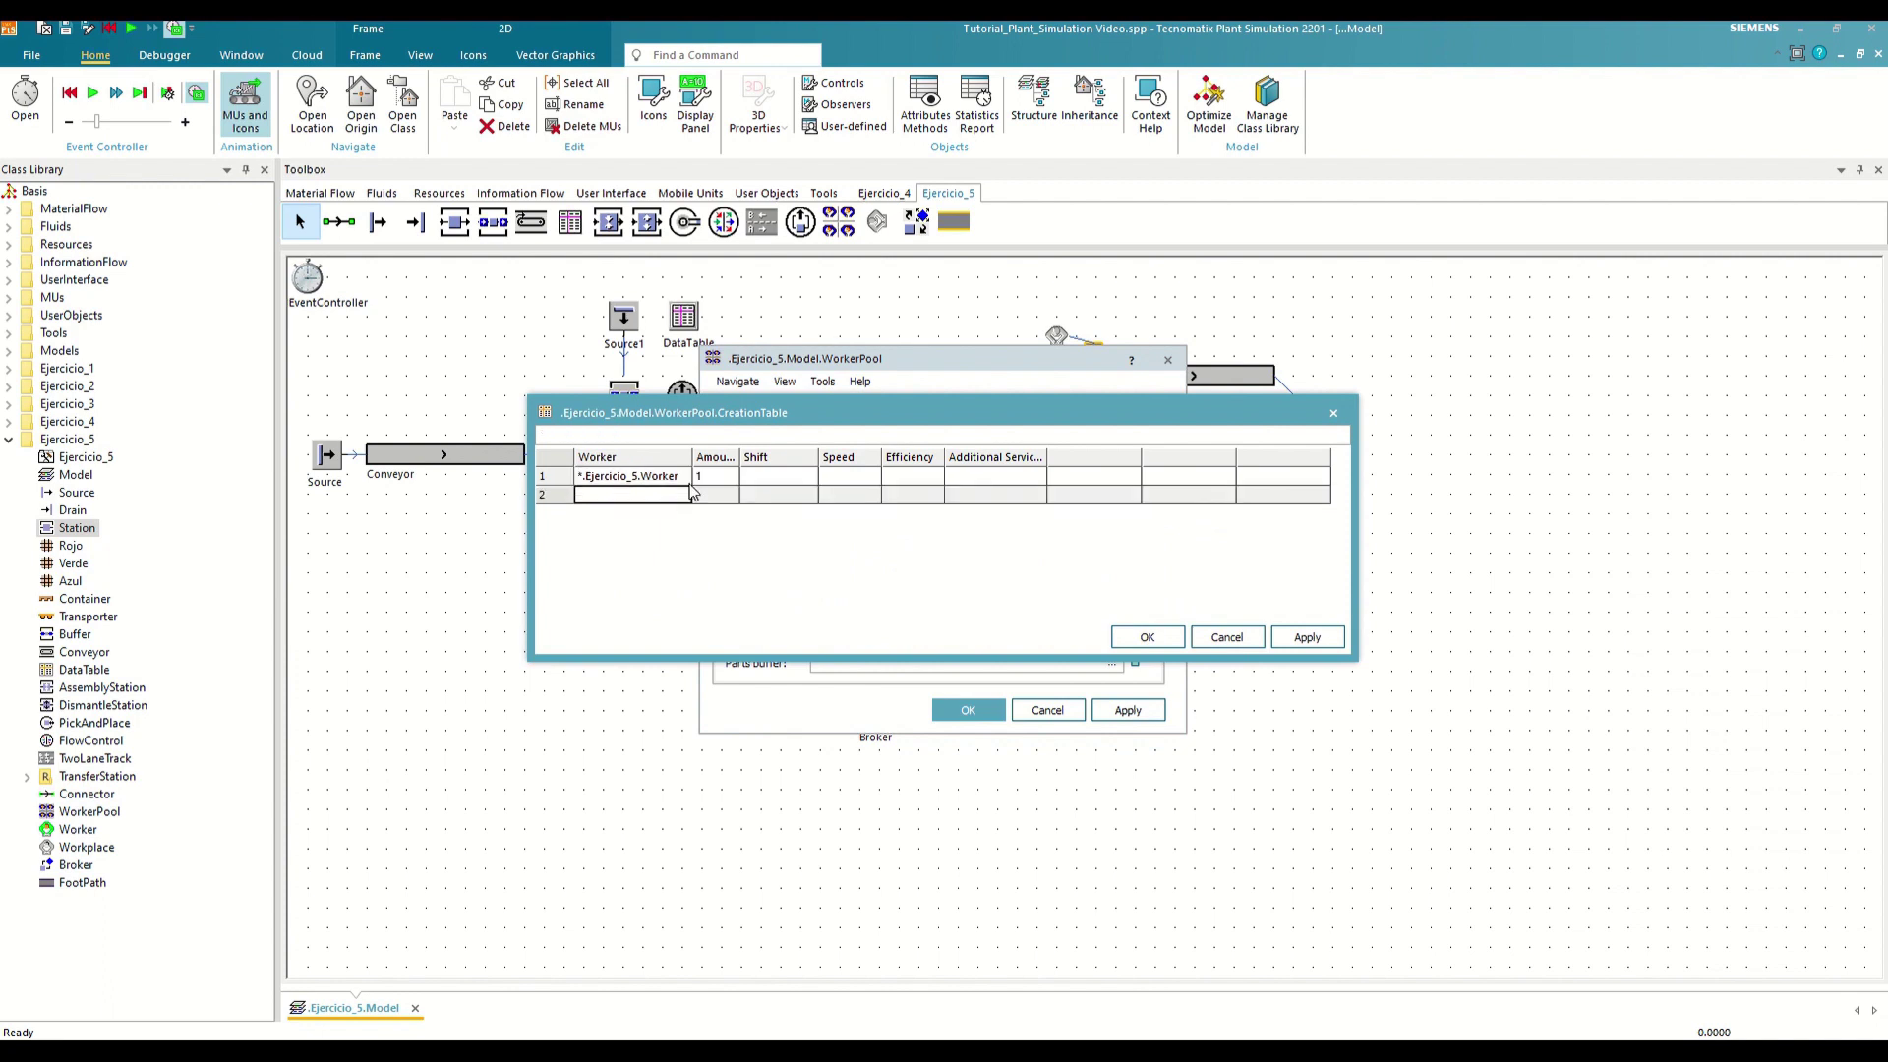
left_click(629, 476)
key("ctrl+c")
left_click(612, 494)
key("ctrl+v")
left_click(715, 496)
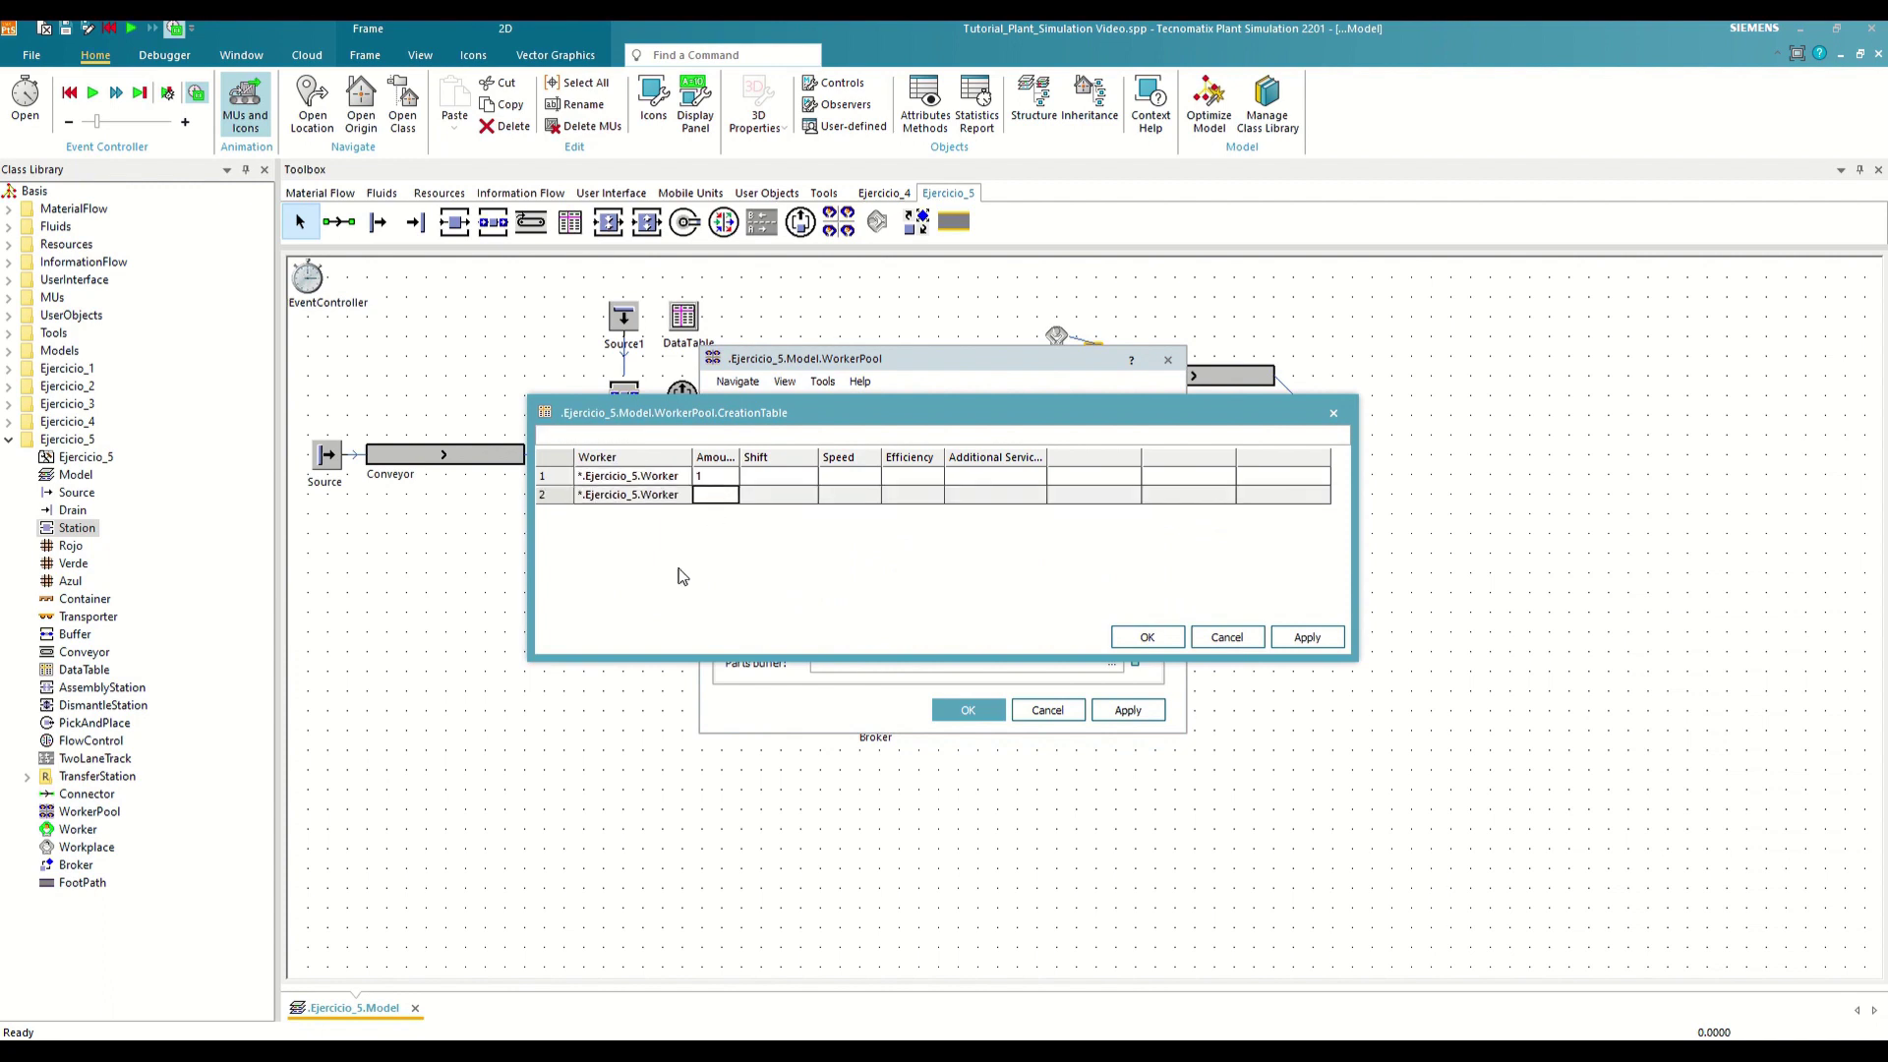
type("2")
Set the rows' additional services to Transporte and Proceso and confirm the WorkerPool
left_click(965, 478)
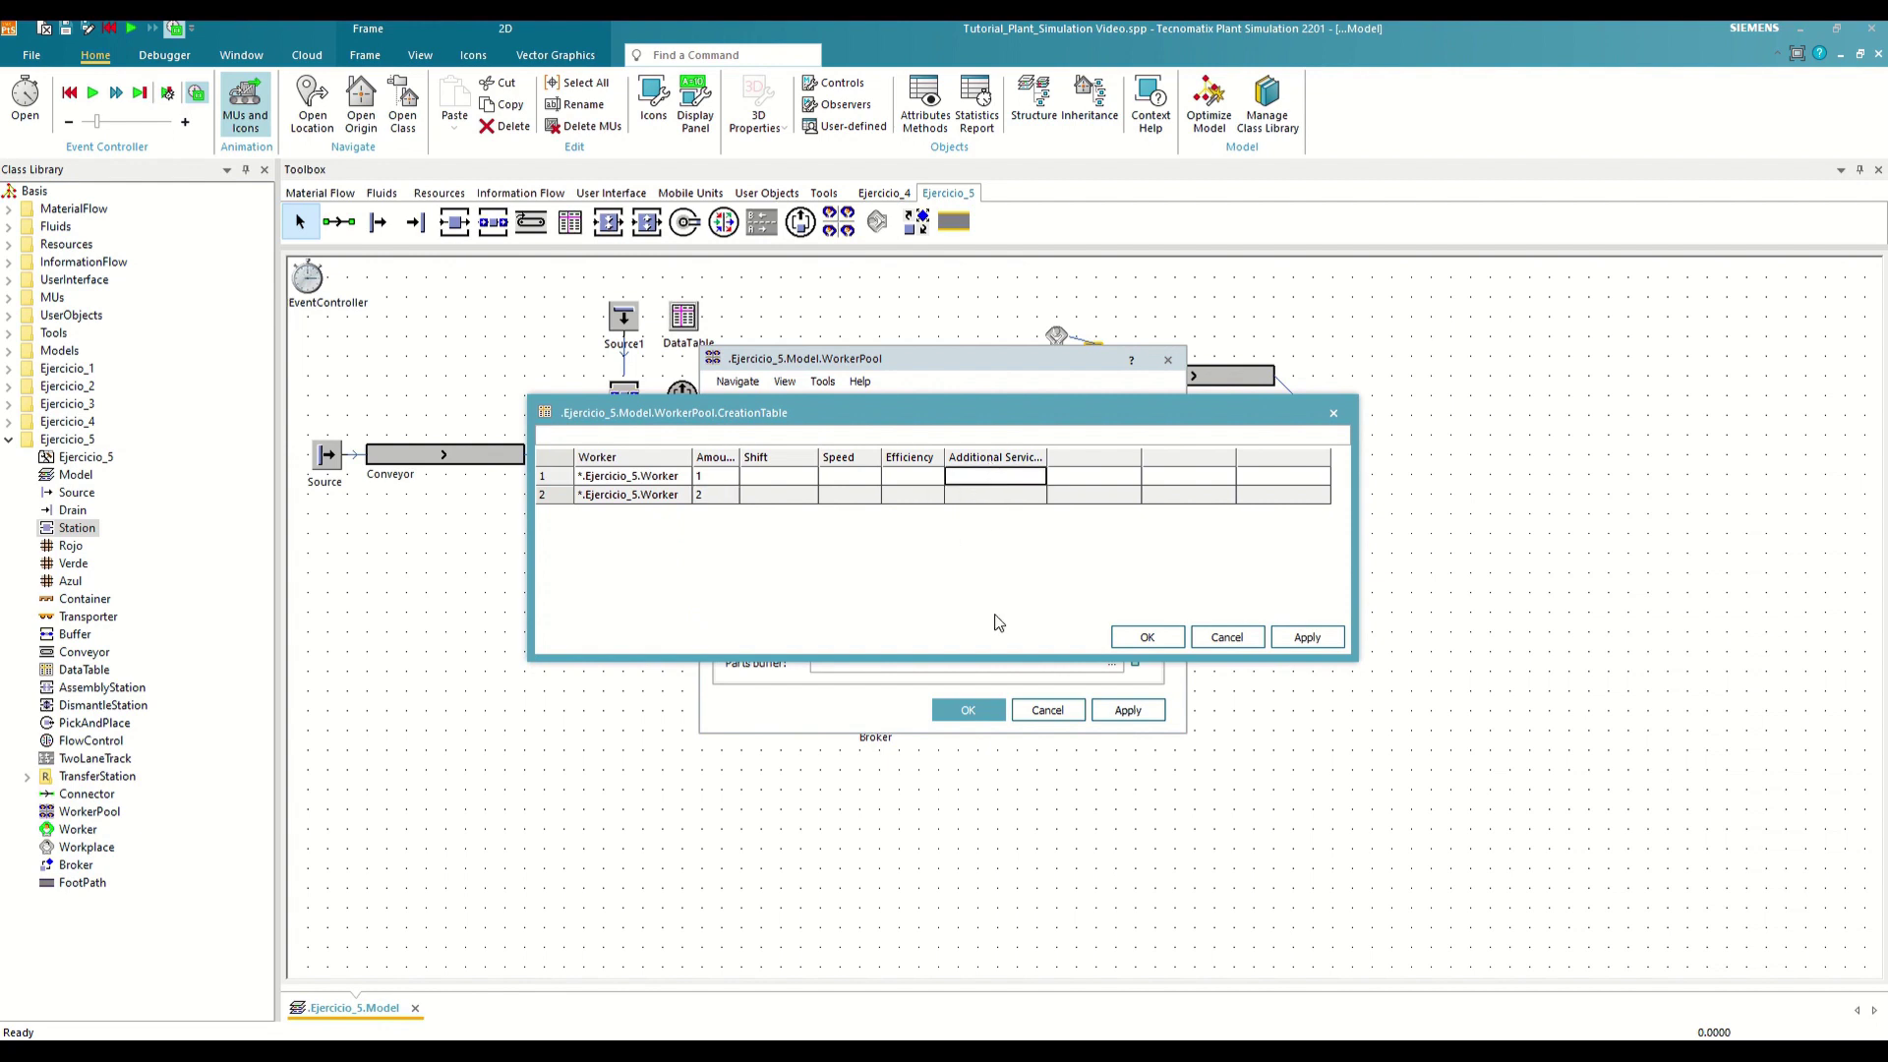
type("Transporte")
key("Return")
type("Proceso")
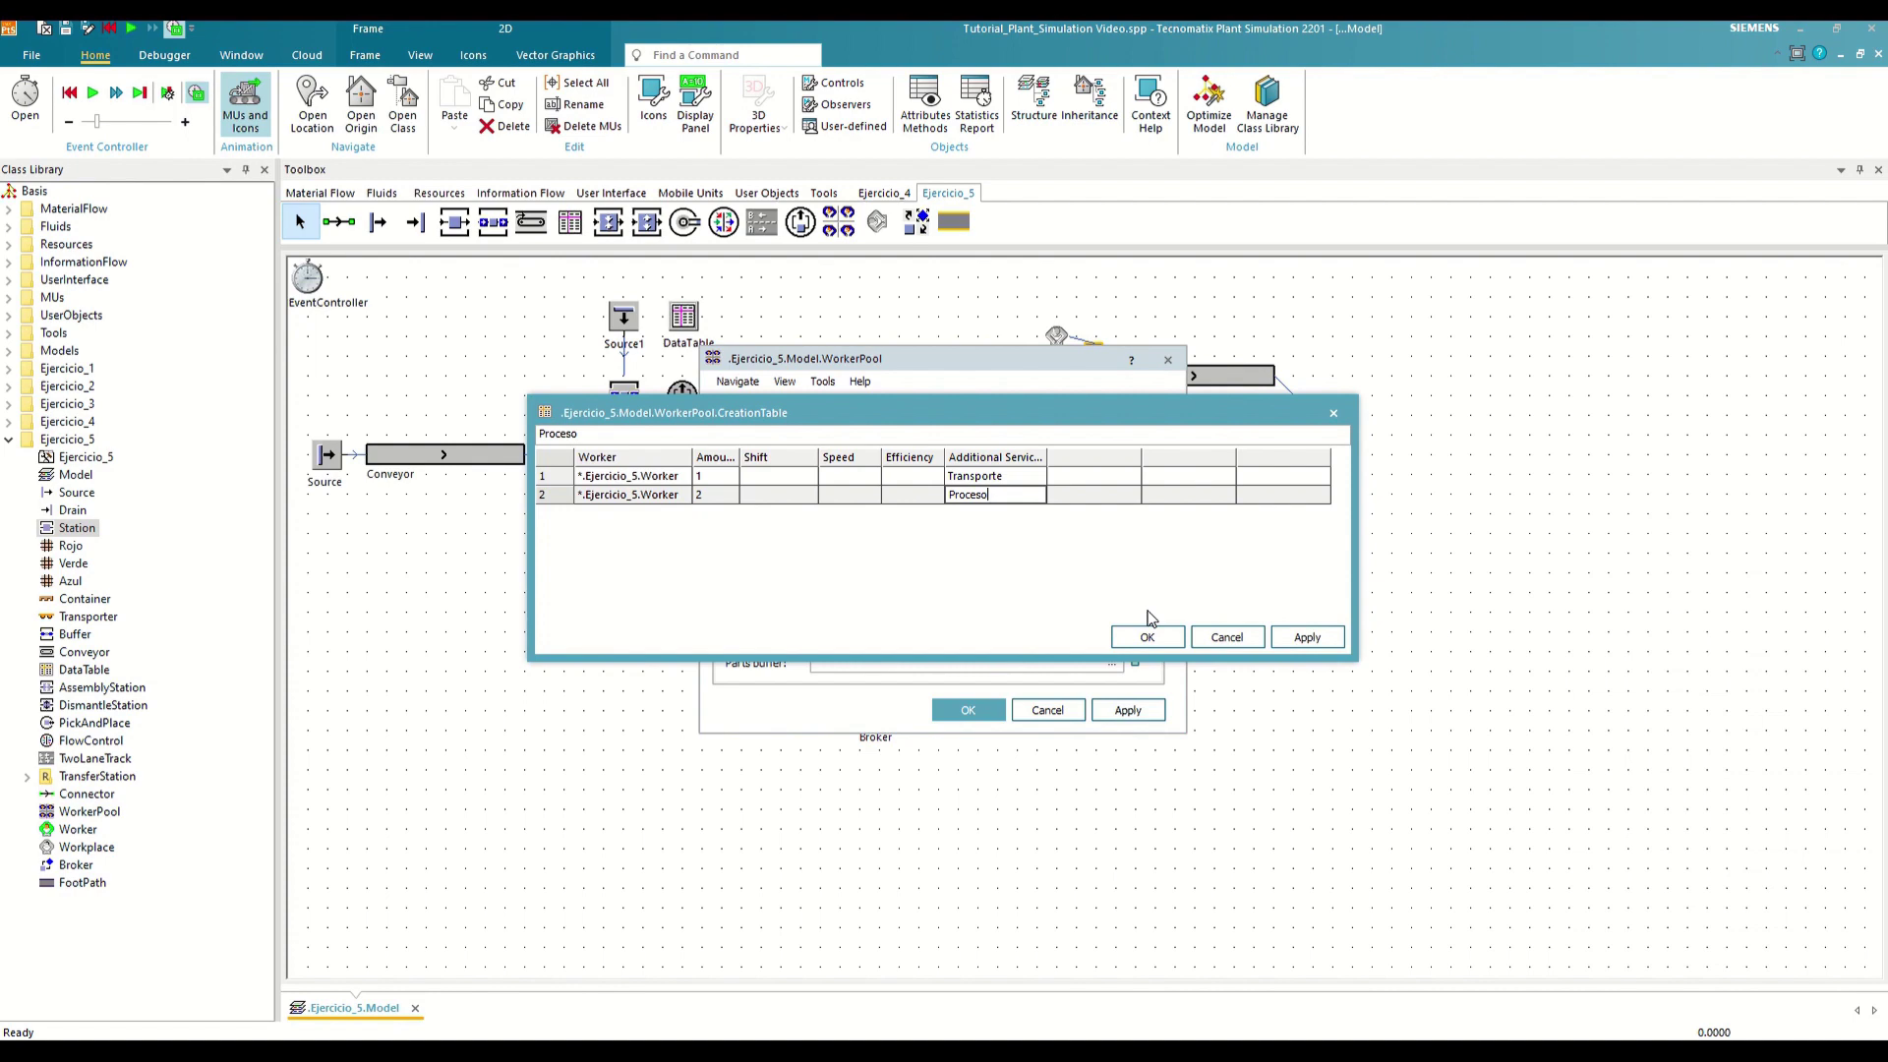
left_click(1143, 635)
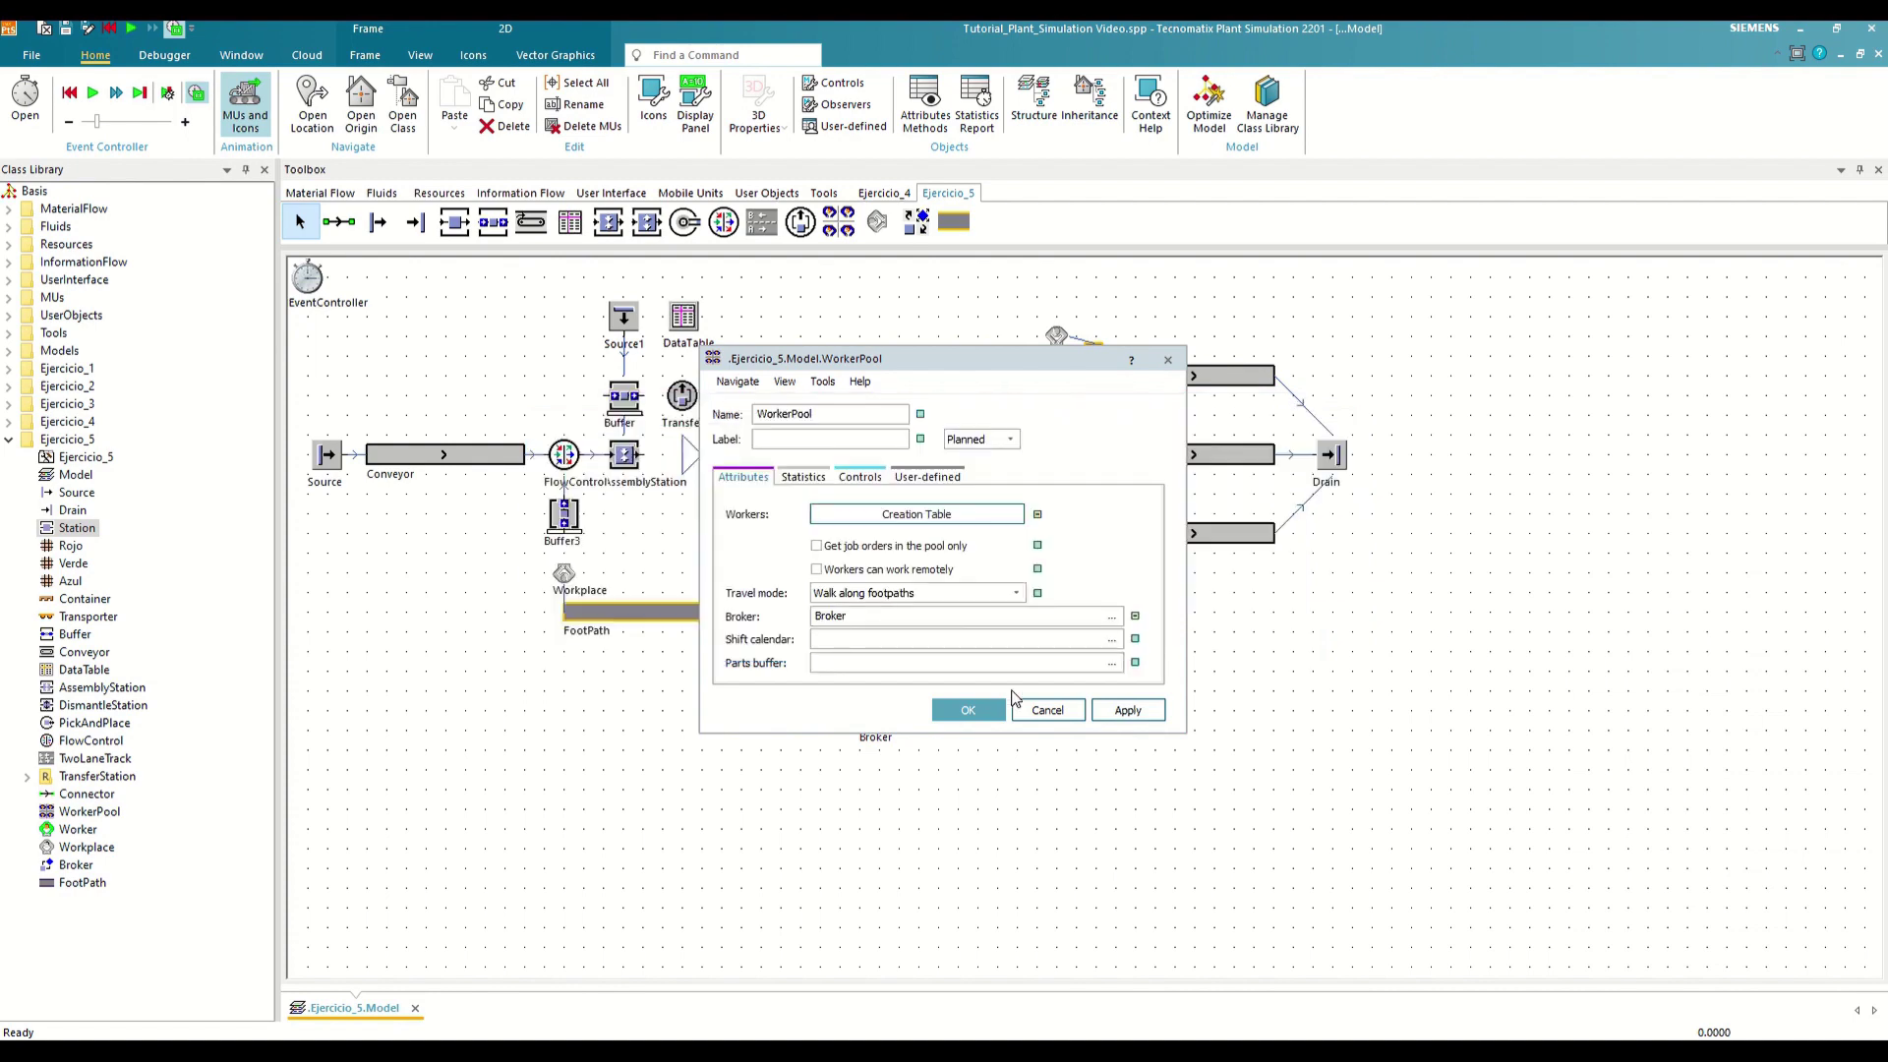
left_click(967, 711)
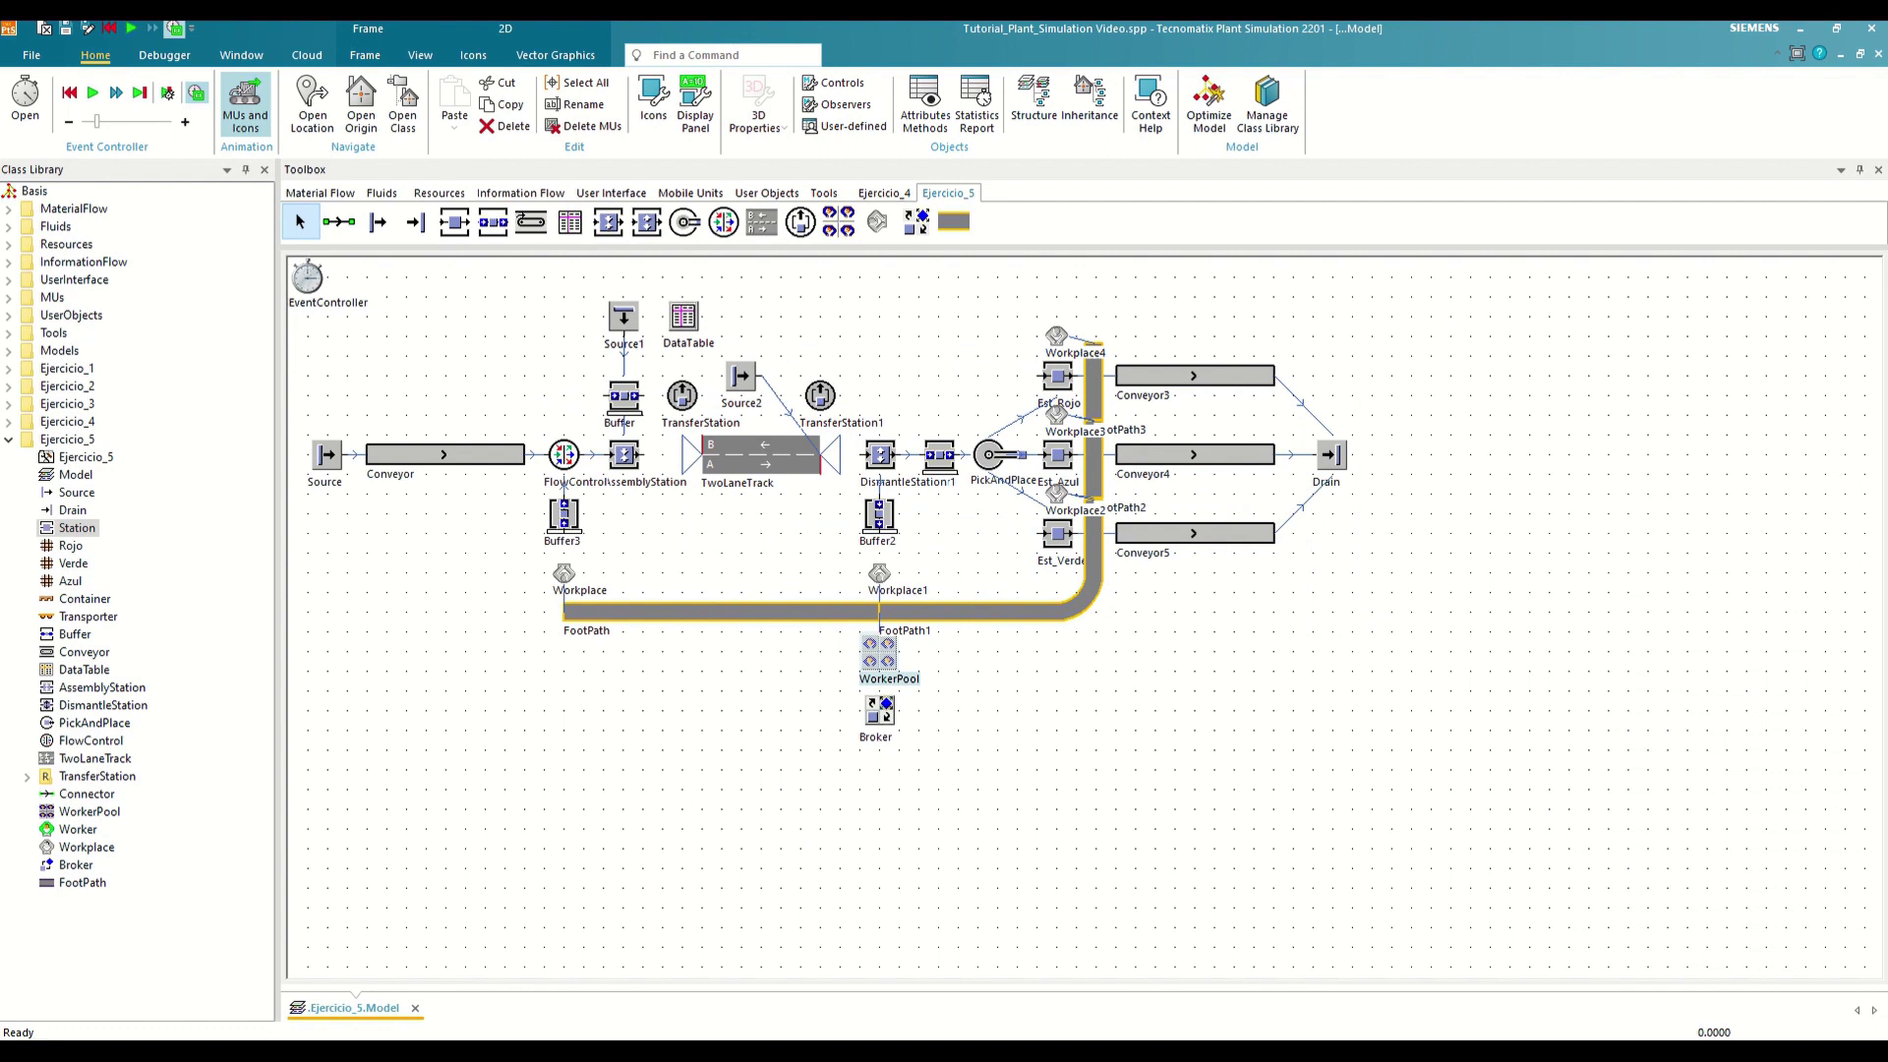
Make Buffer2's importer request the Transport service instead of StandardService
double_click(877, 516)
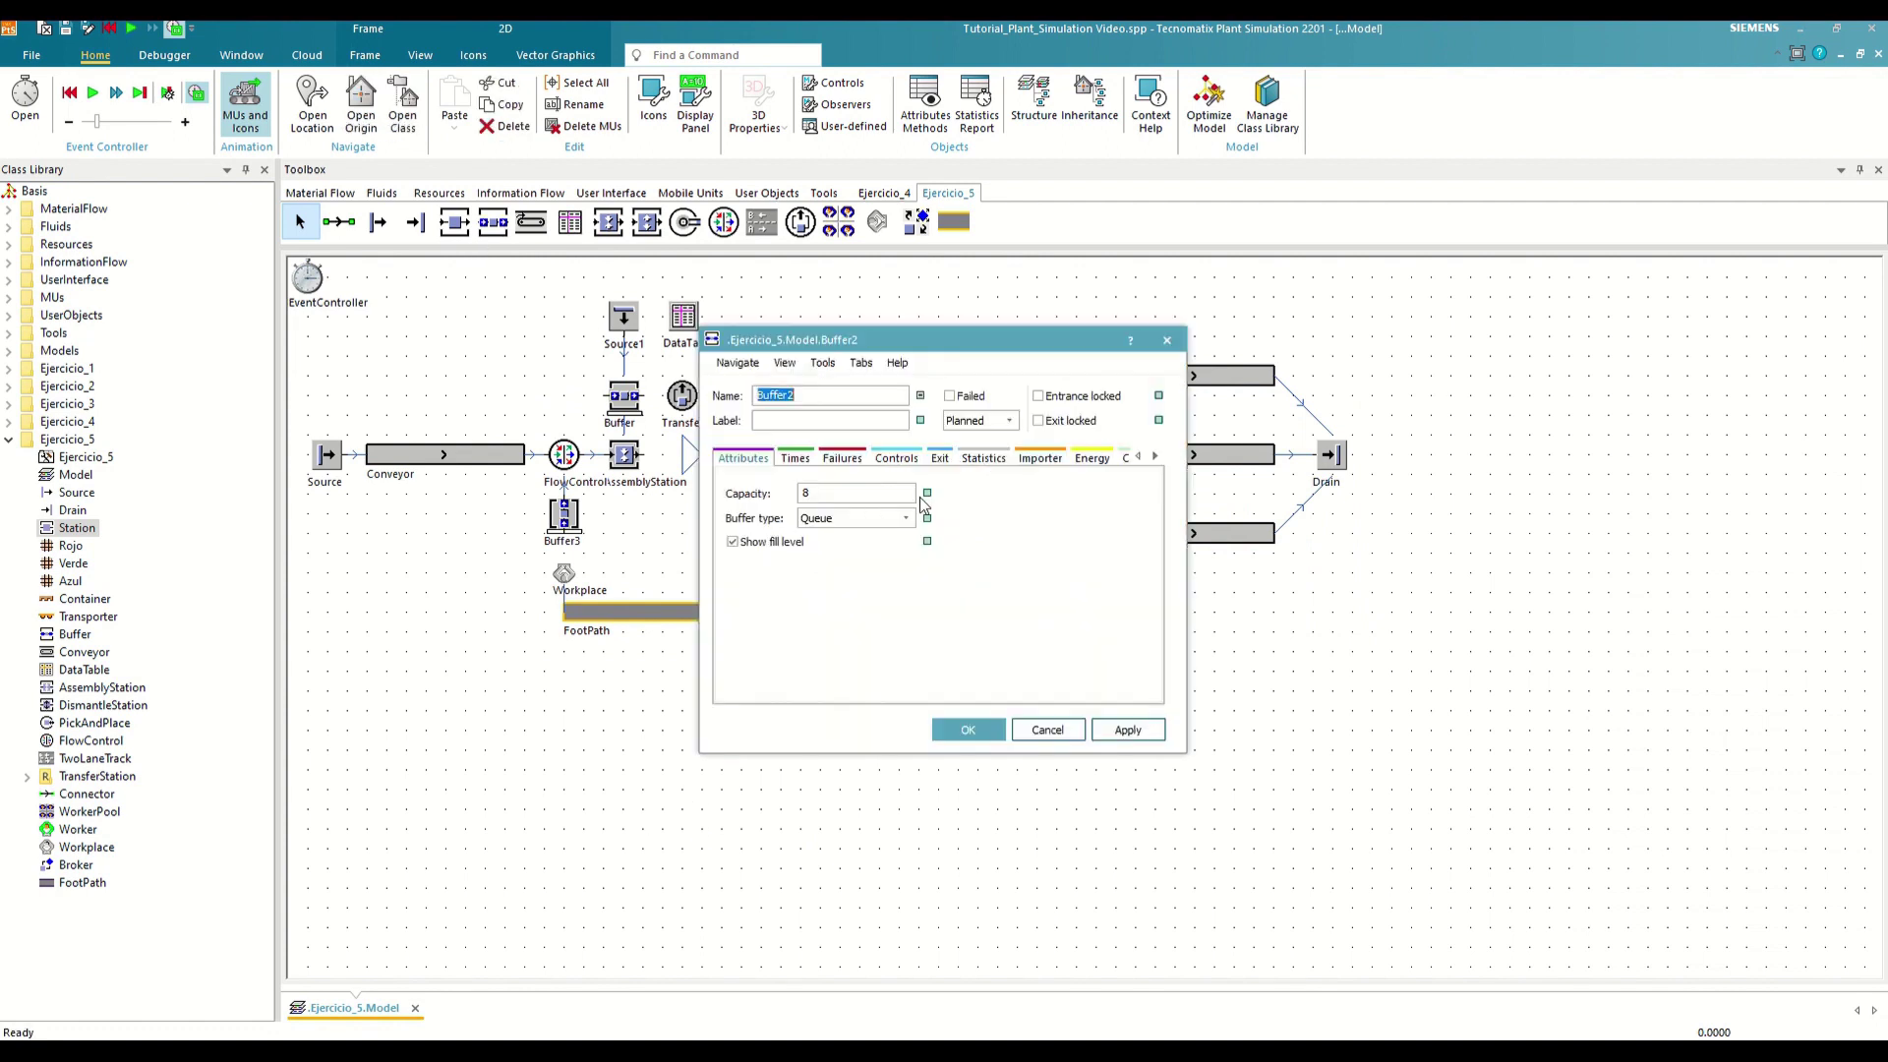
left_click(1042, 459)
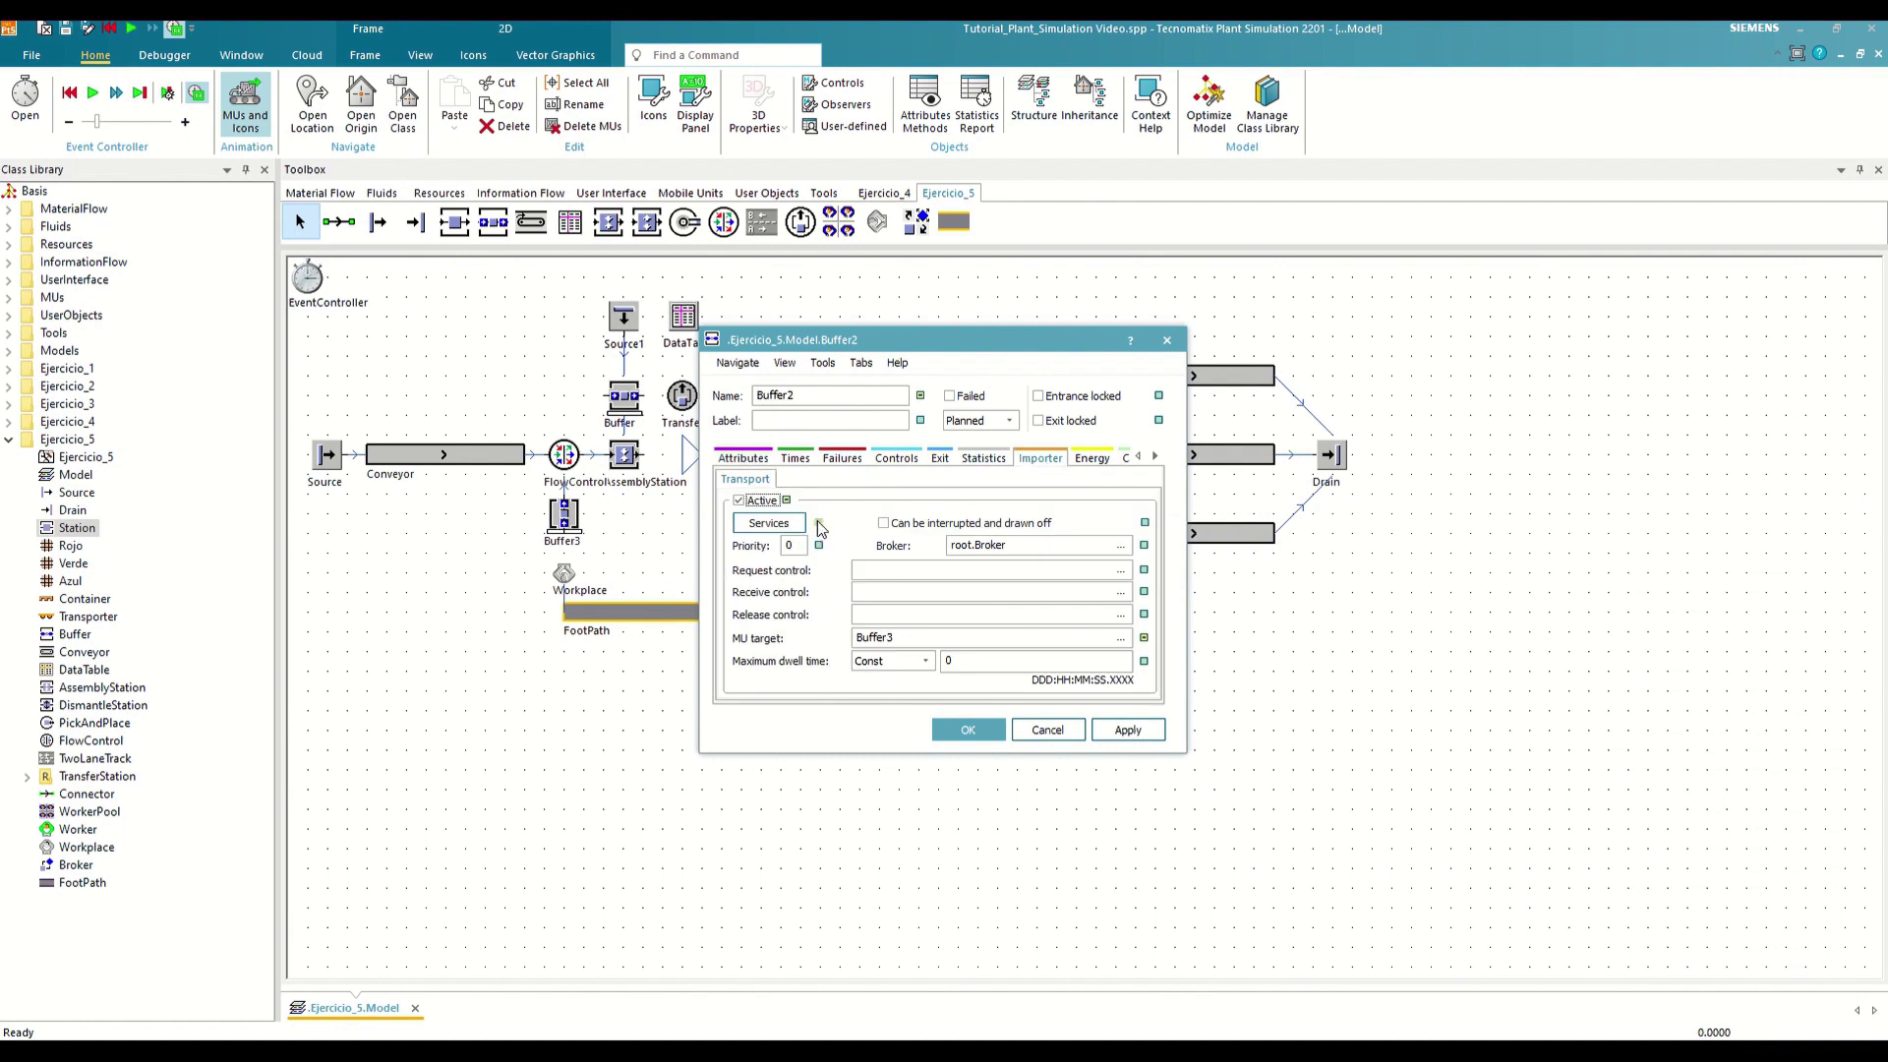
left_click(787, 526)
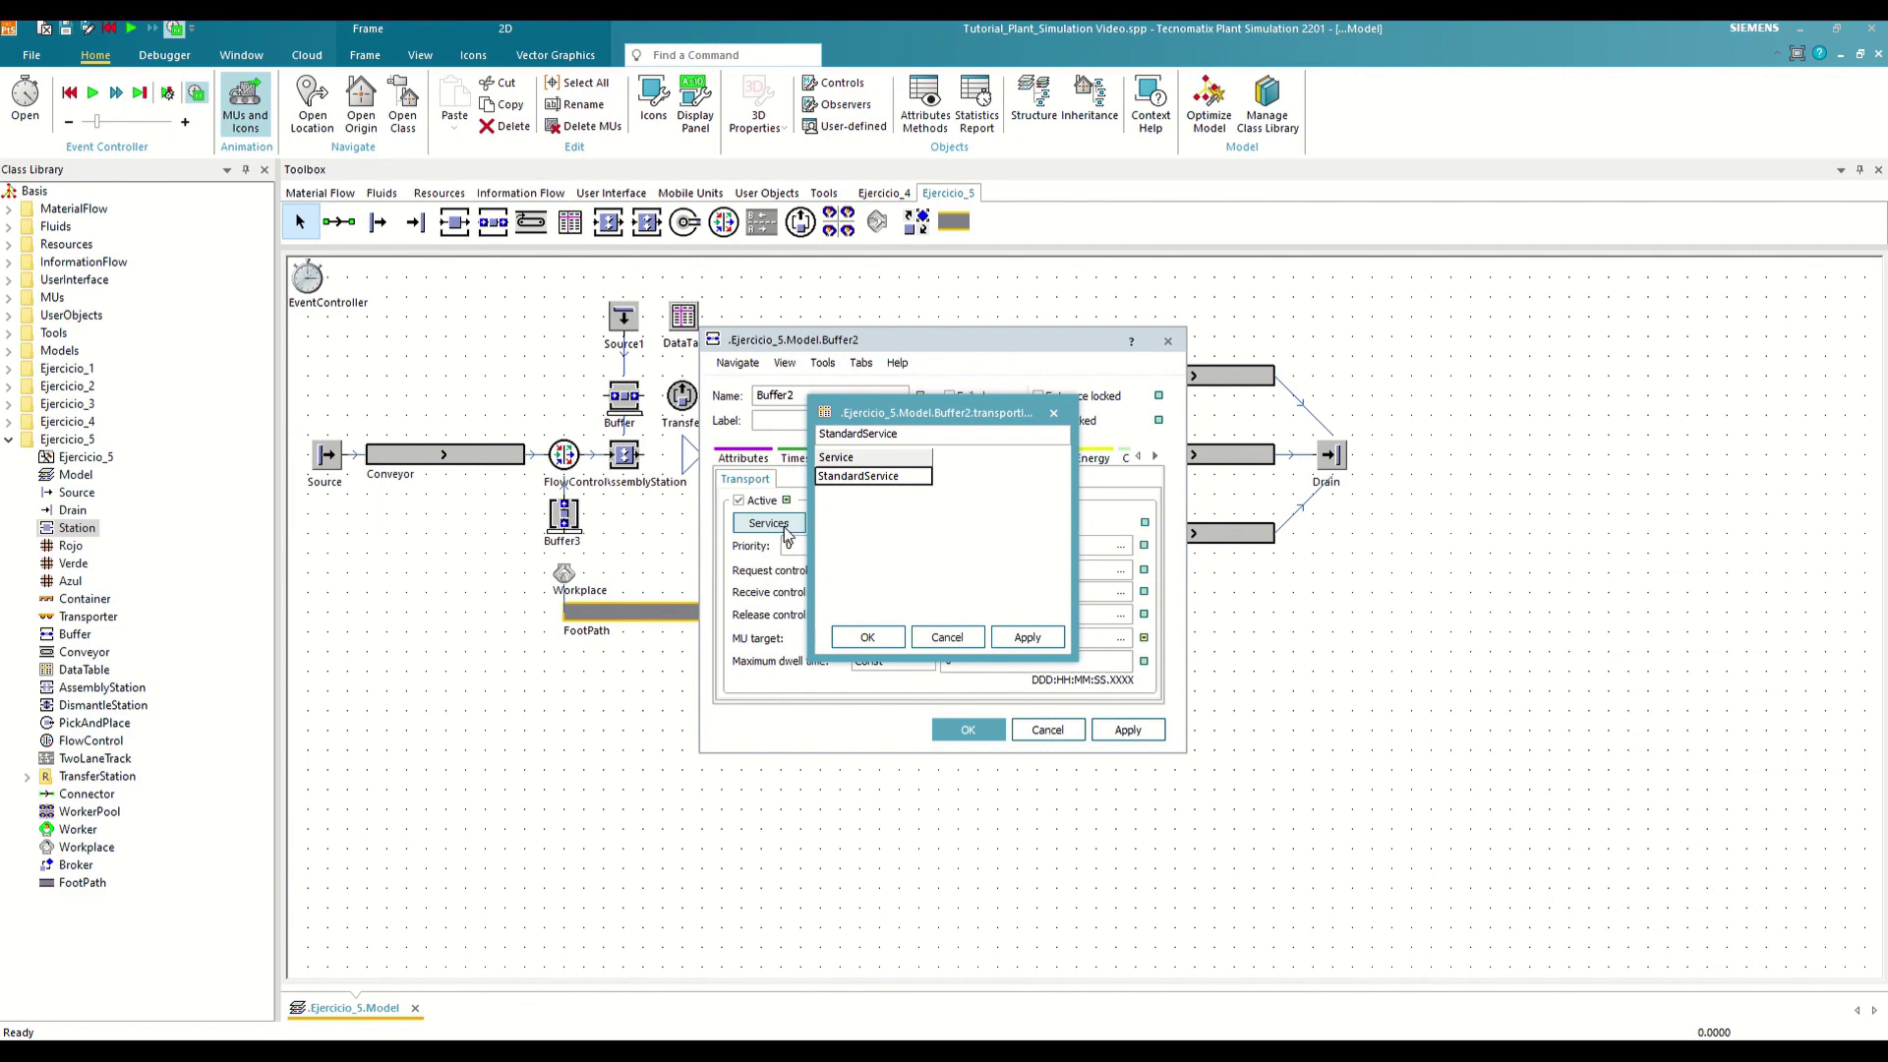
type("Transporte")
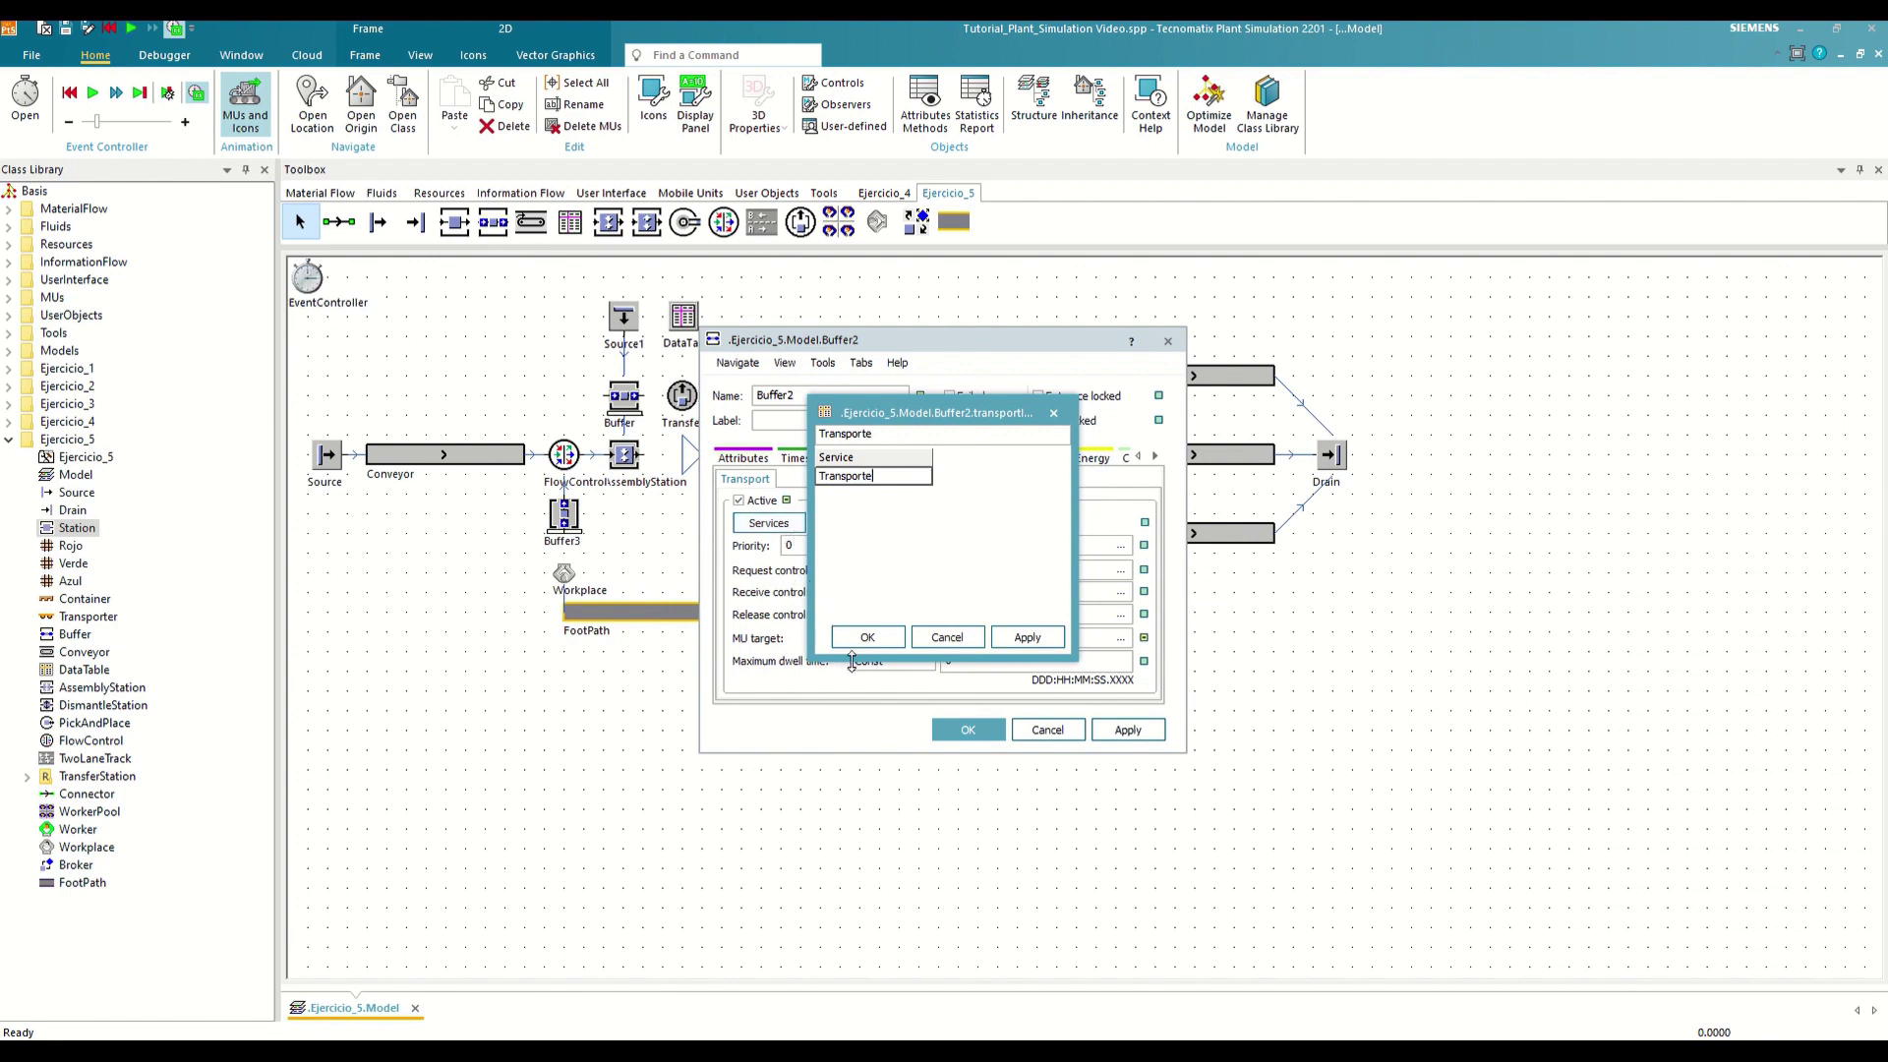
left_click(867, 637)
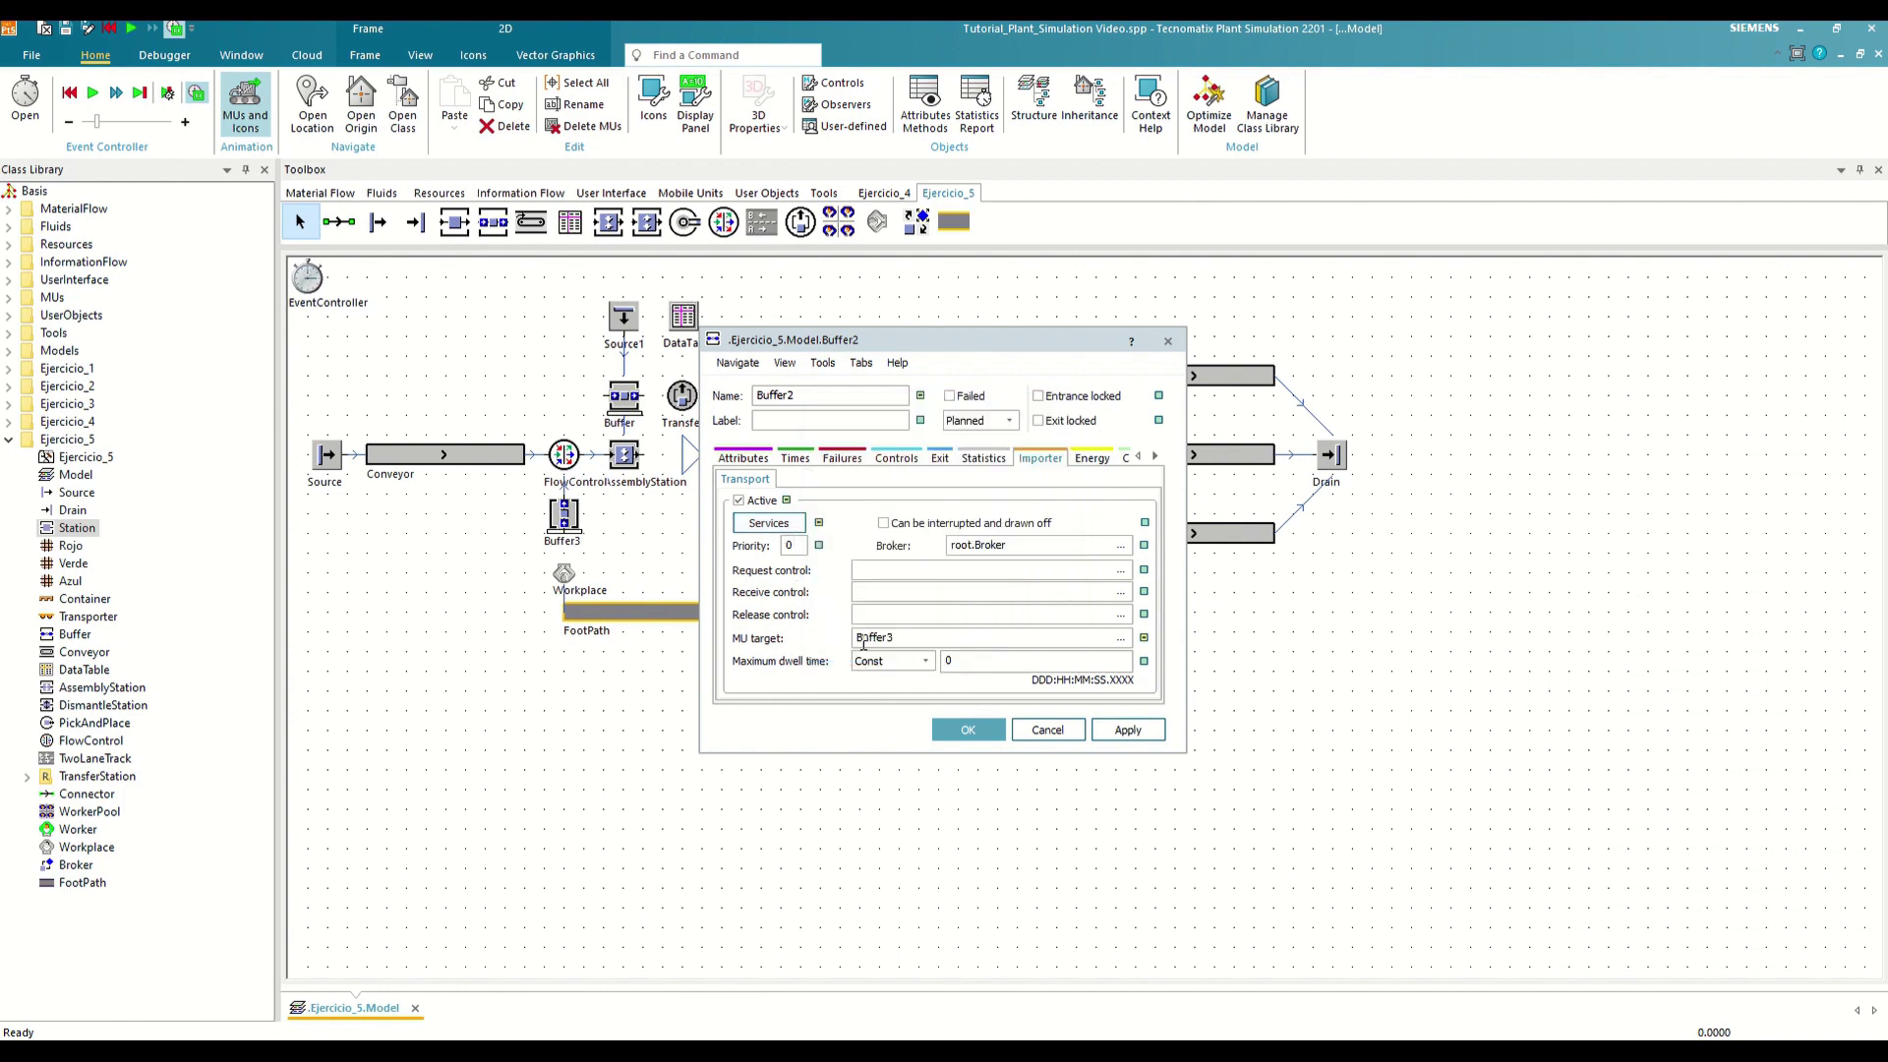
left_click(978, 729)
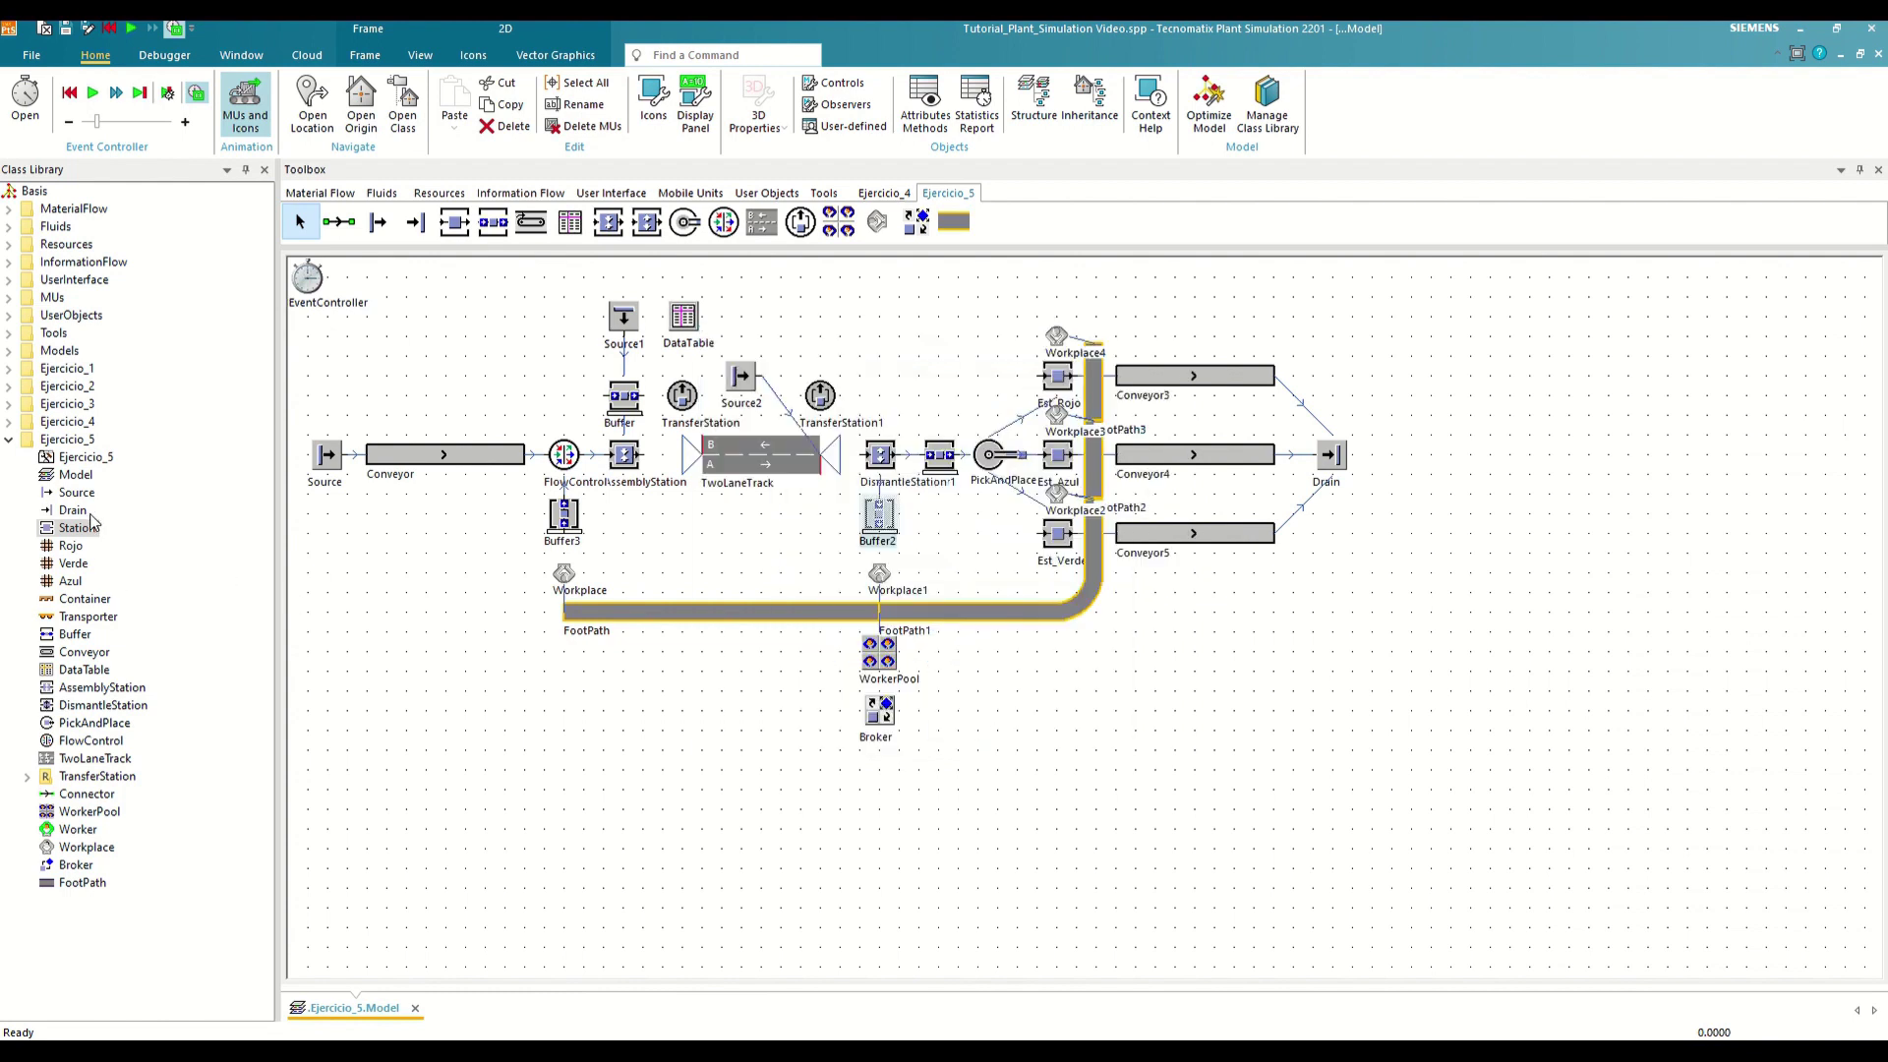
Make the Station class importer request the Proceso service
double_click(85, 526)
left_click(1024, 458)
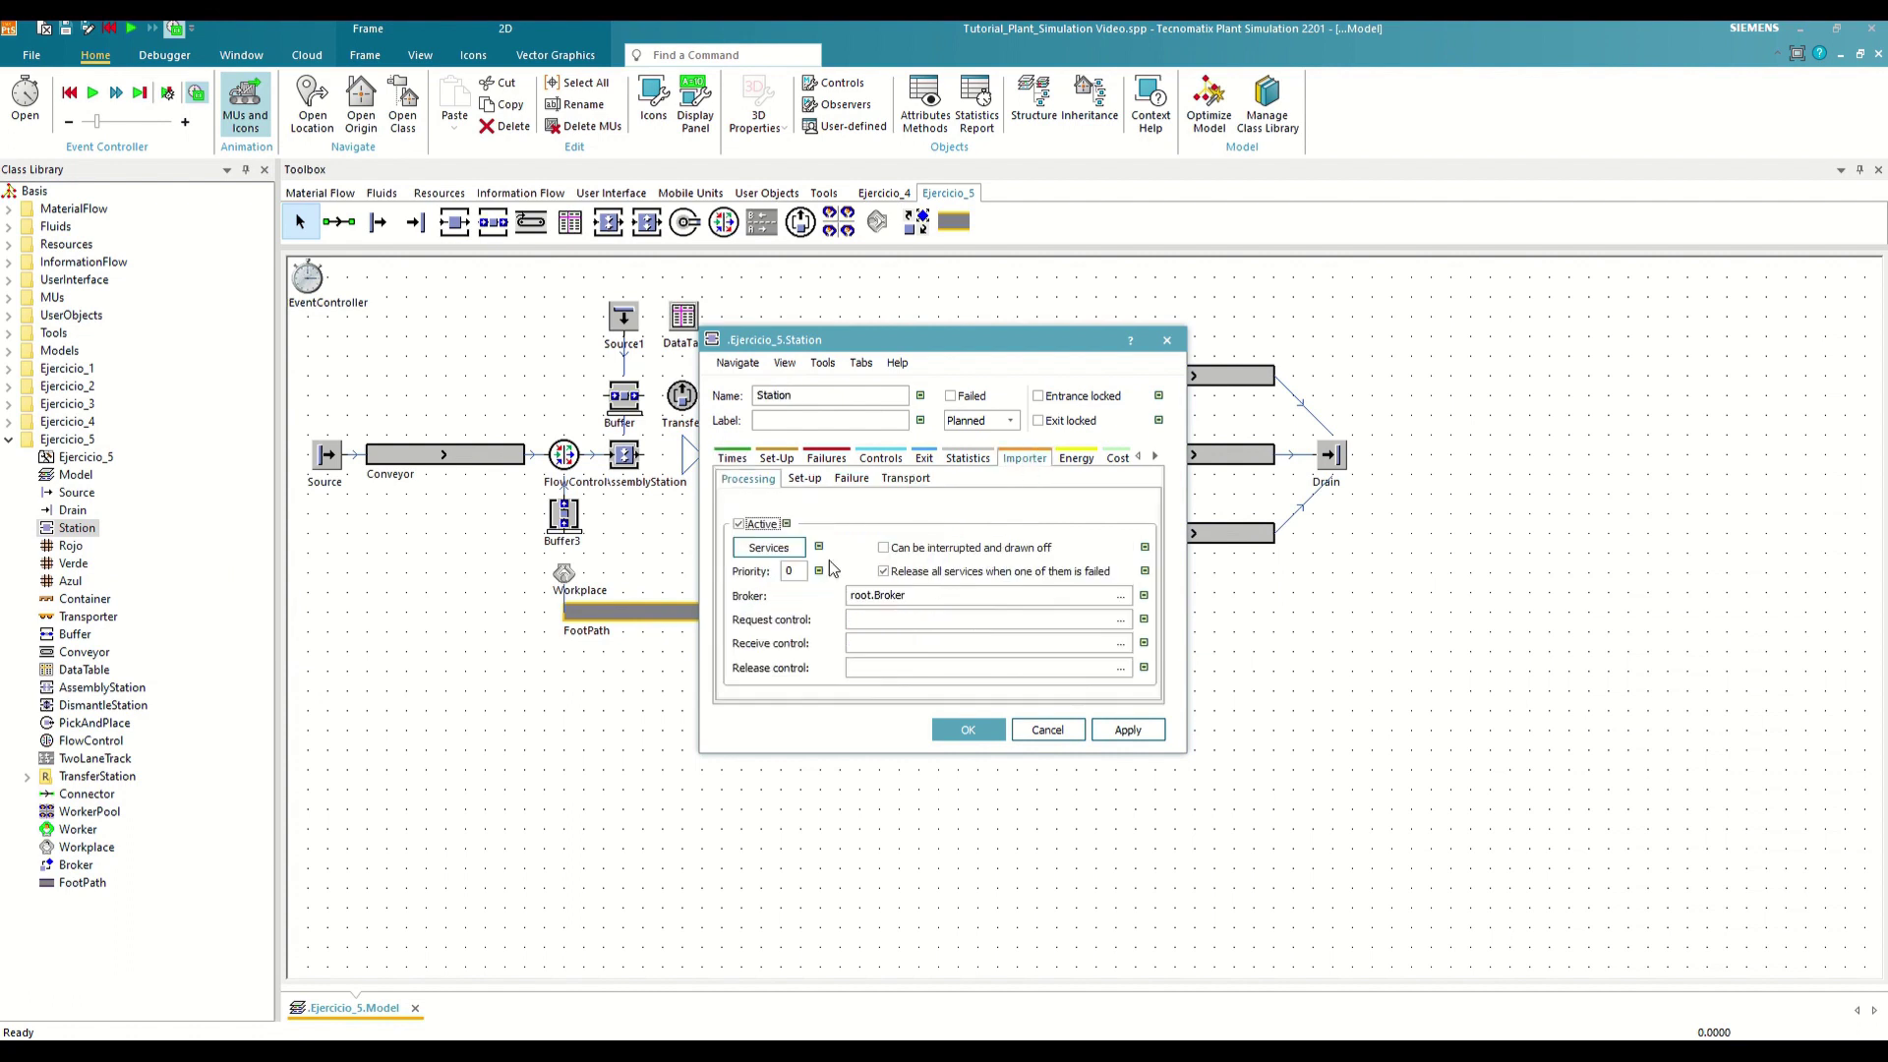
left_click(787, 549)
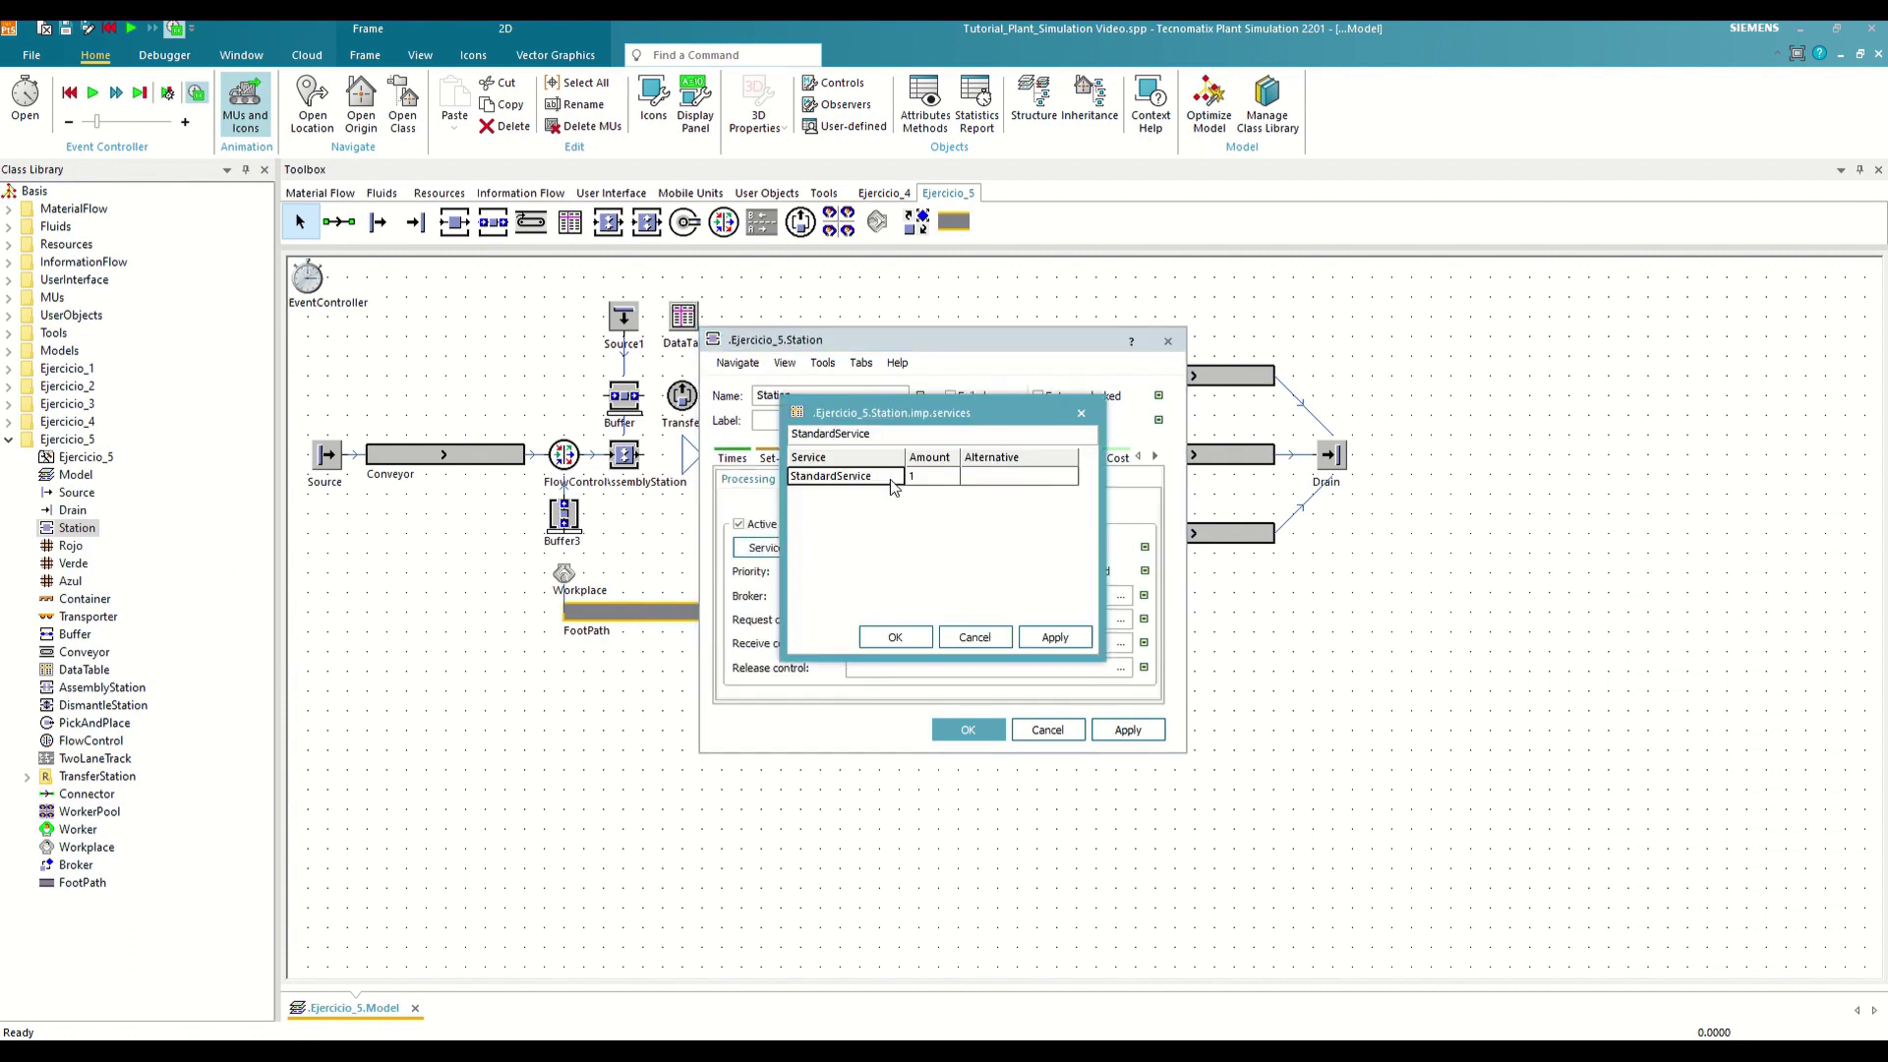
left_click(895, 637)
left_click(962, 732)
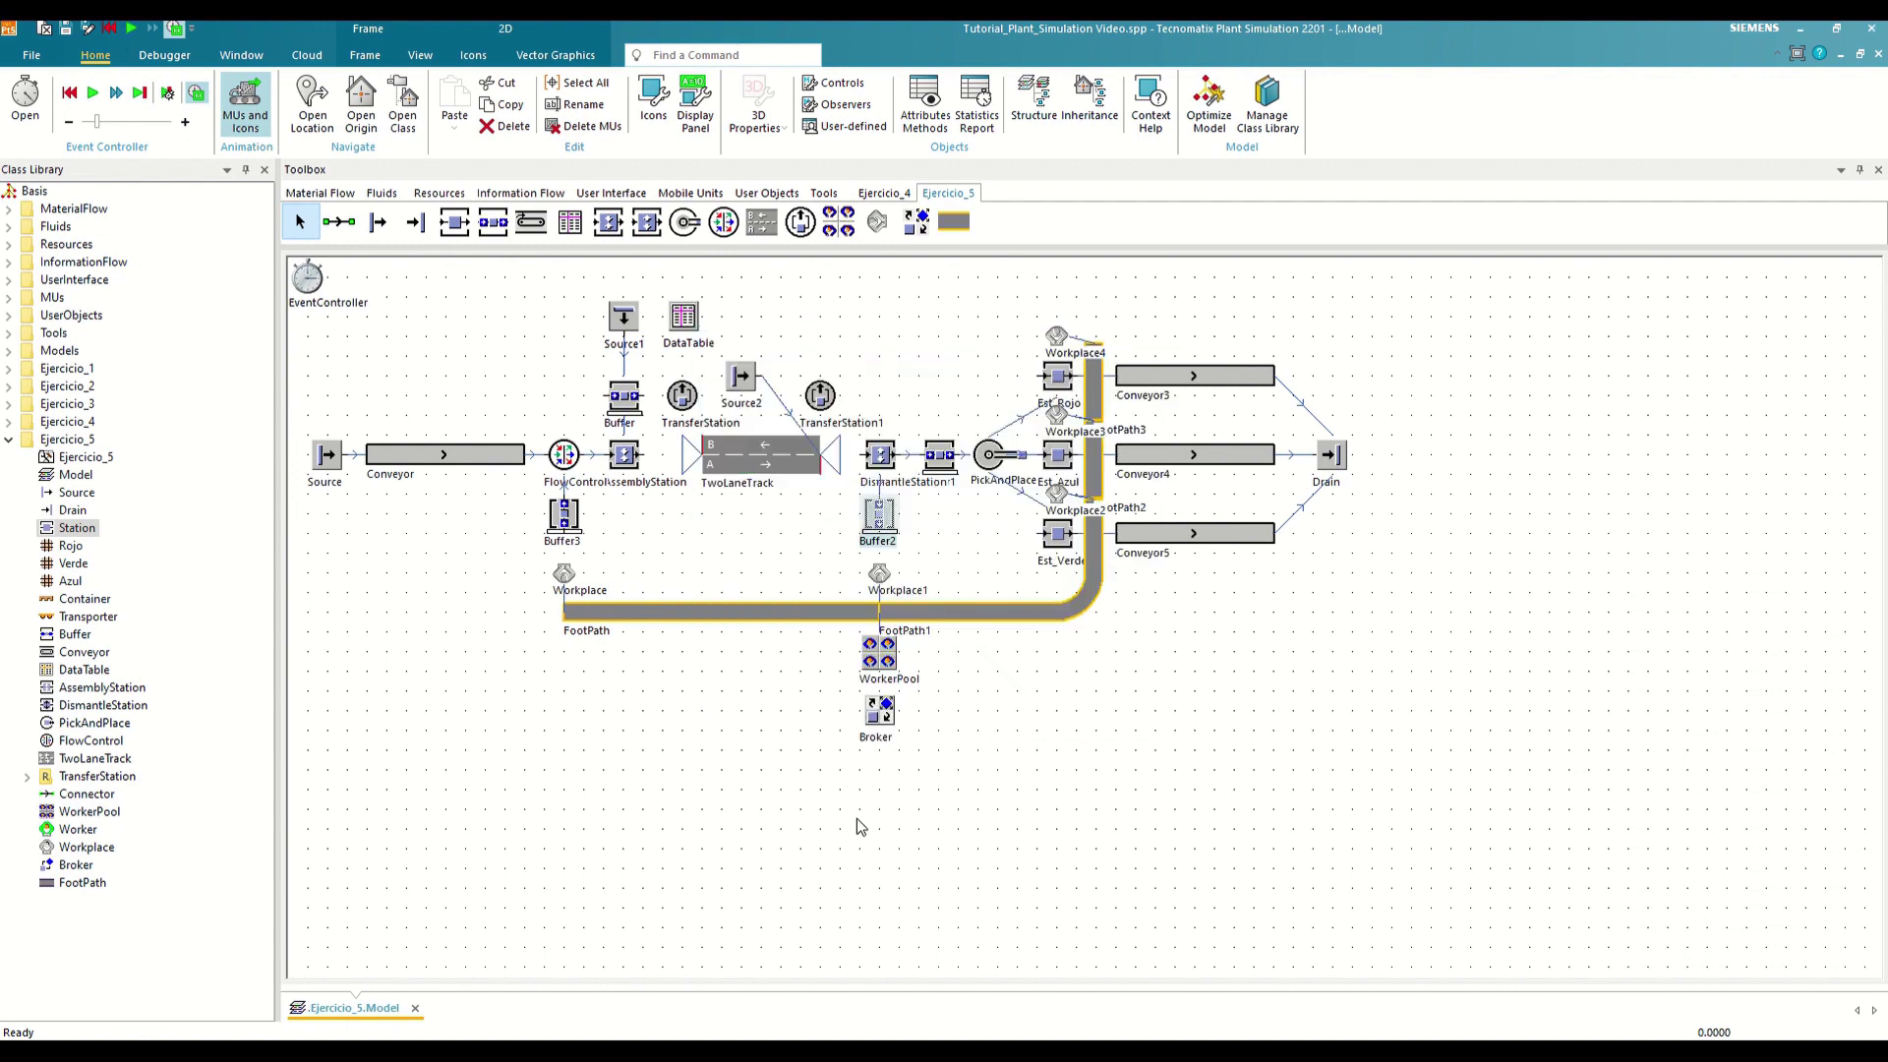
left_click(632, 804)
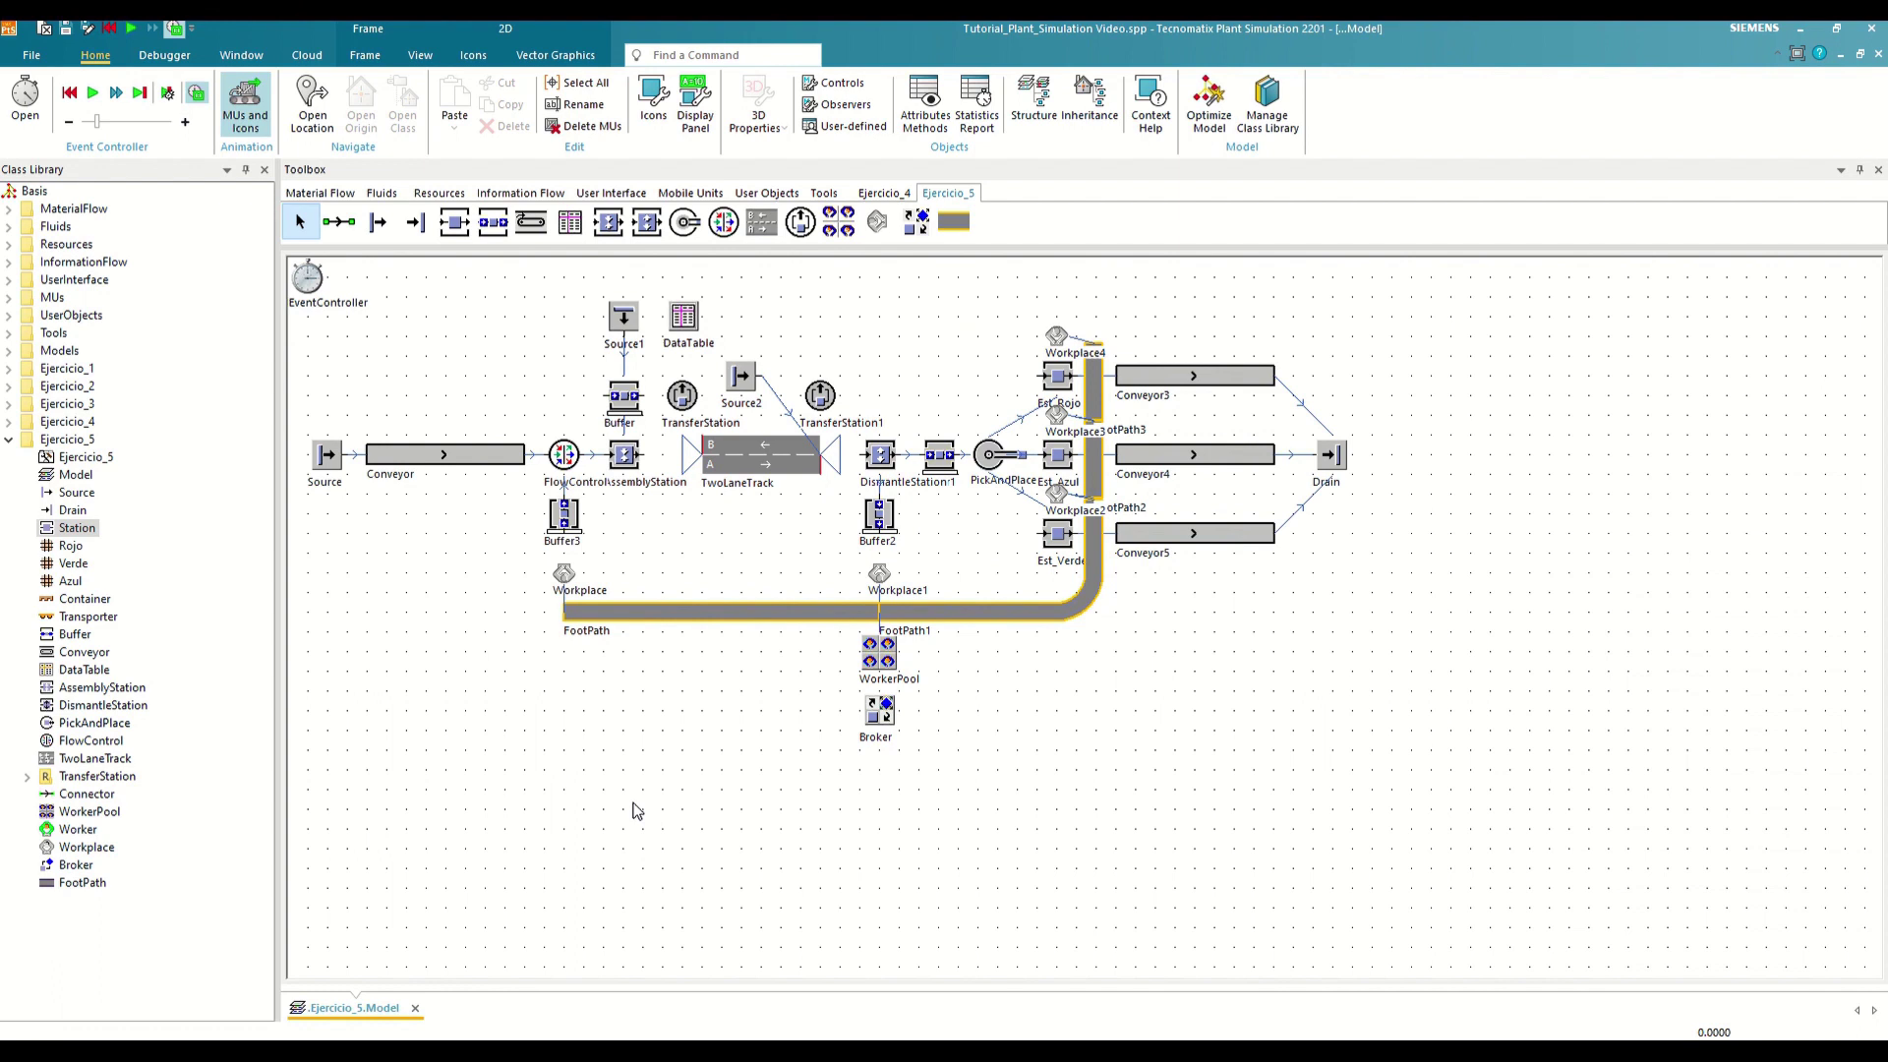
double_click(307, 280)
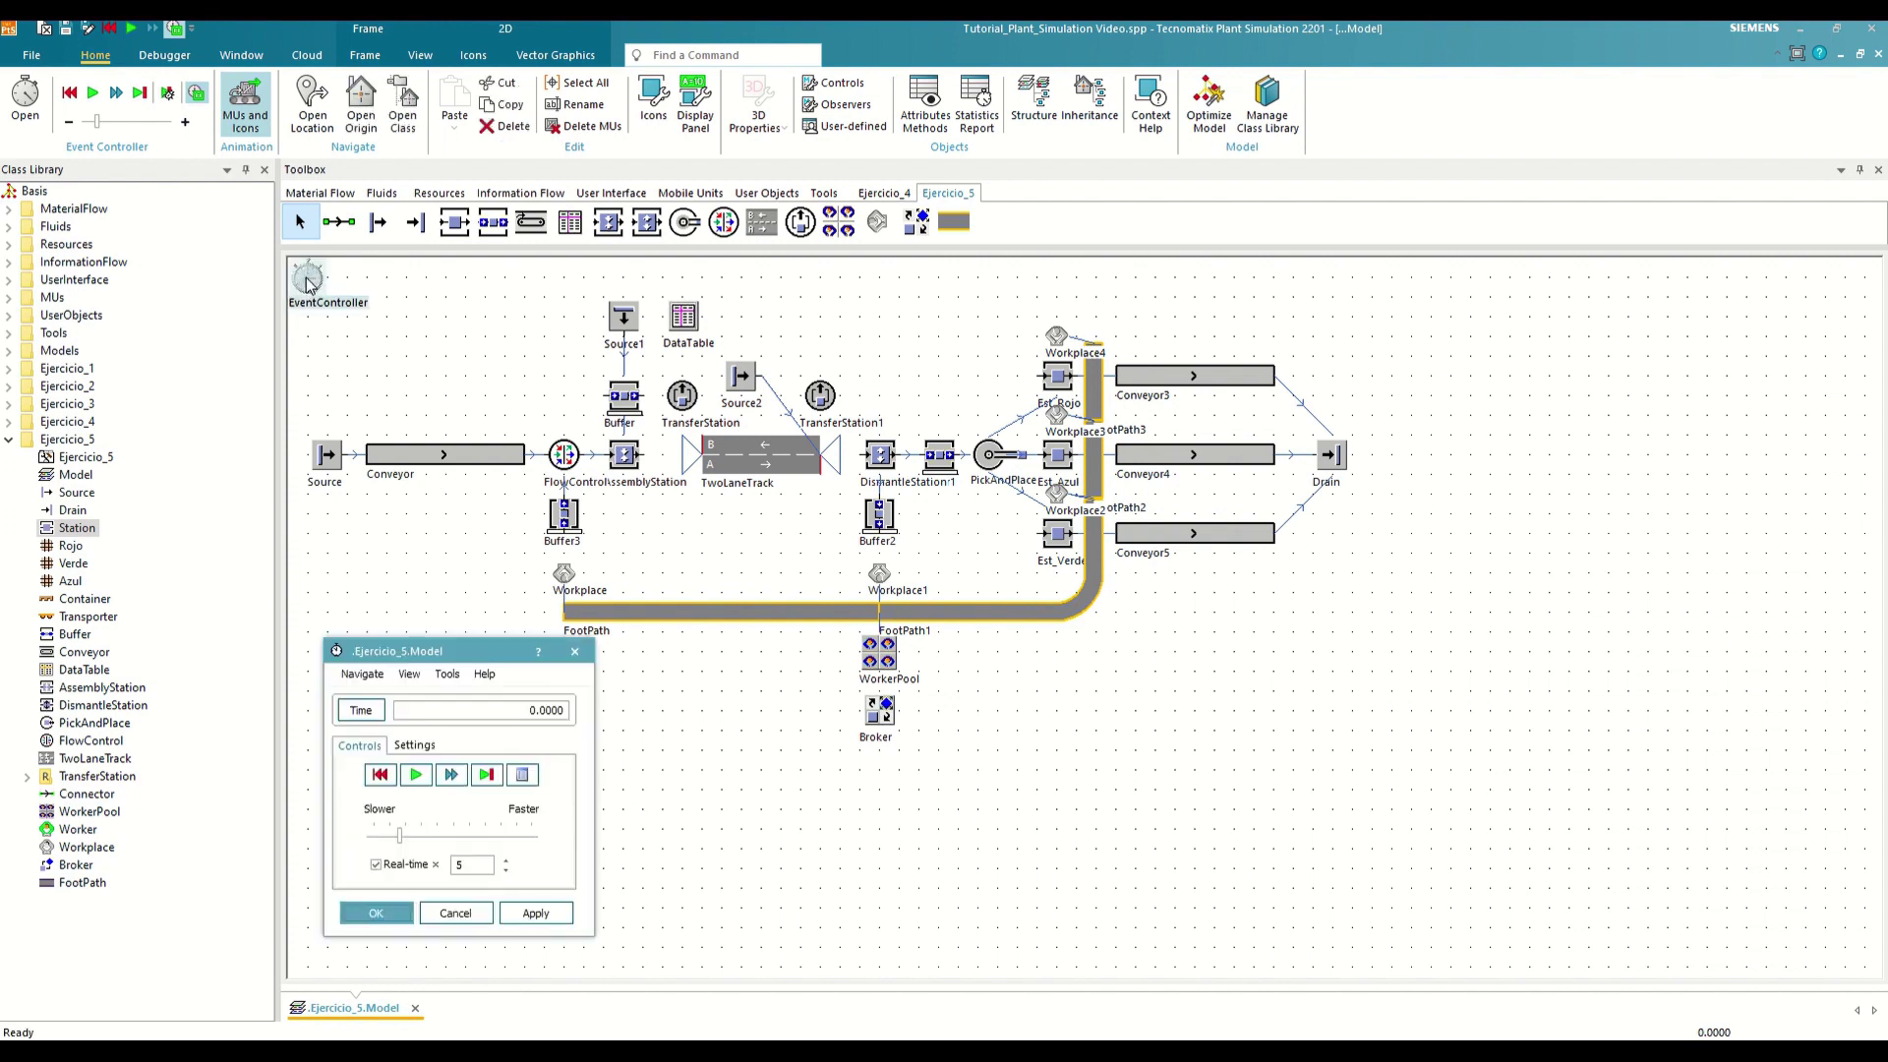
left_click(416, 774)
mouse_move(399, 835)
left_mouse_down()
mouse_move(507, 836)
mouse_move(399, 833)
left_mouse_up()
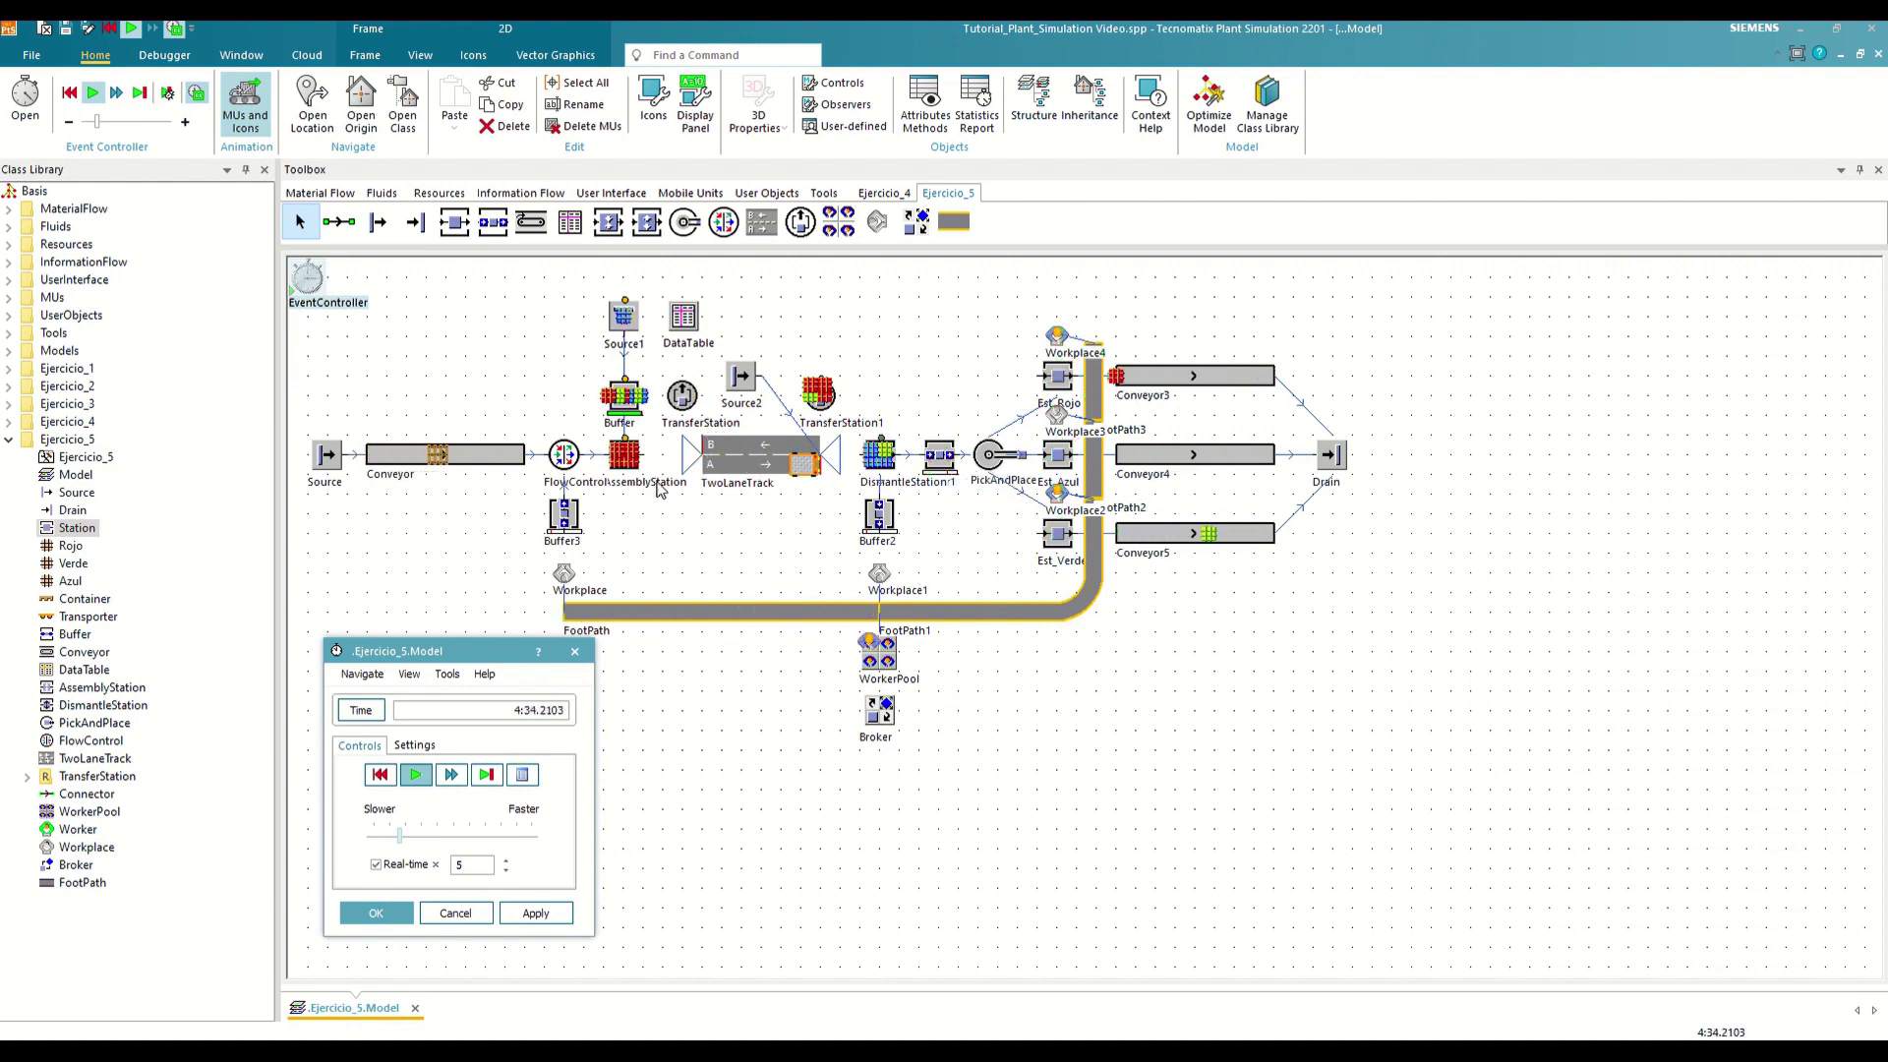
left_click(379, 775)
Open AssemblyStation and DismantleStation settings side by side on their Failures tabs
left_click(575, 650)
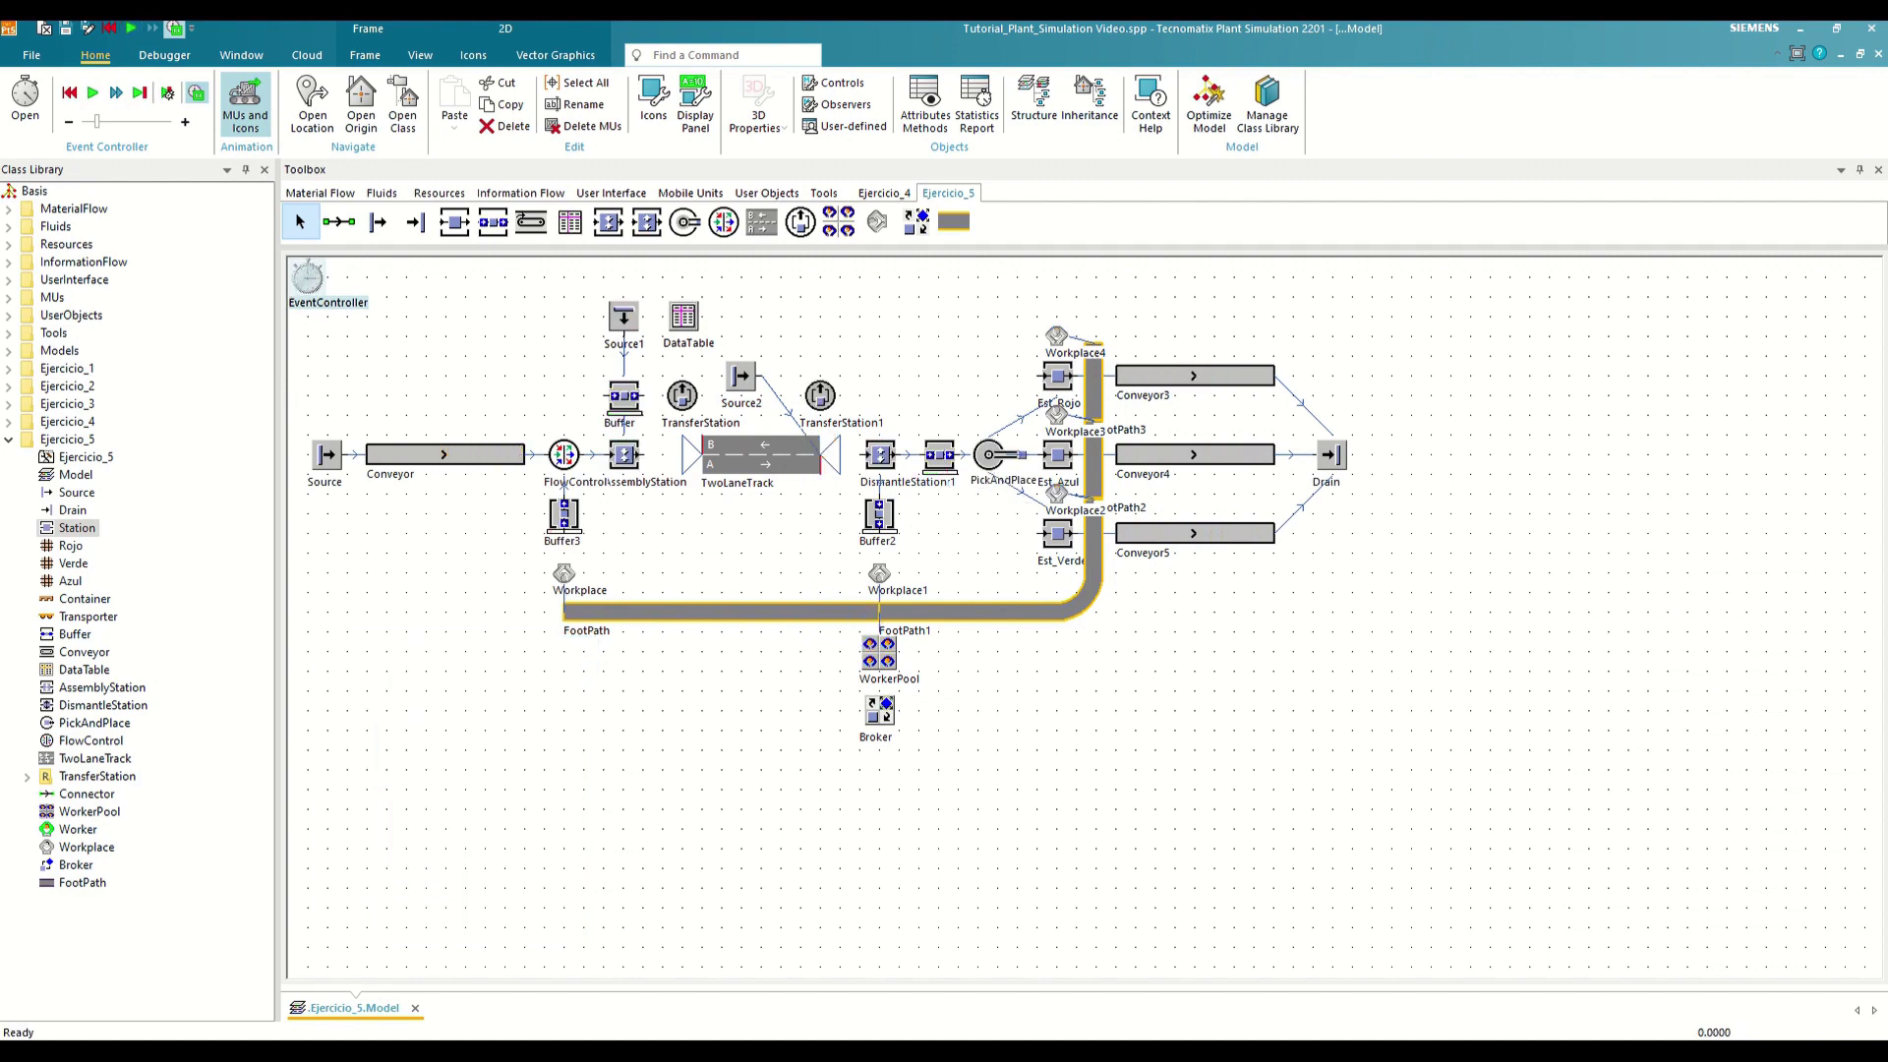
double_click(624, 453)
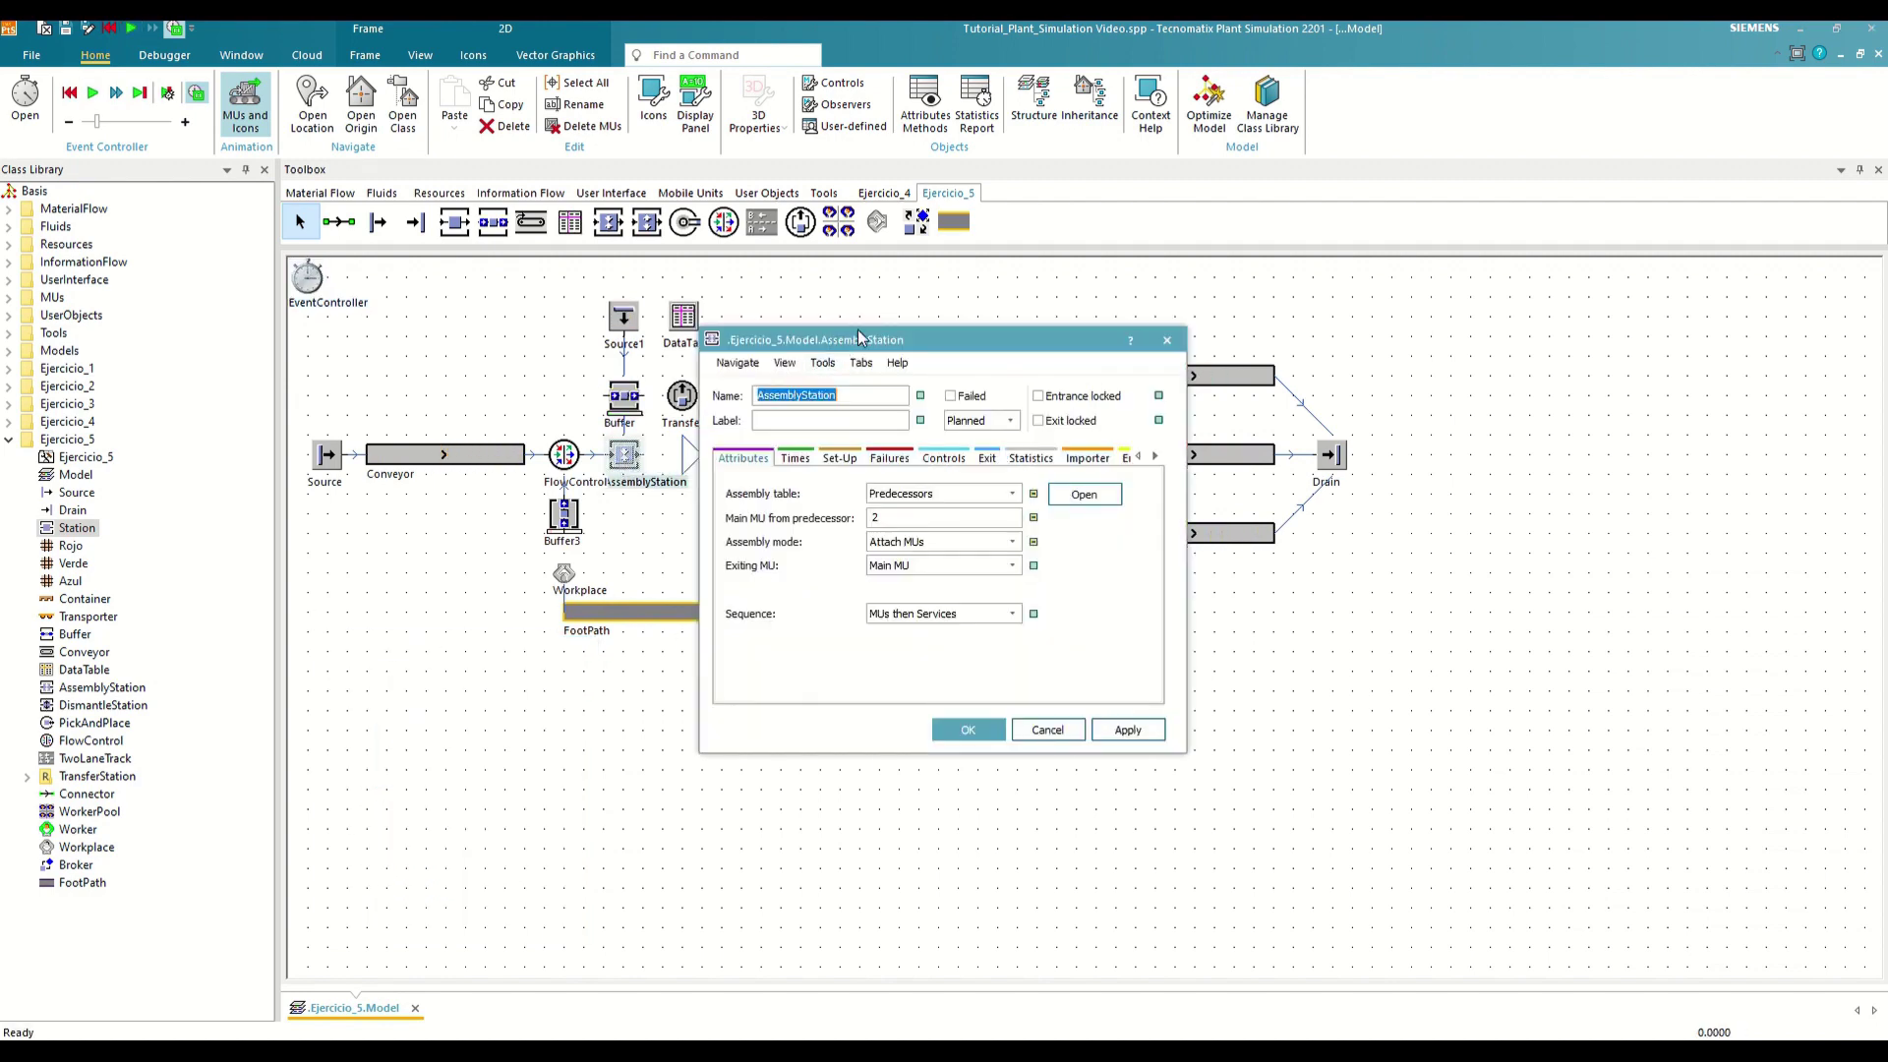
left_click_drag(862, 332, 476, 478)
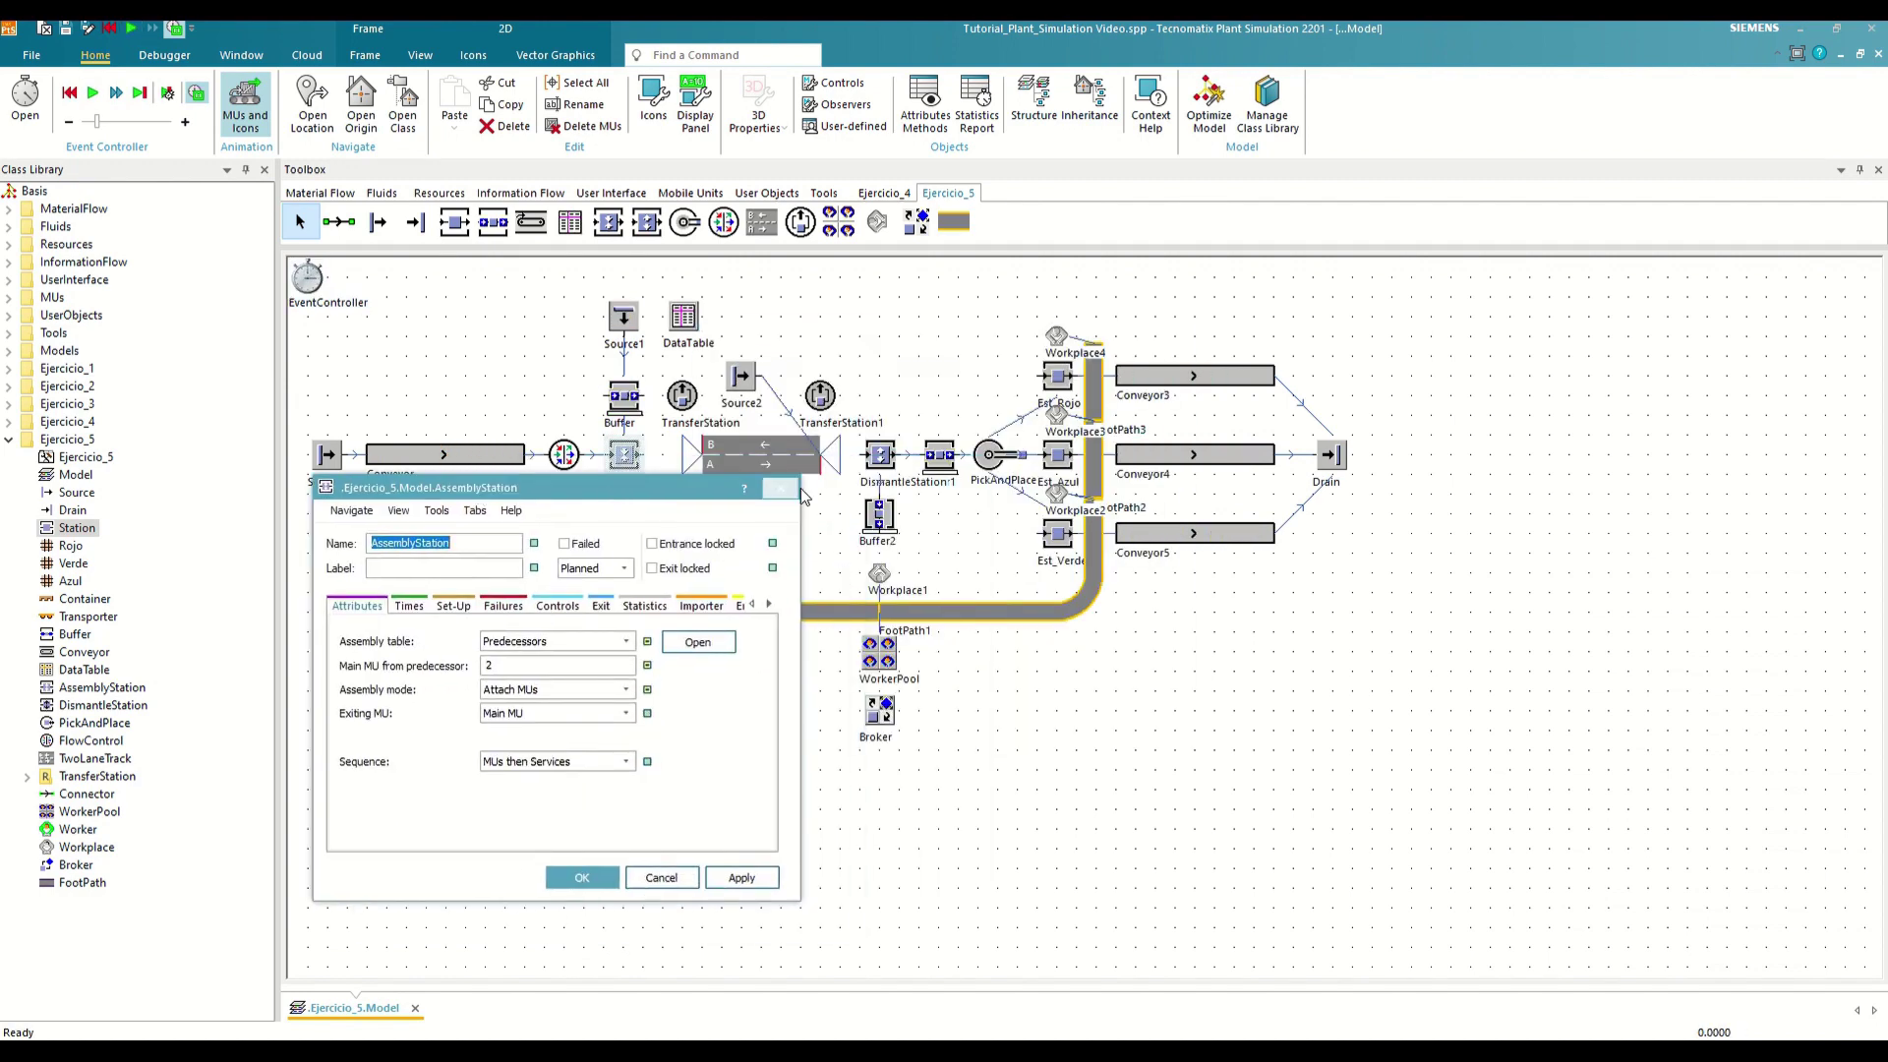
left_click(885, 454)
double_click(882, 453)
left_click_drag(935, 349, 1134, 480)
left_click(502, 605)
left_click(1088, 589)
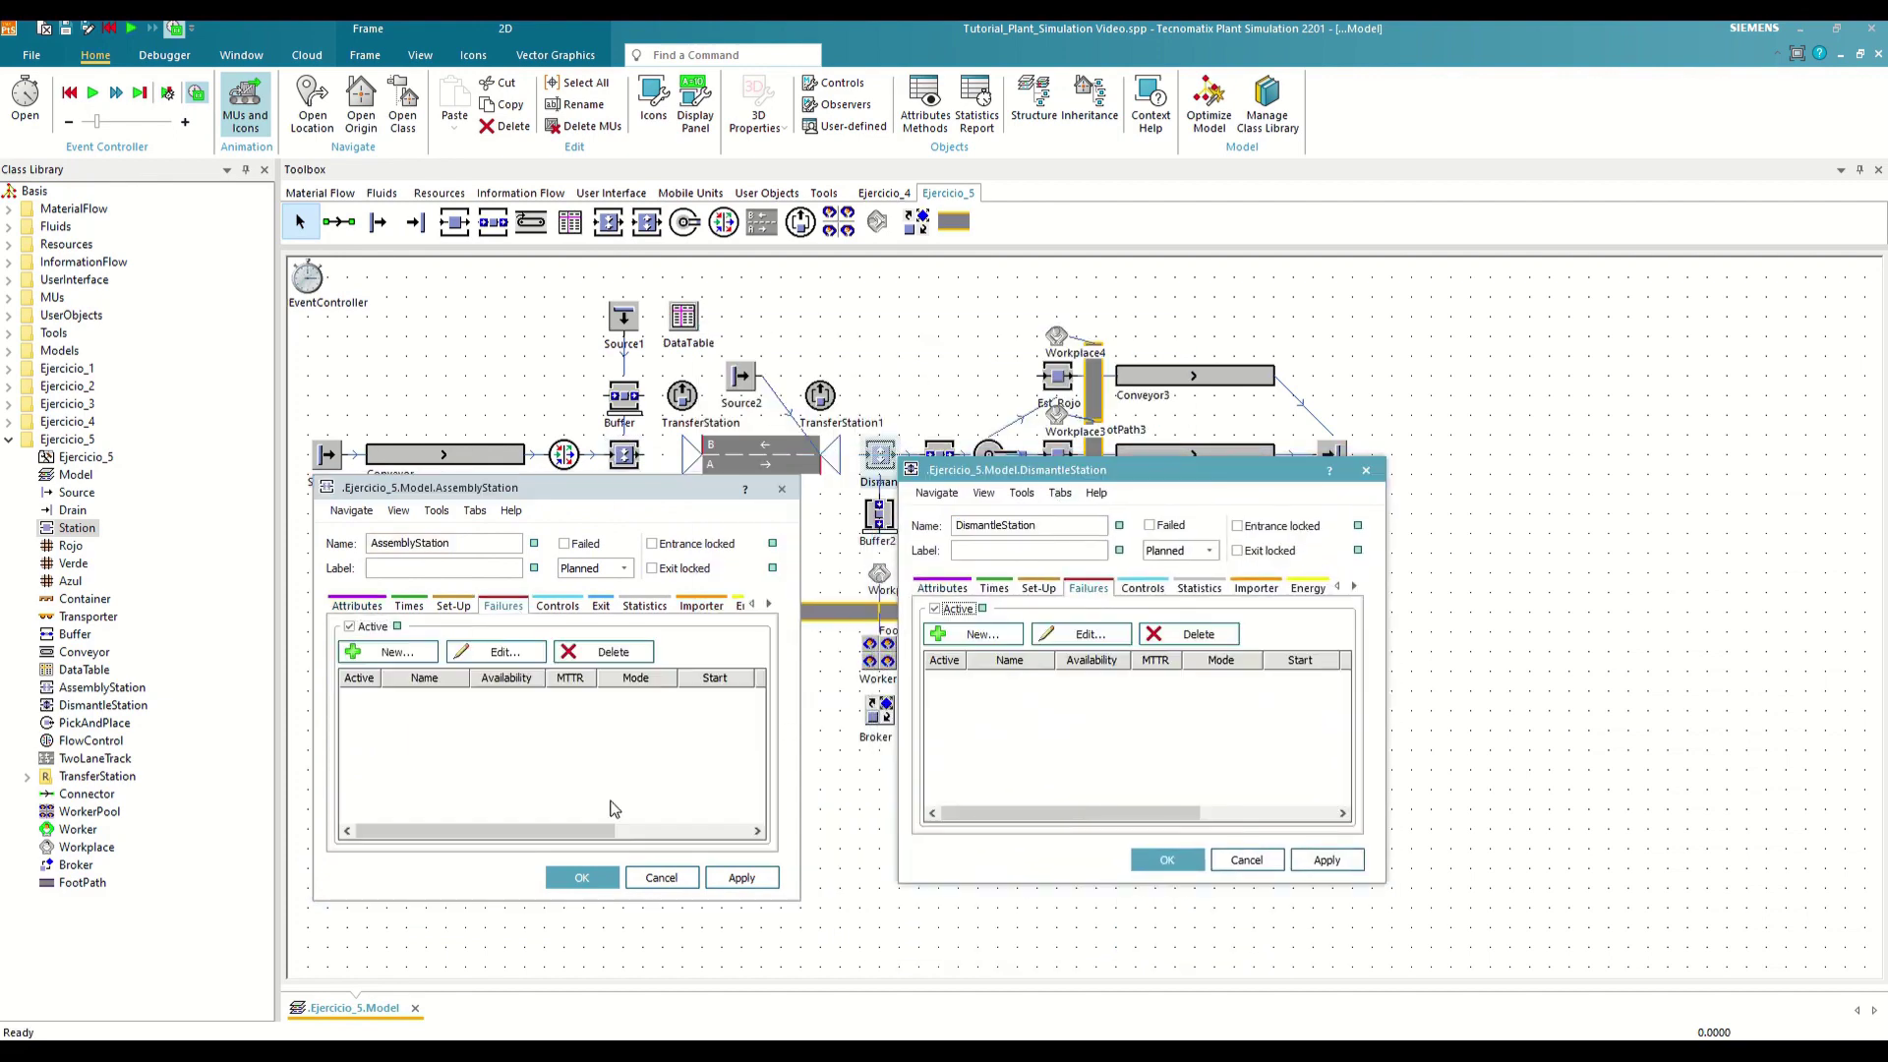
Add a failure with 80% availability and 1:00 MTTR to each station
left_click(396, 652)
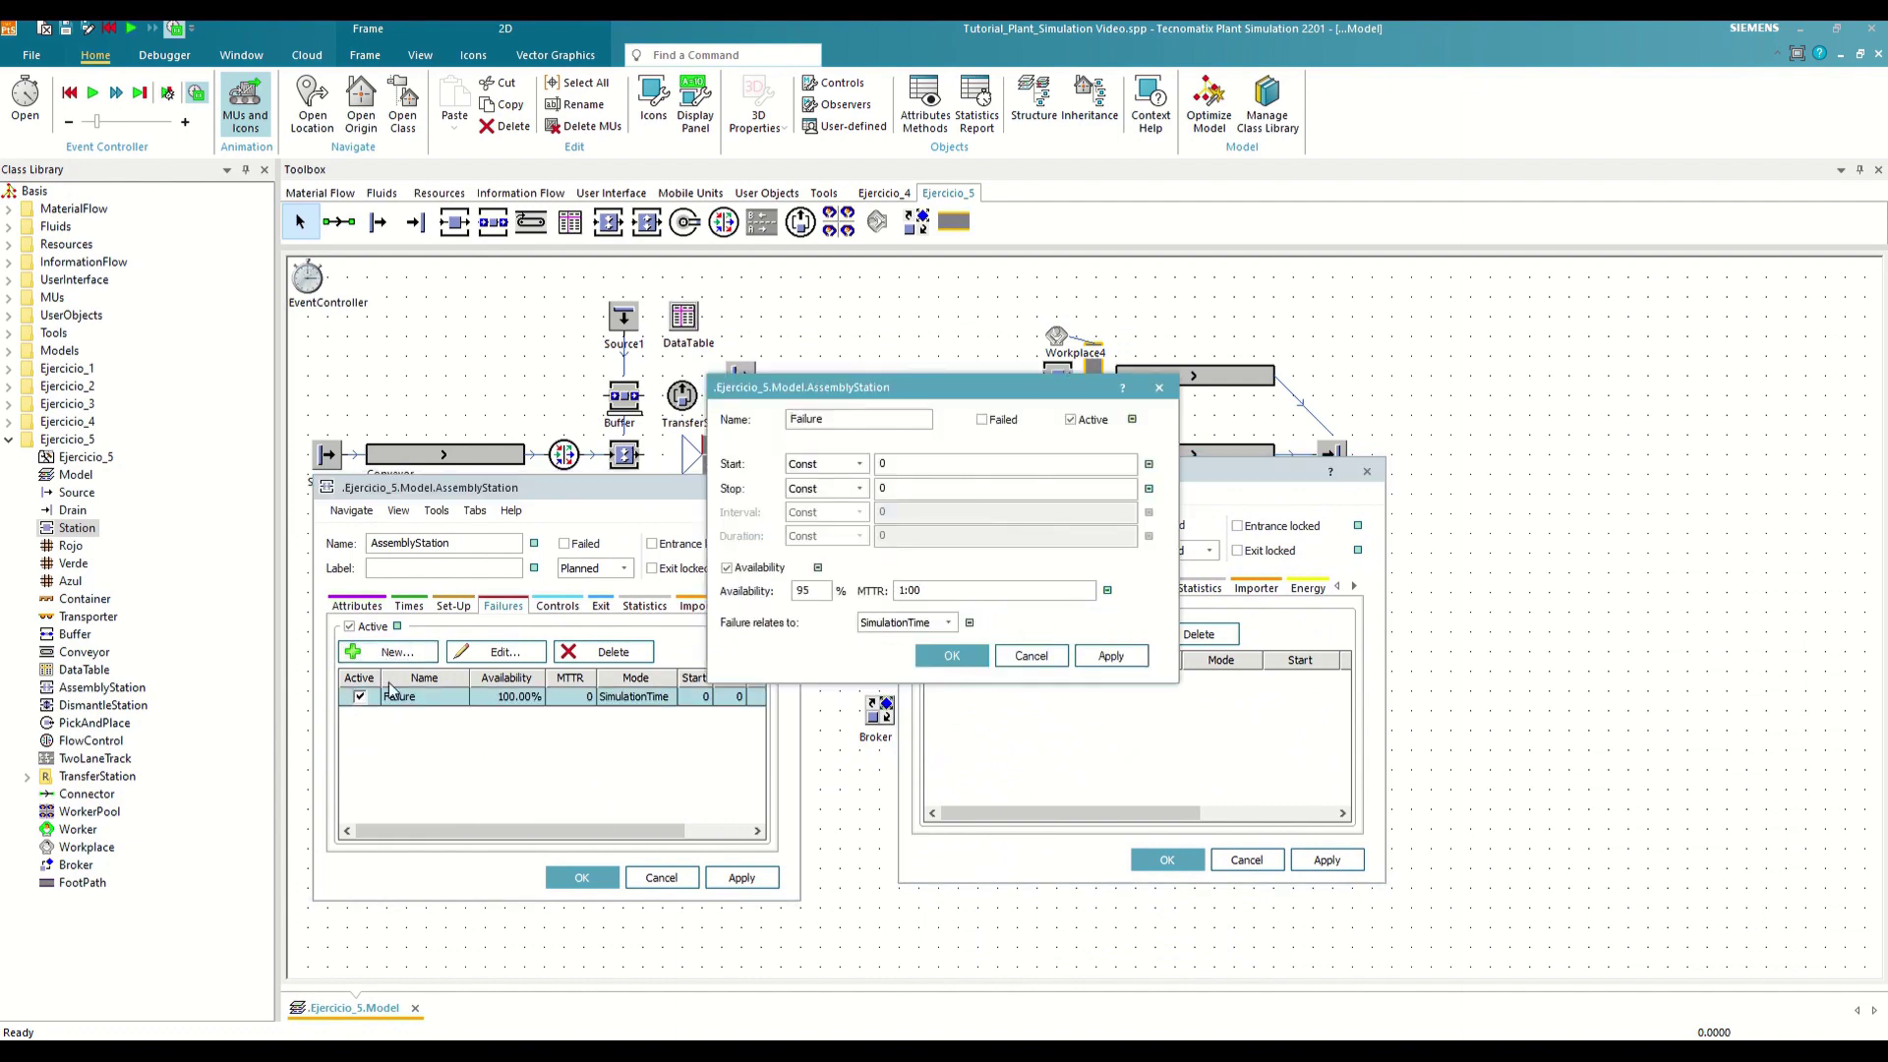
left_click_drag(821, 389, 550, 720)
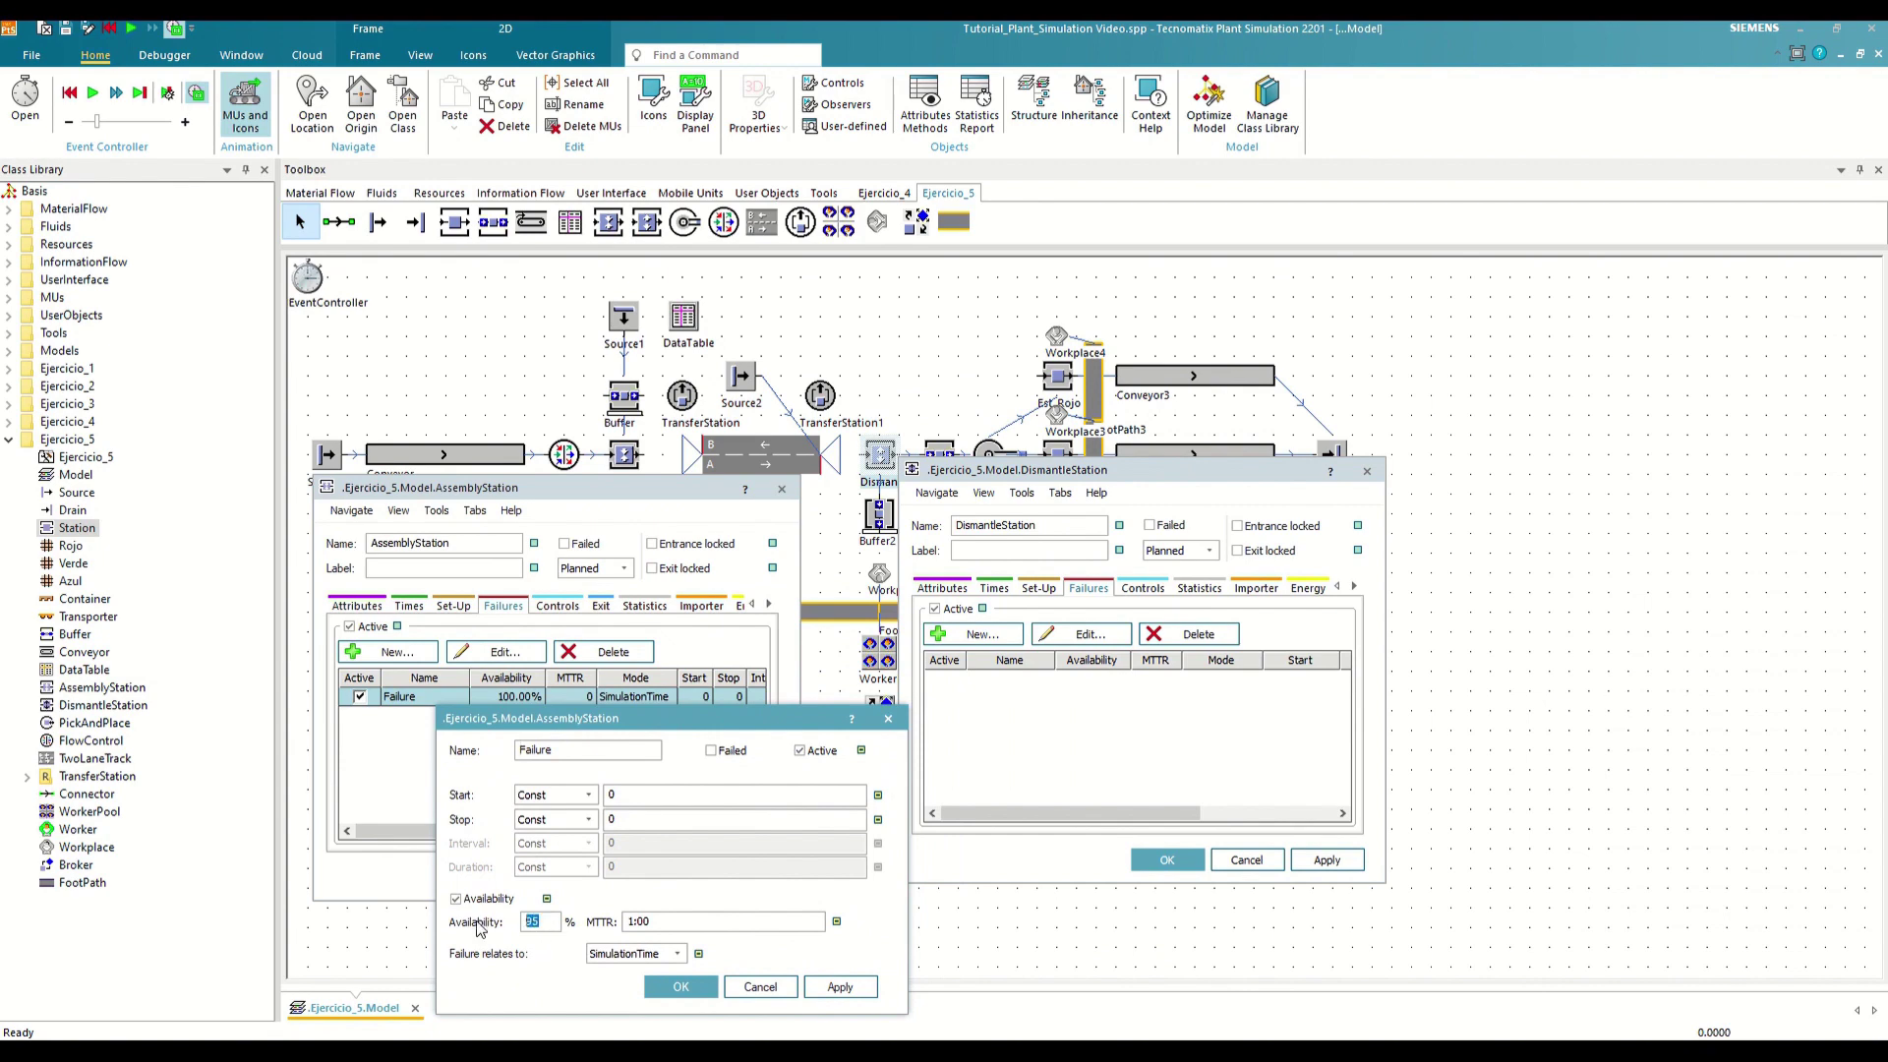
type("80")
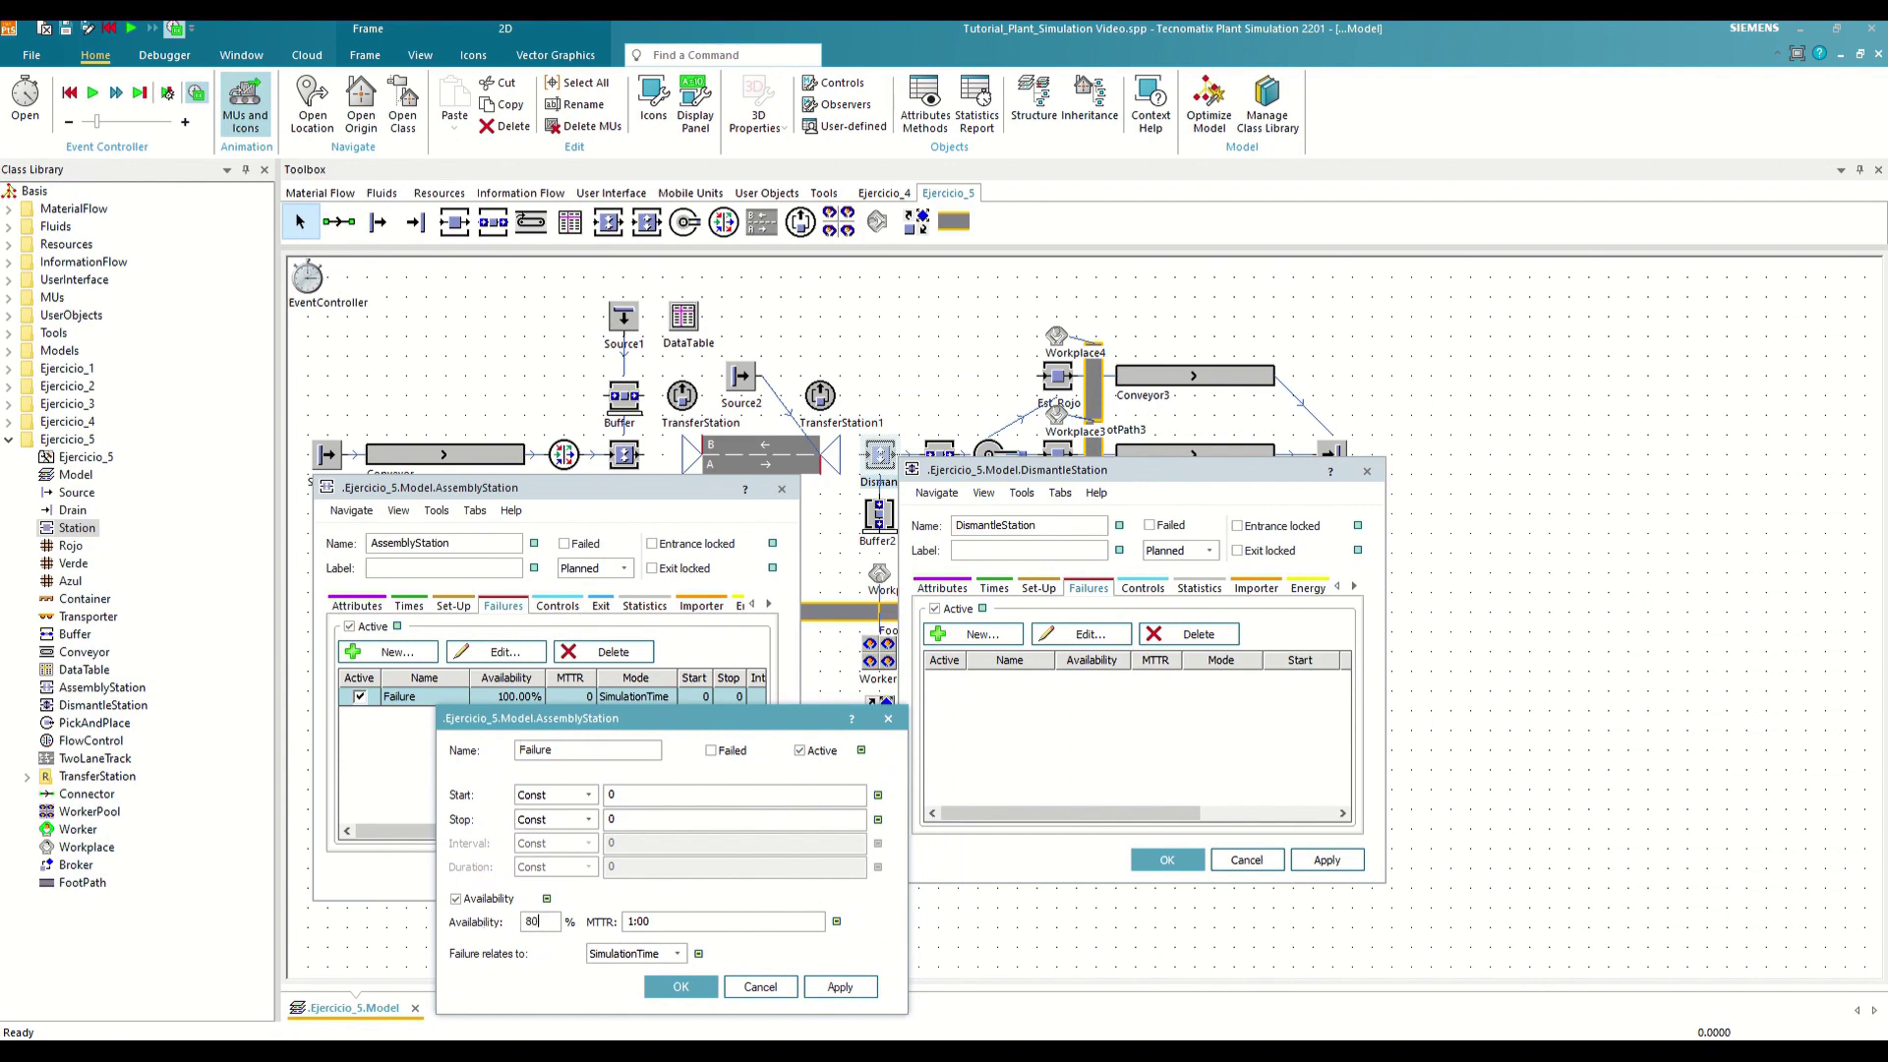
left_click(680, 986)
left_click(975, 634)
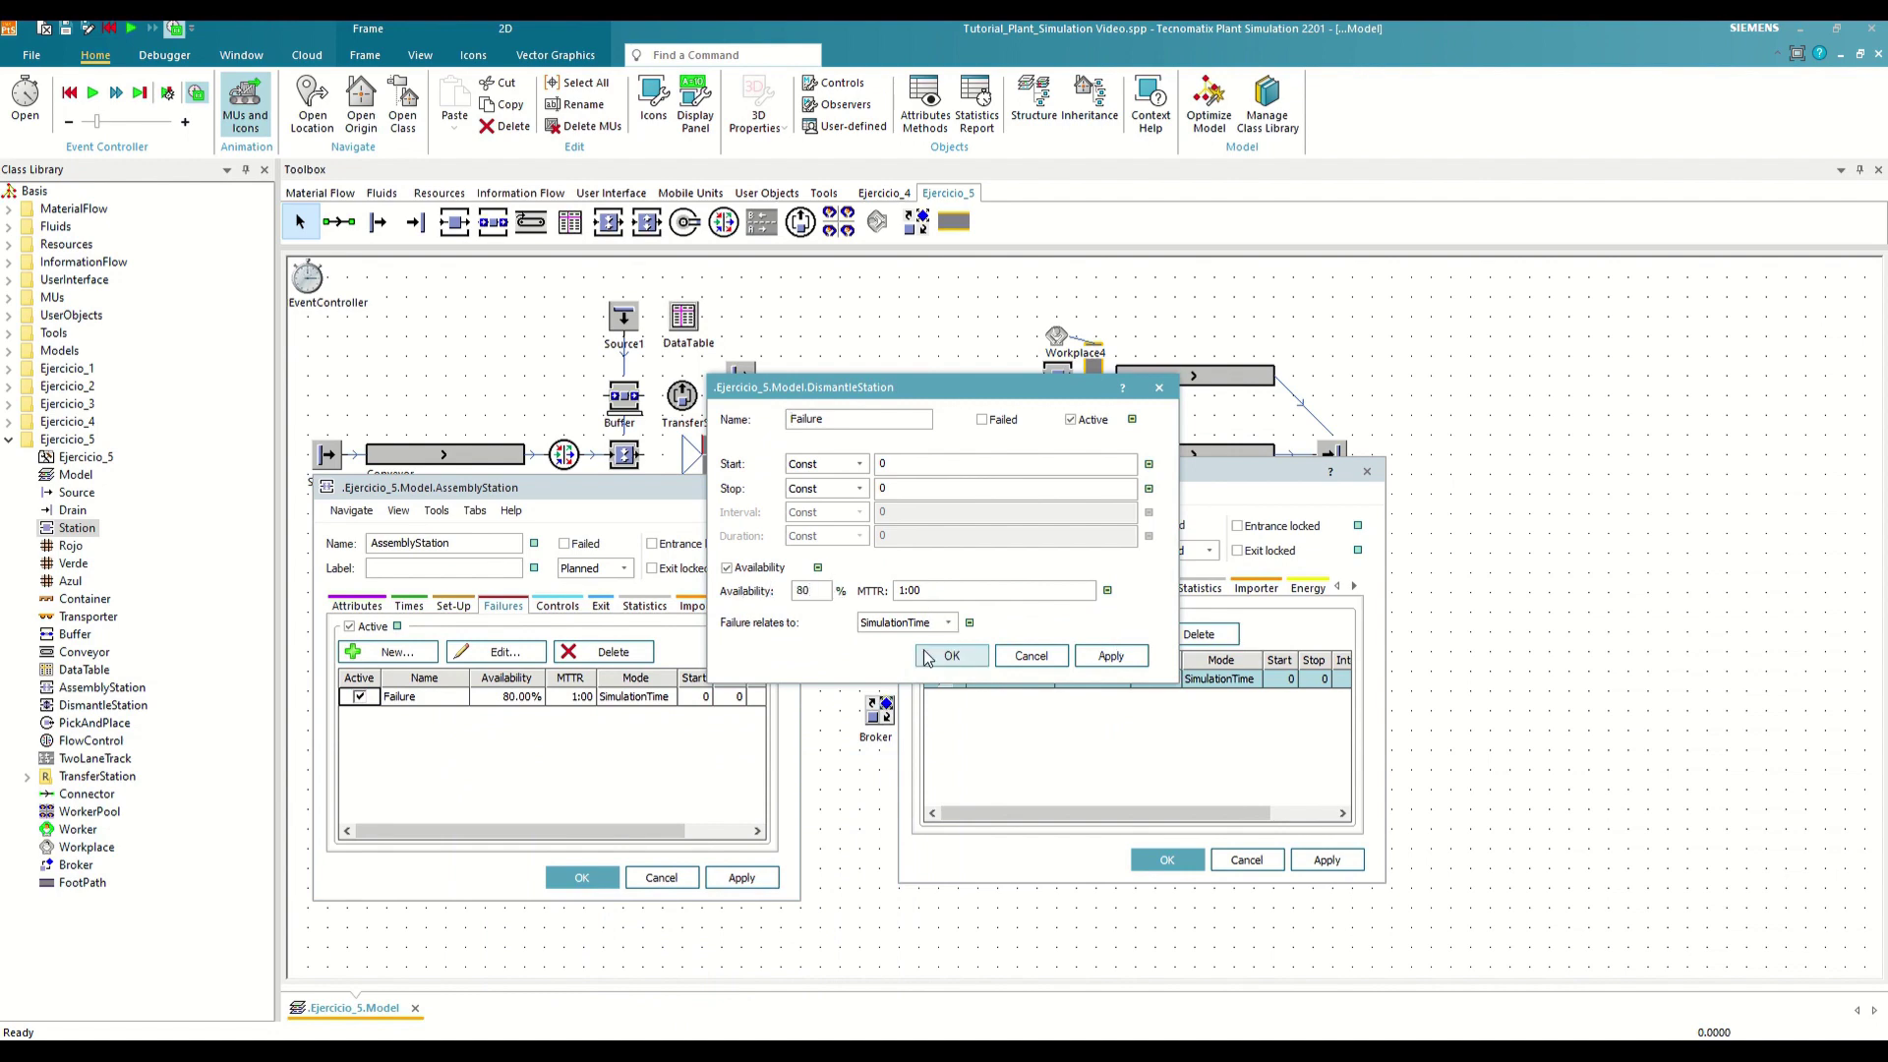
left_click(944, 655)
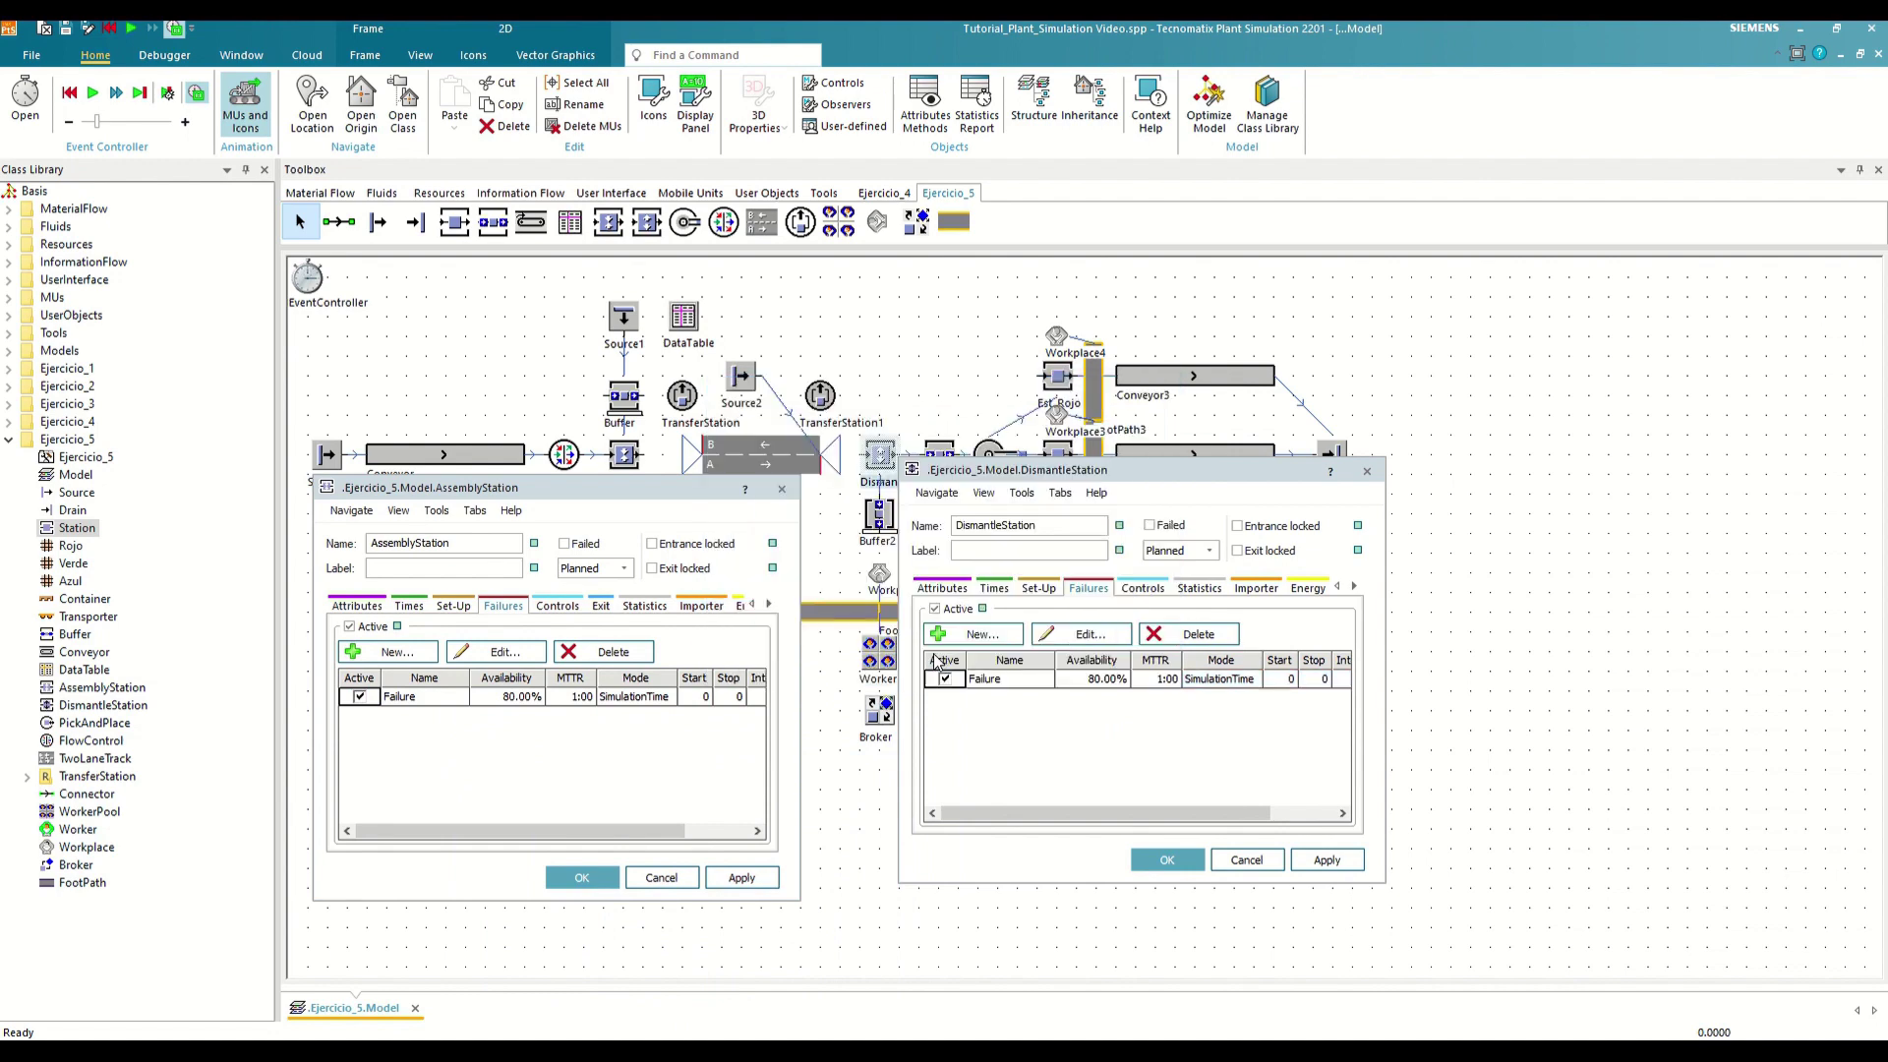
Activate the Importer failure repair by workers on both stations
left_click(700, 606)
left_click(1259, 588)
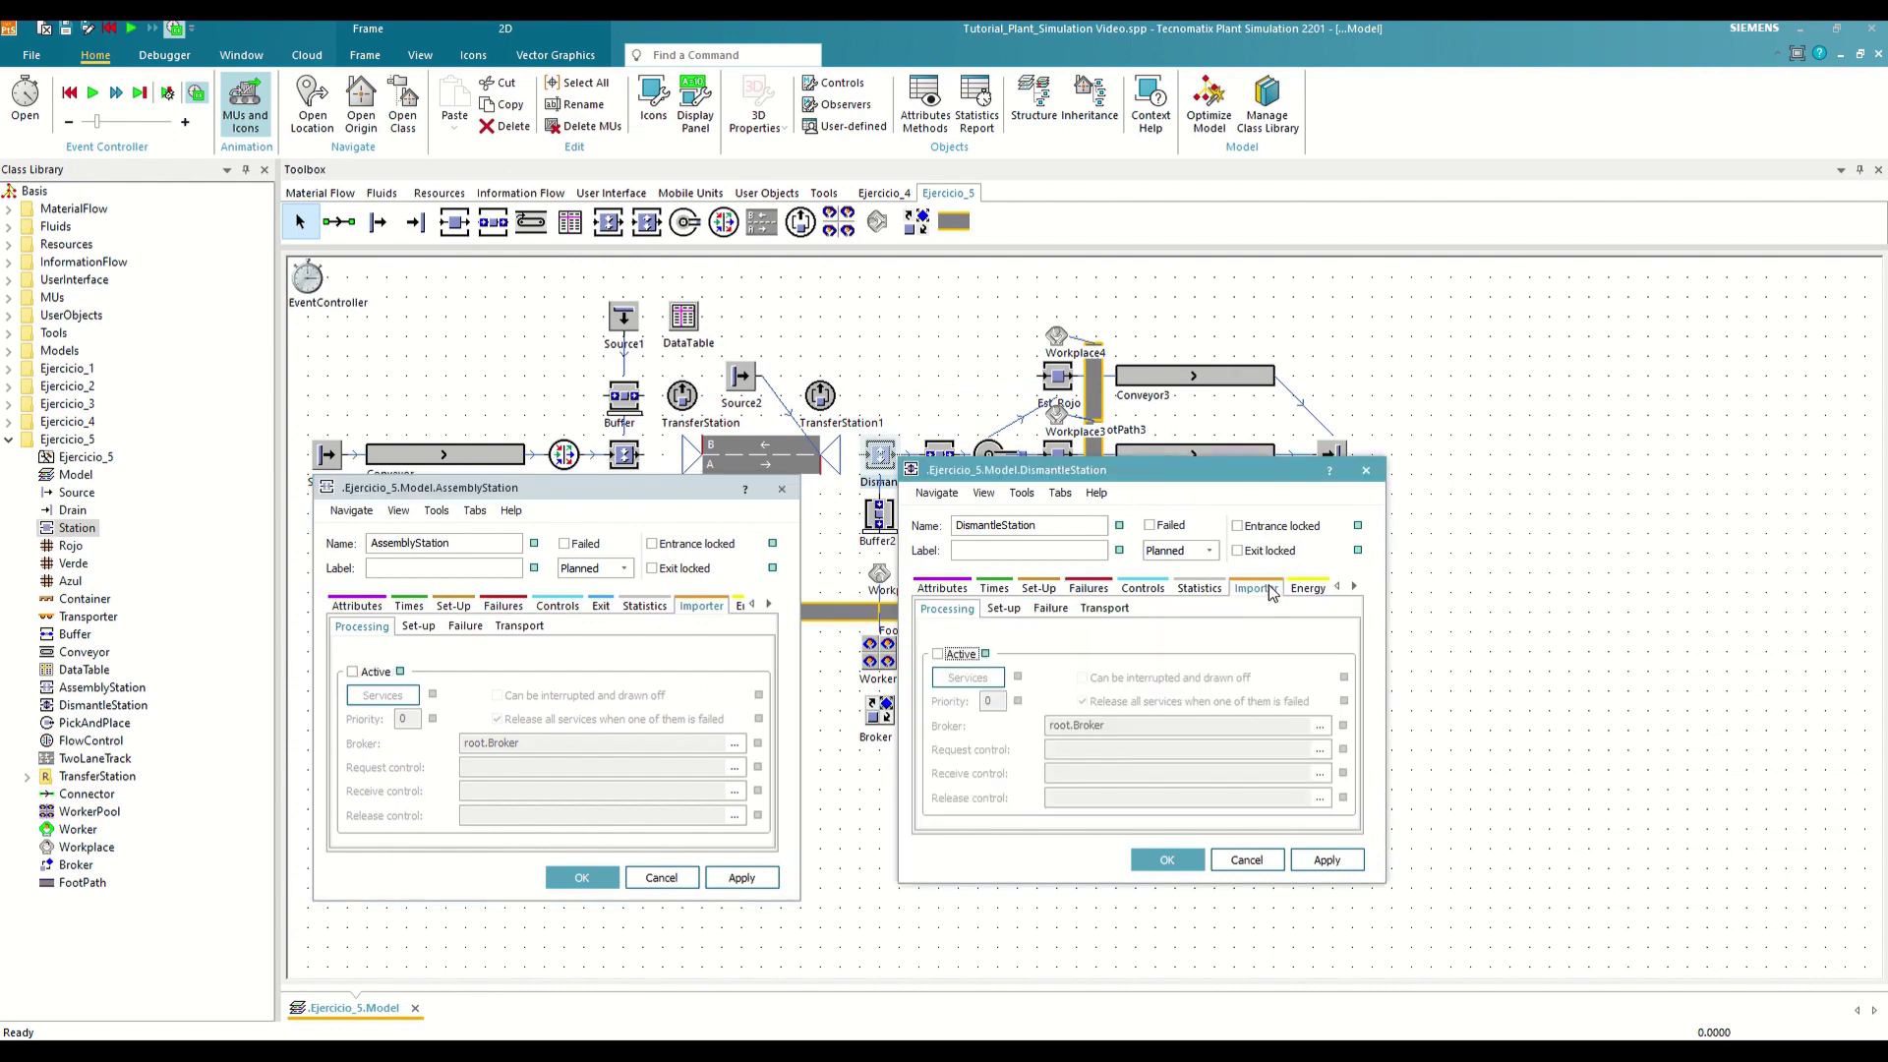
left_click(465, 627)
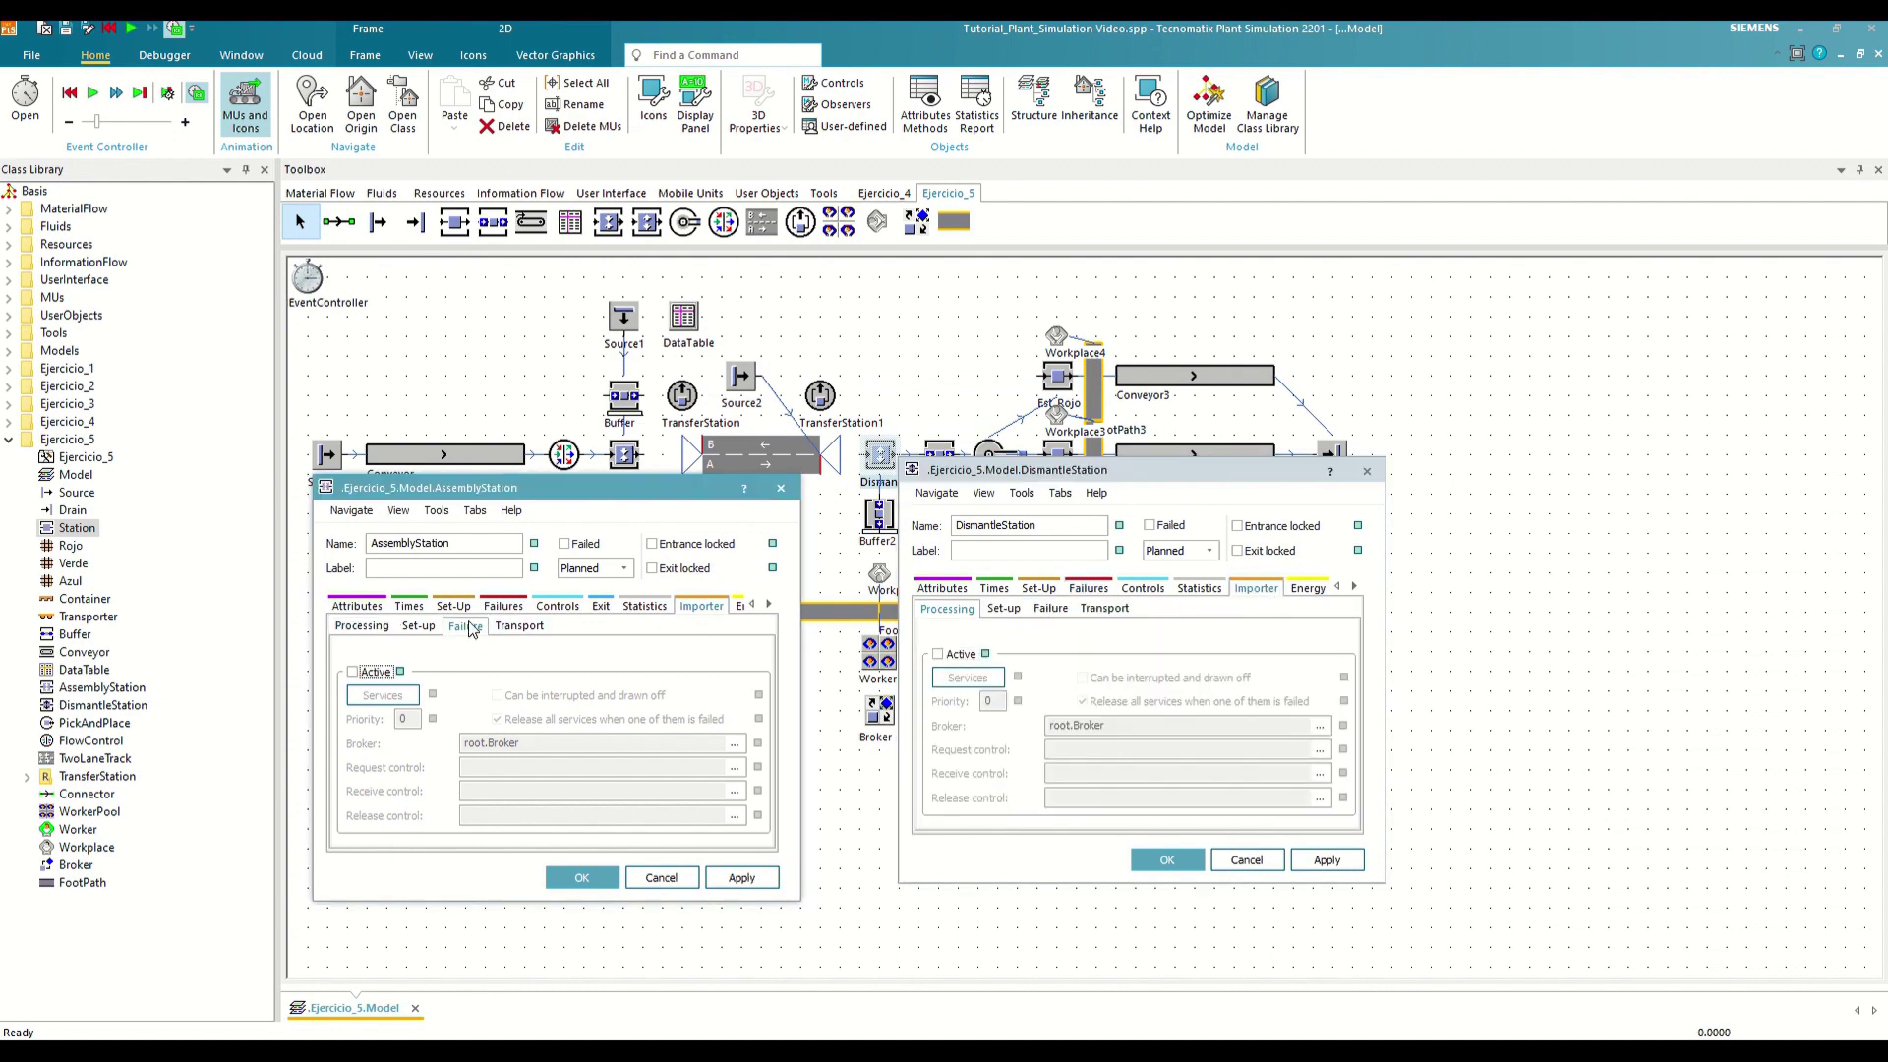
left_click(1050, 609)
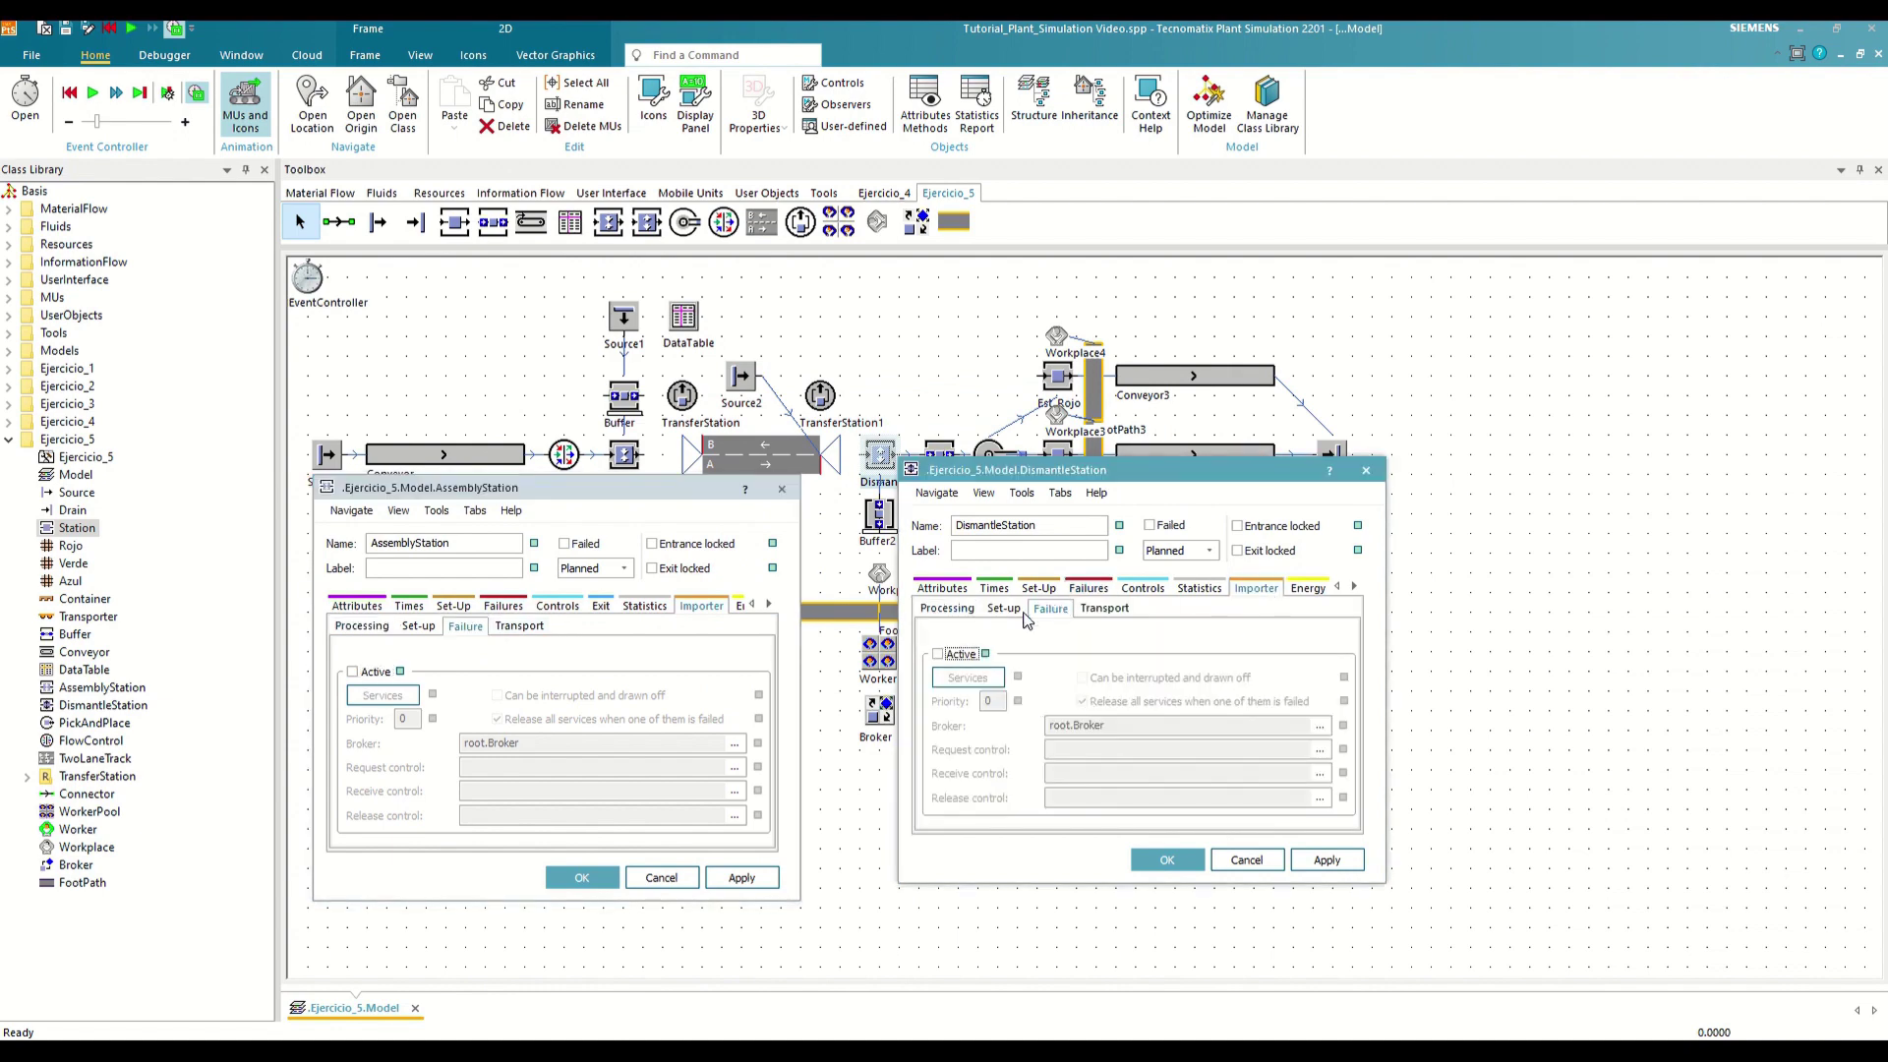
left_click(351, 672)
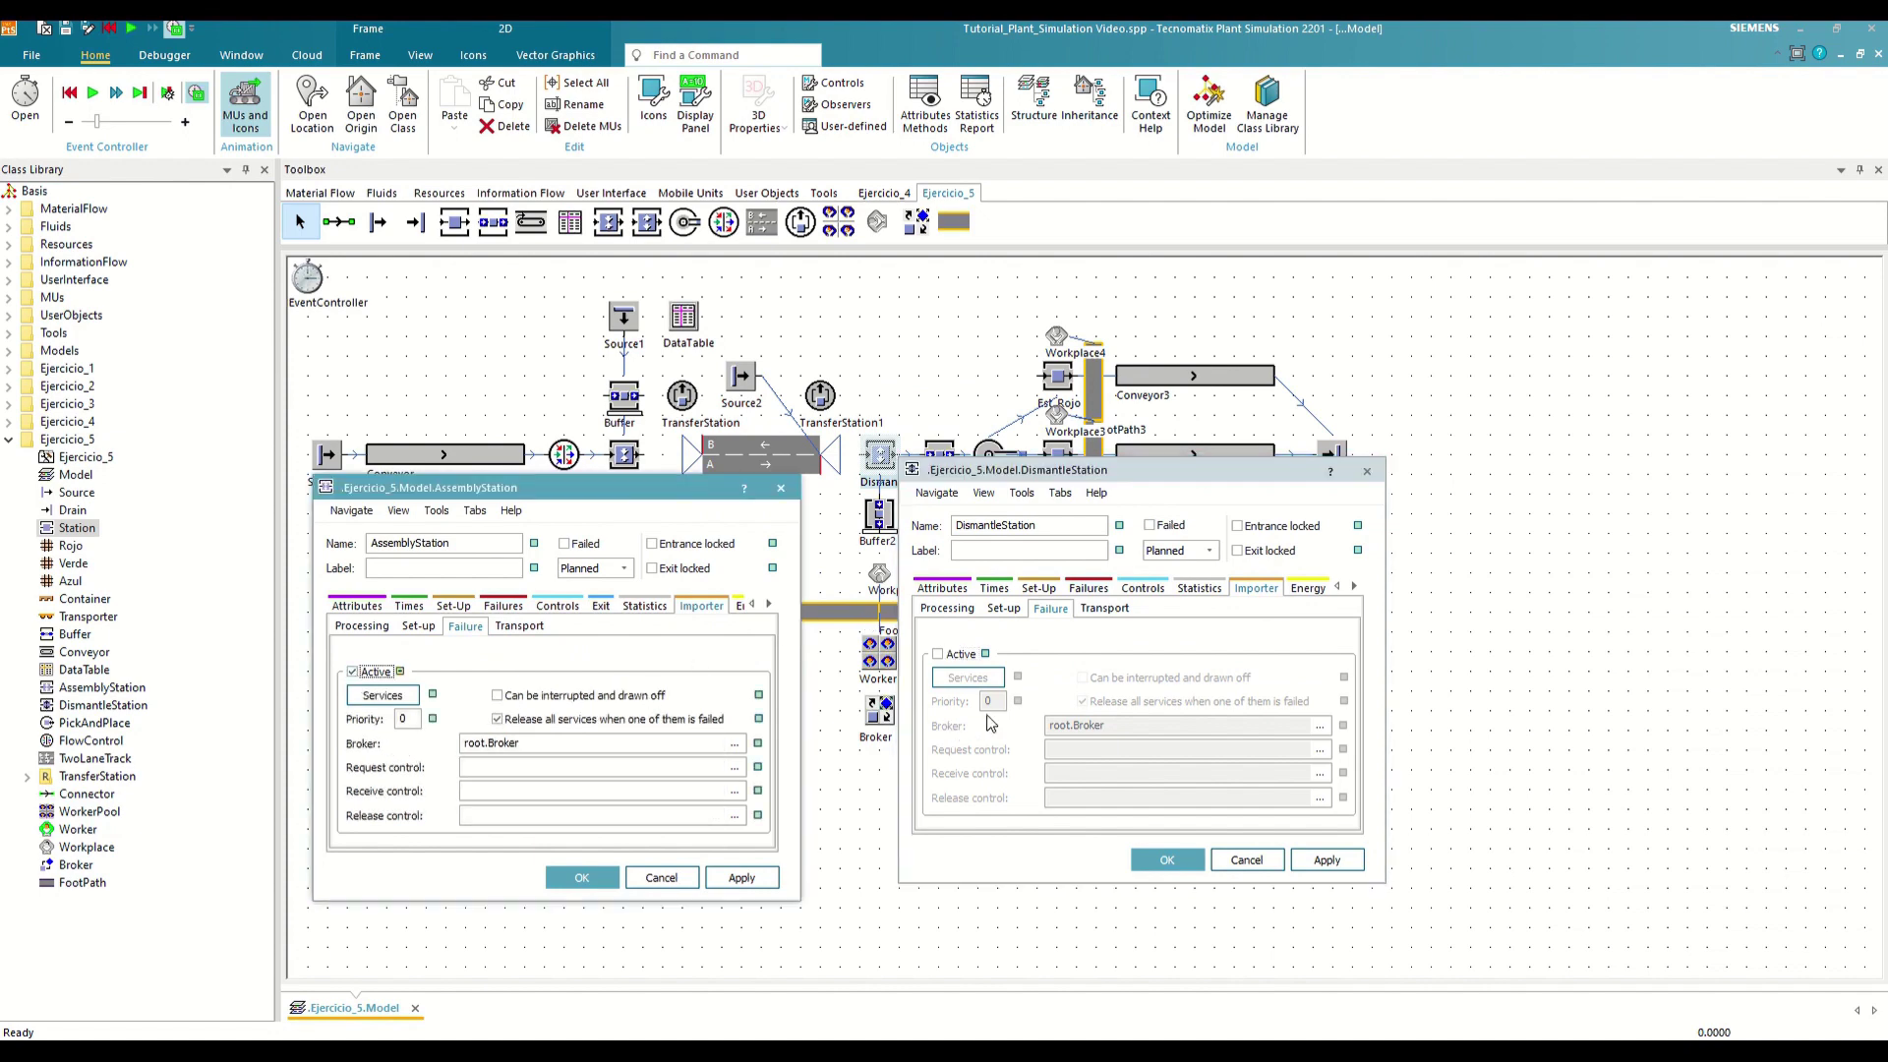
left_click(937, 654)
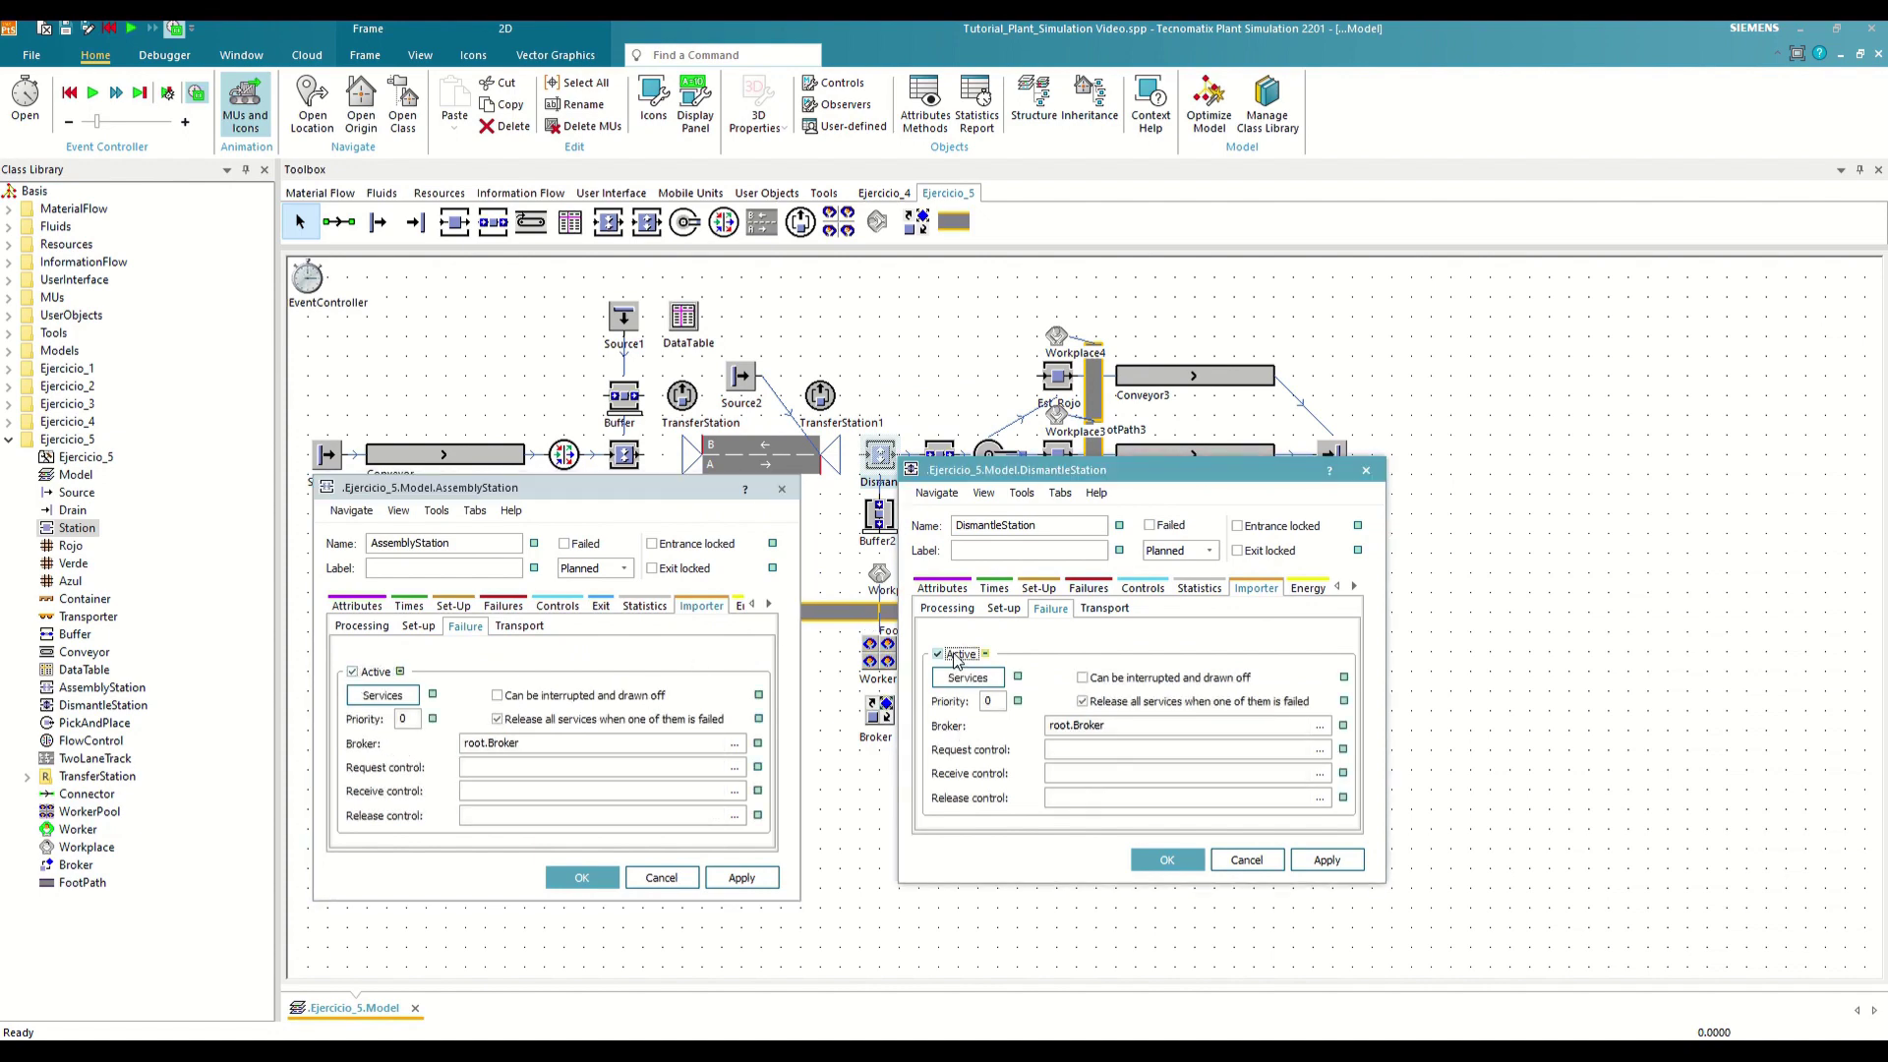
Set both stations' repair priority to 1 and close their settings
double_click(397, 718)
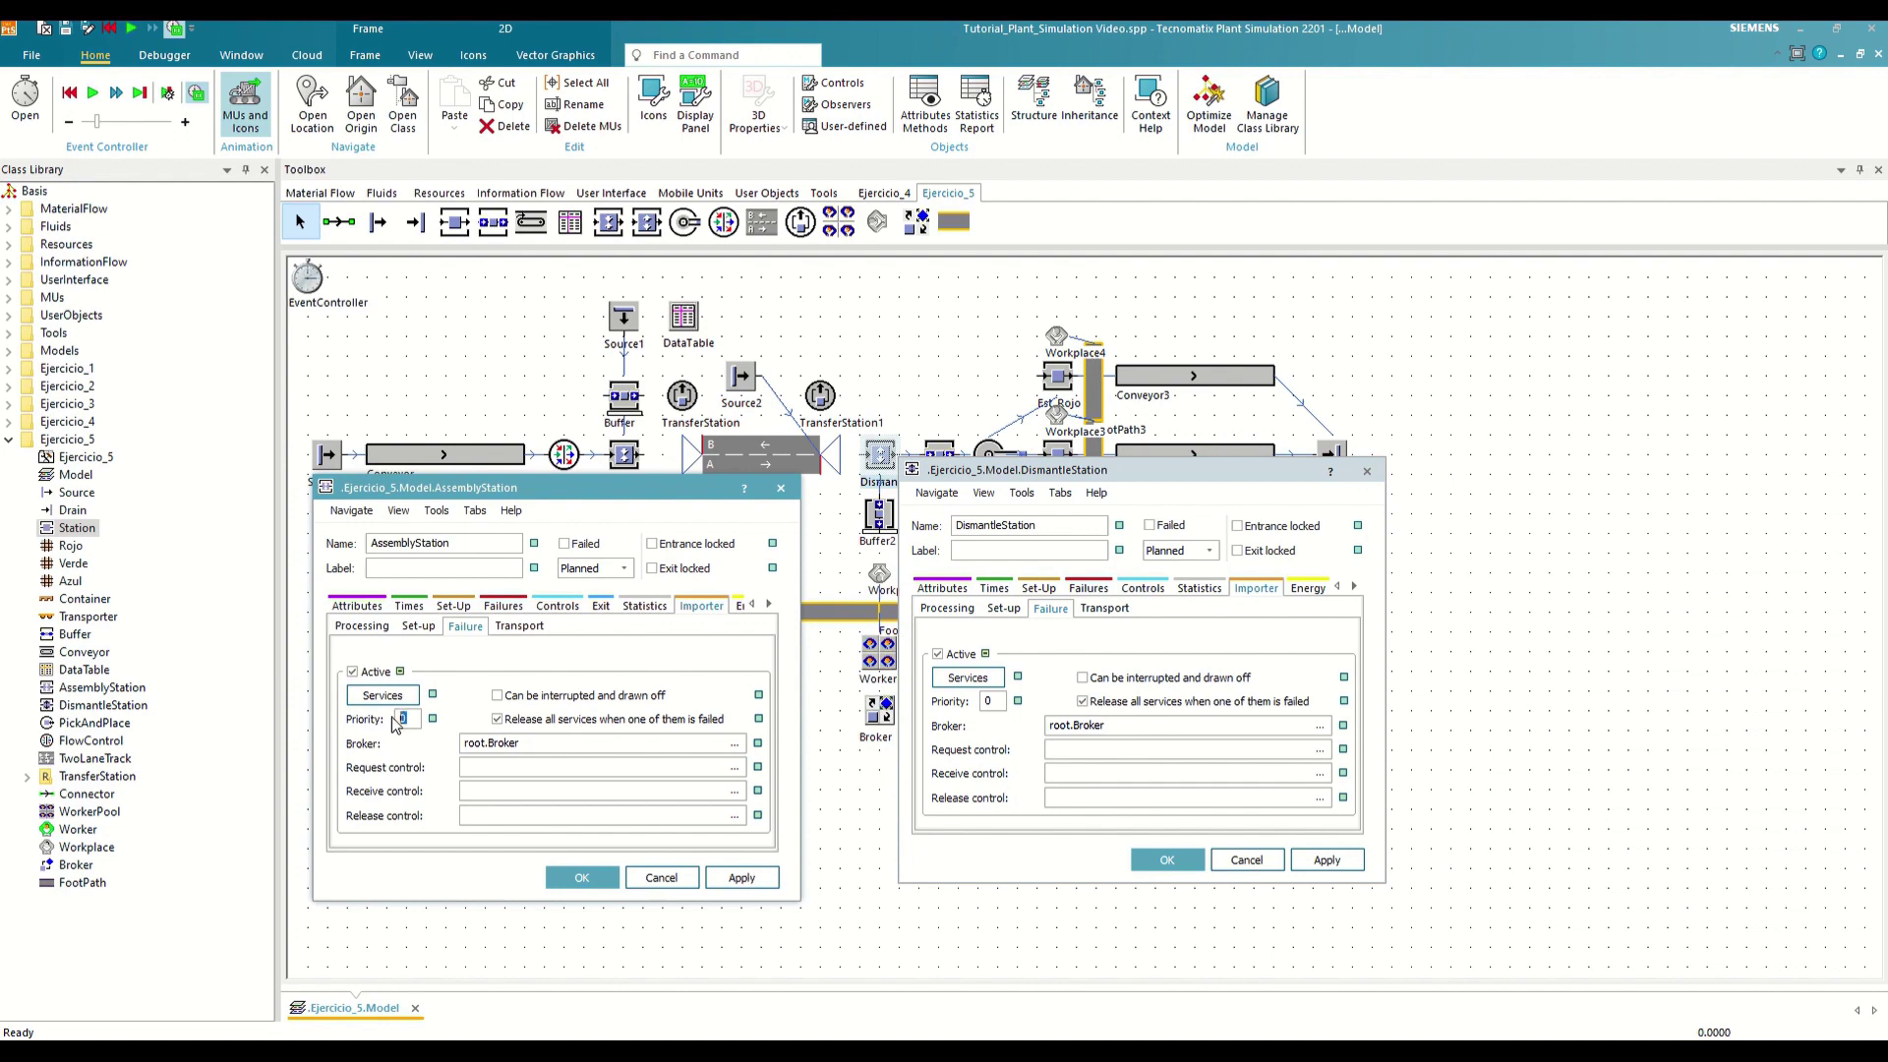
type("1")
double_click(992, 700)
type("1")
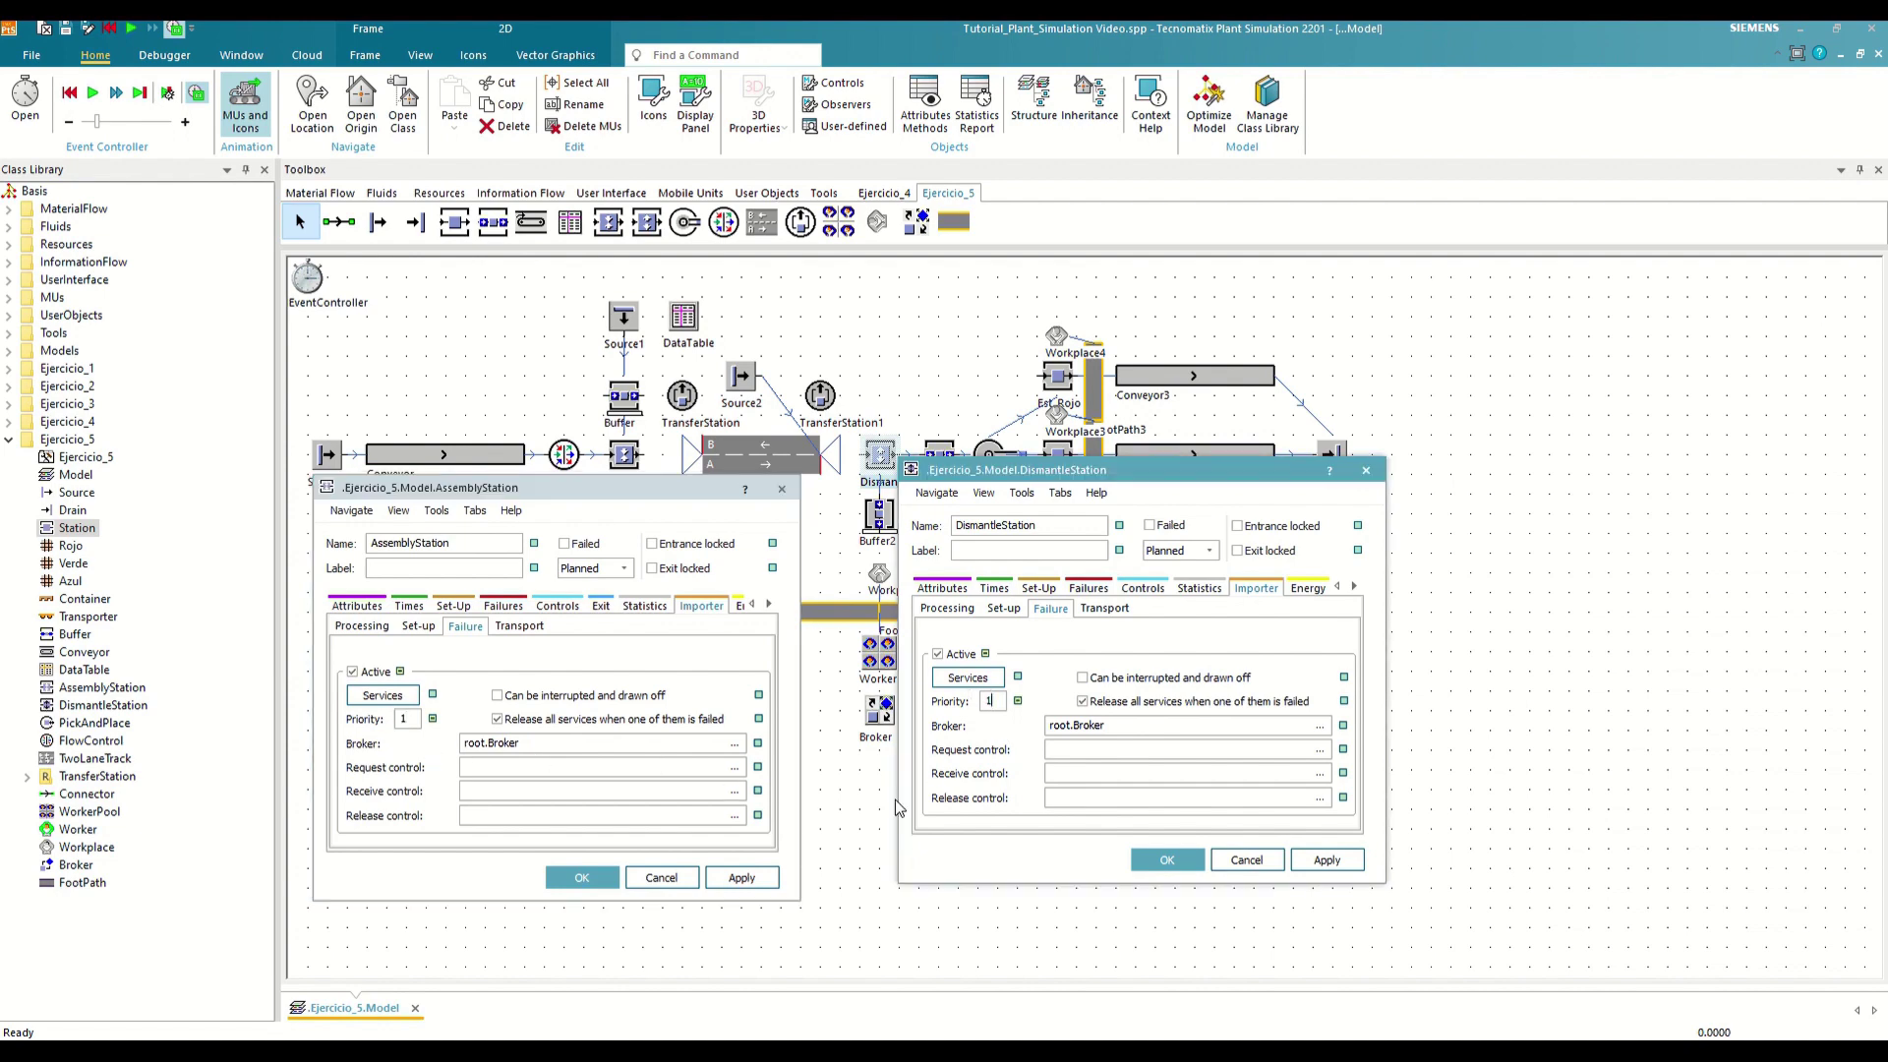
left_click(582, 877)
left_click(1167, 860)
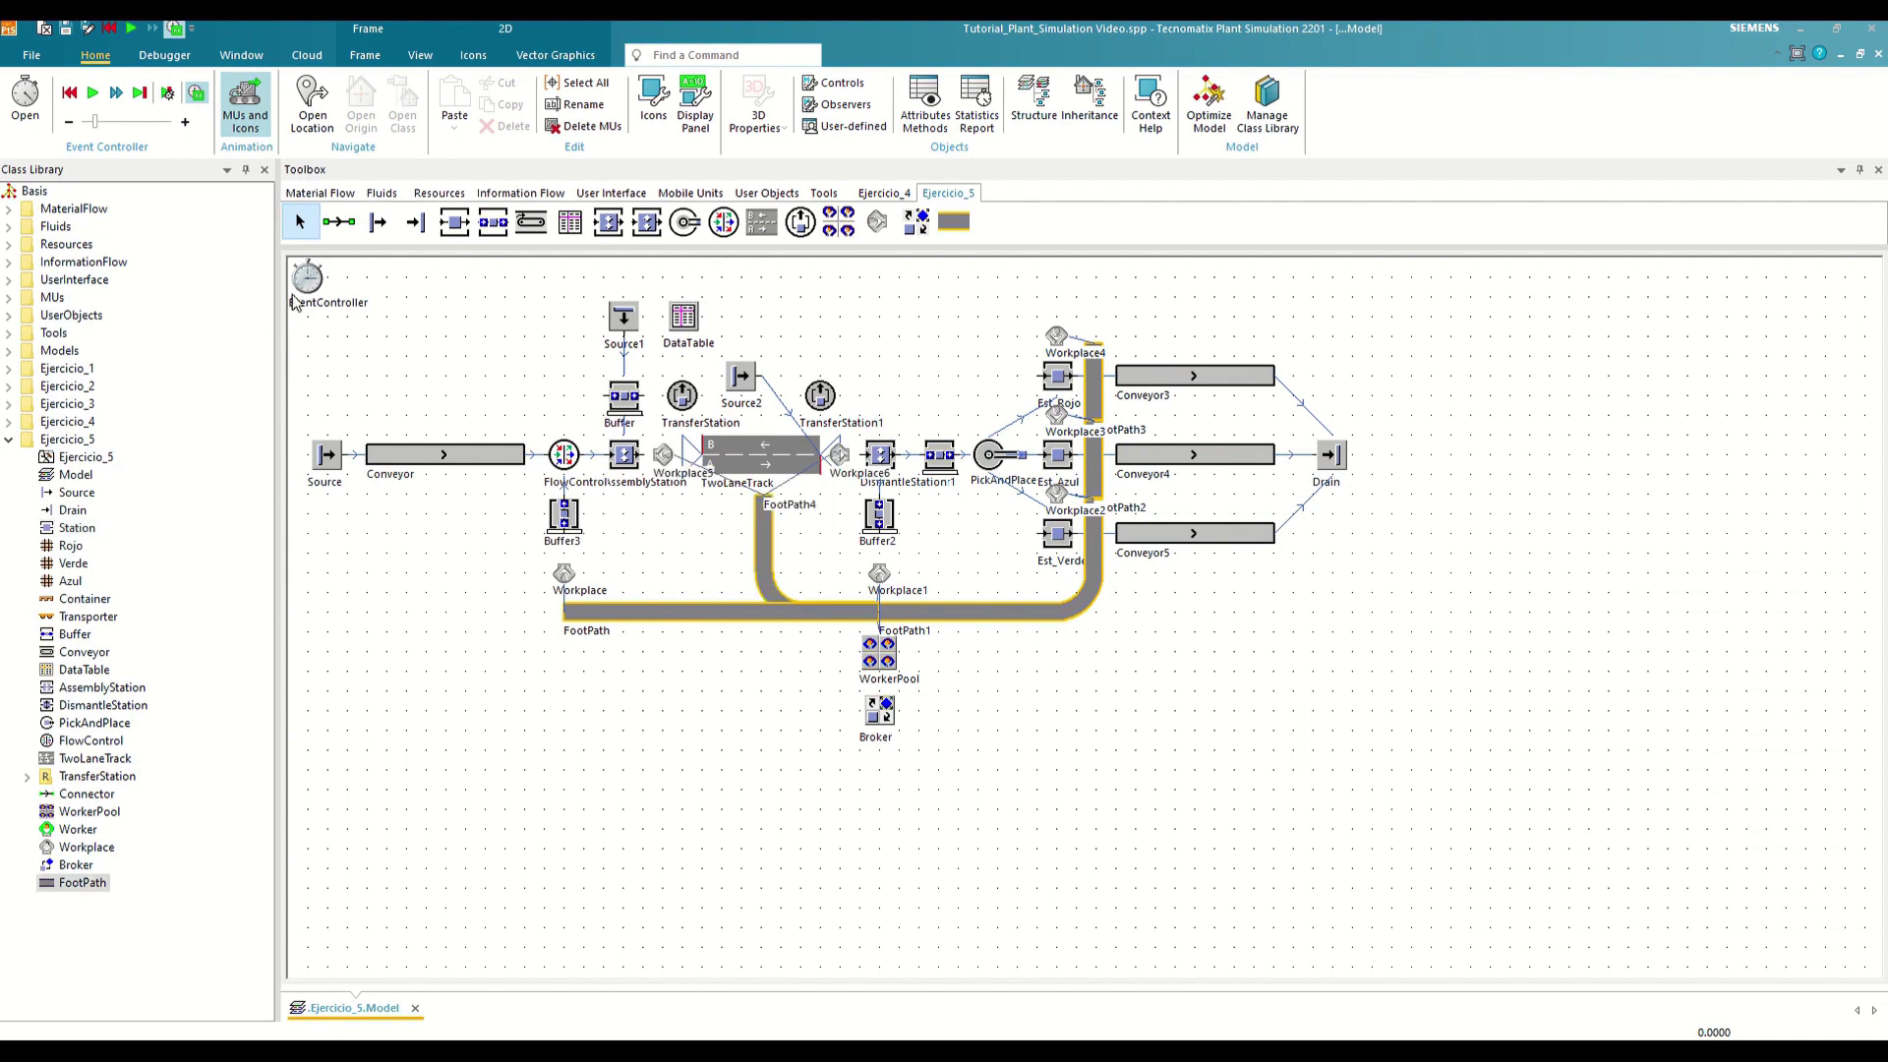
Start the simulation run in the EventController and speed it up to about real-time factor 0.4
double_click(298, 297)
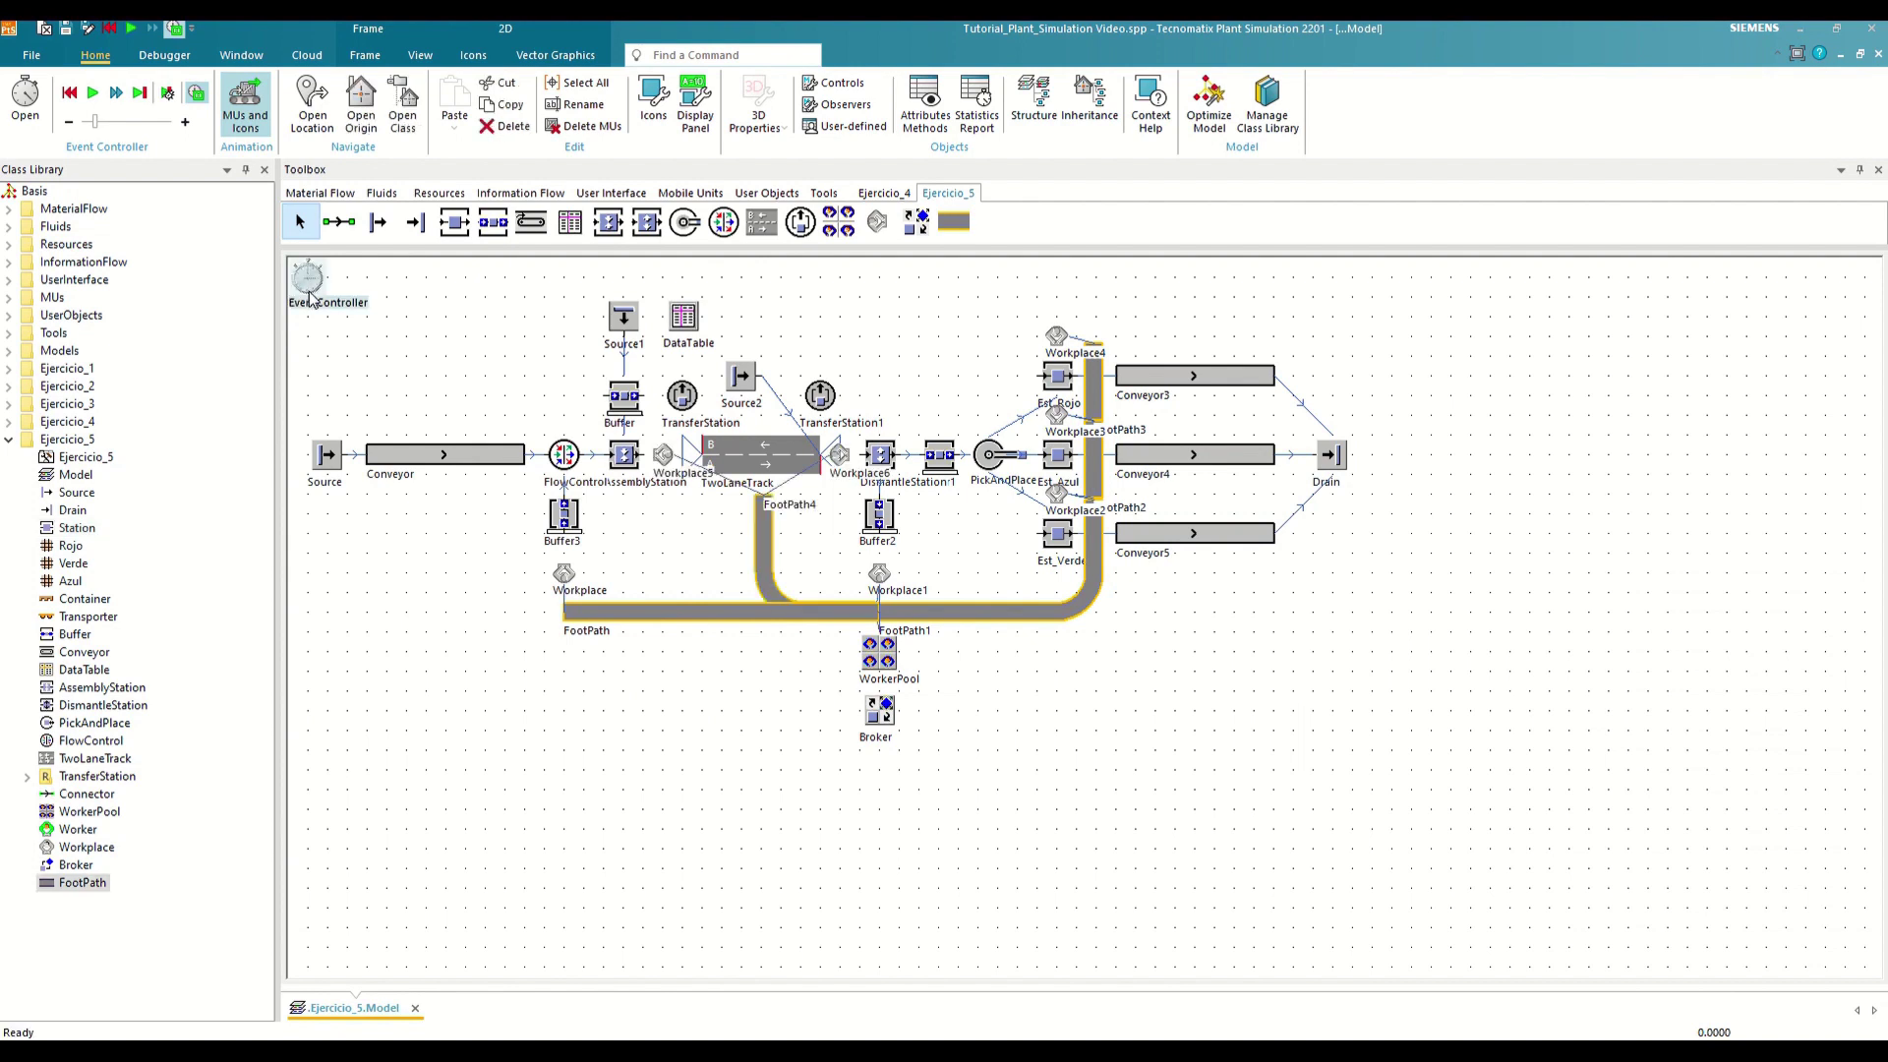
left_click(416, 775)
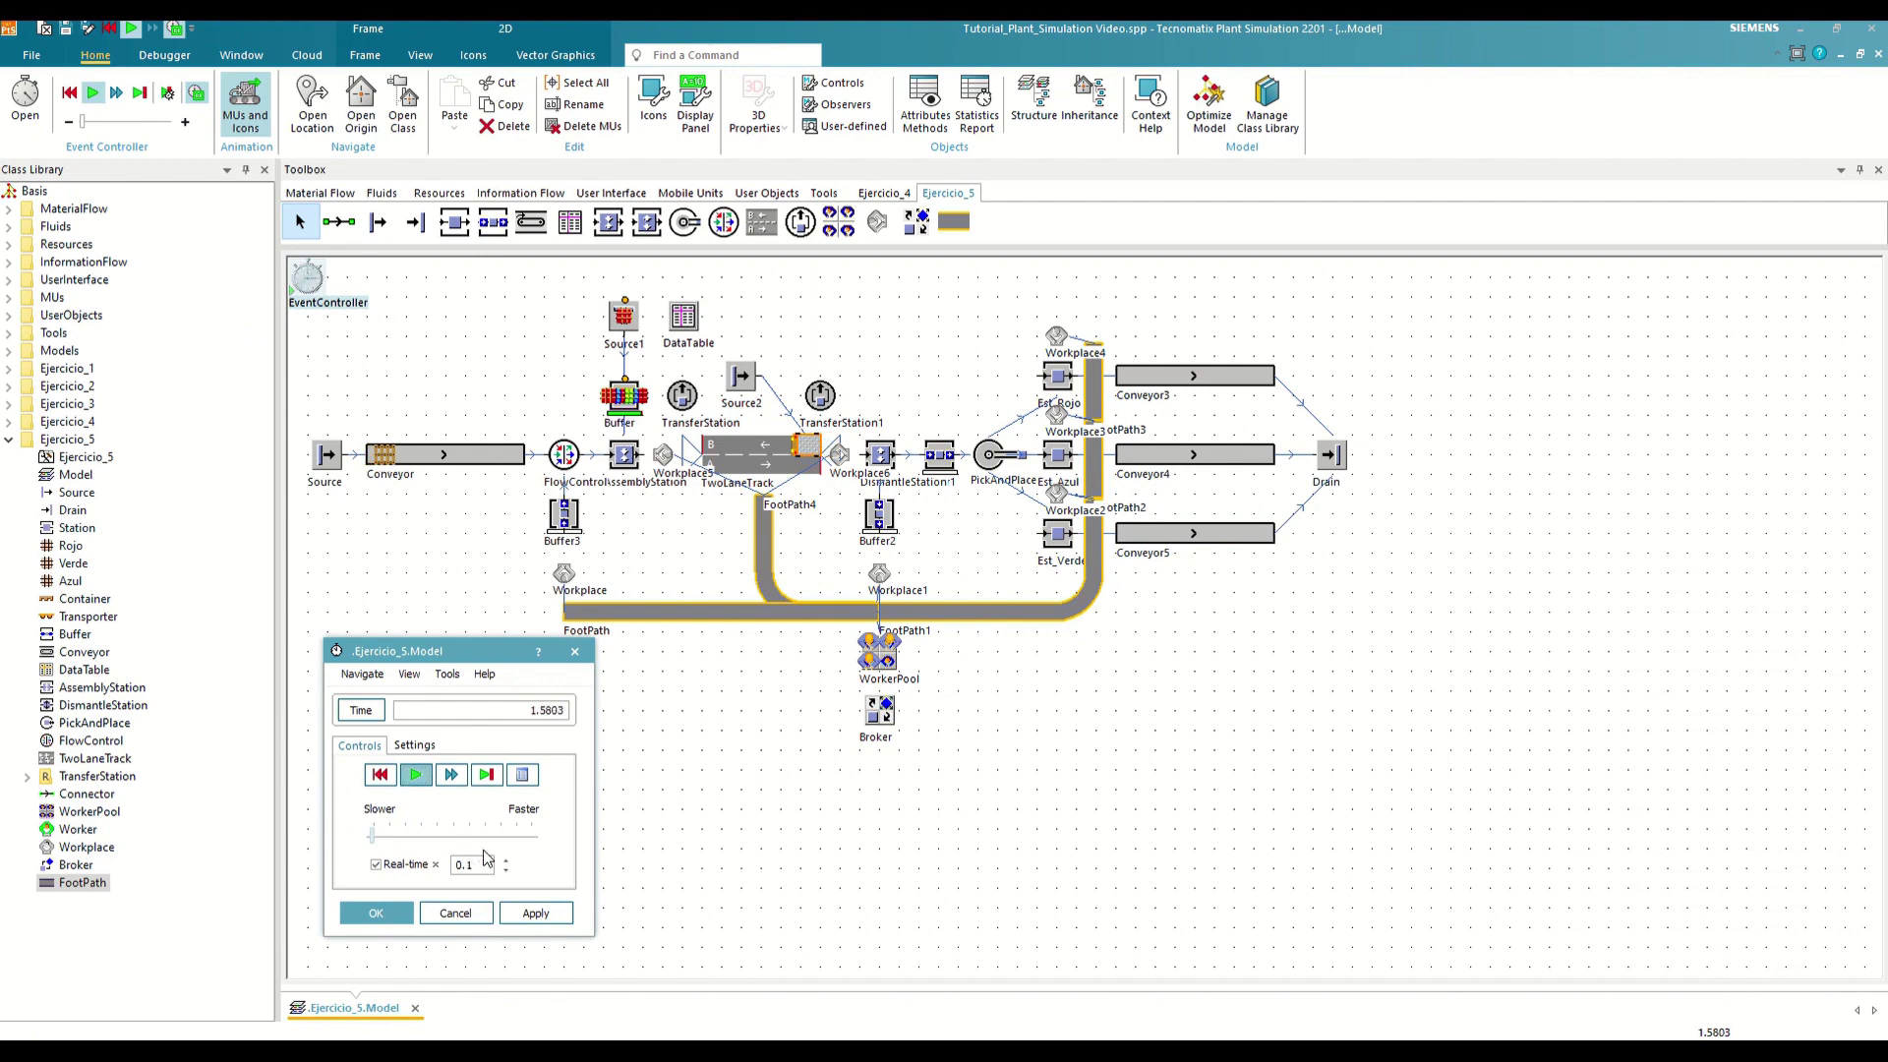
mouse_move(393, 834)
left_mouse_down()
mouse_move(515, 832)
mouse_move(381, 830)
left_mouse_up()
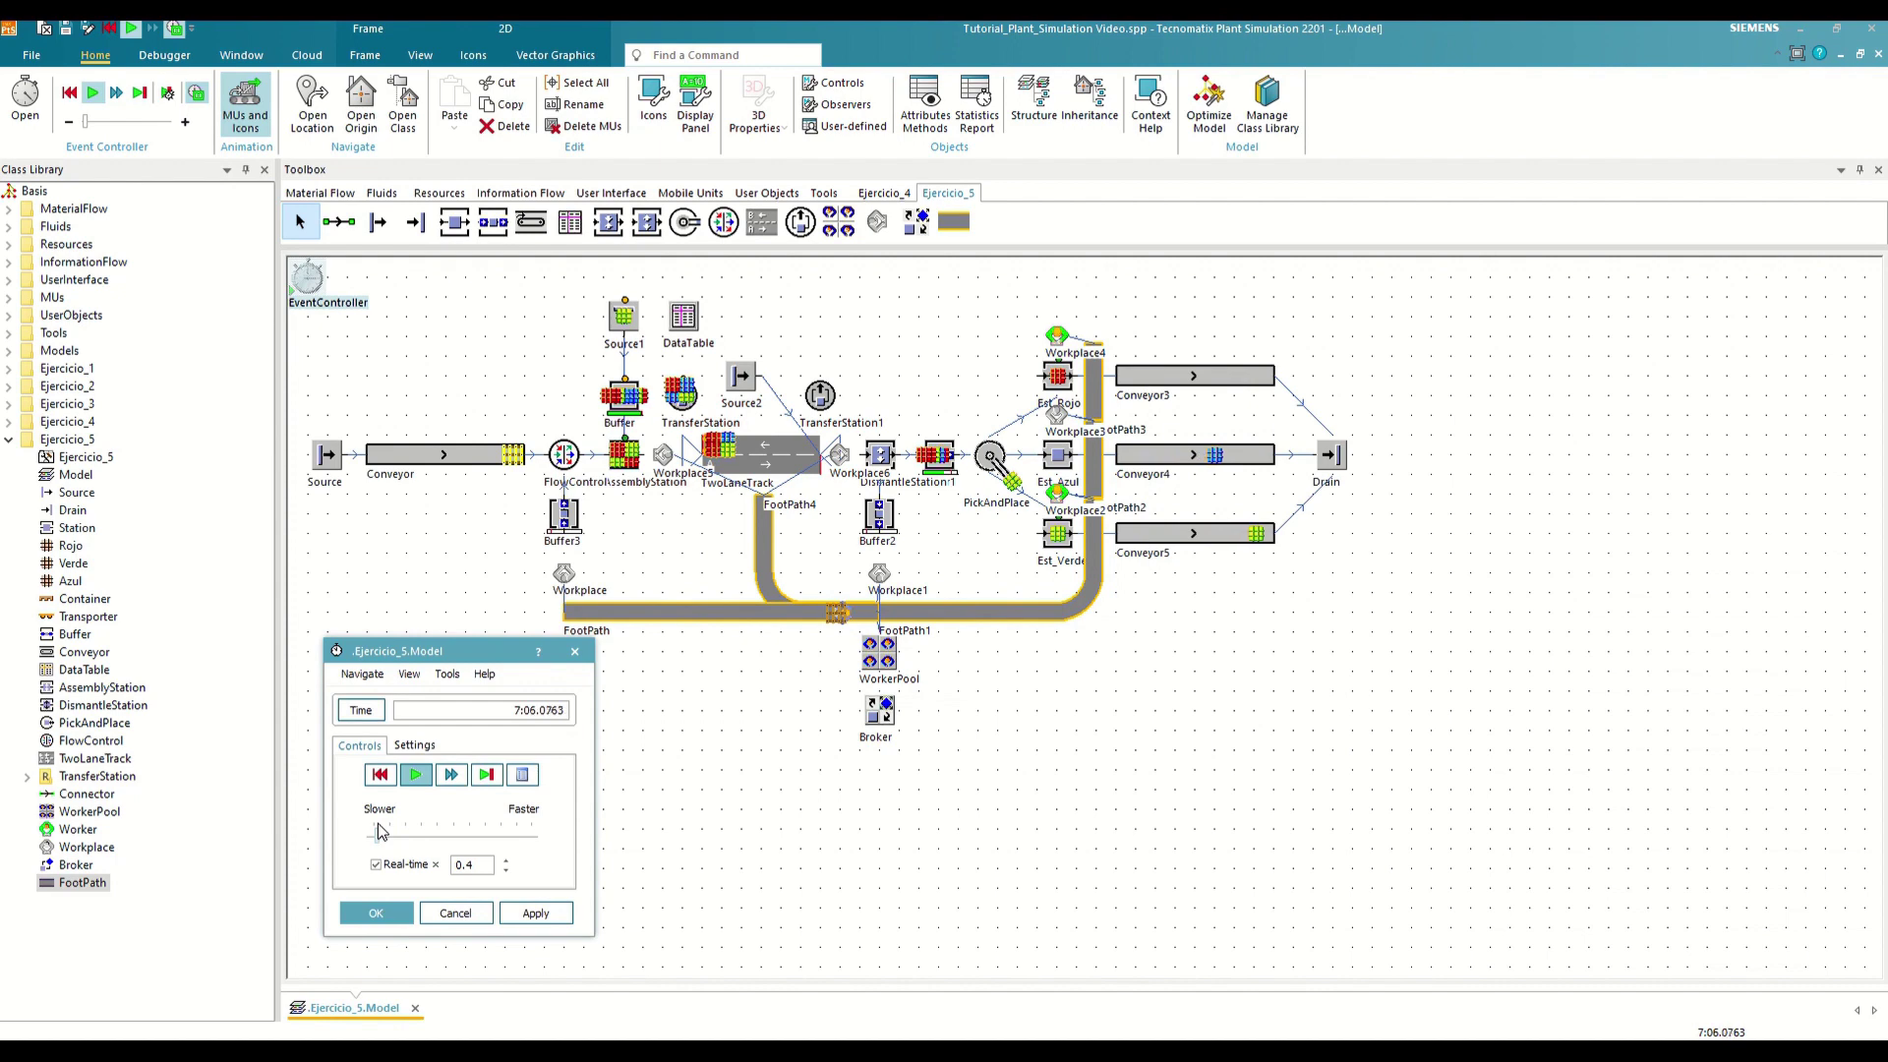
Reset the run to 0.0000 and review the WorkerPool's Transporte worker services
left_click(379, 774)
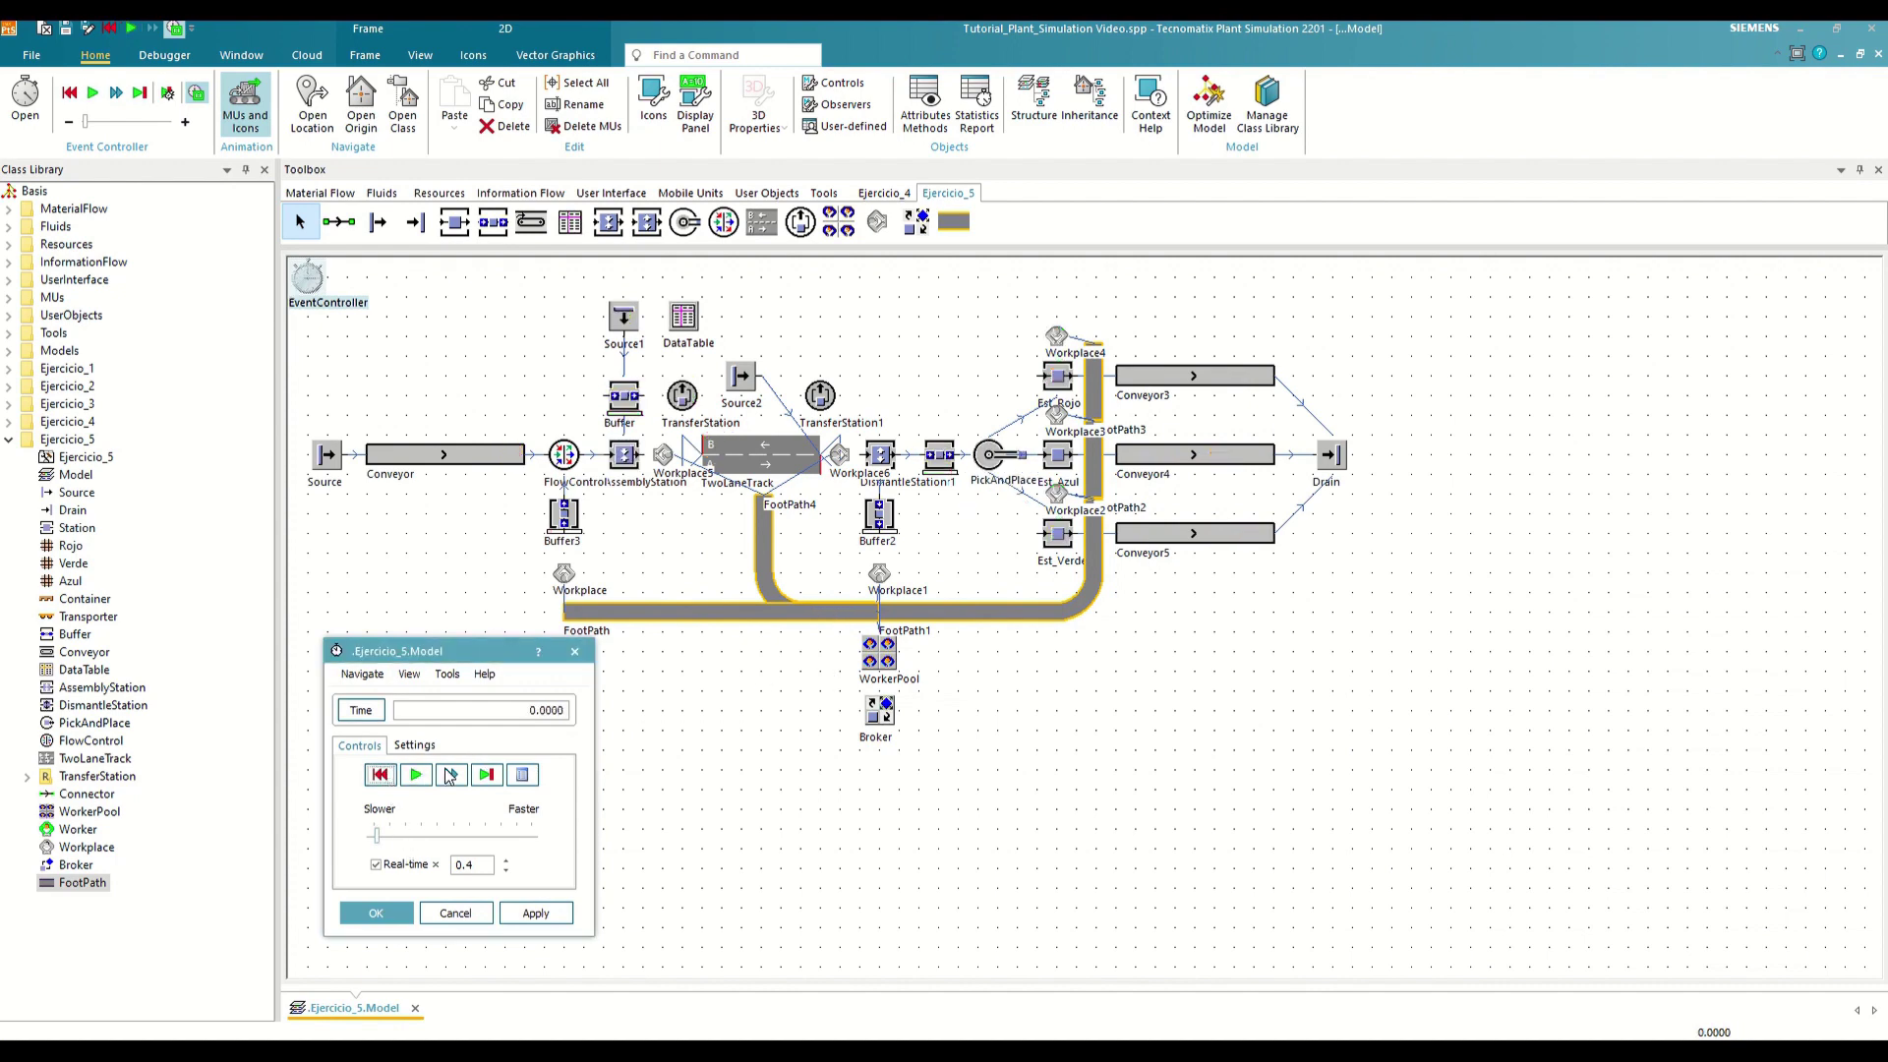
left_click(575, 651)
double_click(880, 669)
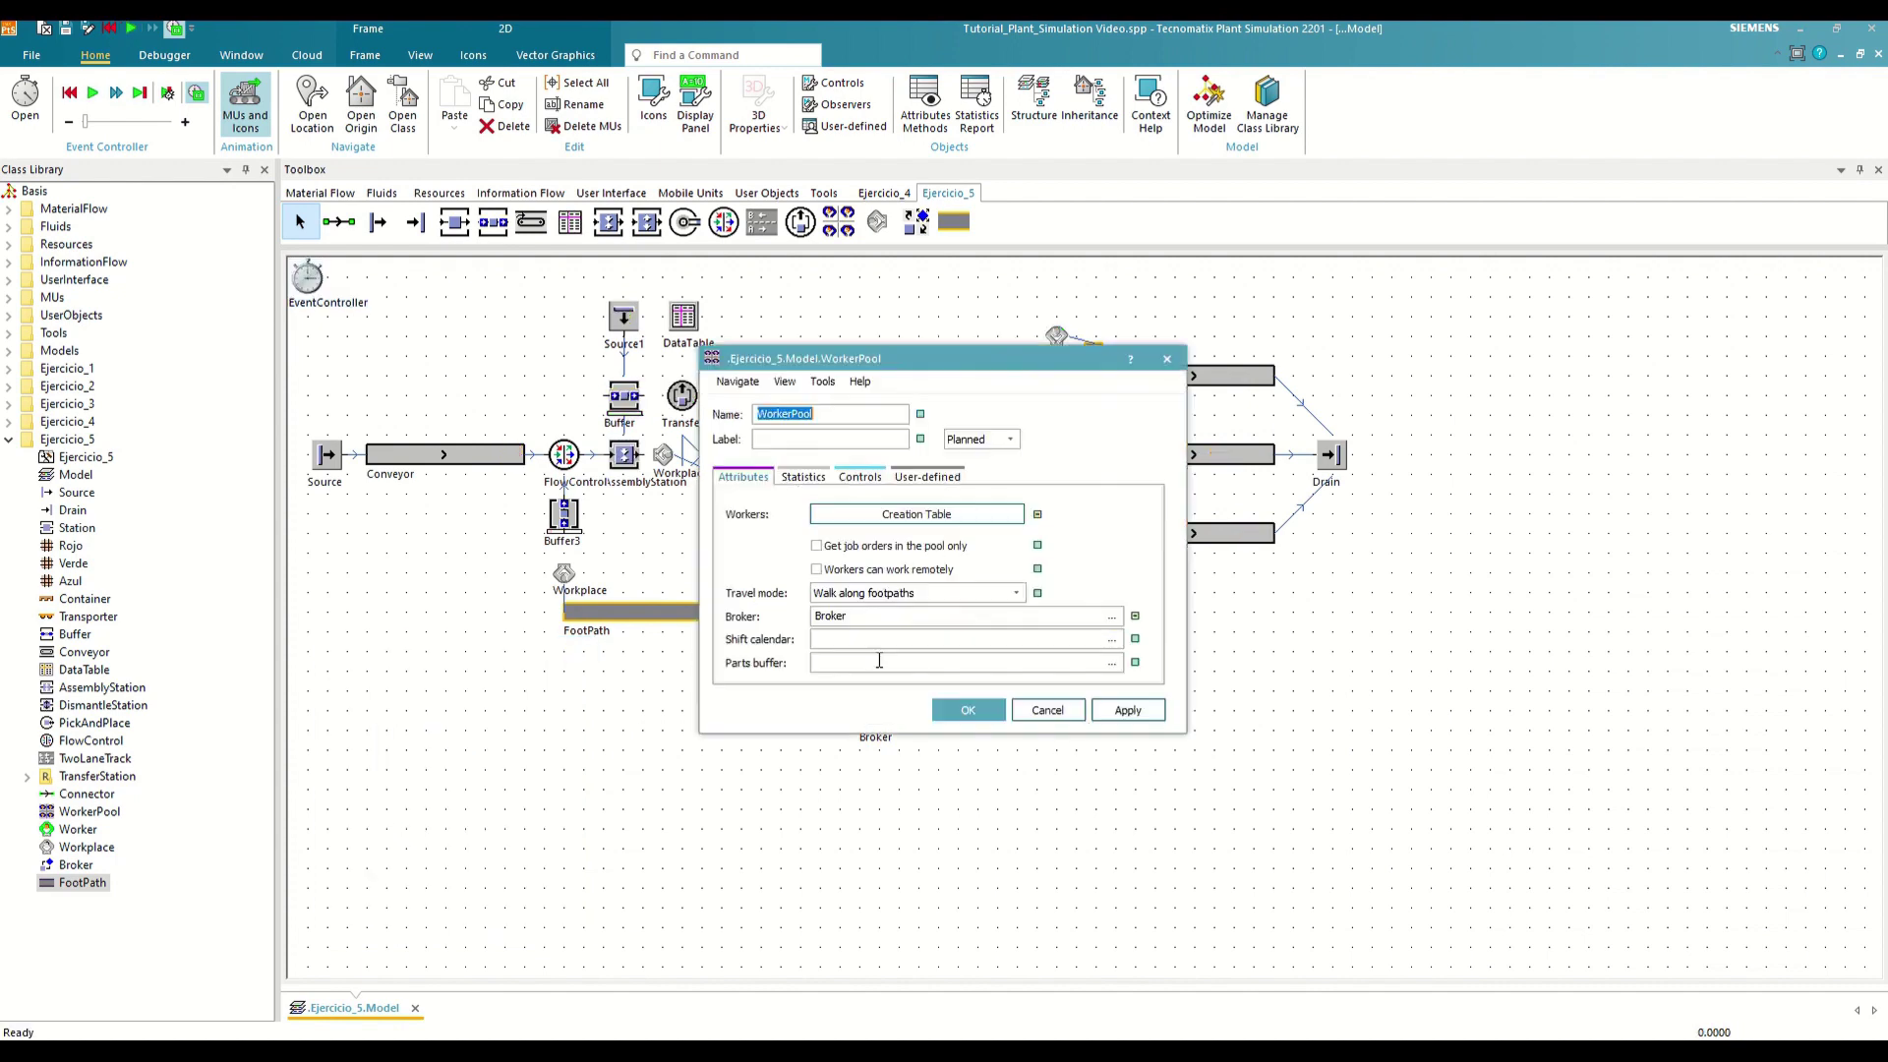
left_click(912, 522)
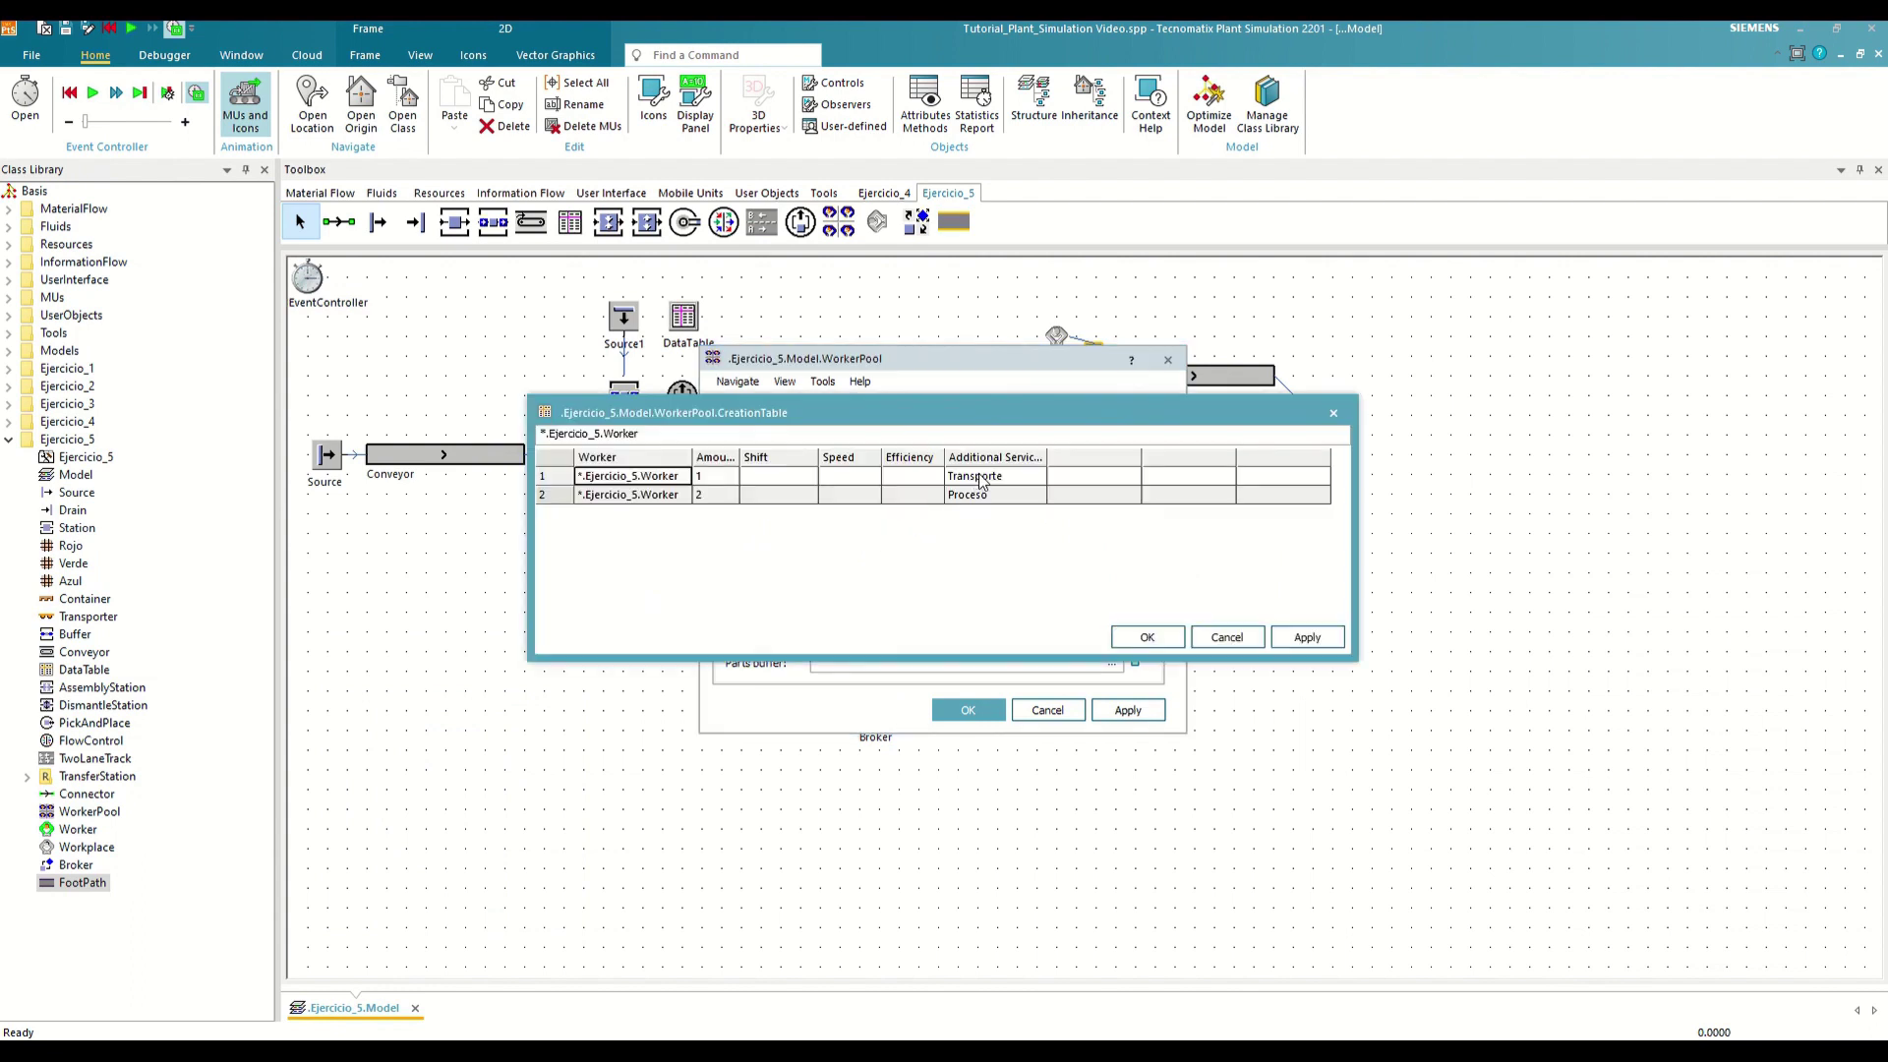
left_click(981, 479)
left_click(1135, 637)
left_click(986, 718)
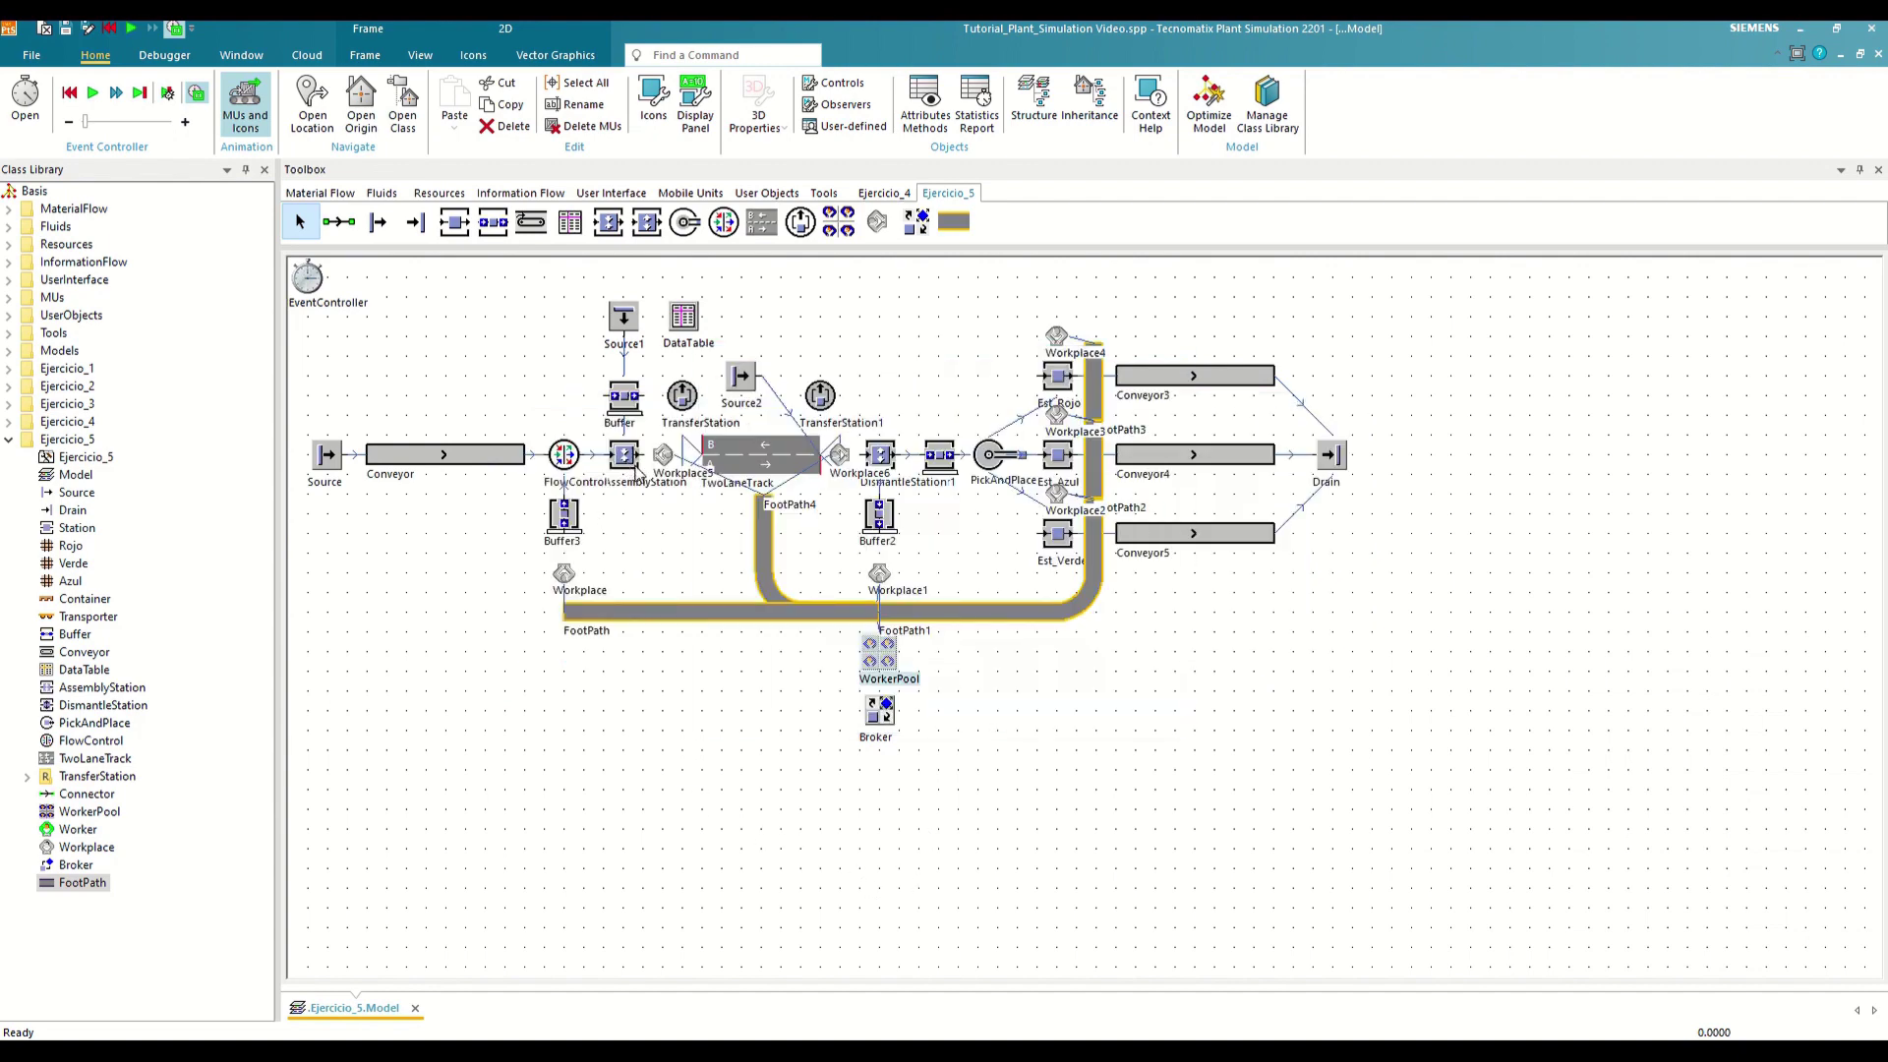
Review the services Buffer2 requests for transport
double_click(881, 519)
left_click(1039, 458)
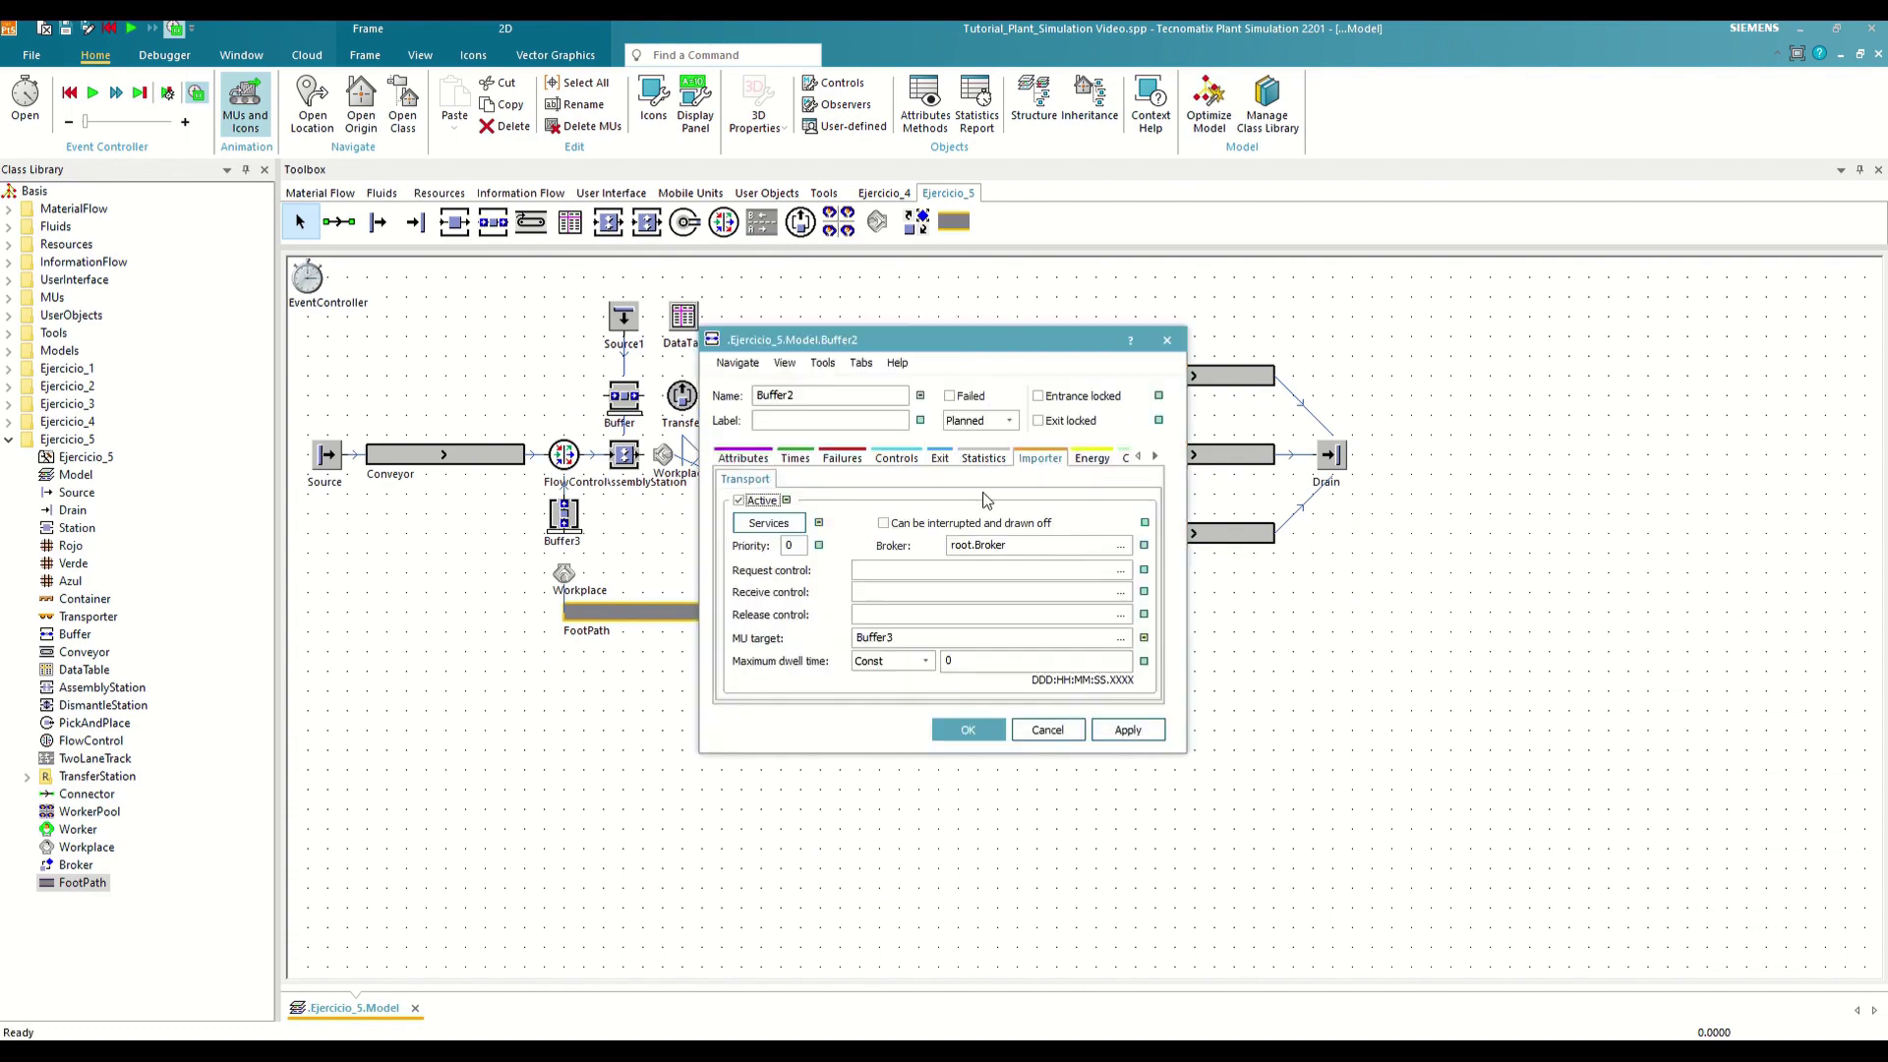
left_click(767, 522)
left_click(876, 637)
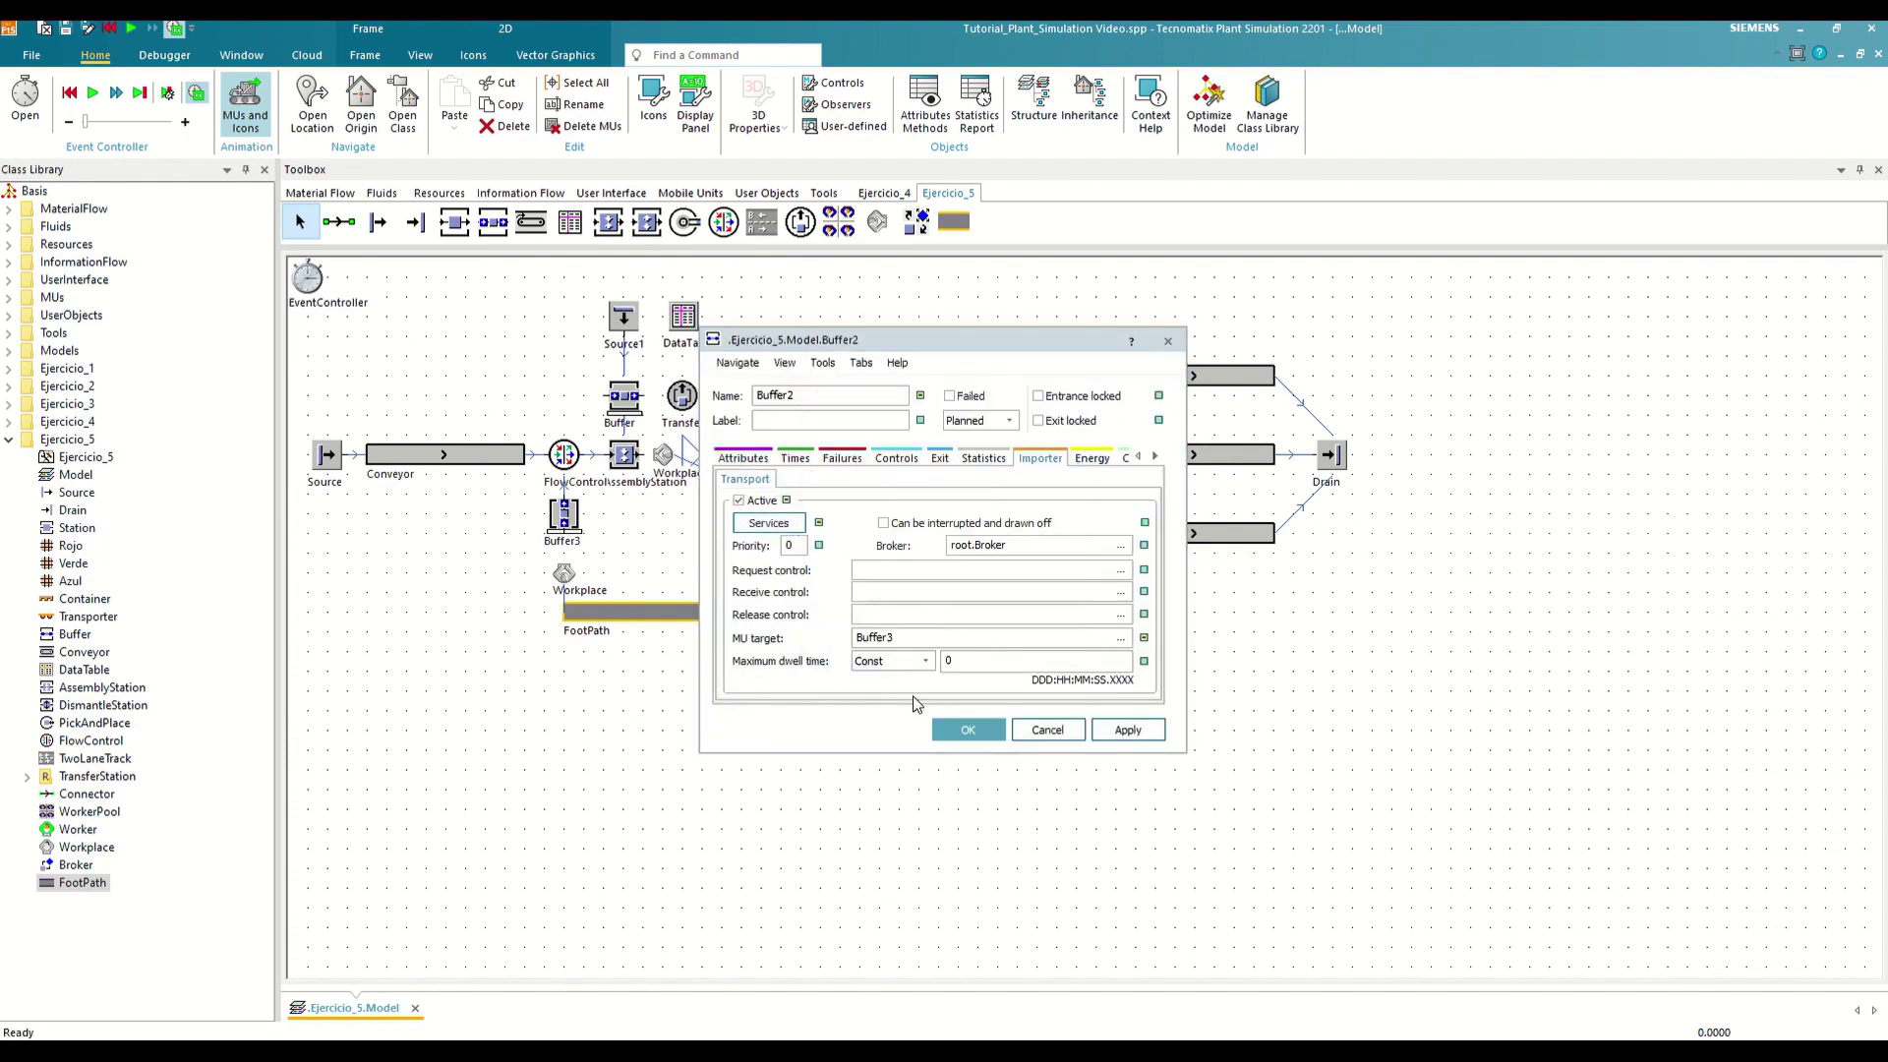
left_click(978, 728)
Make DismantleStation's failure repairs require the Transporte/Mantenimiento service
double_click(899, 460)
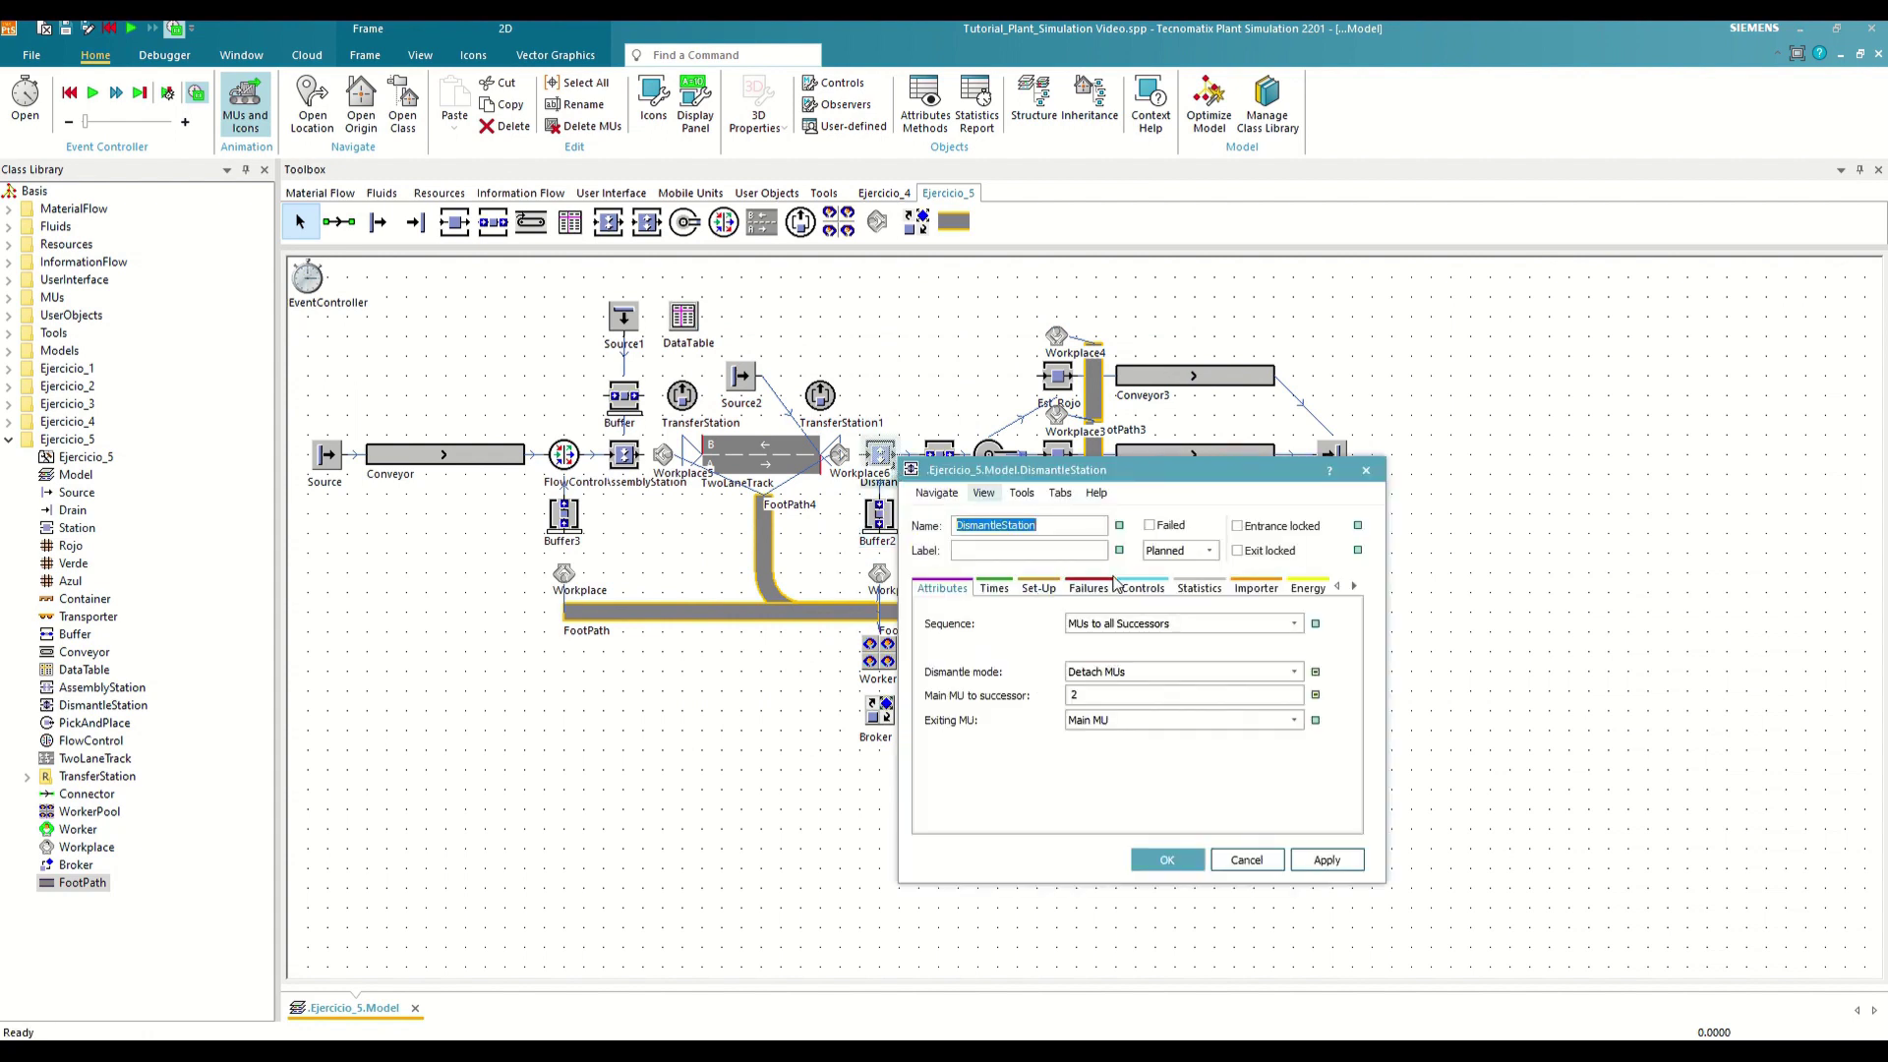
left_click(1255, 588)
left_click(1052, 609)
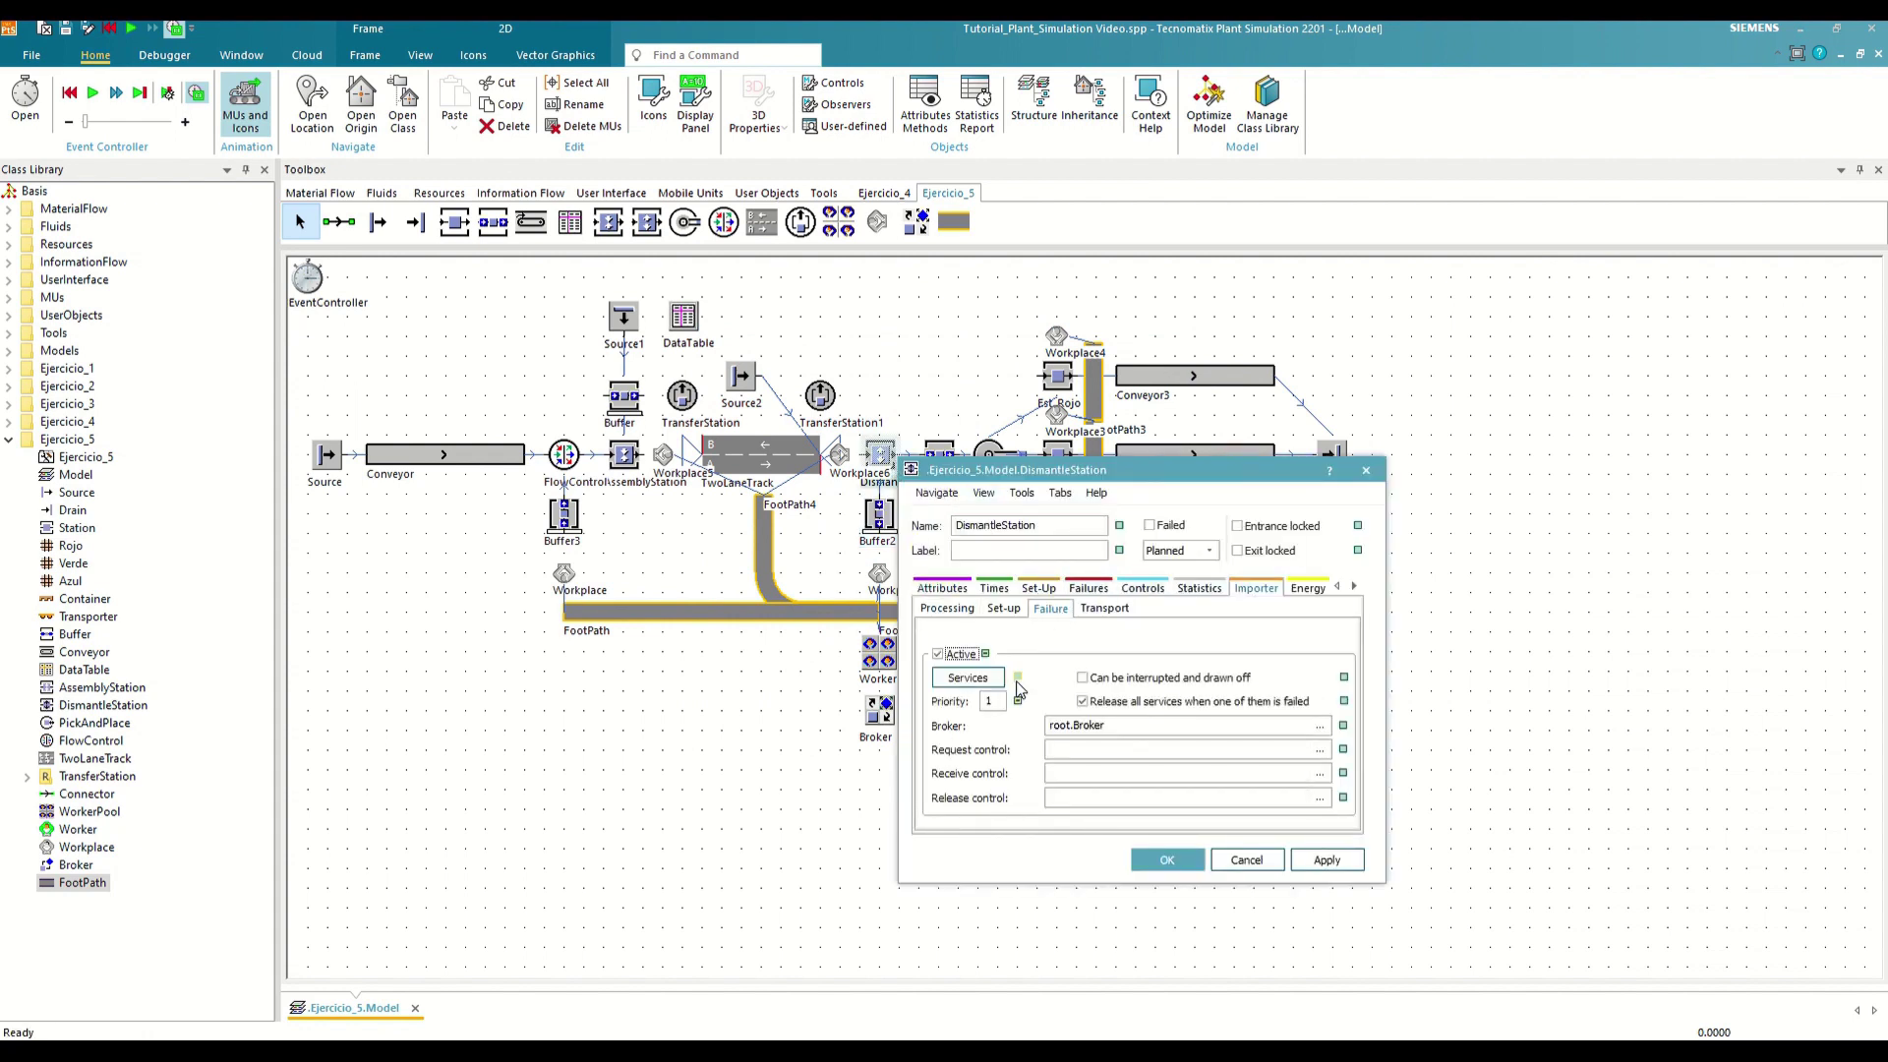
left_click(986, 680)
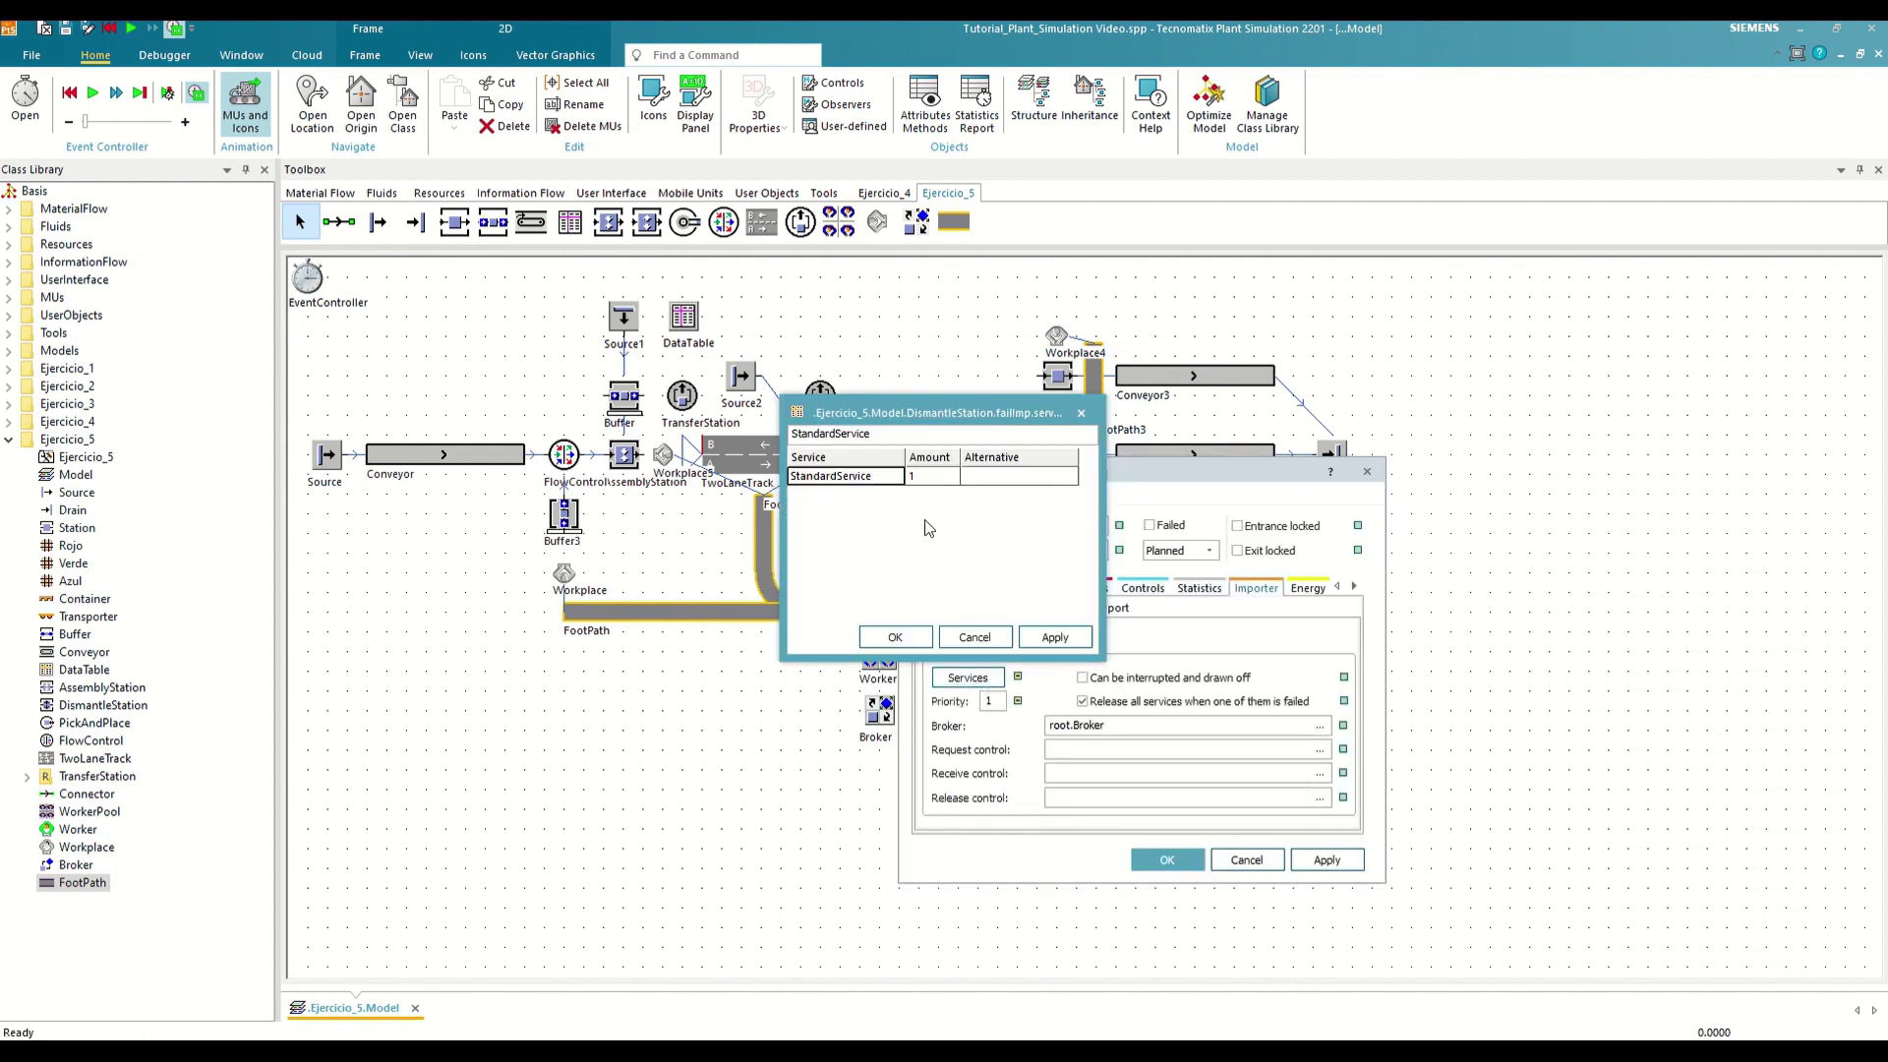
left_click(889, 481)
left_click(894, 639)
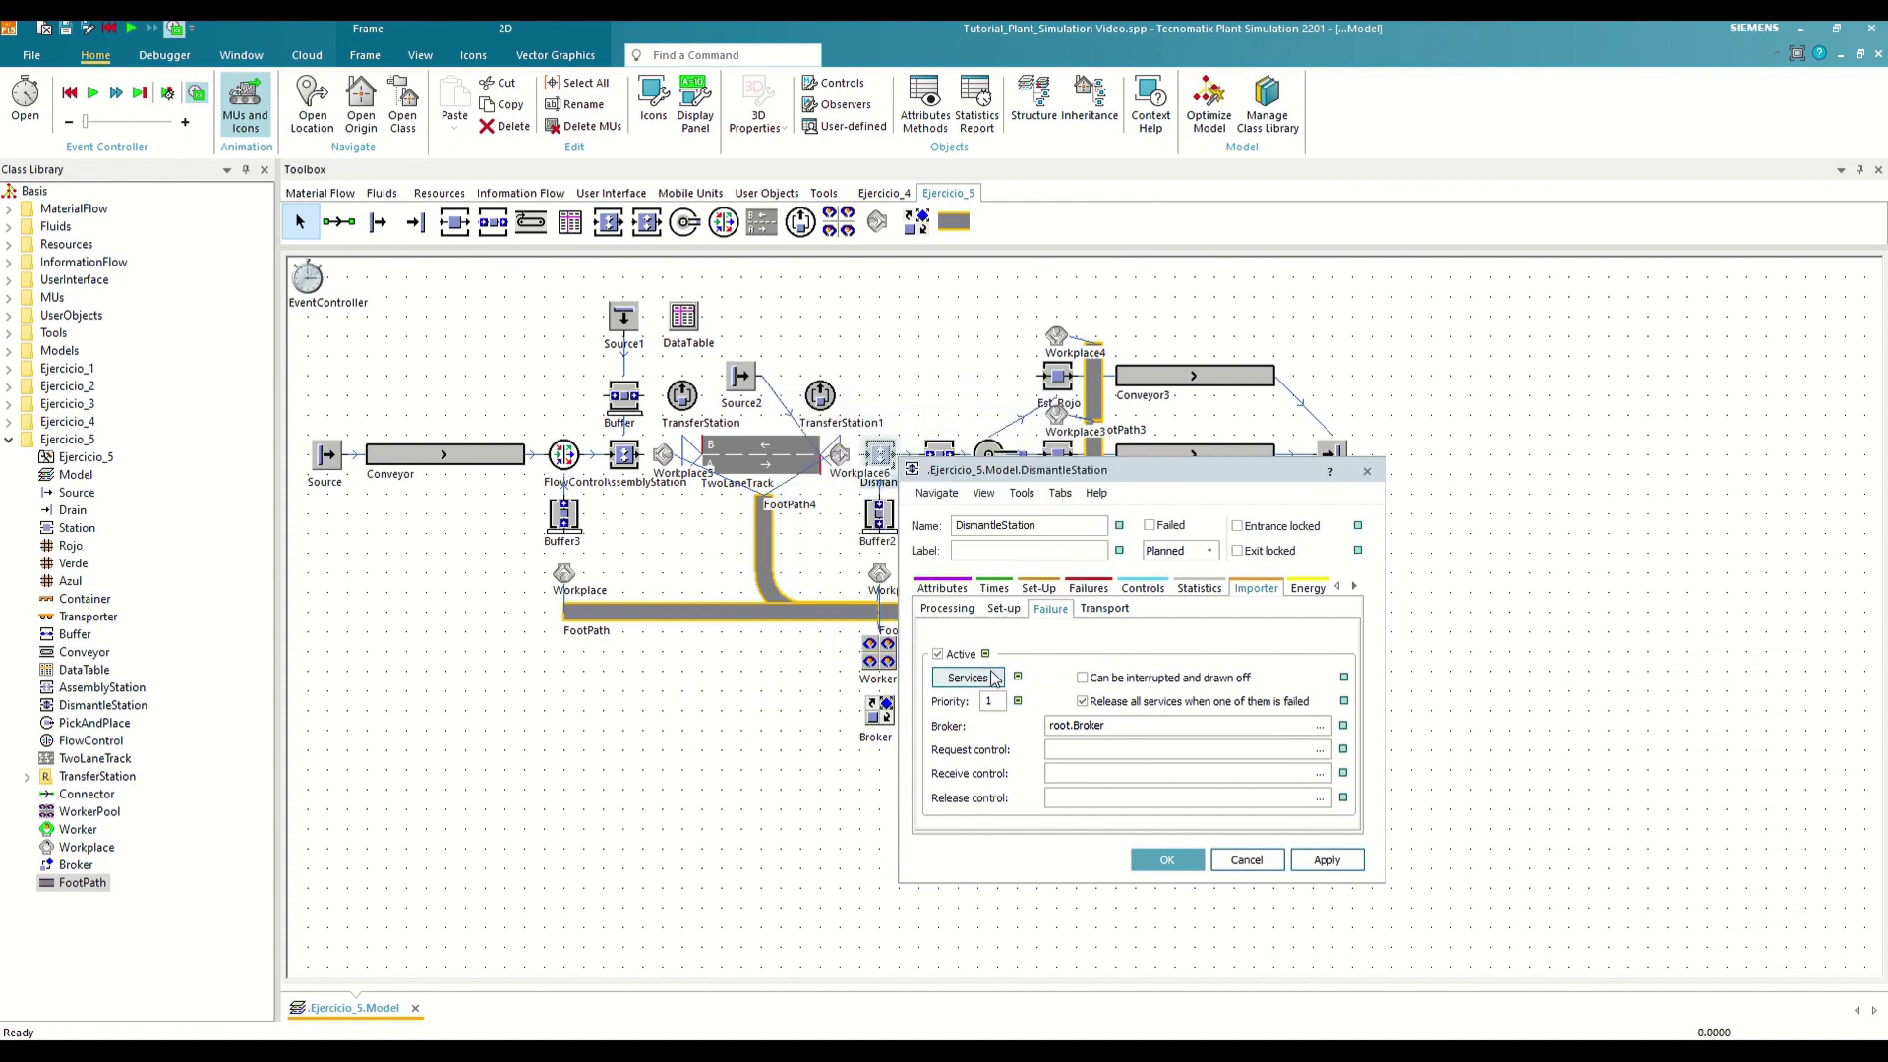
left_click(1166, 861)
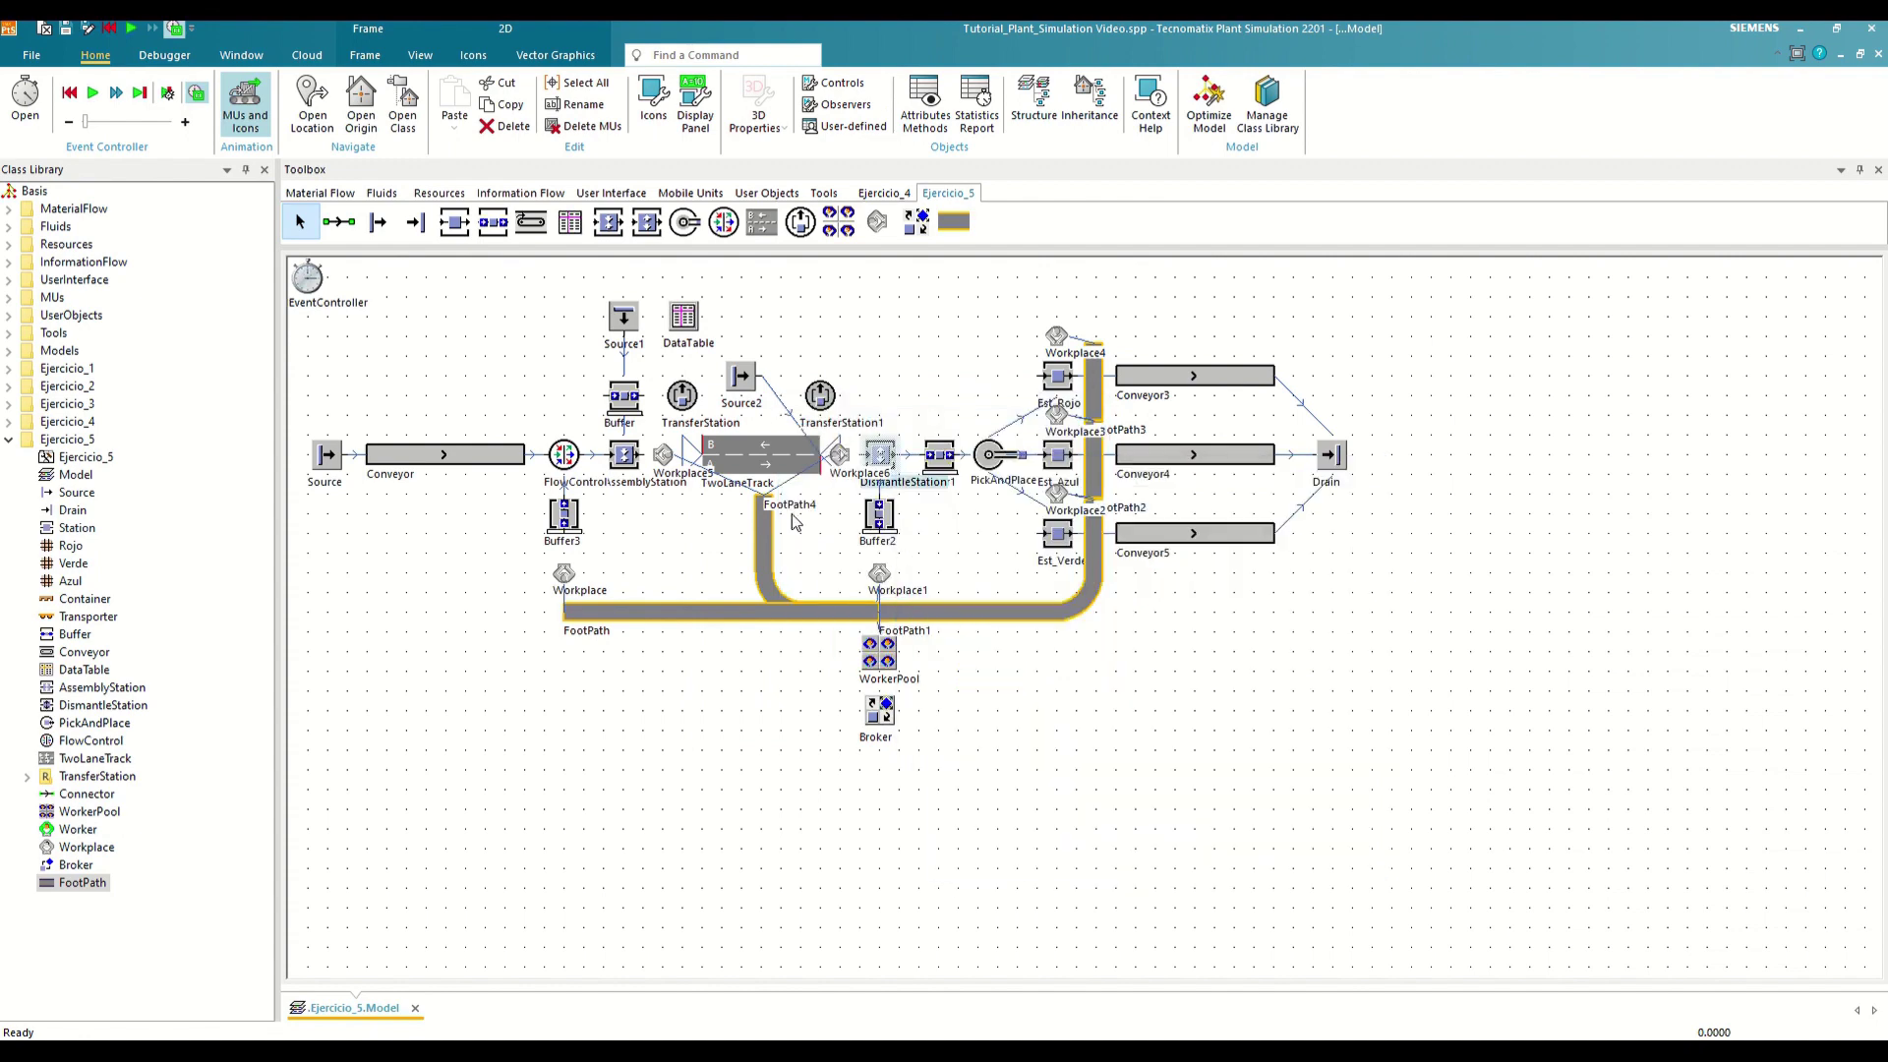
Set AssemblyStation's failure repair services to match and close its settings
double_click(634, 458)
left_click(725, 616)
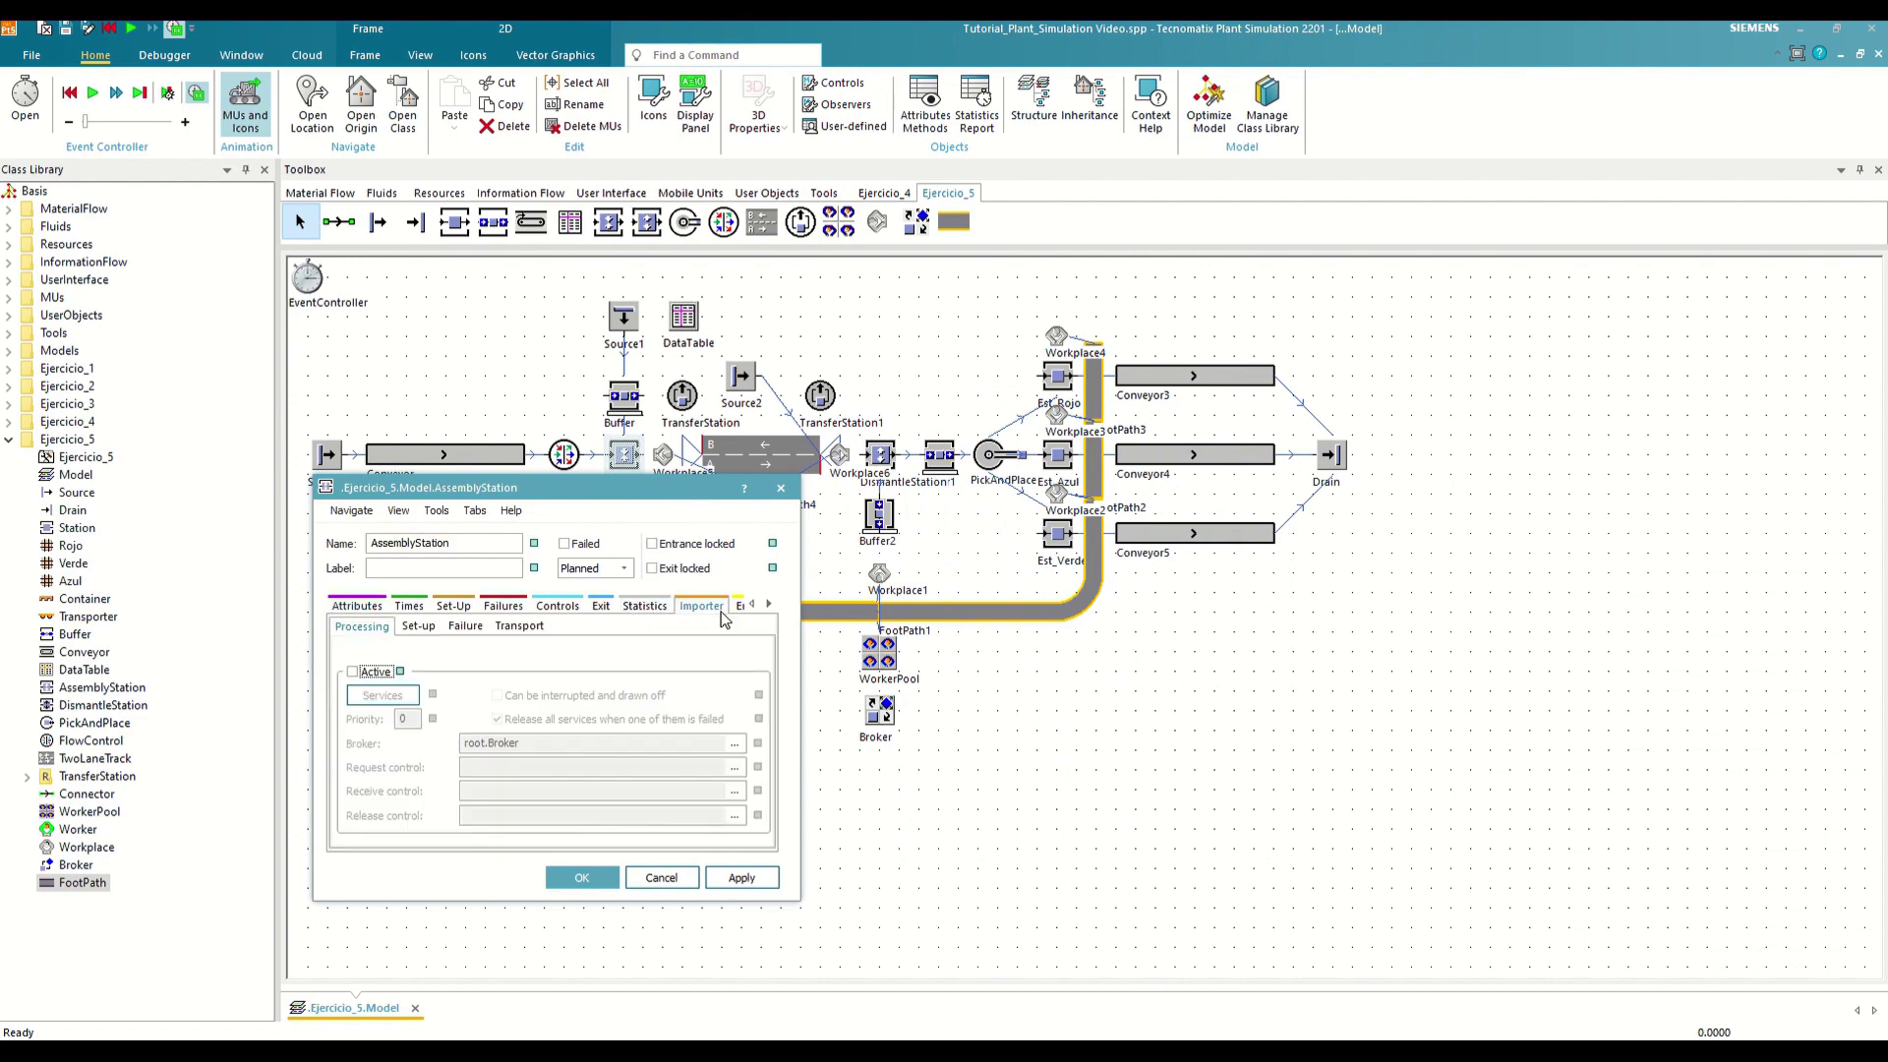
left_click(462, 627)
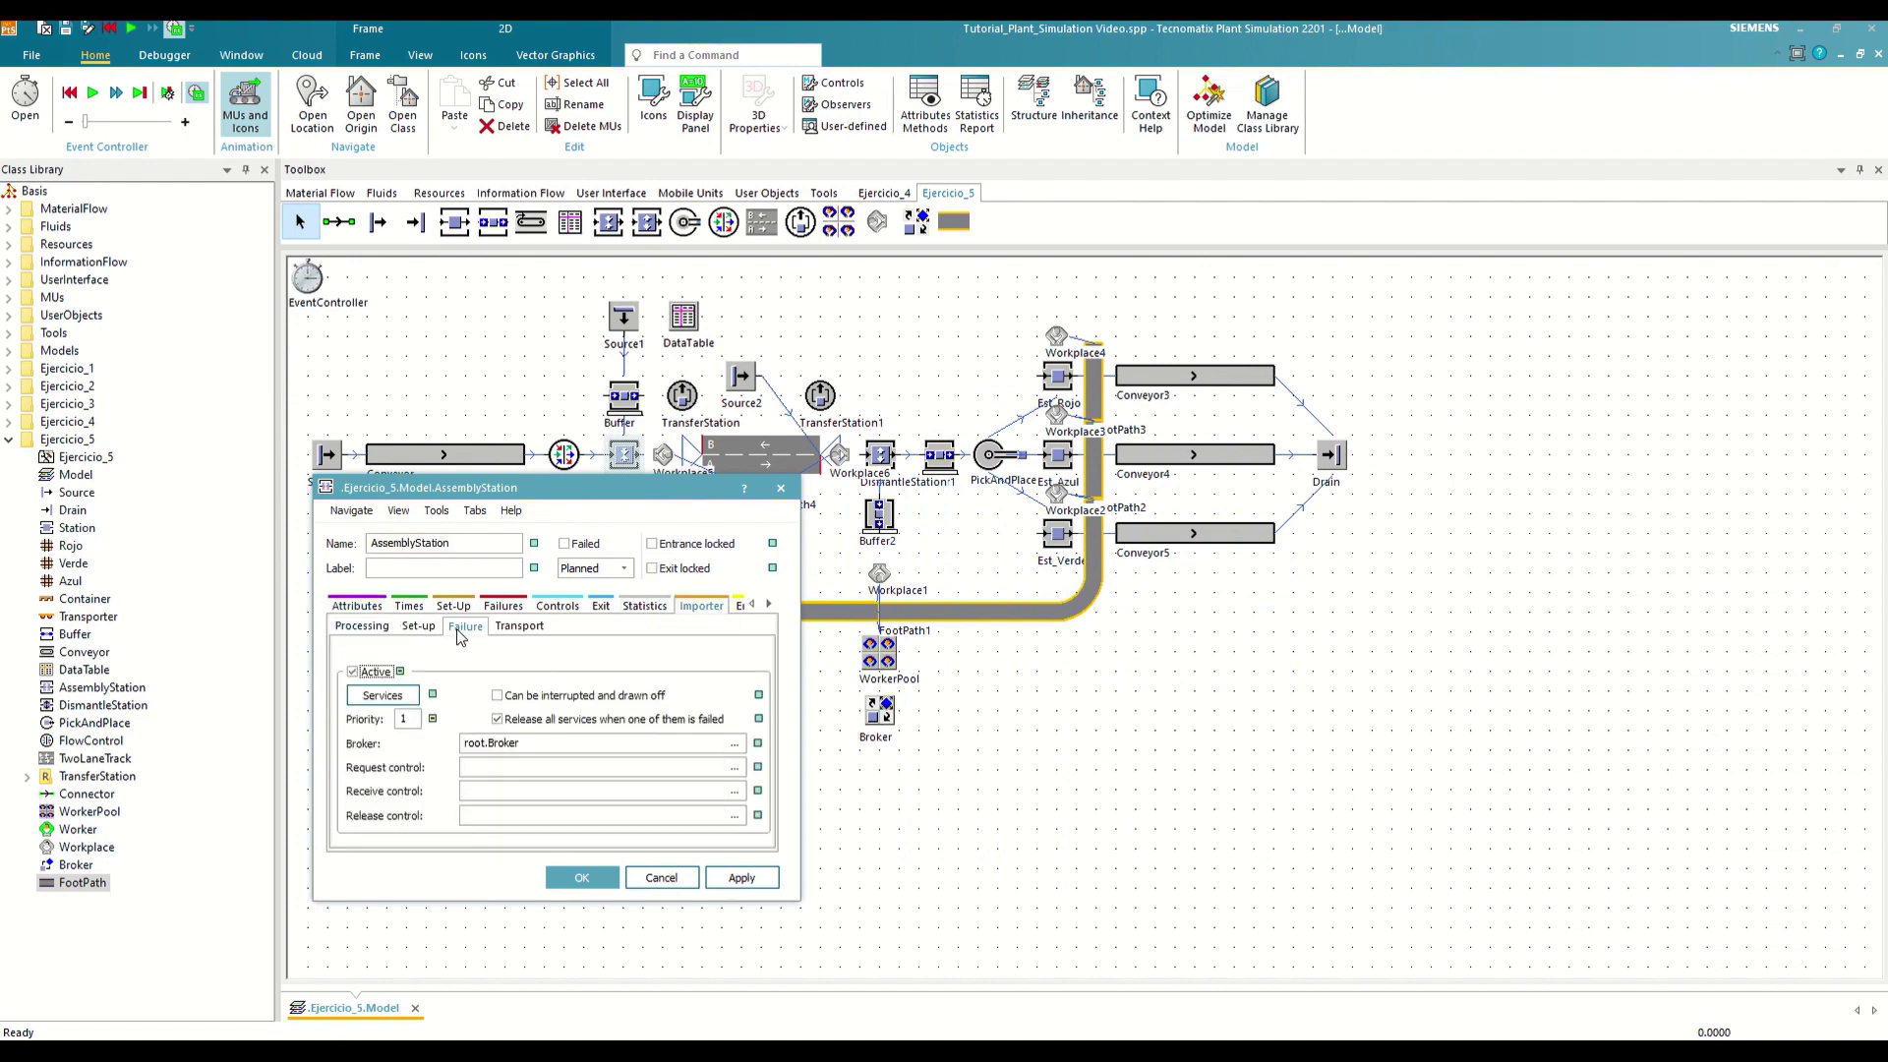
left_click(404, 695)
left_click(896, 637)
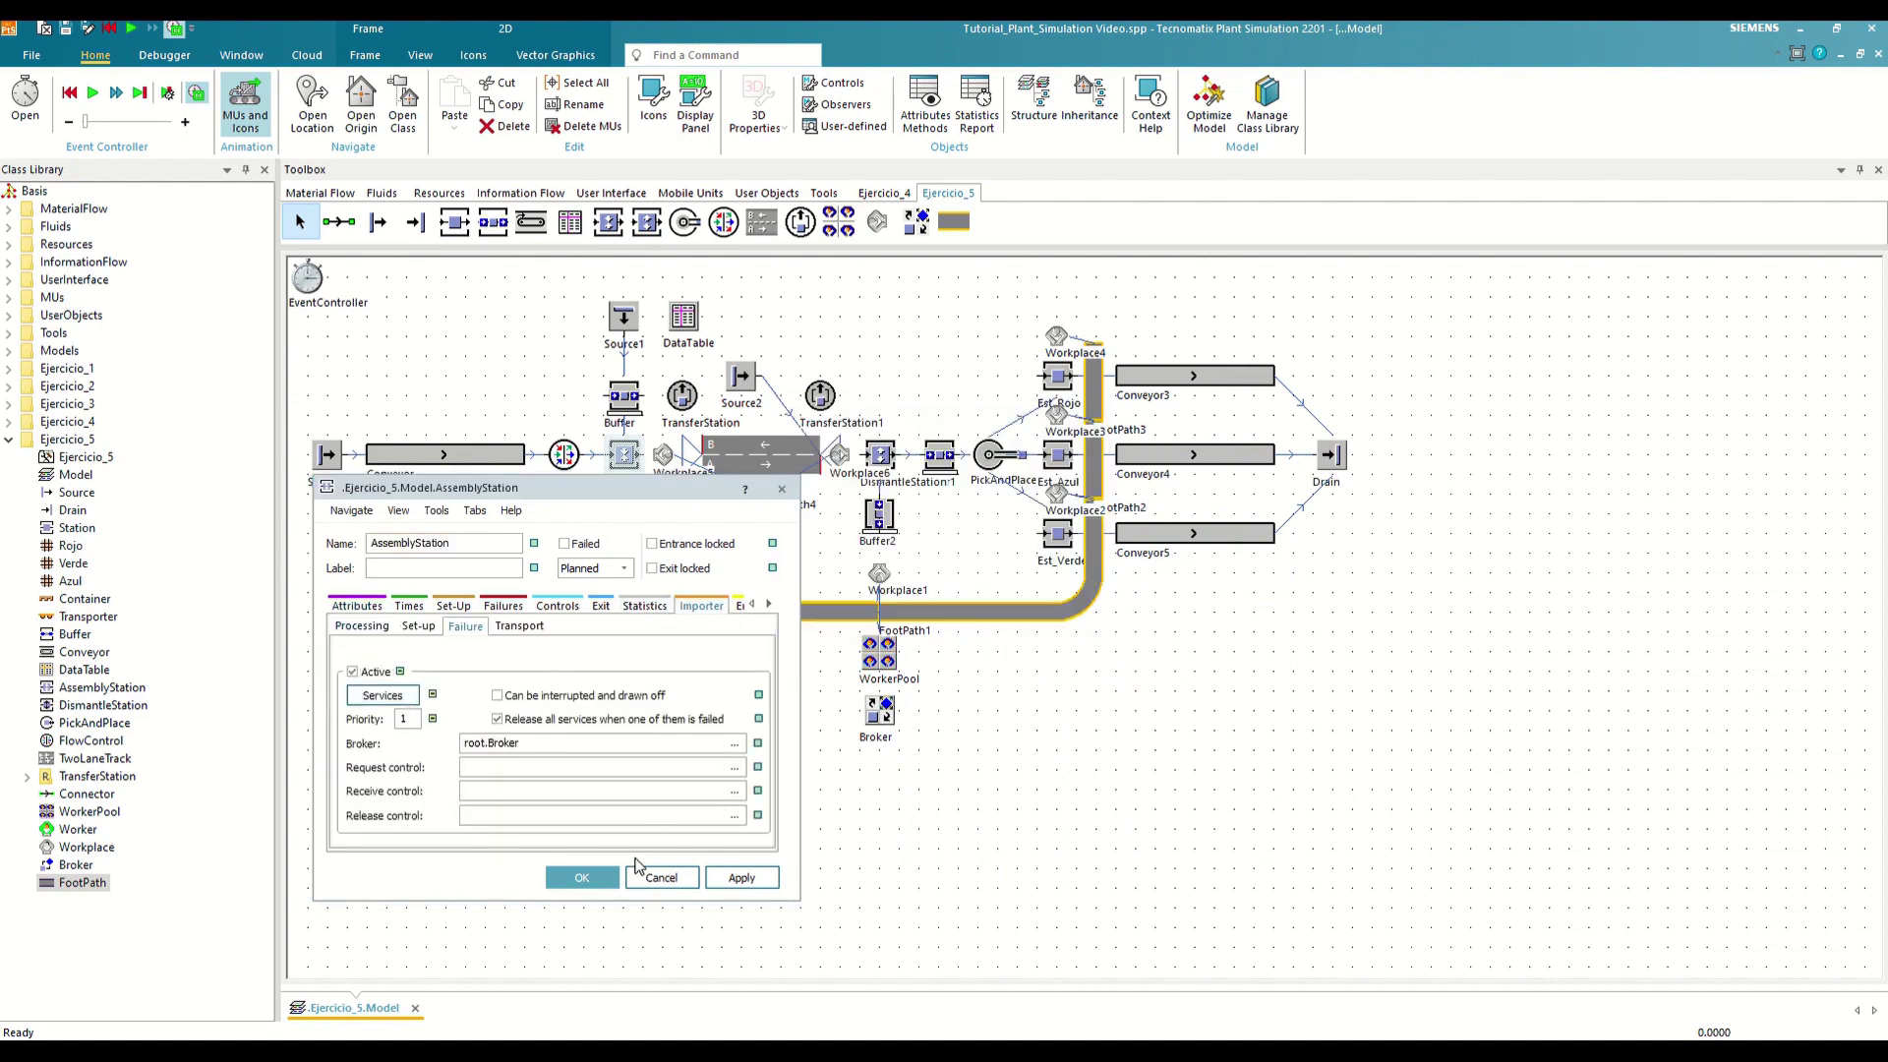
left_click(582, 877)
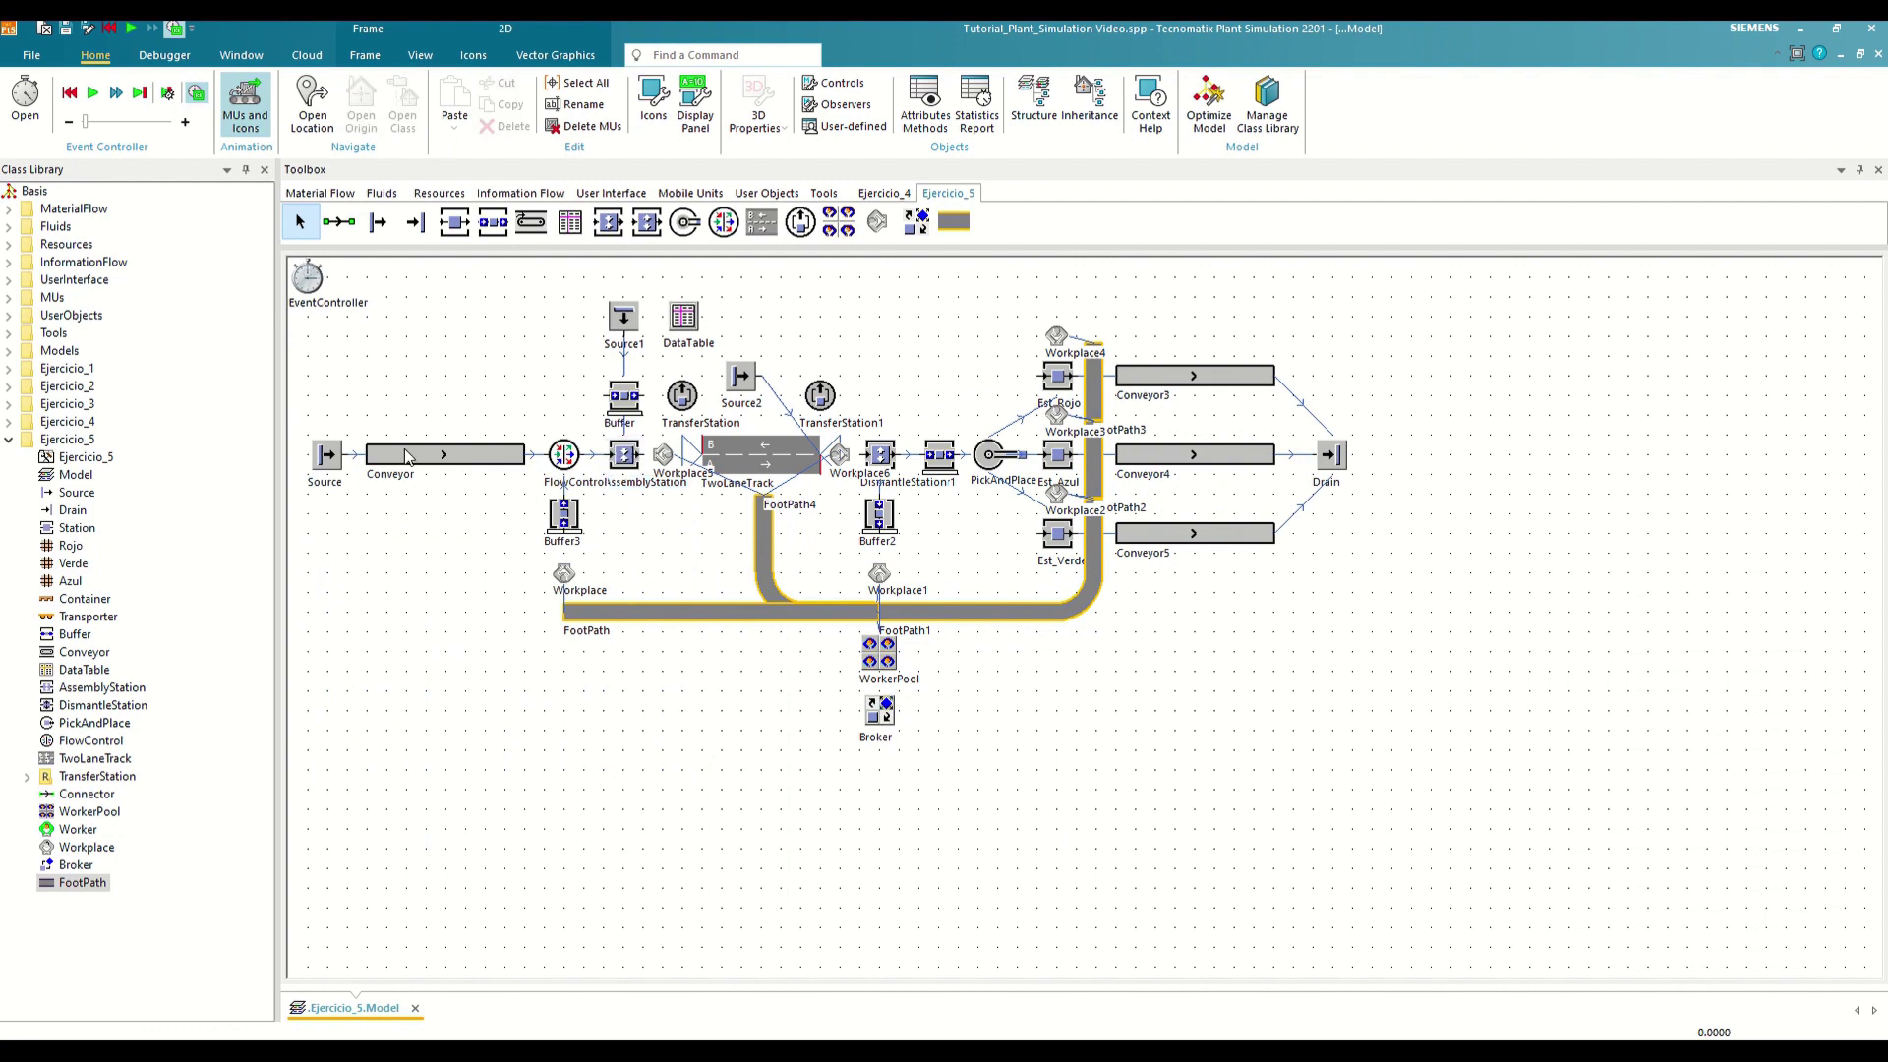
Run the simulation to about 1:29:50 at factor 37, then reset to 0.0000 and close controls
double_click(311, 286)
left_click(416, 774)
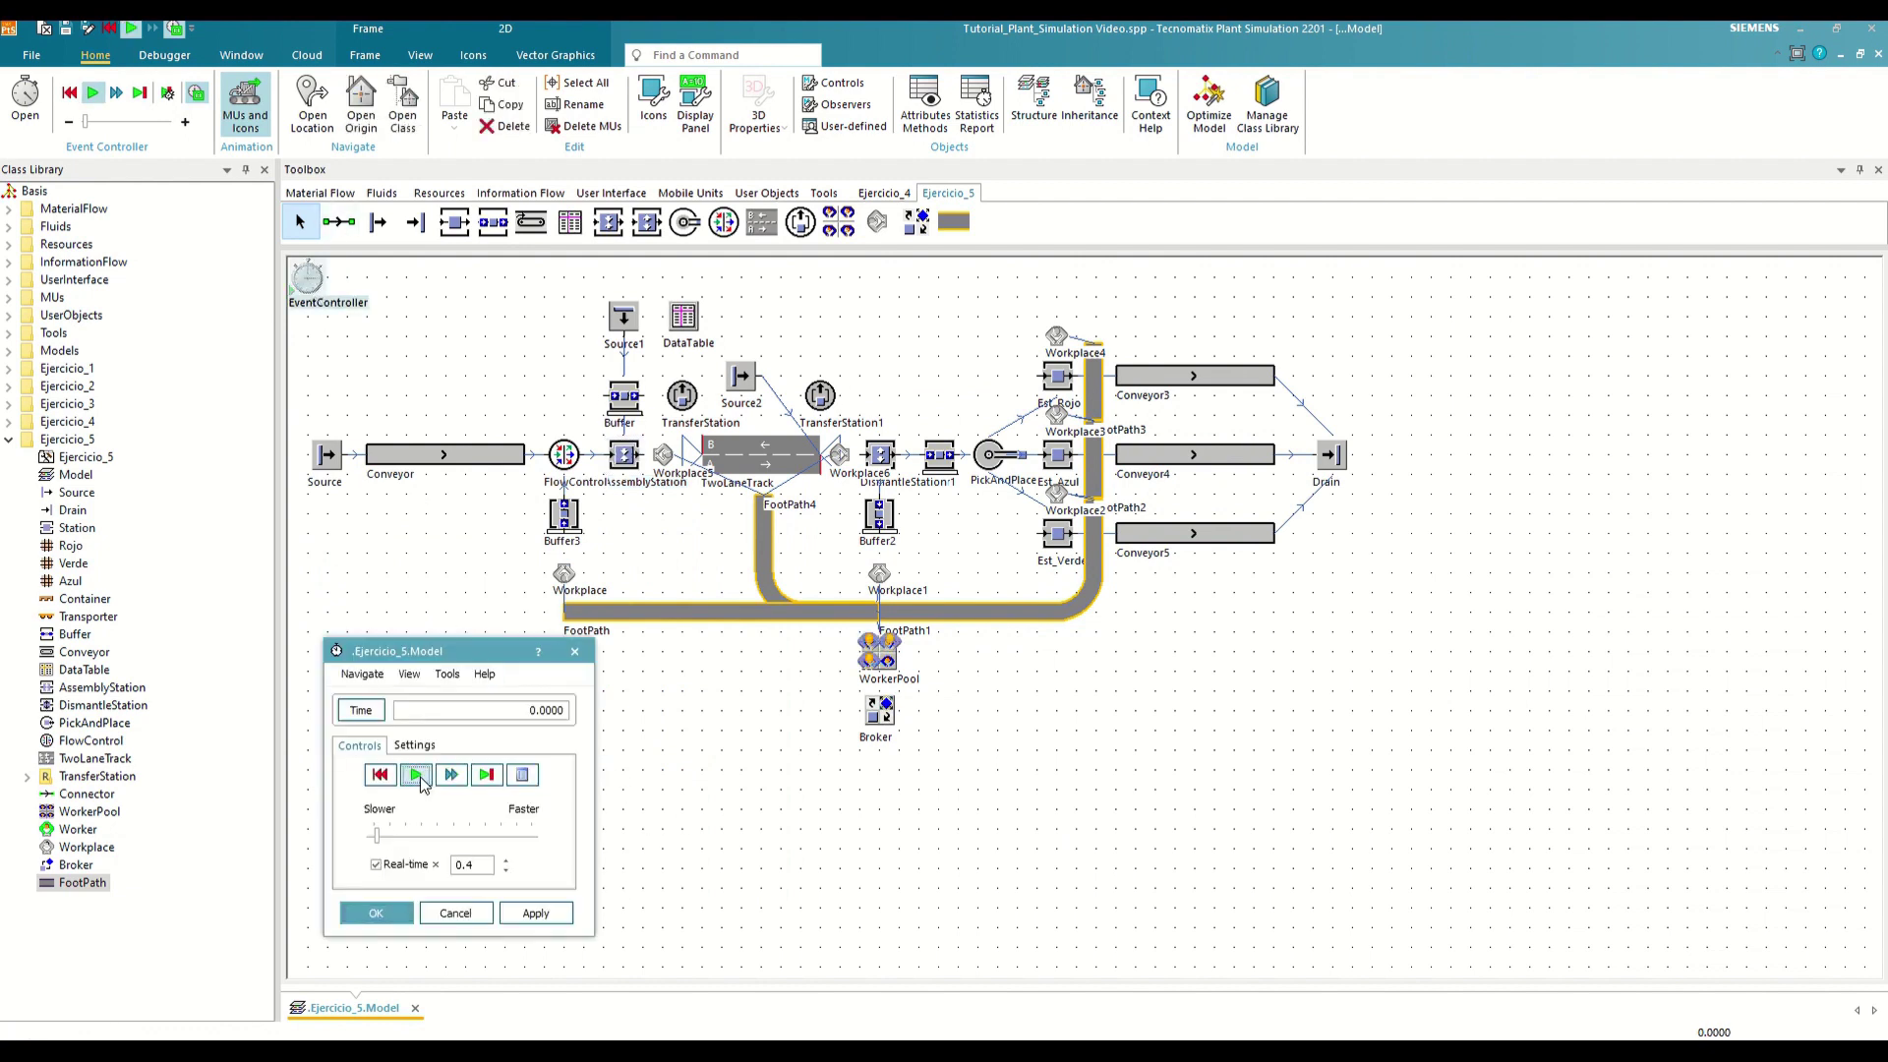
left_click_drag(397, 838, 464, 828)
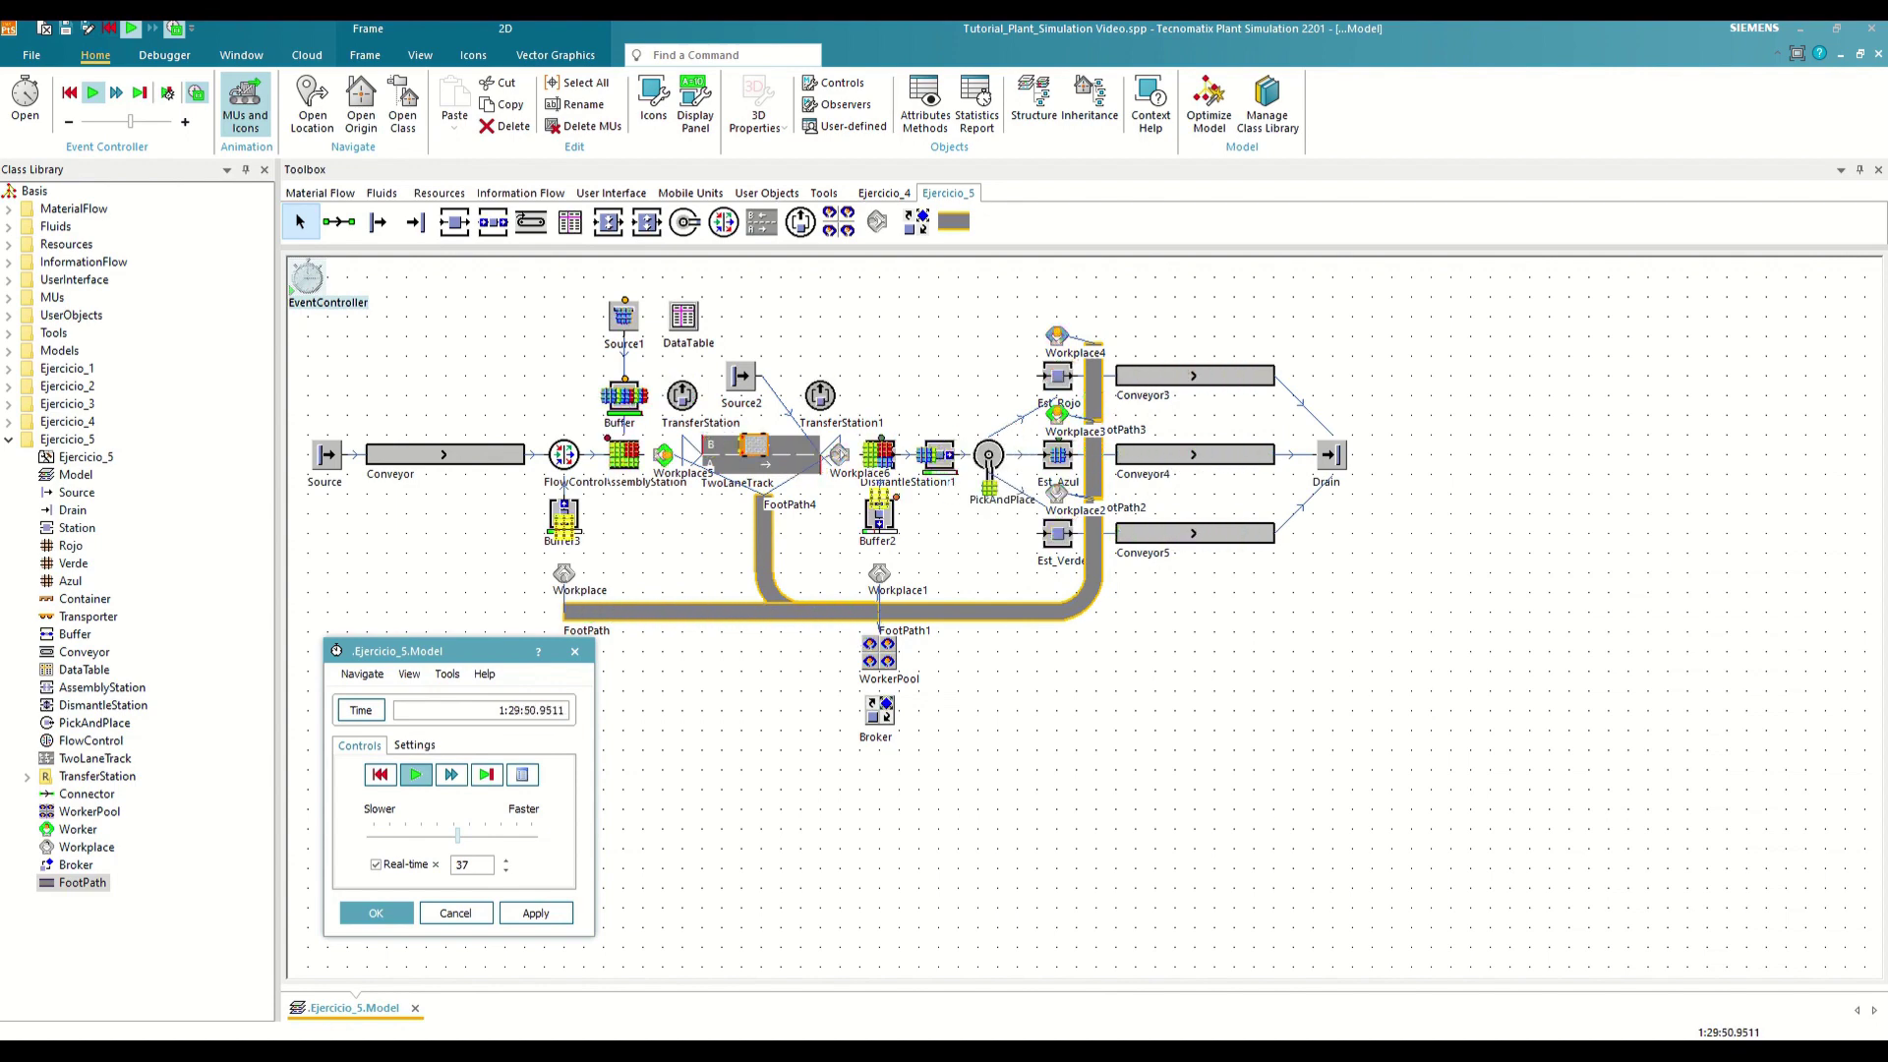
left_click(391, 776)
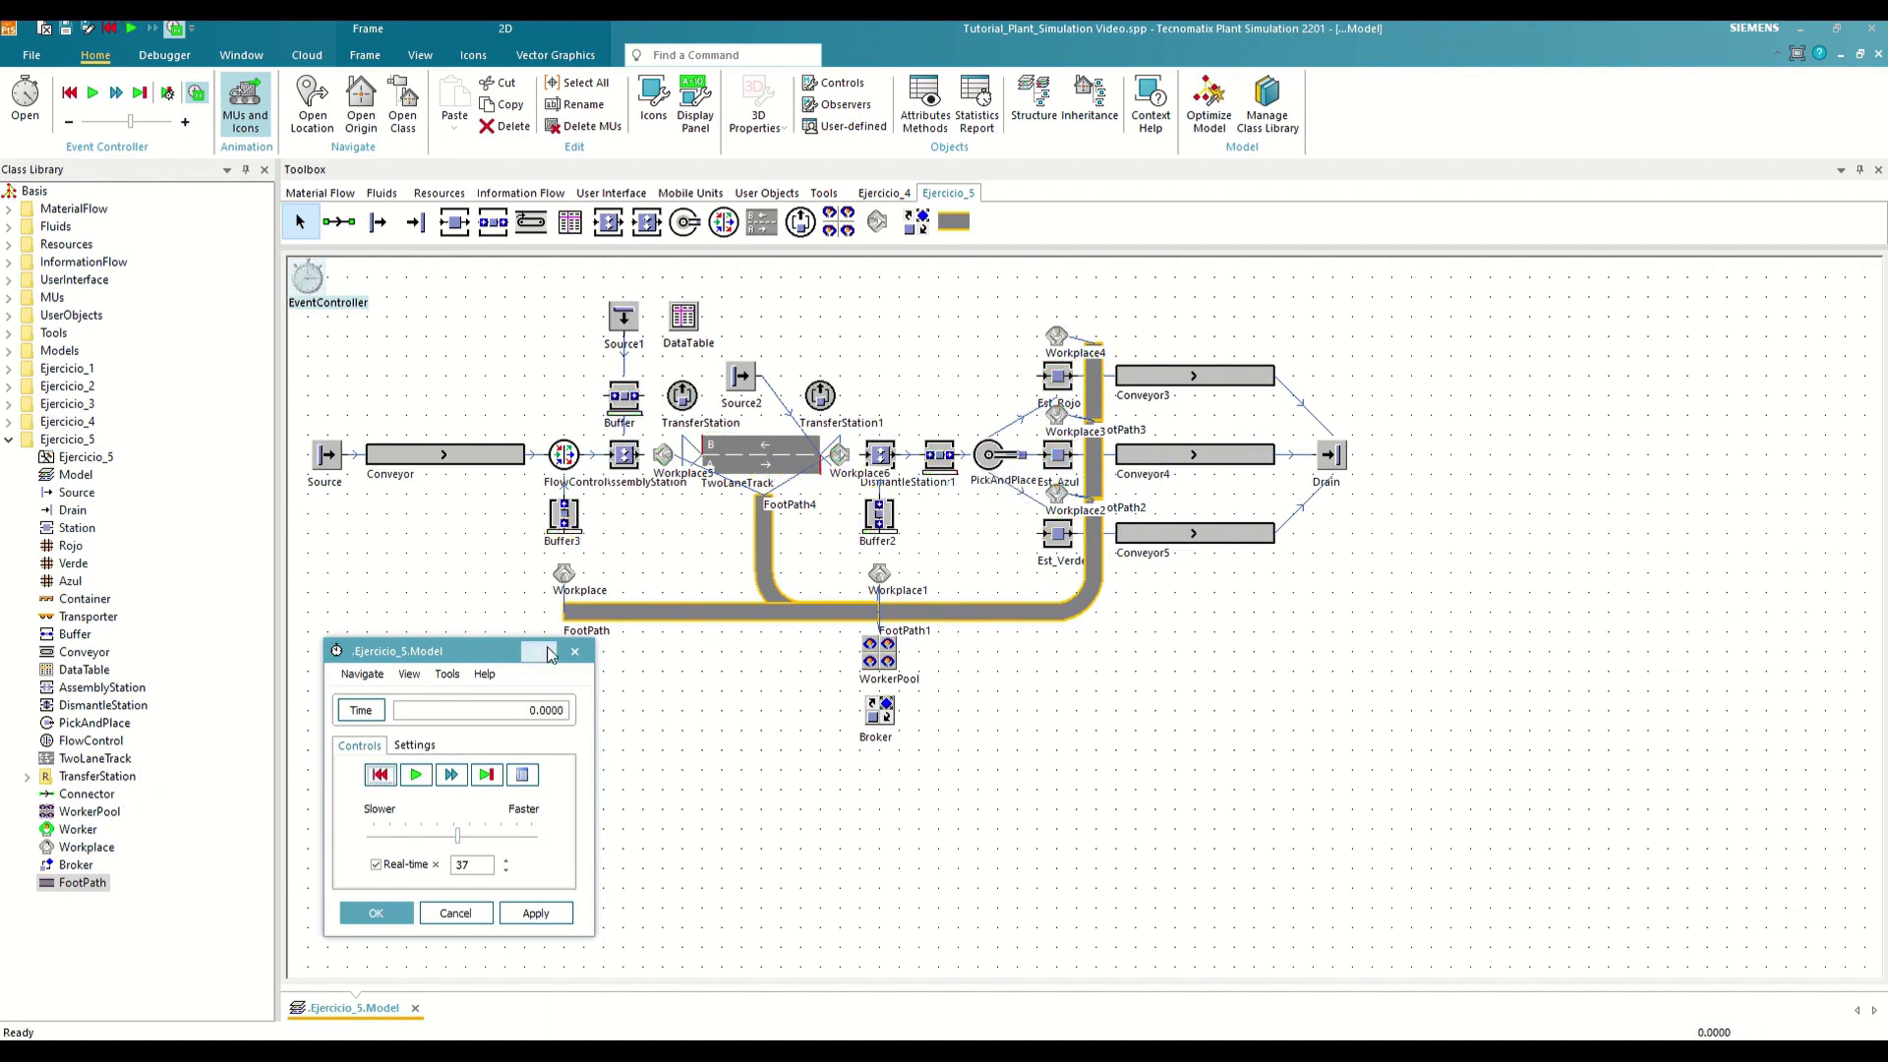
left_click(575, 651)
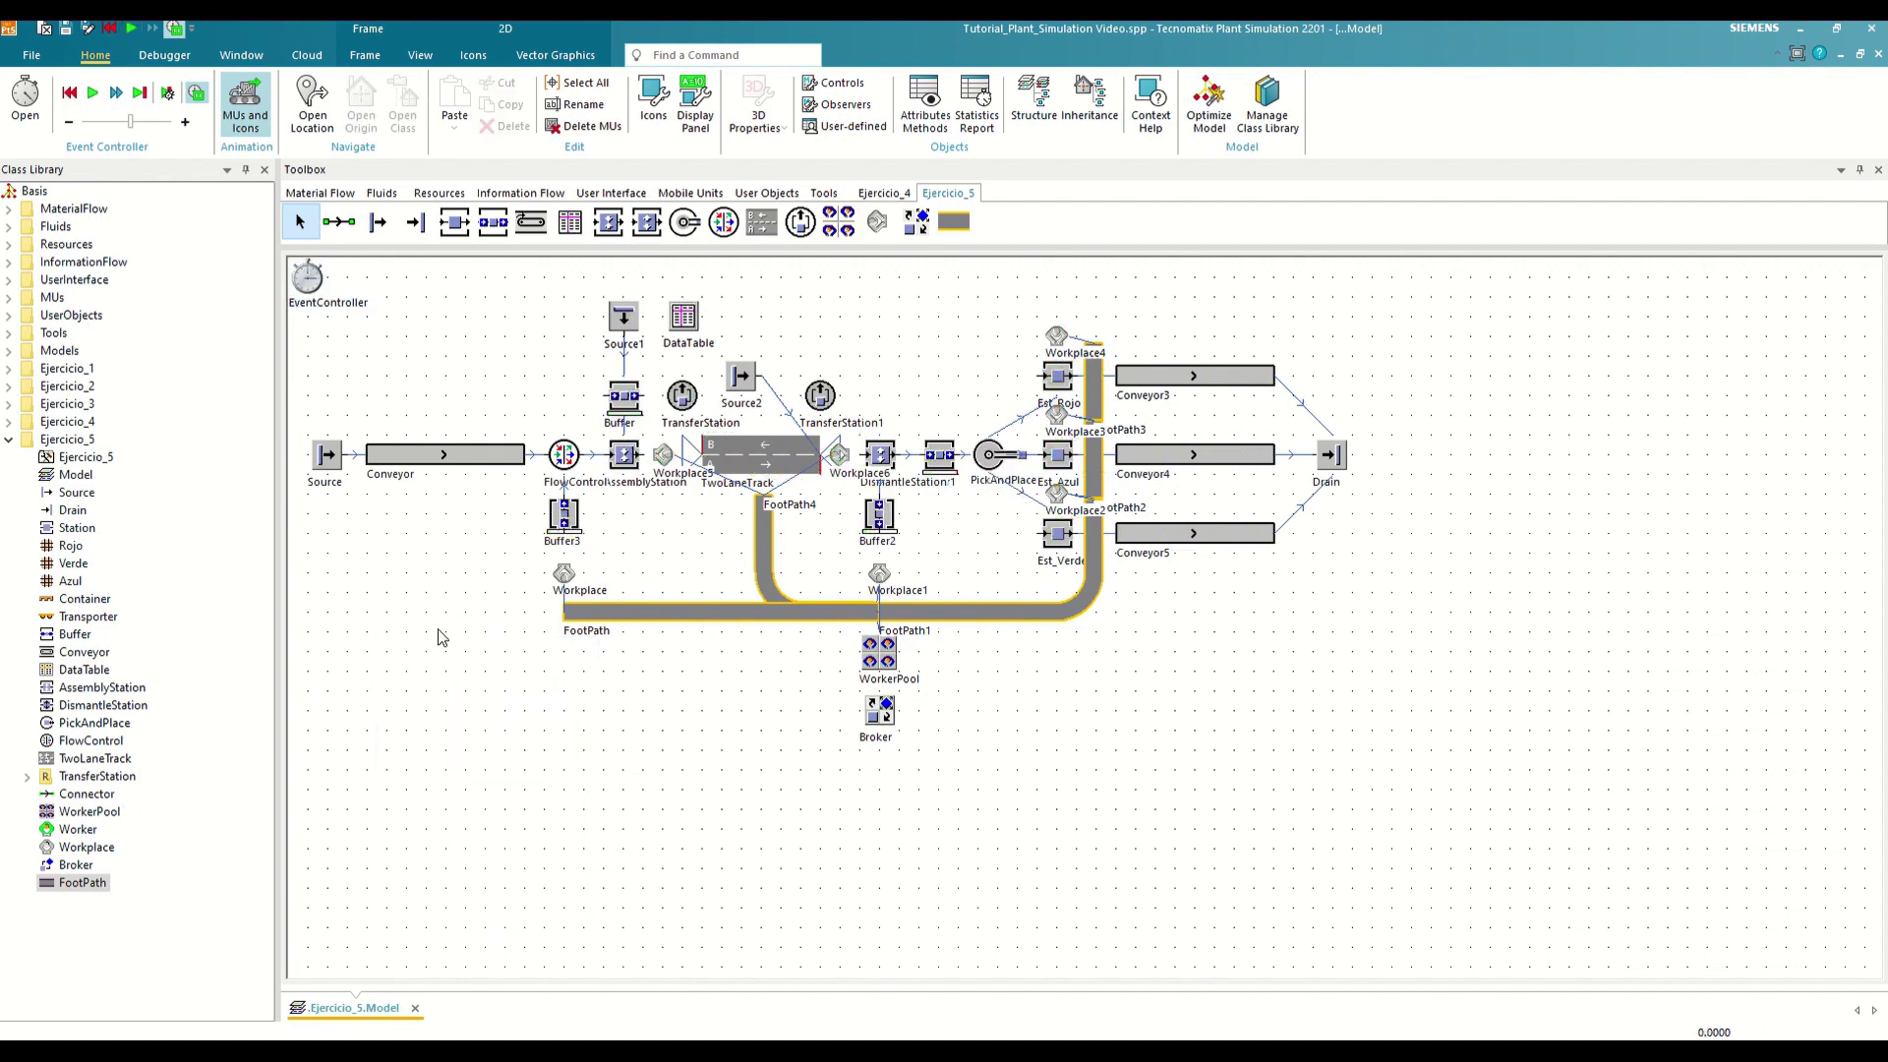
Add a ShiftCalendar to the Ejercicio_5 folder and place one beside Broker
left_click(440, 193)
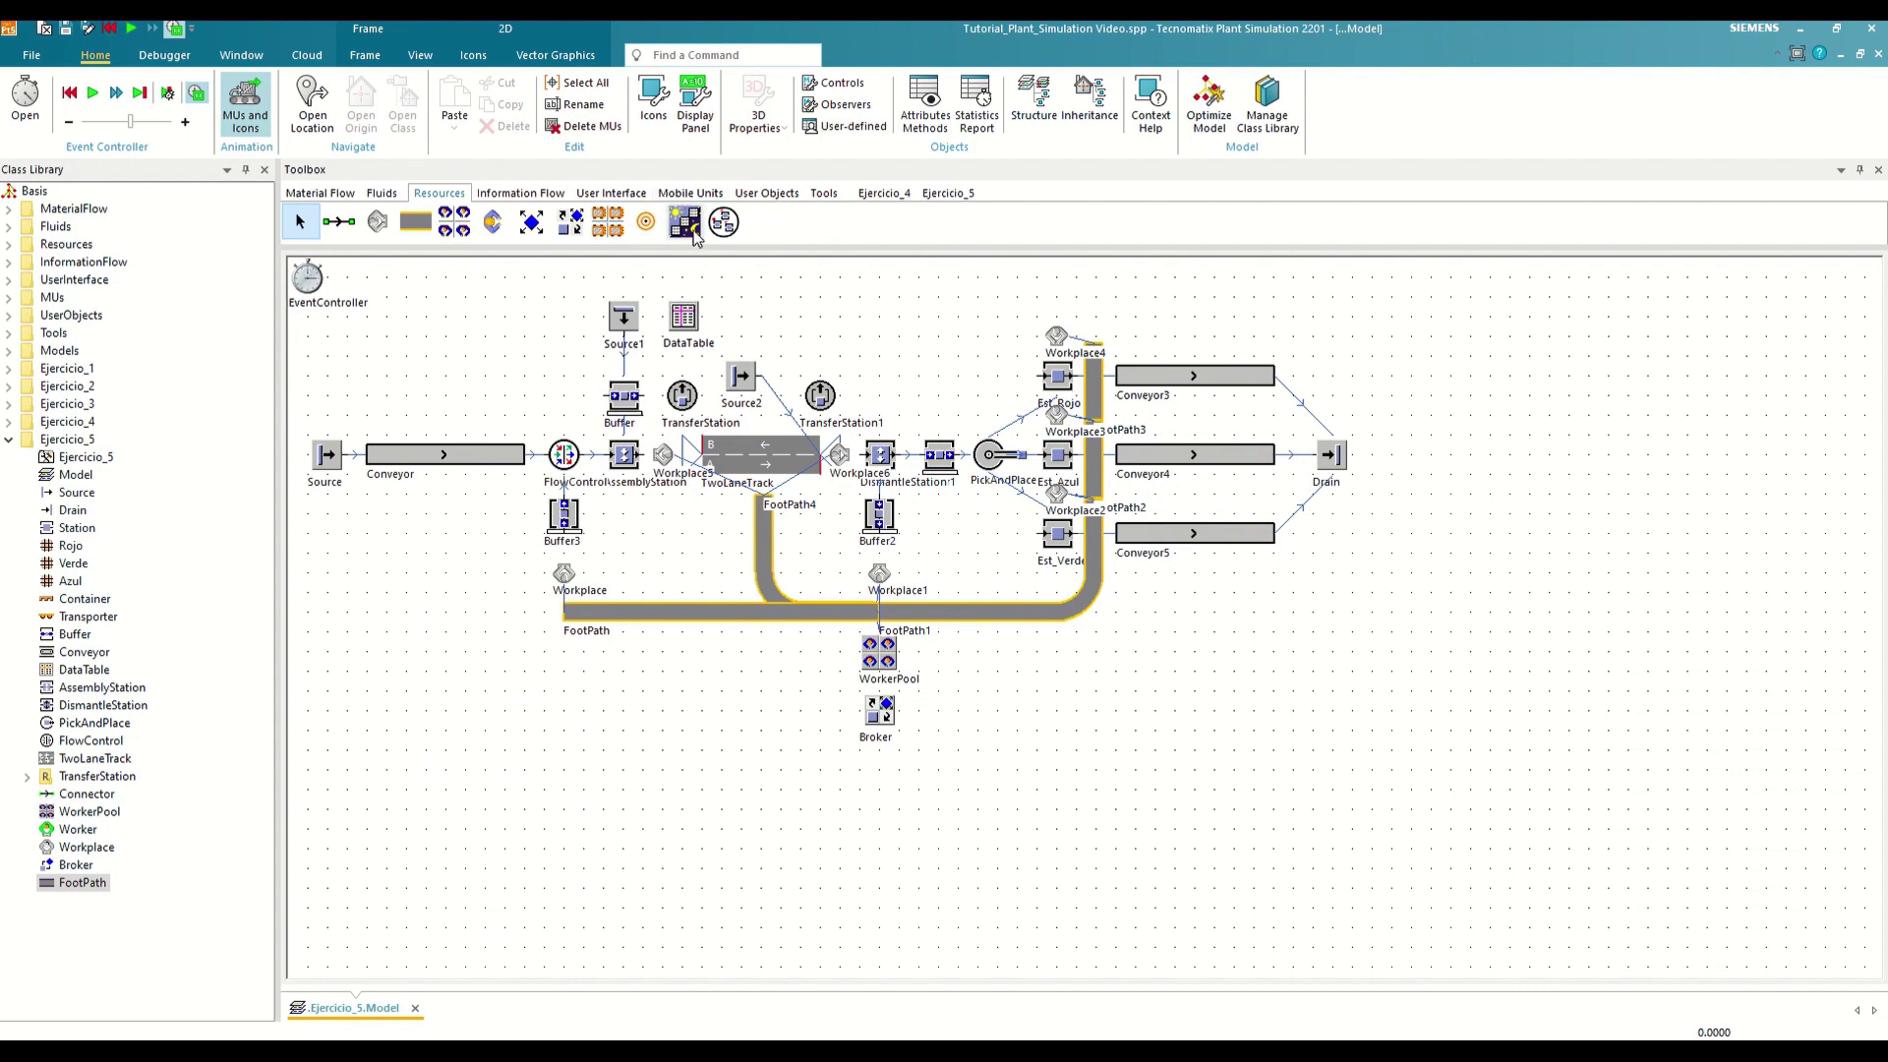
left_click_drag(691, 231, 77, 448)
left_click_drag(111, 904, 953, 717)
double_click(958, 713)
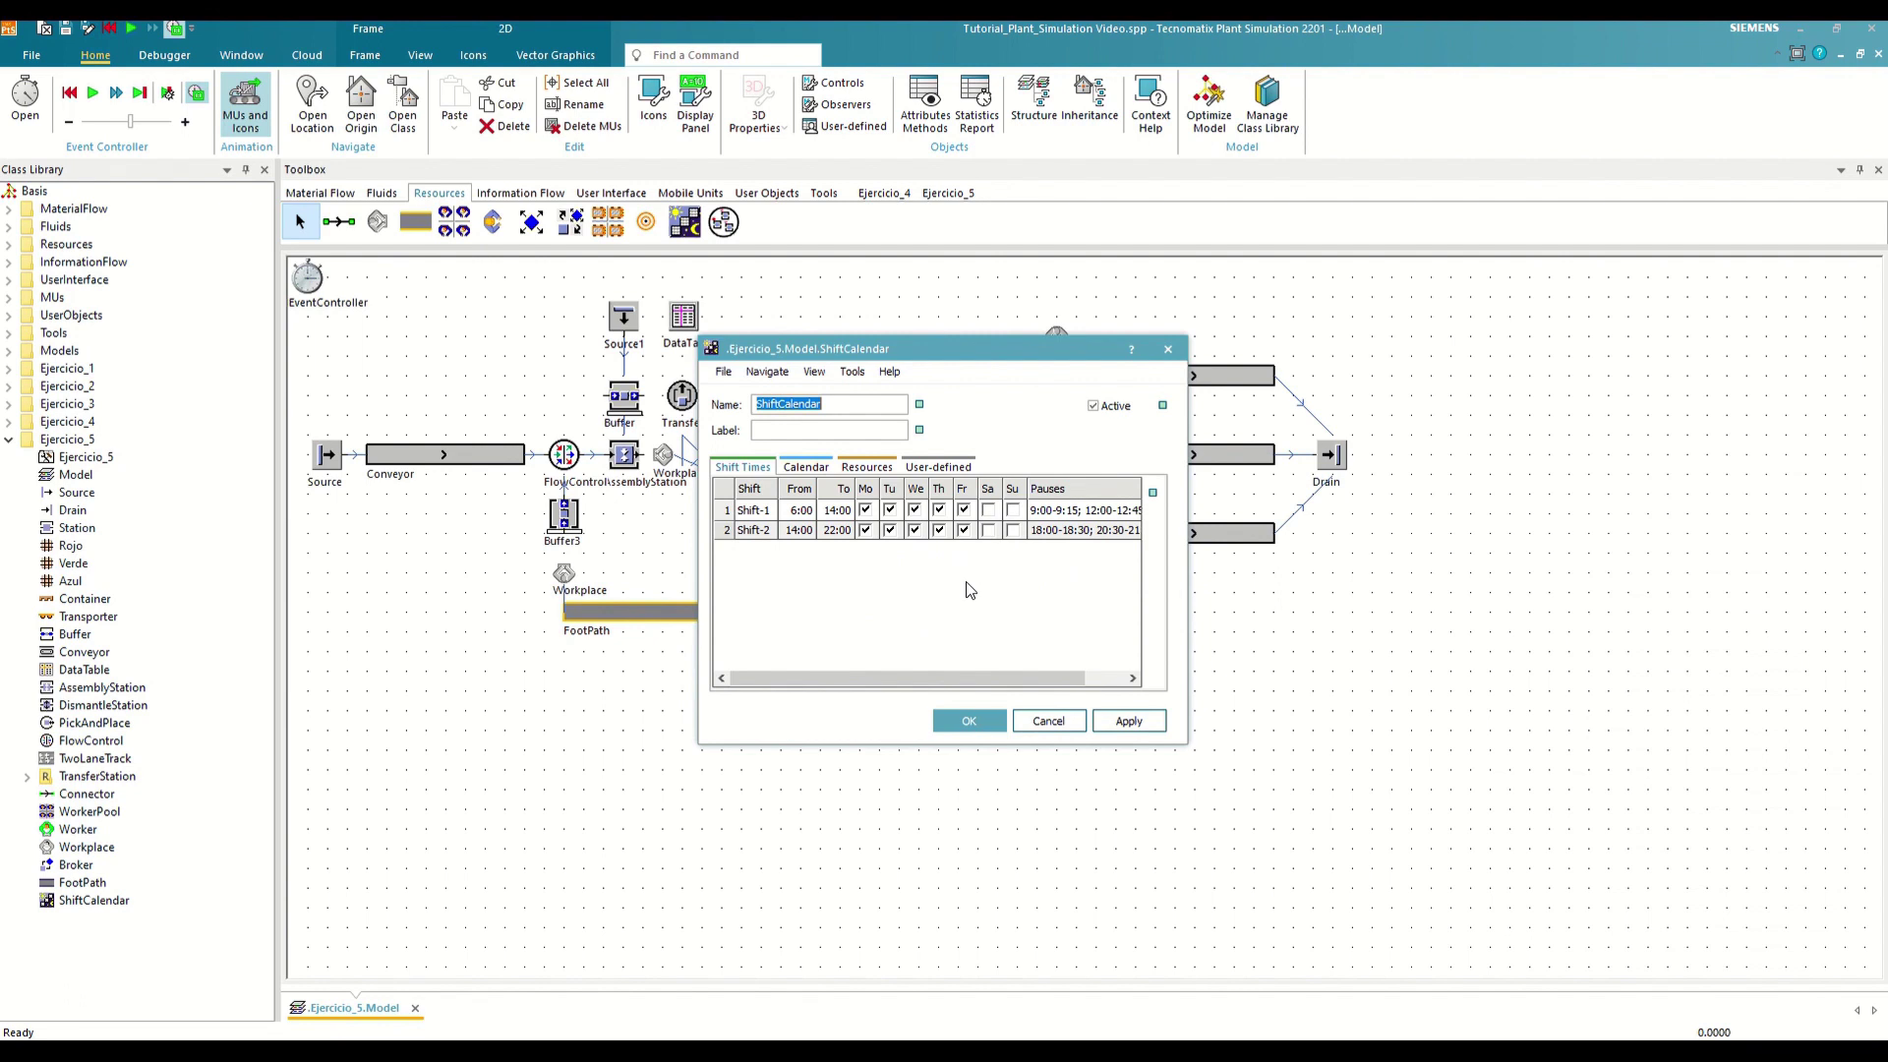
left_click(1155, 499)
Rename the shifts to Mañana (6:00–14:00) and Tarde (14:00–22:00) and save the calendar
left_click(767, 516)
type("Mañana")
key("Return")
type("Ta")
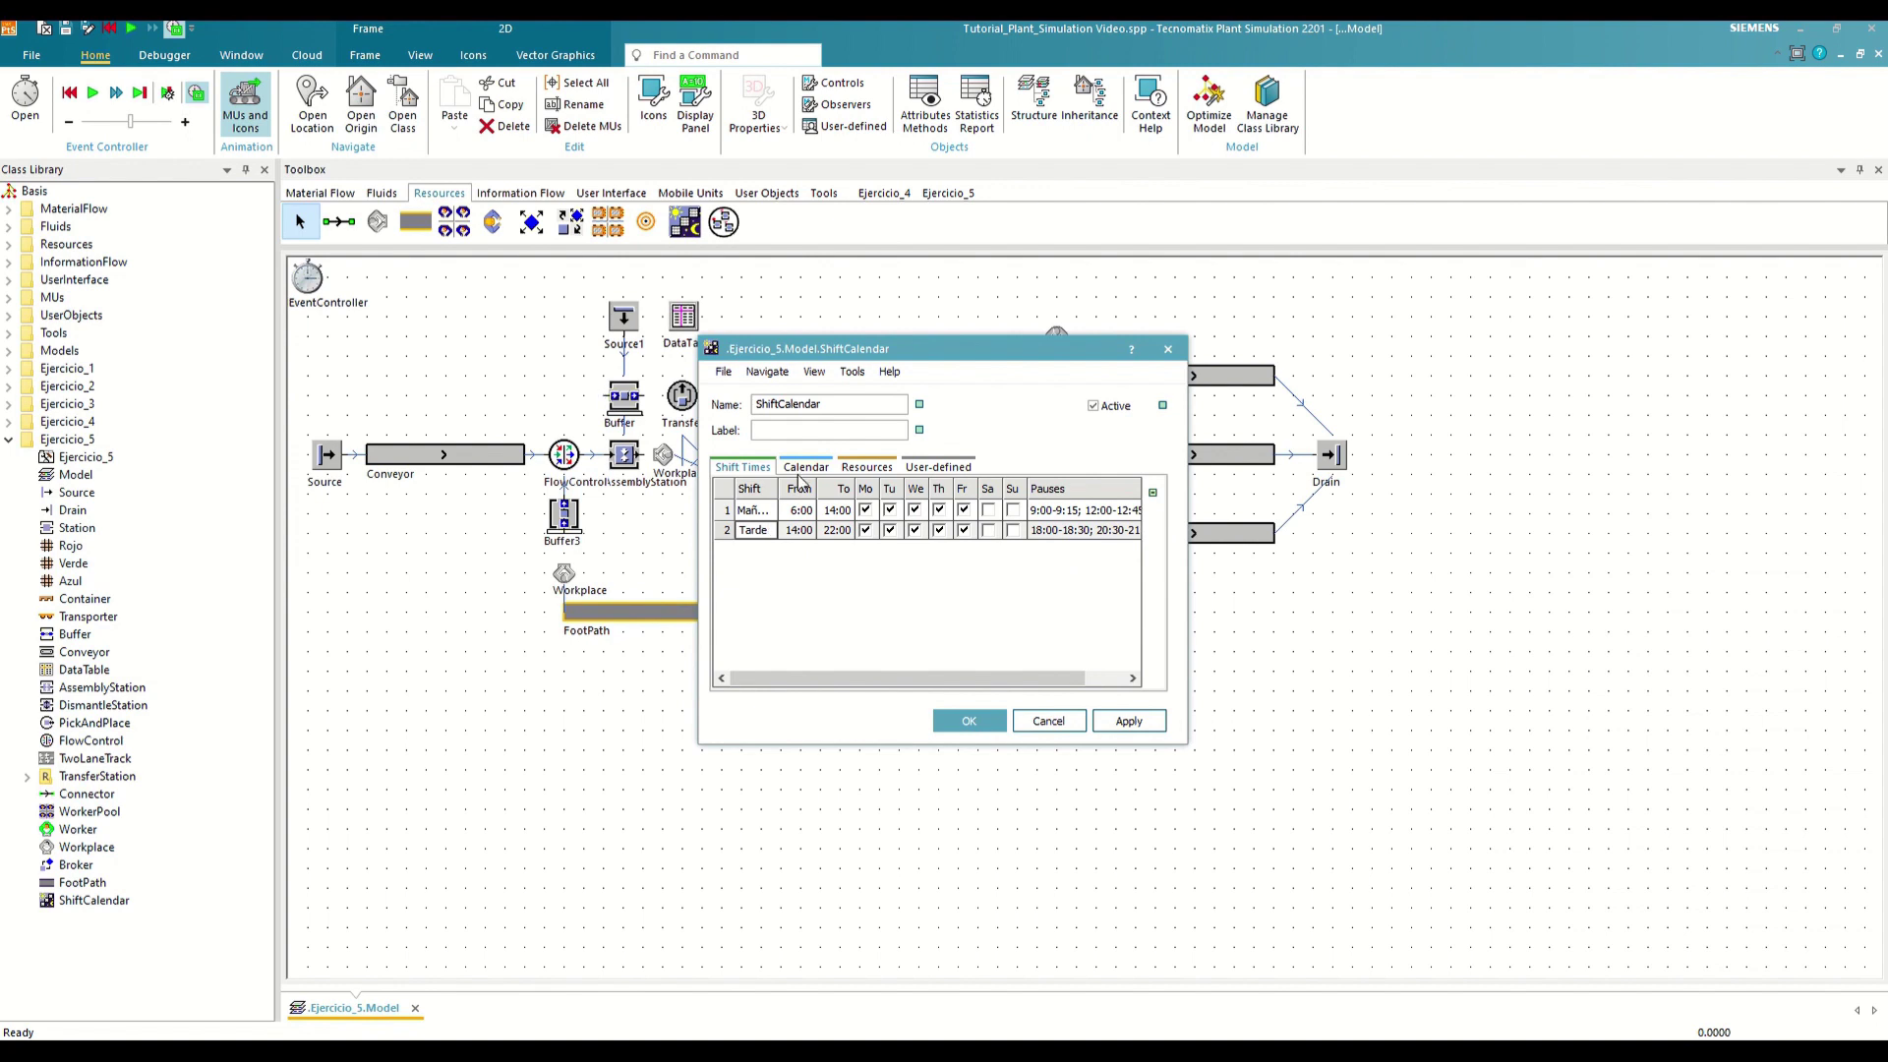
type("rde")
key("Return")
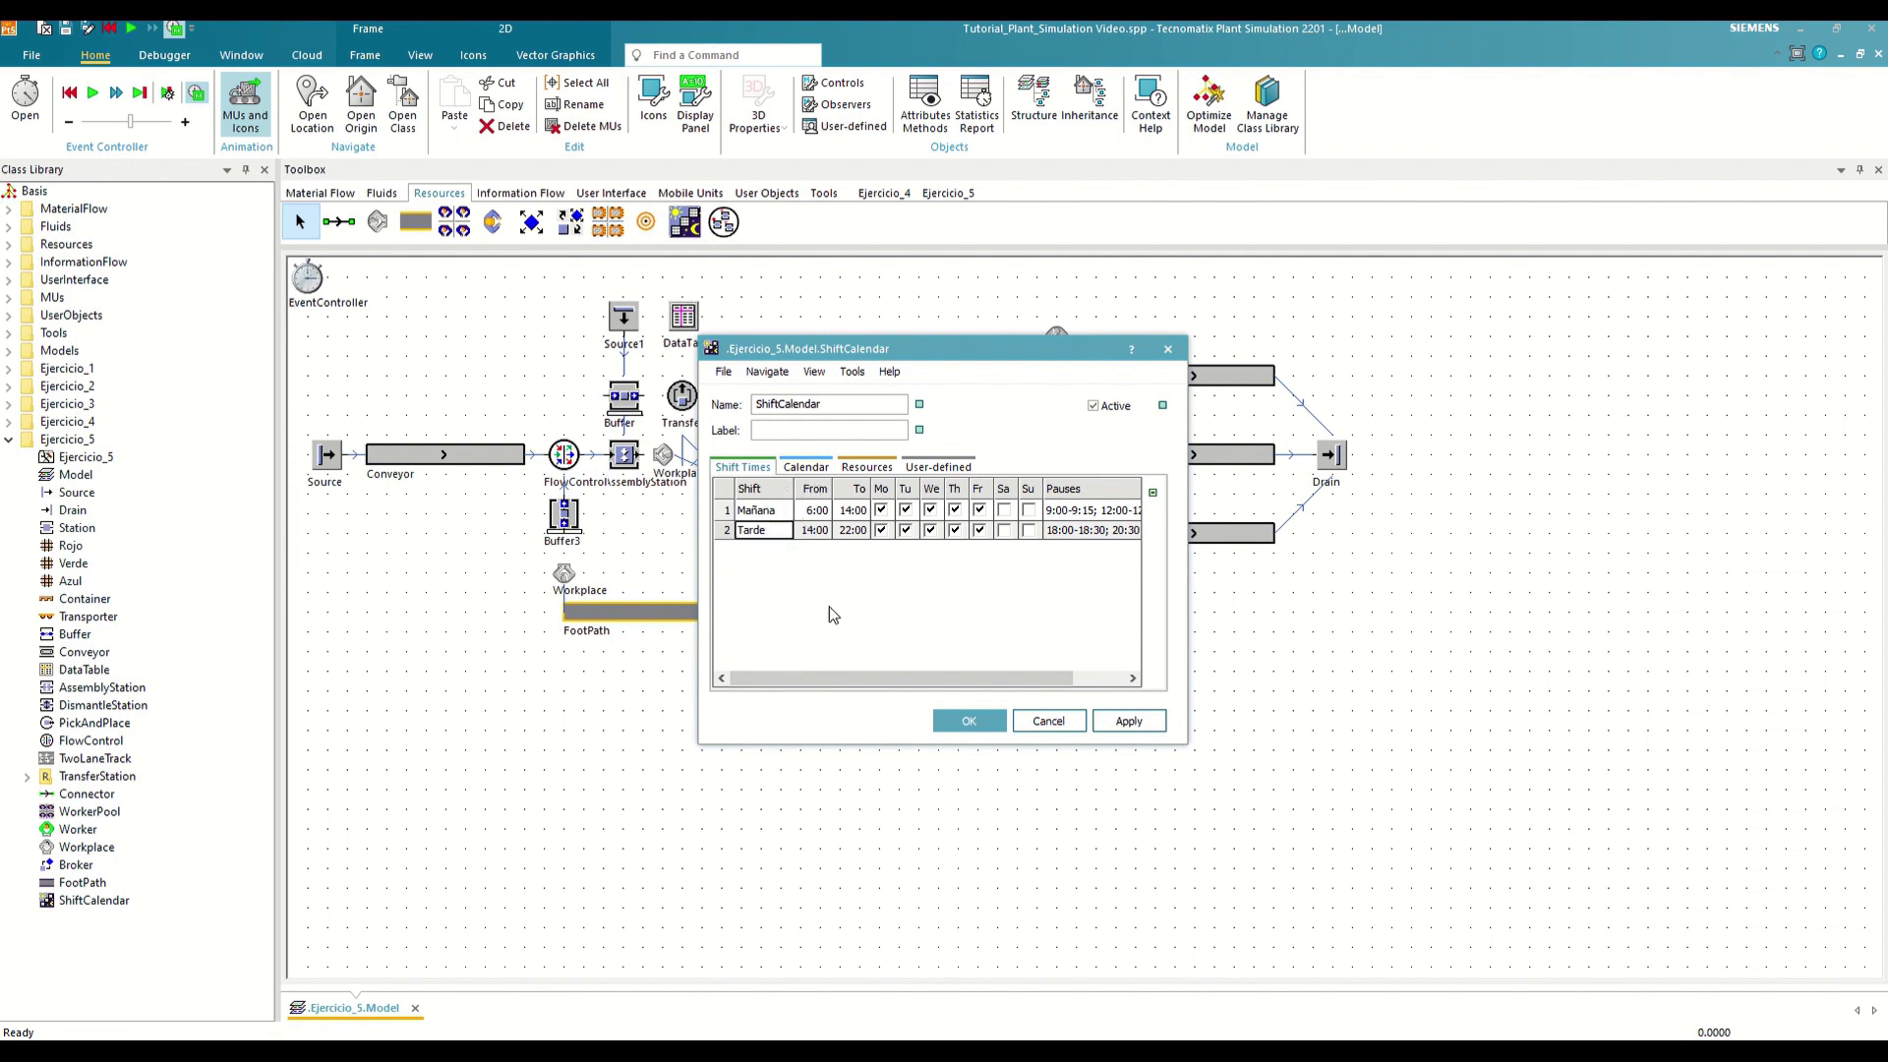
left_click(824, 476)
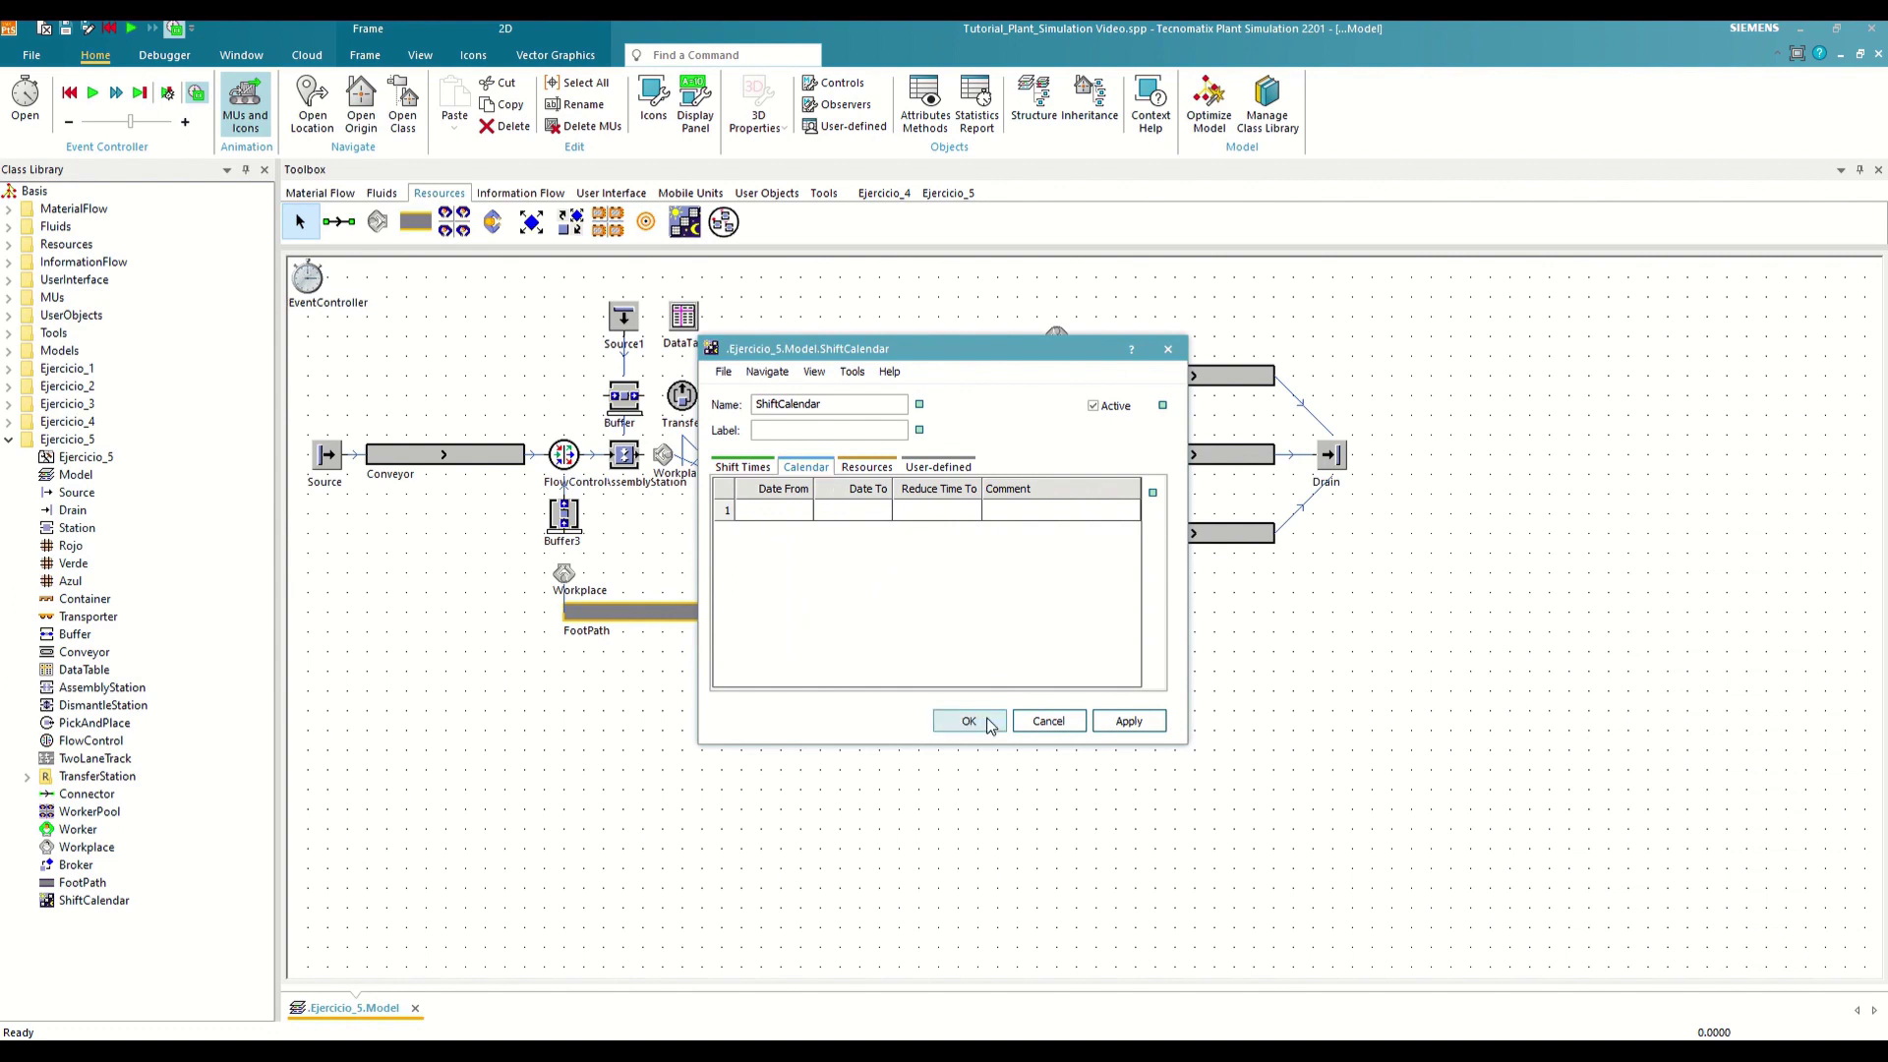
left_click(968, 721)
Assign the ShiftCalendar to the WorkerPool
left_click(949, 878)
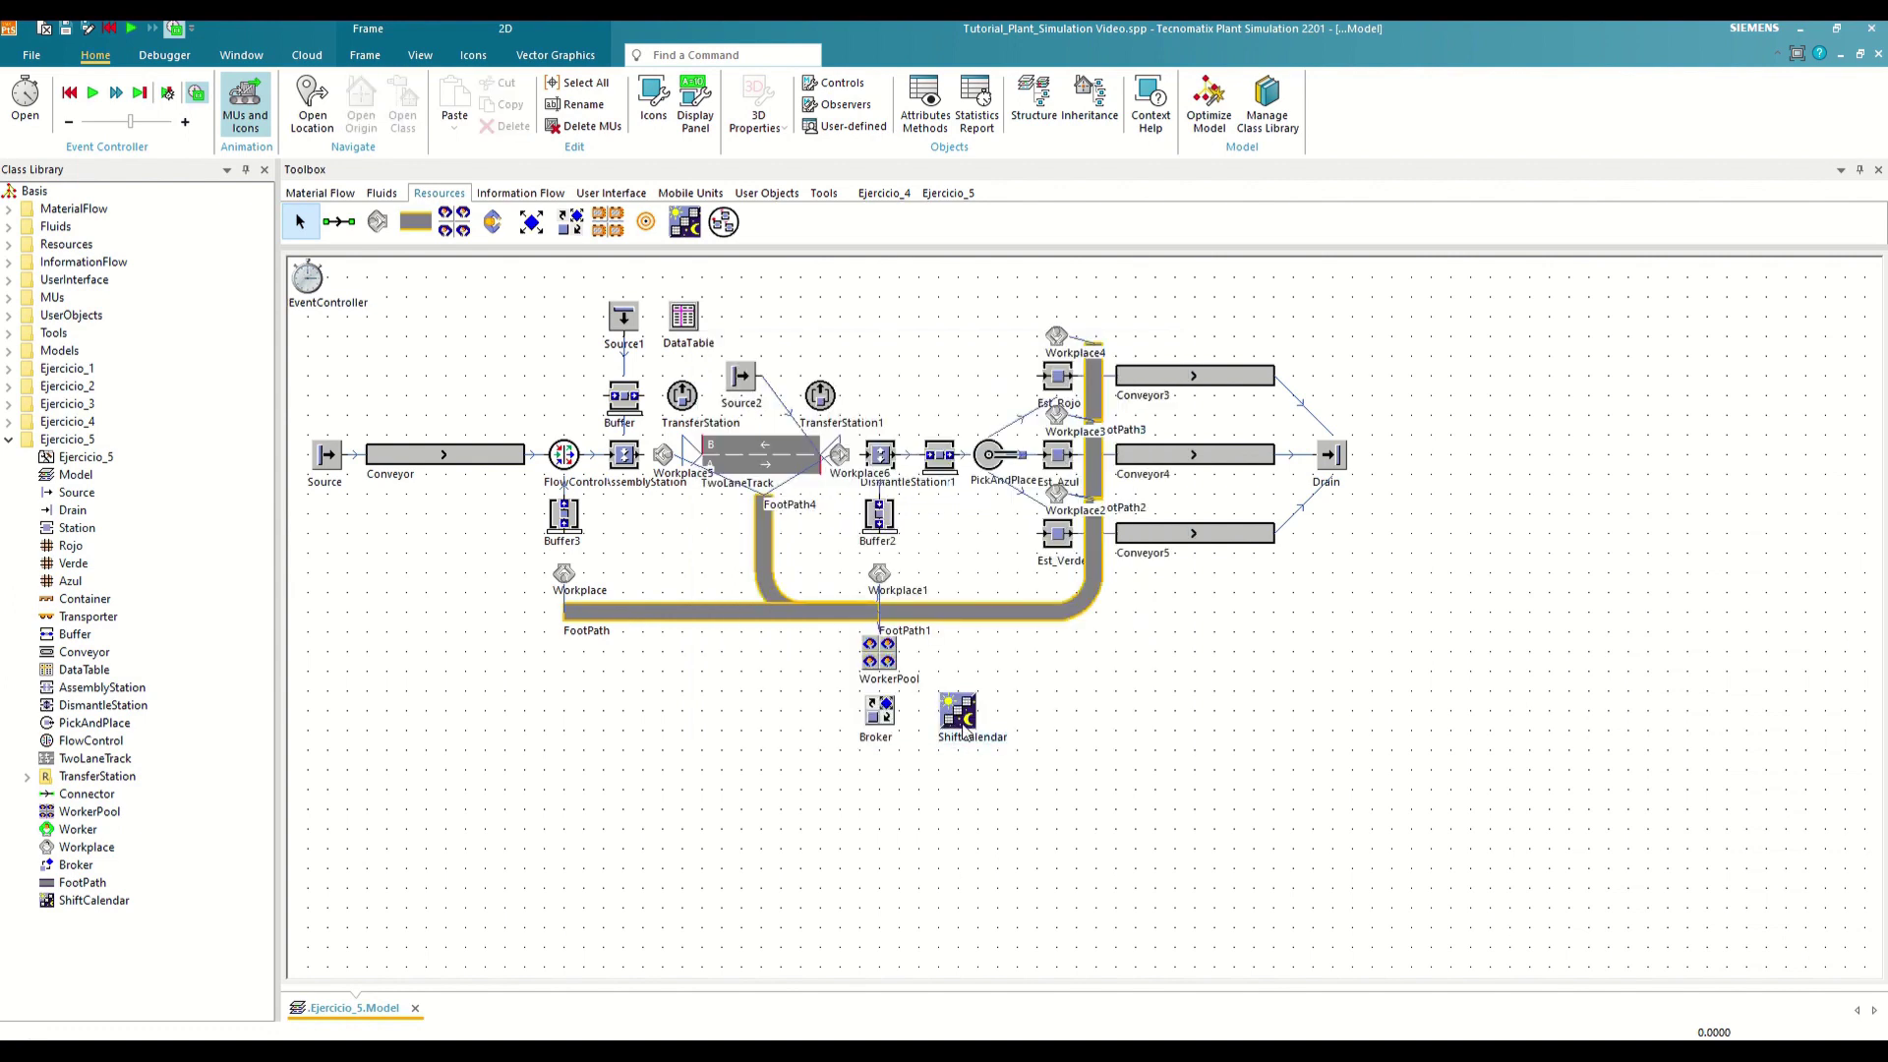
left_click_drag(967, 732, 880, 664)
left_click(1015, 858)
Duplicate the Worker class and rename the two classes Transporte_Mantenimiento and Proceso
right_click(78, 829)
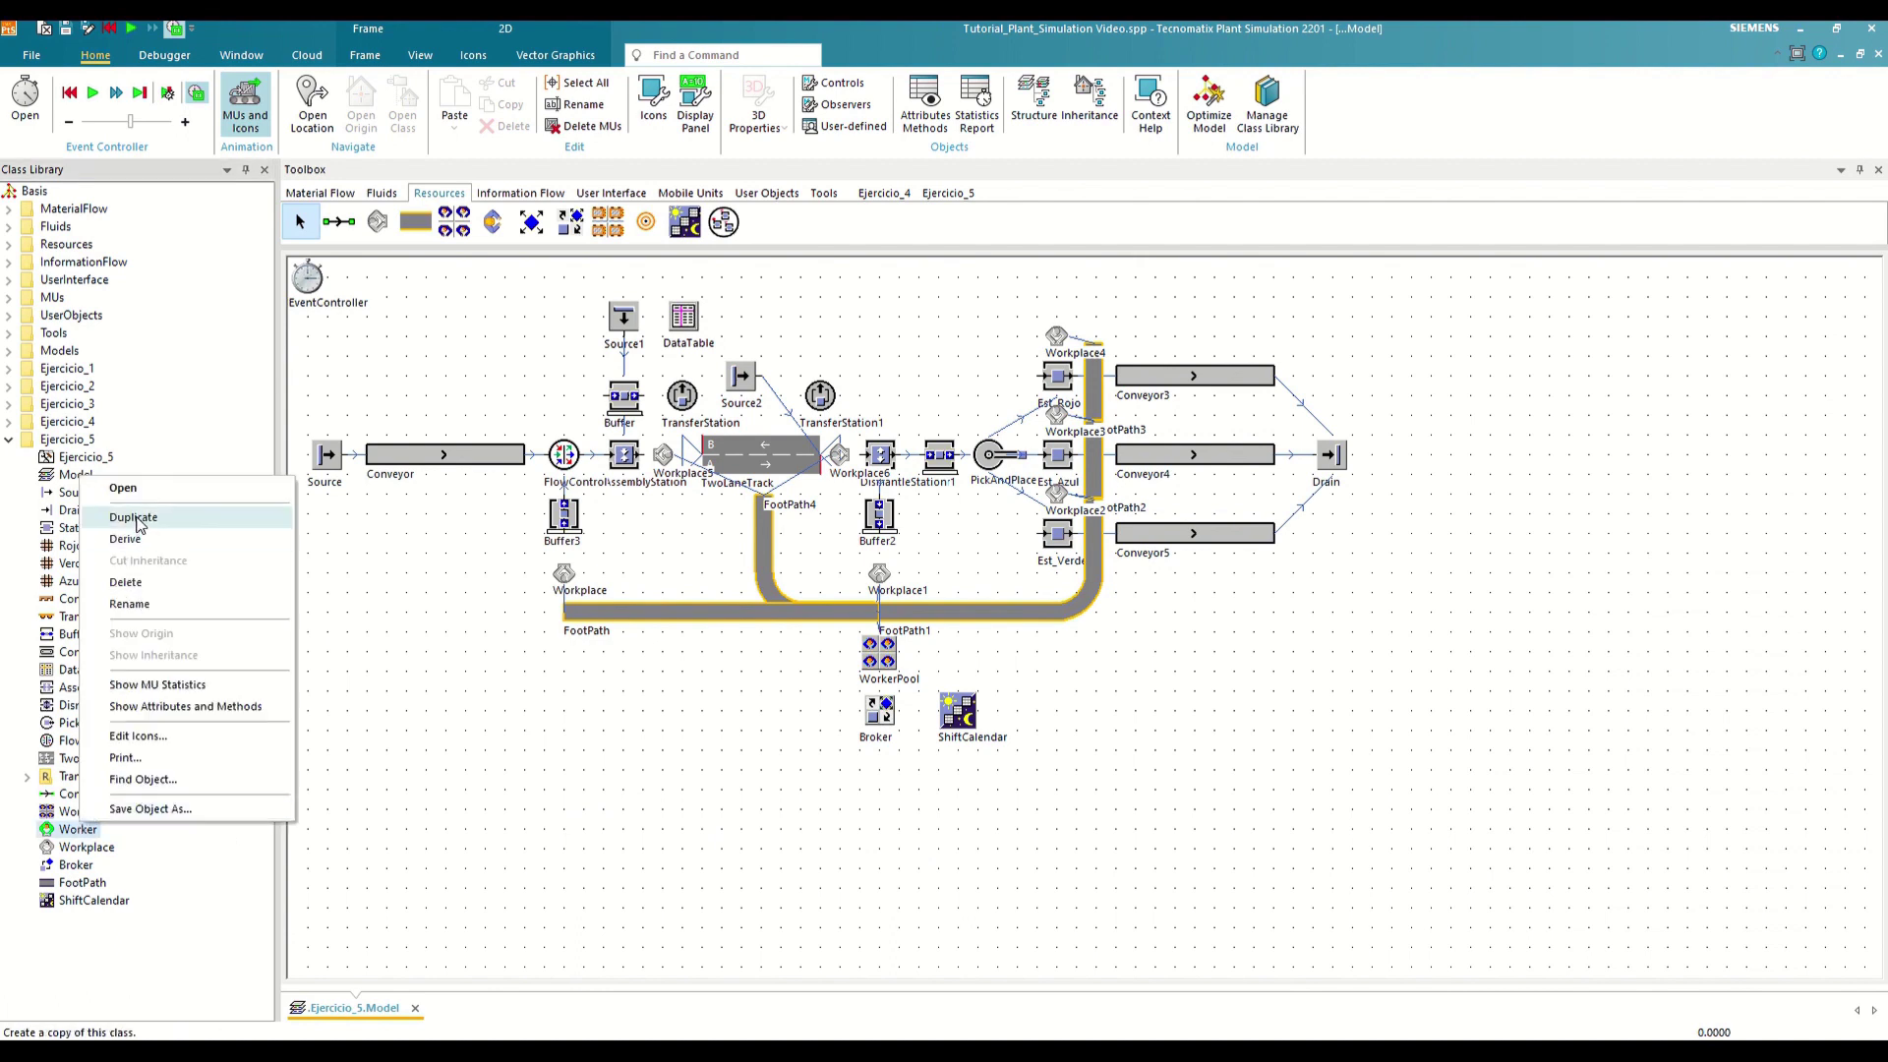
left_click(138, 530)
left_click_drag(95, 922, 86, 847)
left_click(85, 832)
key("F2")
type("Transporte_Mantenimiento")
key("Return")
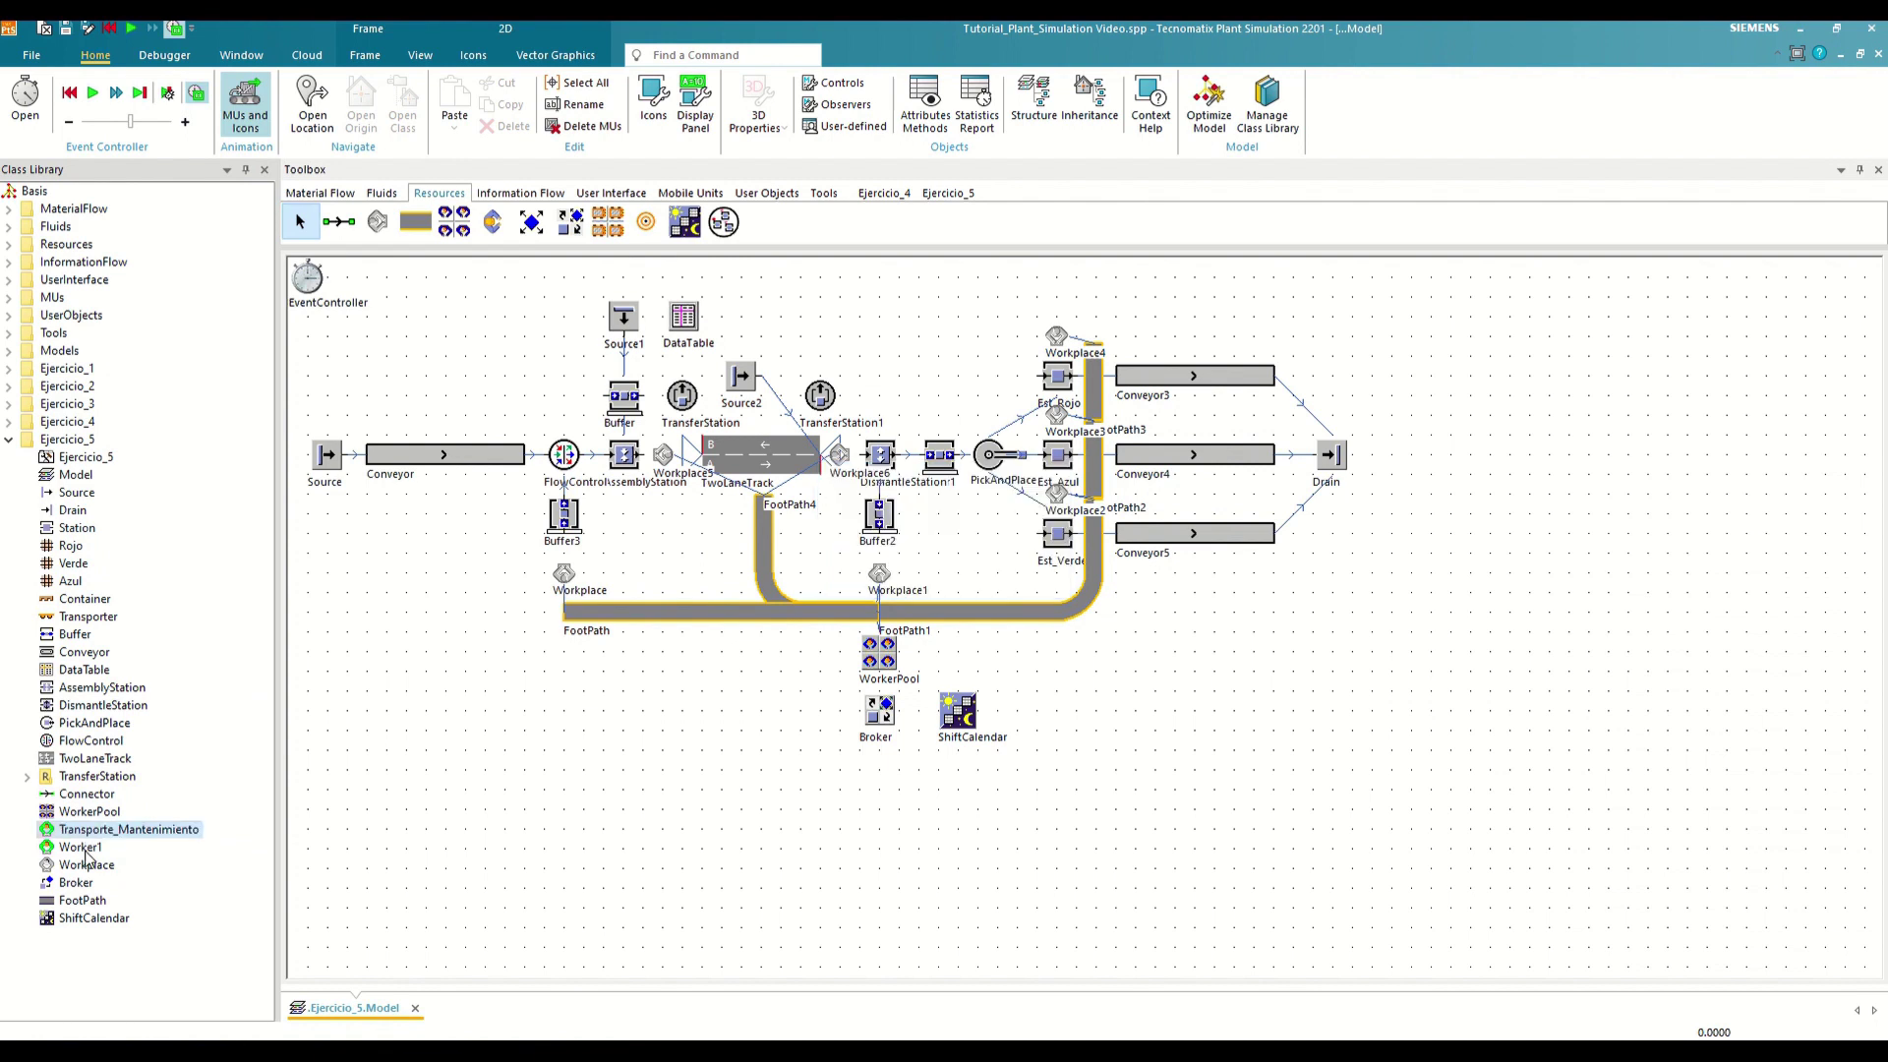
left_click(84, 848)
key("F2")
type("Proceso")
key("Return")
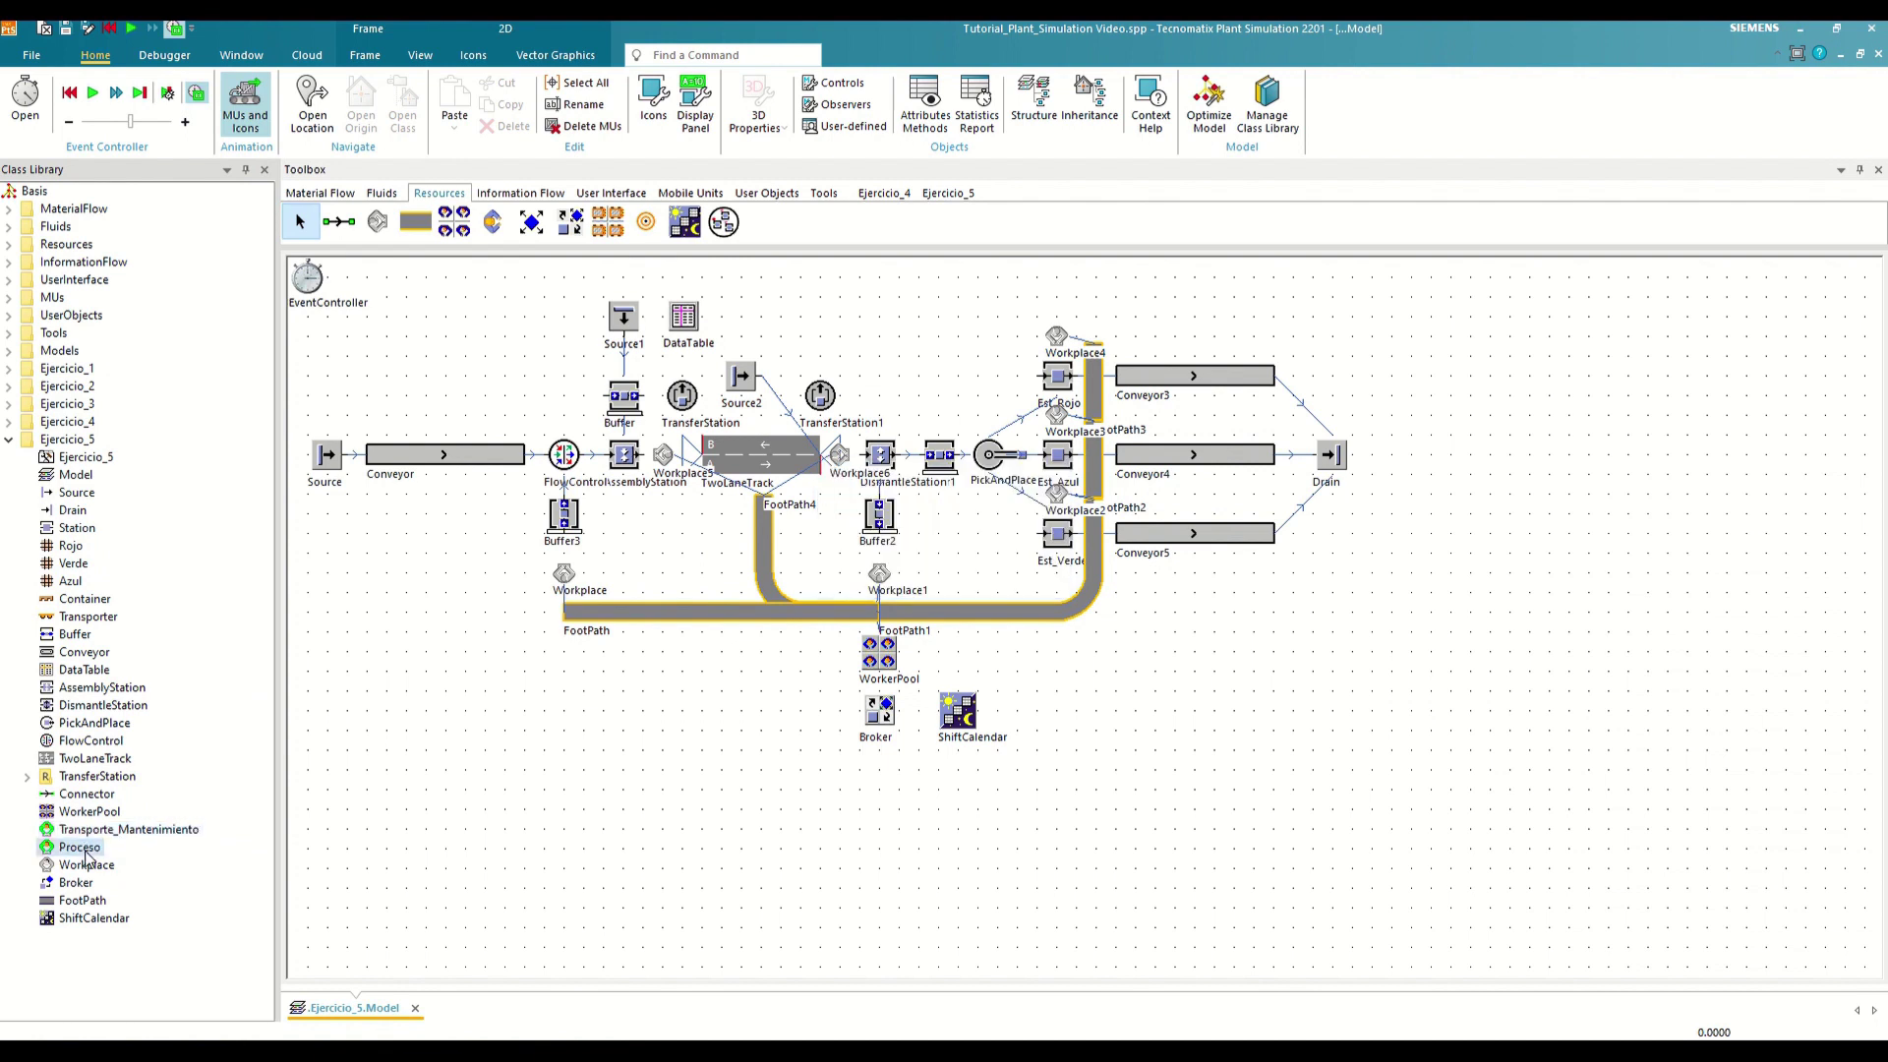
Inspect the Proceso class's working-state icon in the icon editor
right_click(85, 851)
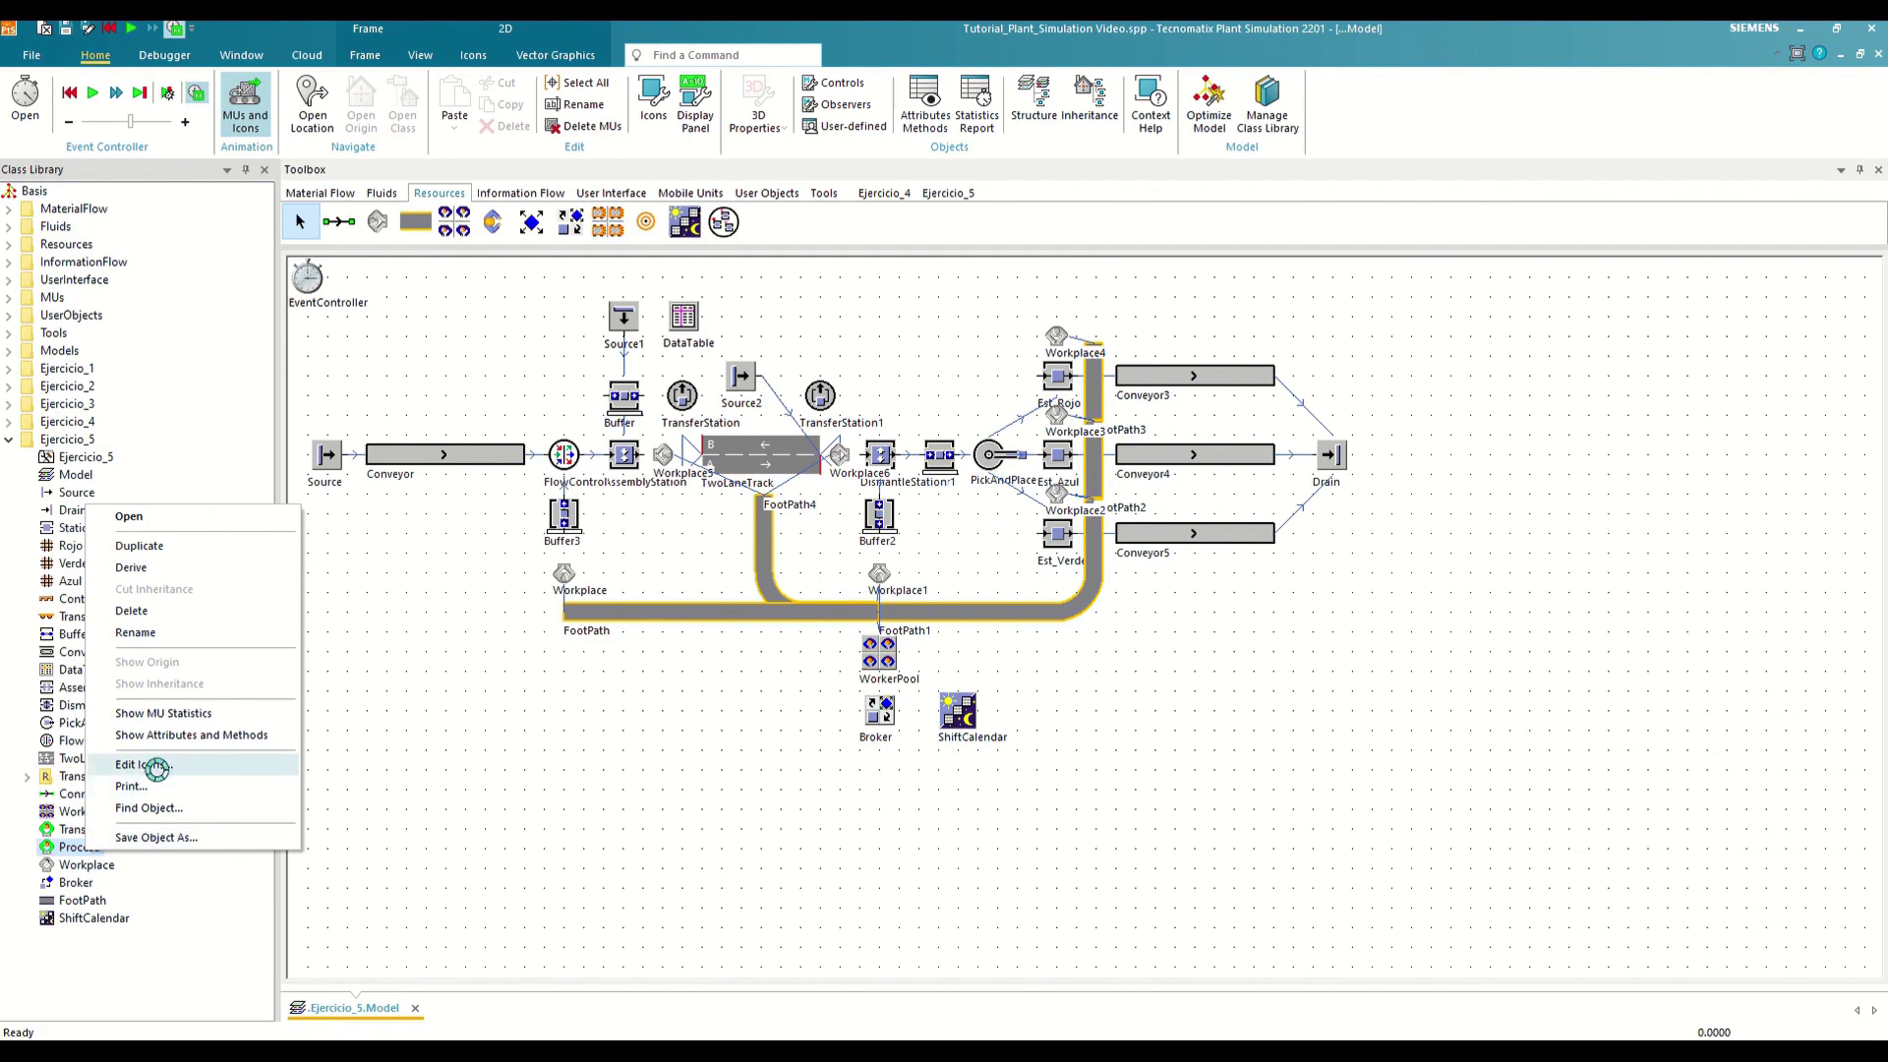
left_click(143, 765)
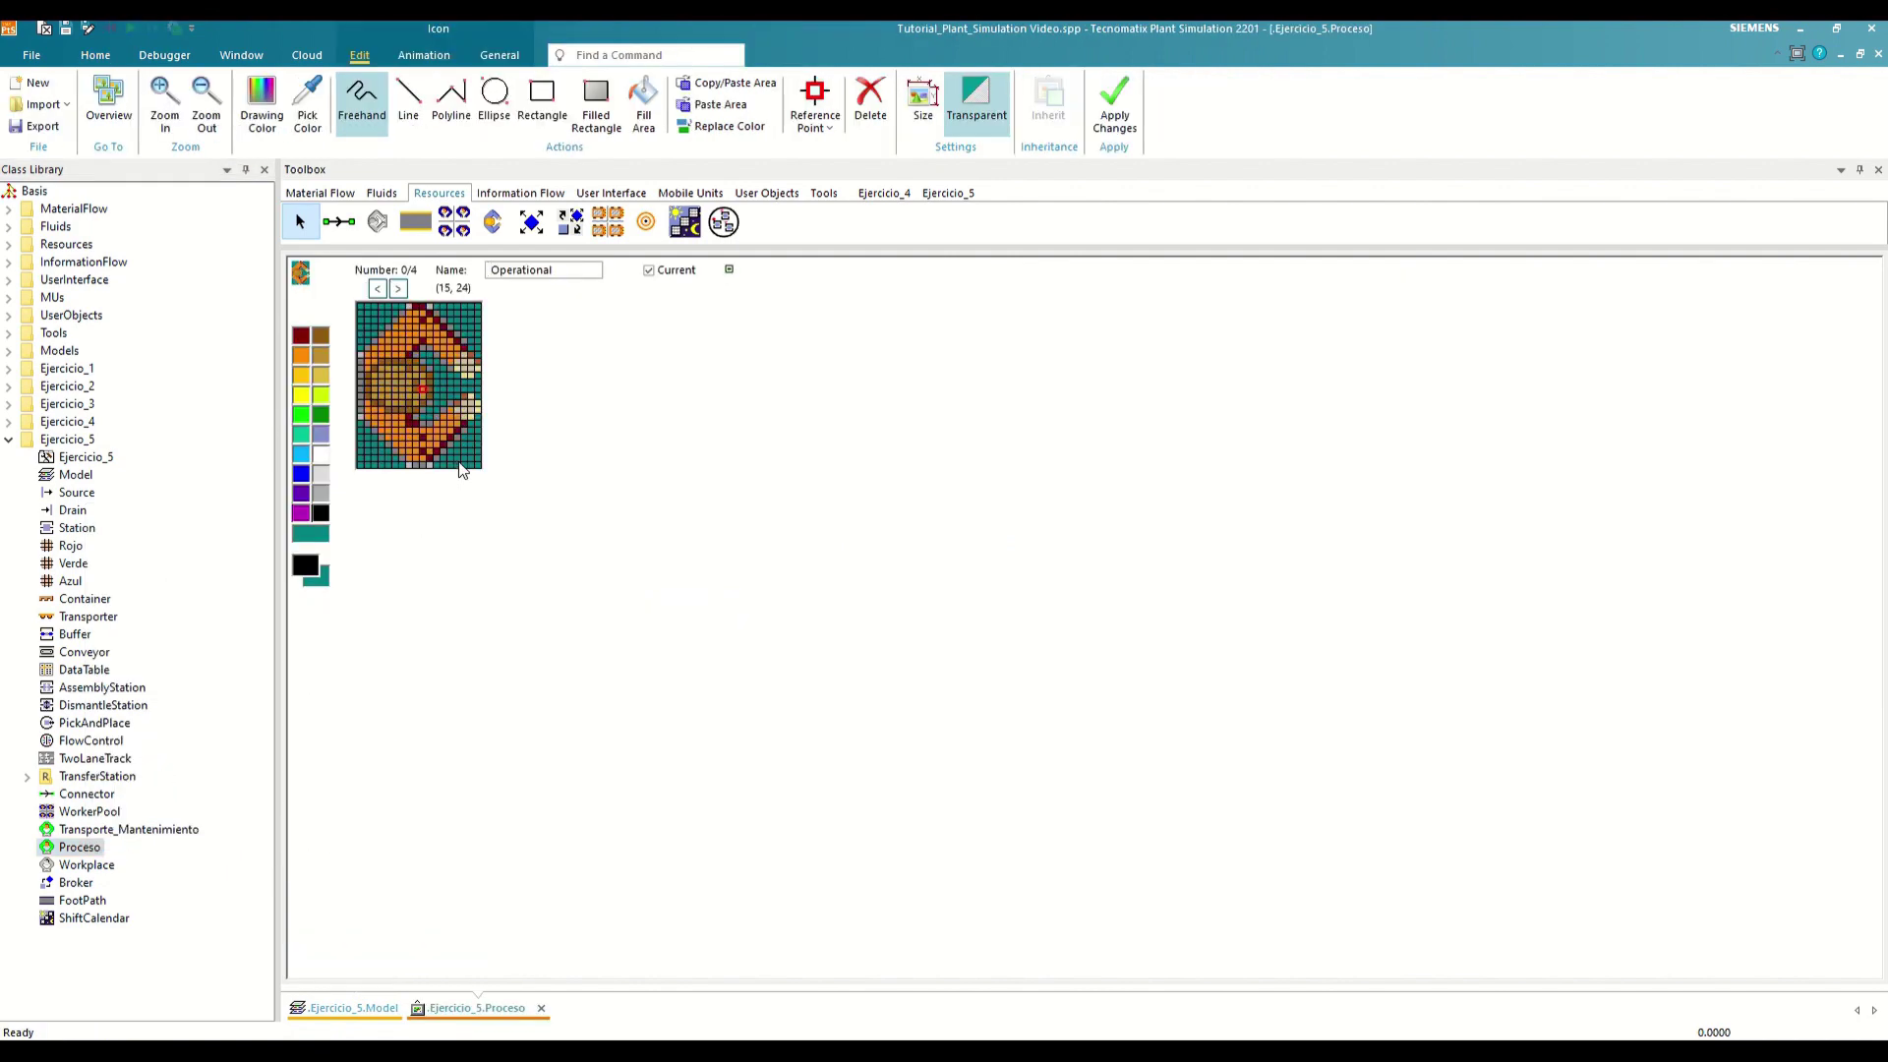
left_click(377, 289)
left_click(540, 1008)
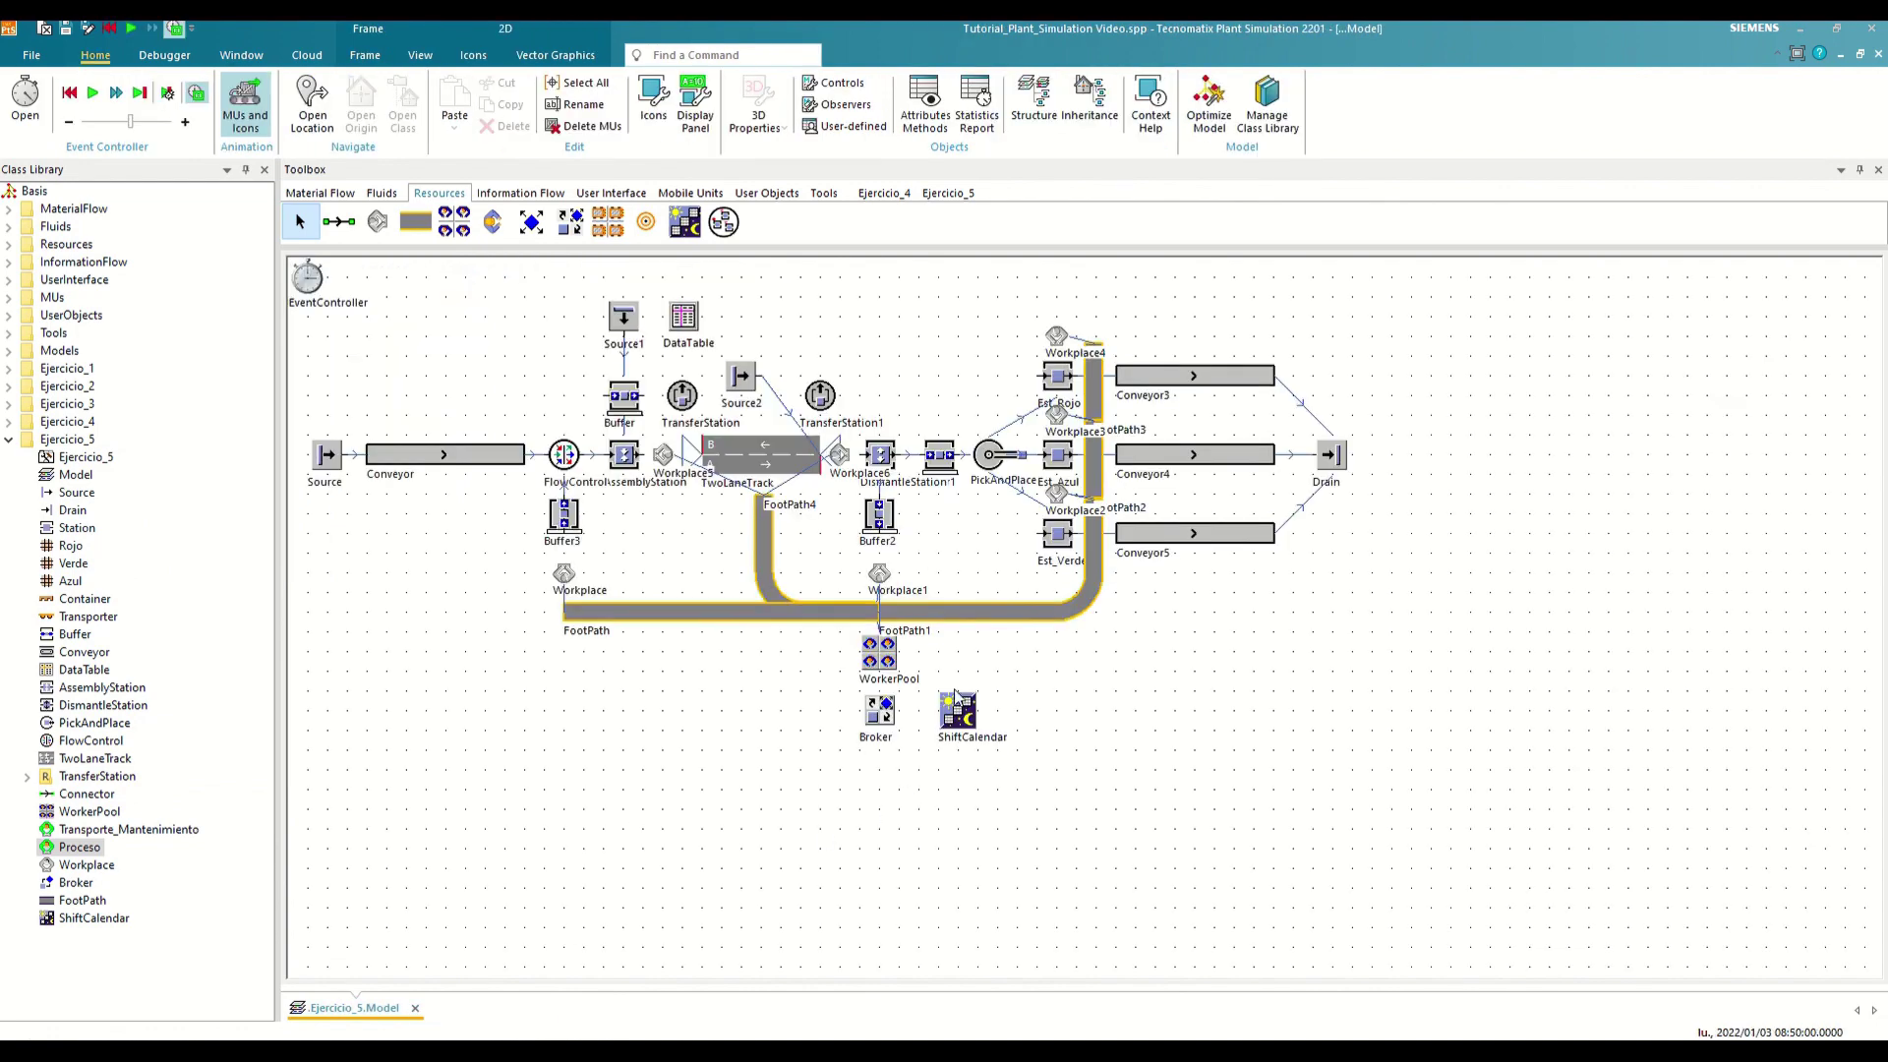
Paste four shift-based worker rows into the WorkerPool creation table and confirm
double_click(874, 647)
left_click(919, 514)
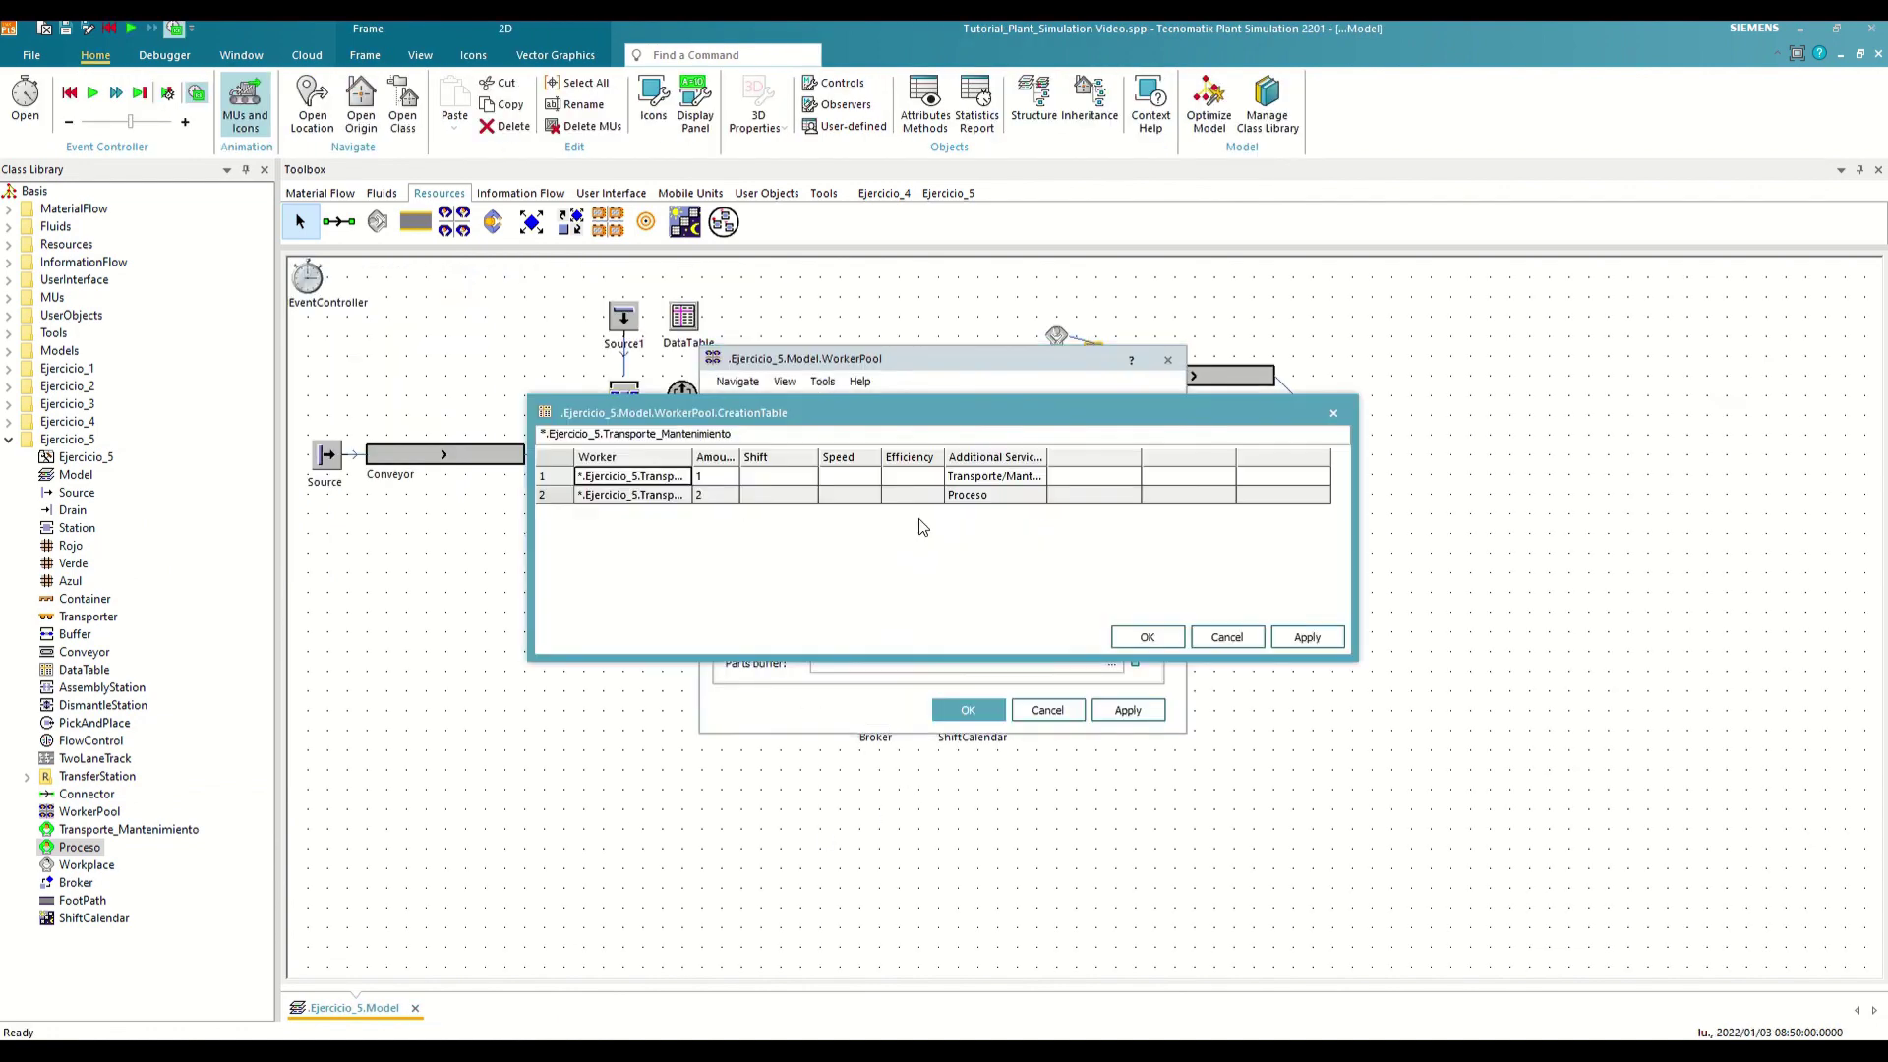
type("*.Ejercicio_5.Transp...\t1\tMañana\t\t\tTransporte/Mant... *.Ejercicio_5.Proceso\t3\tMañana\t\t\tProceso *.Ejercicio_5.Transp...\t1\tTarde\t\t\tTransporte/Mant... *.Ejercicio_5.Proceso\t2\tTarde\t\t\tProceso")
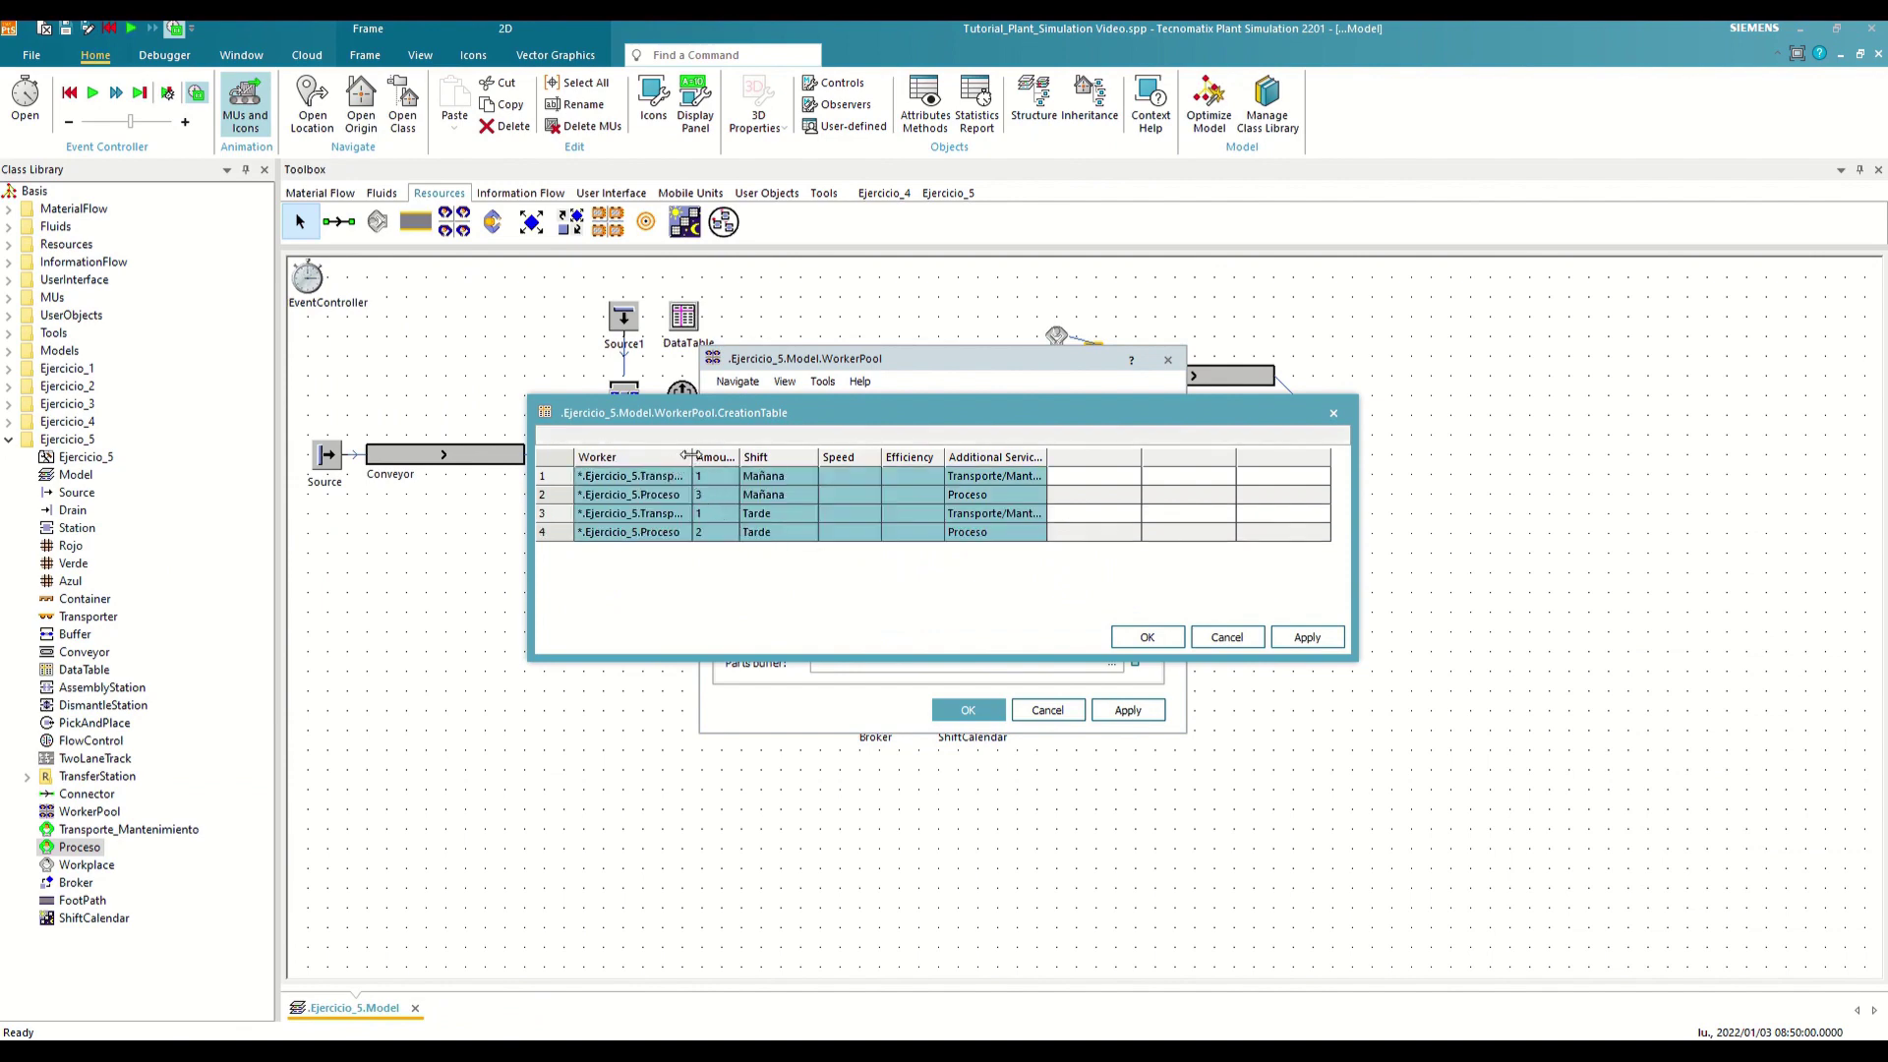
left_click_drag(739, 462, 804, 468)
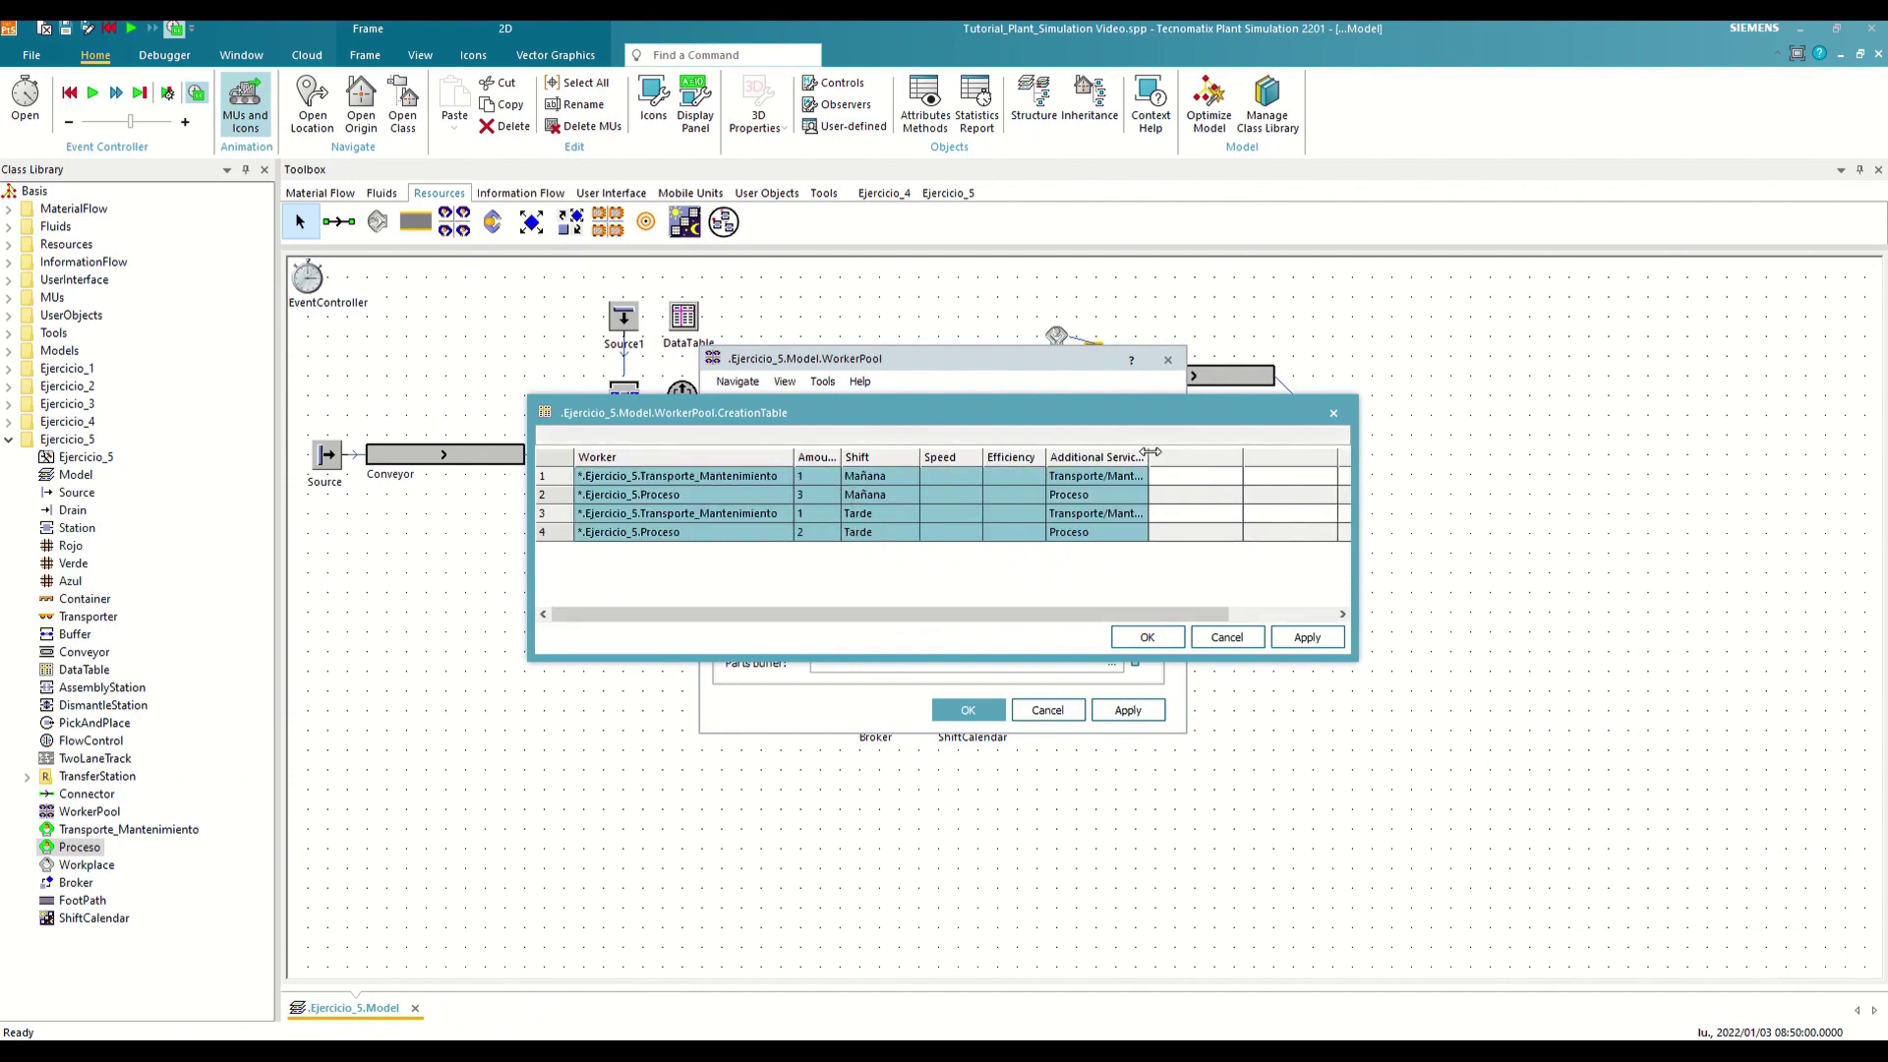
left_click_drag(1150, 452, 1211, 454)
left_click(1201, 529)
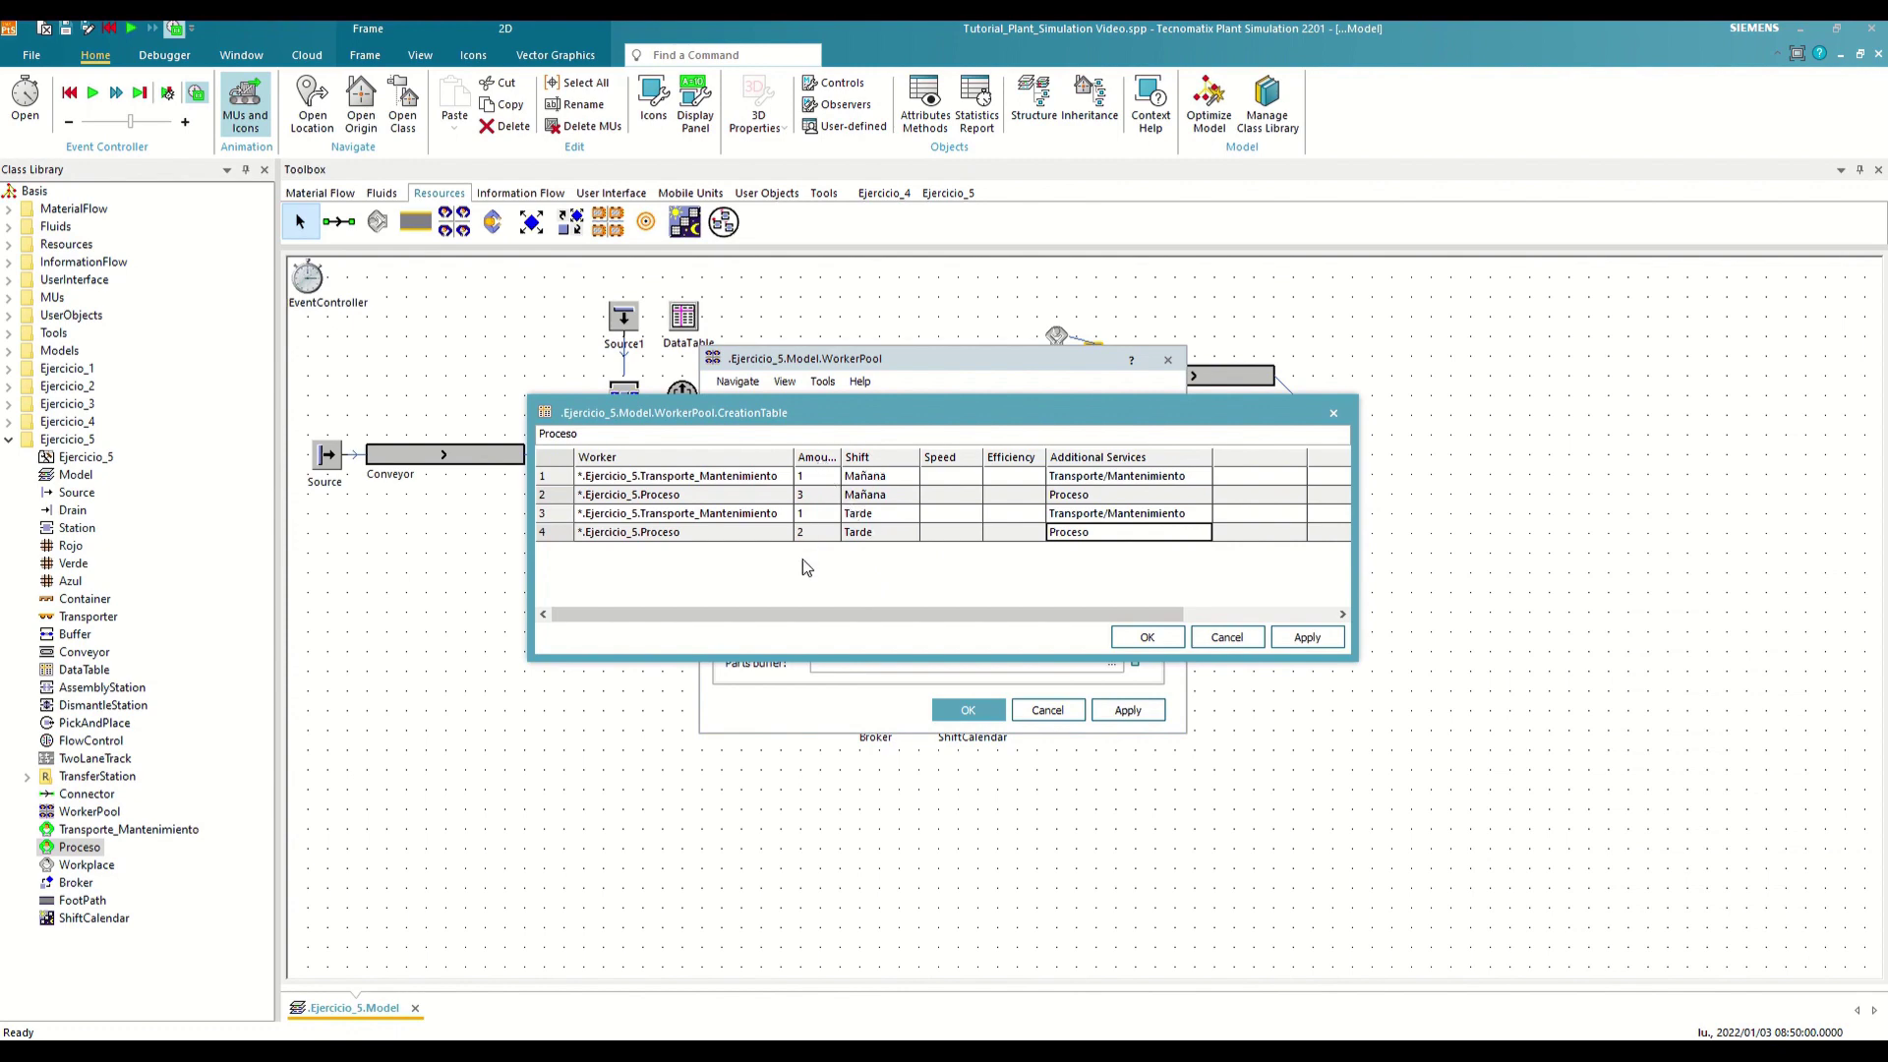
left_click(1145, 636)
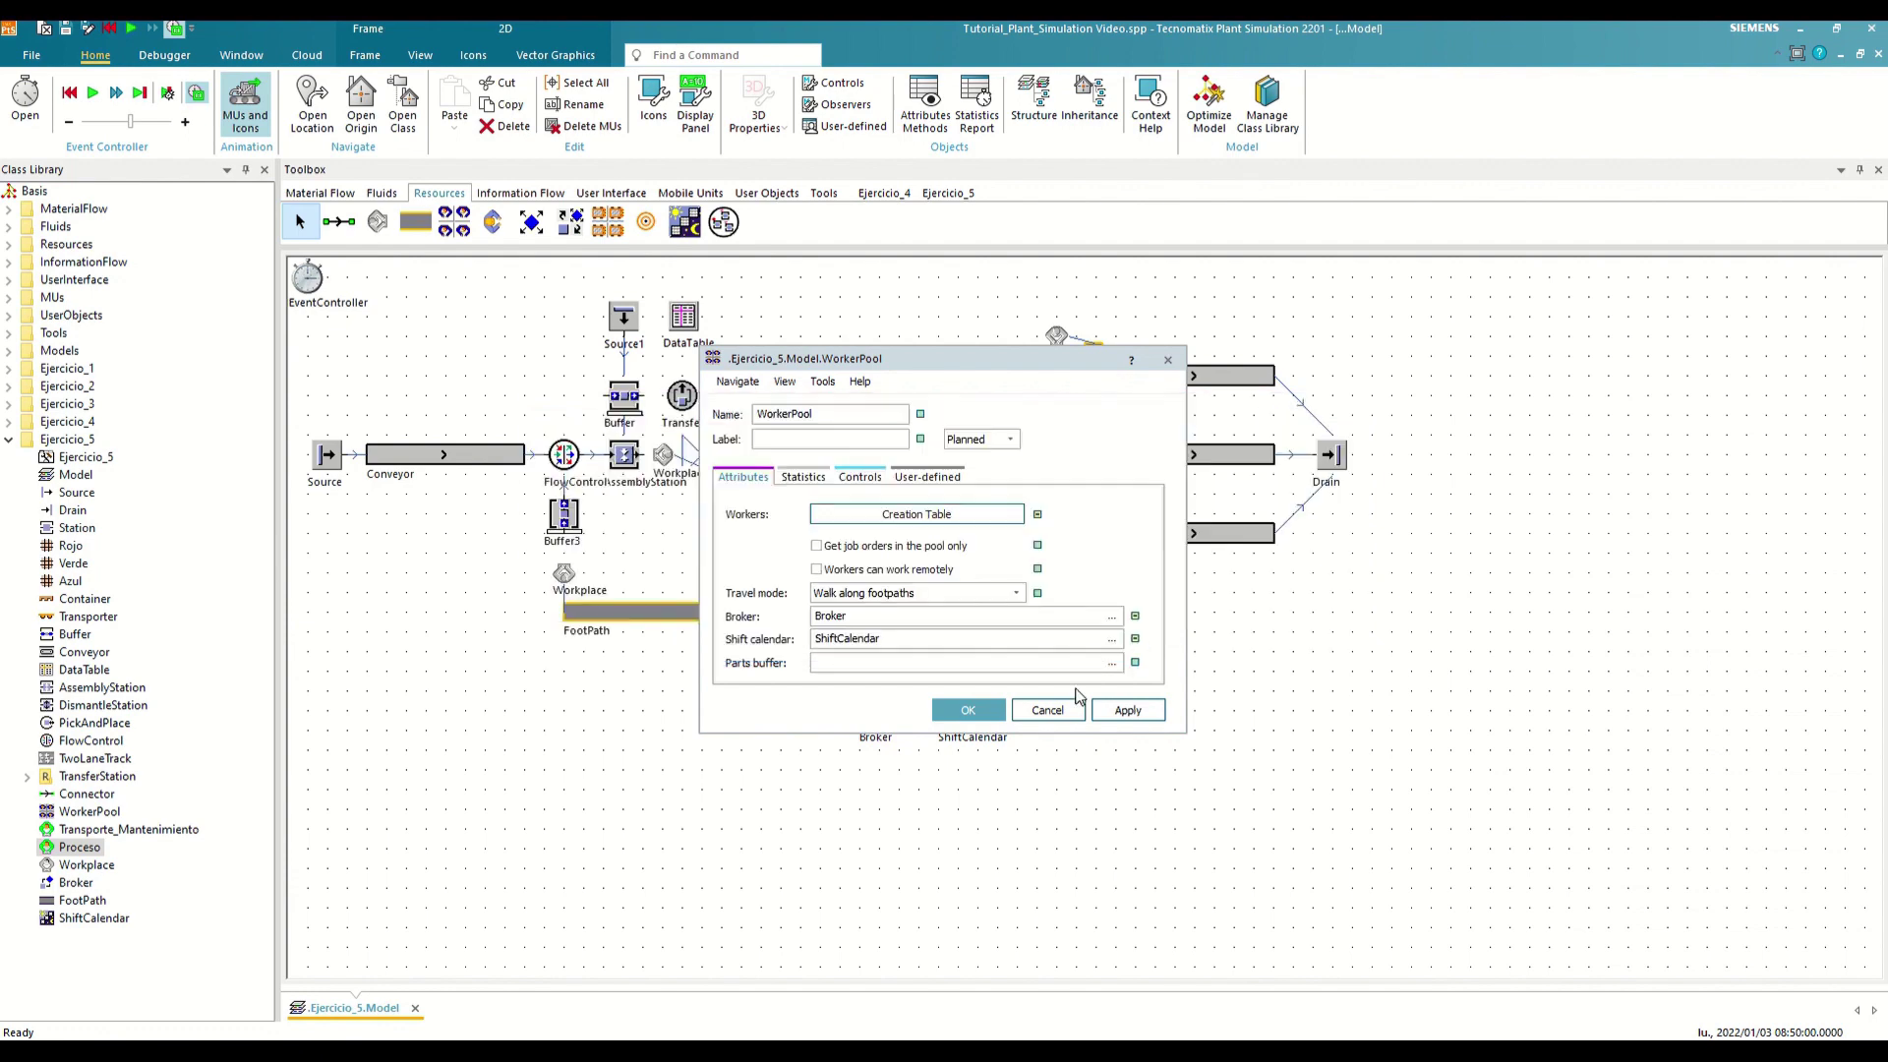
left_click(976, 714)
Start the EventController run and display simulation time as the date 2022/01/03
double_click(319, 300)
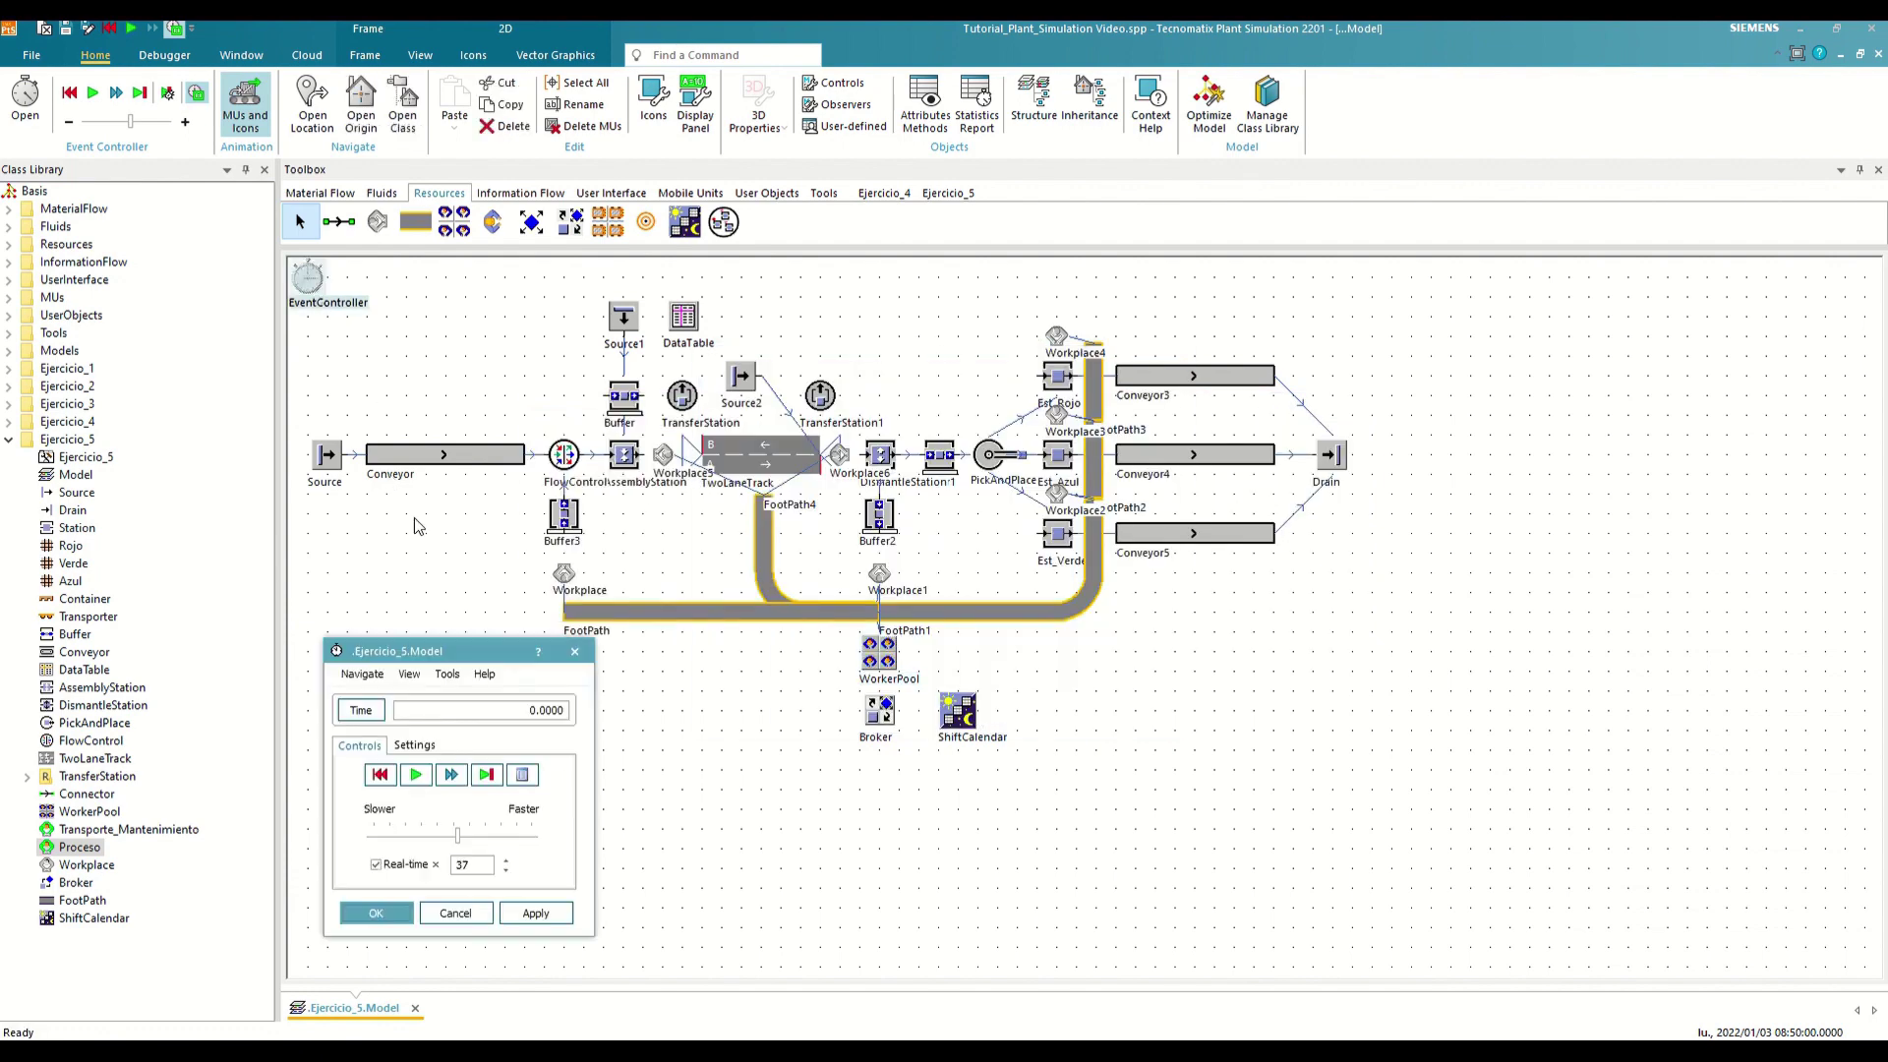
left_click(415, 775)
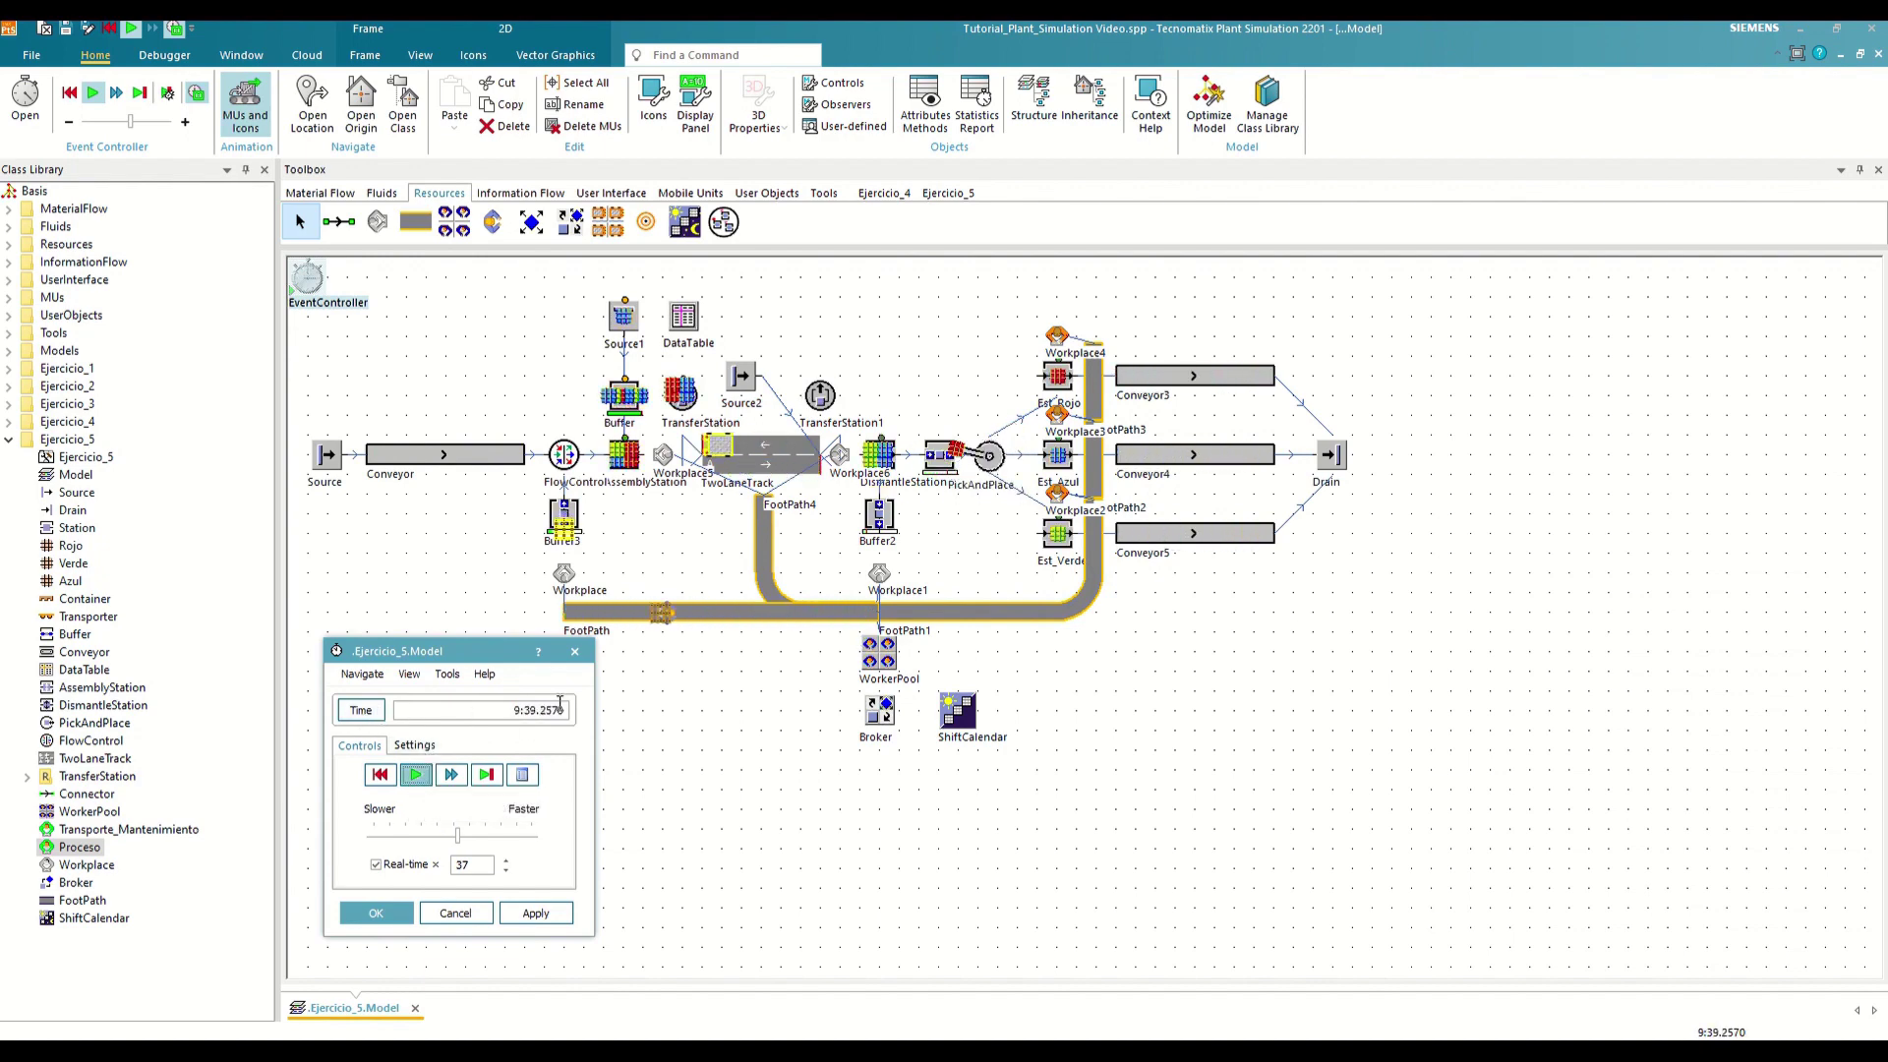
left_click(361, 709)
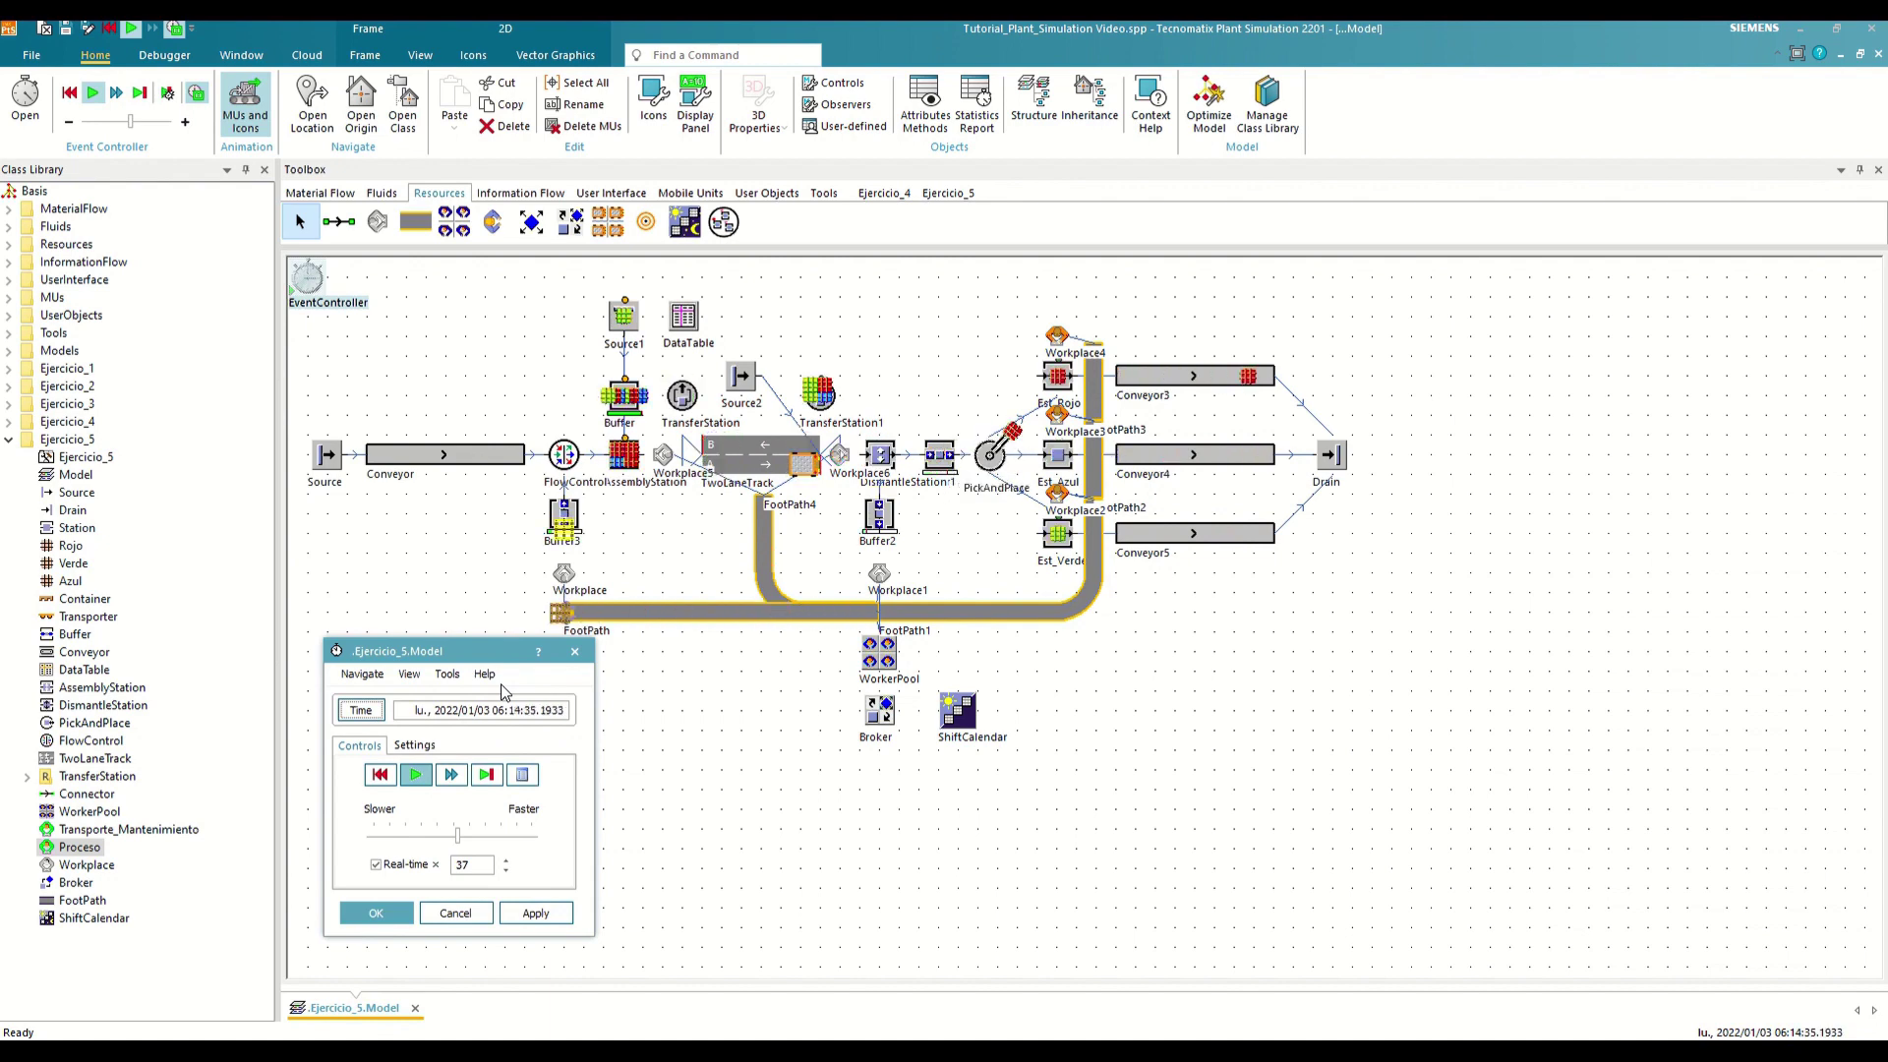
Change the EventController start date to 2022/01/03 08:50:00 and apply it
left_click(414, 744)
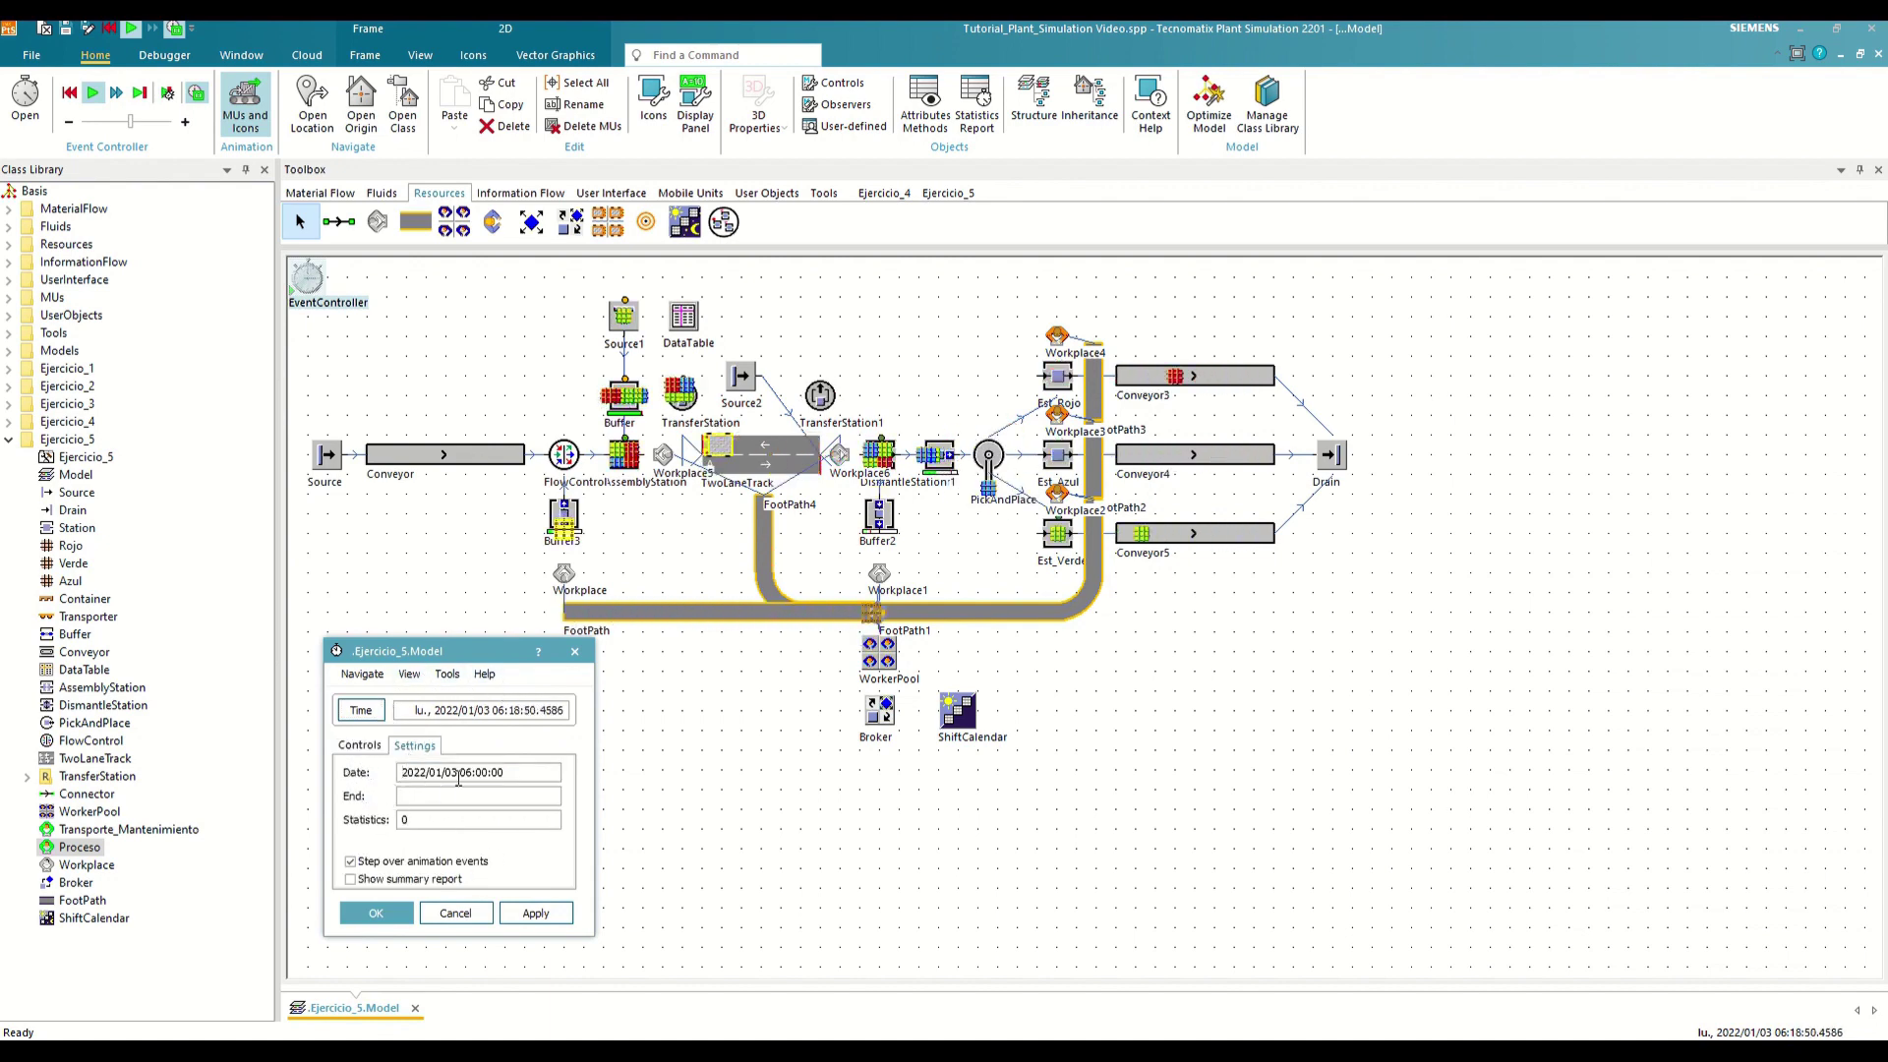
left_click(466, 773)
key("Delete")
type("8")
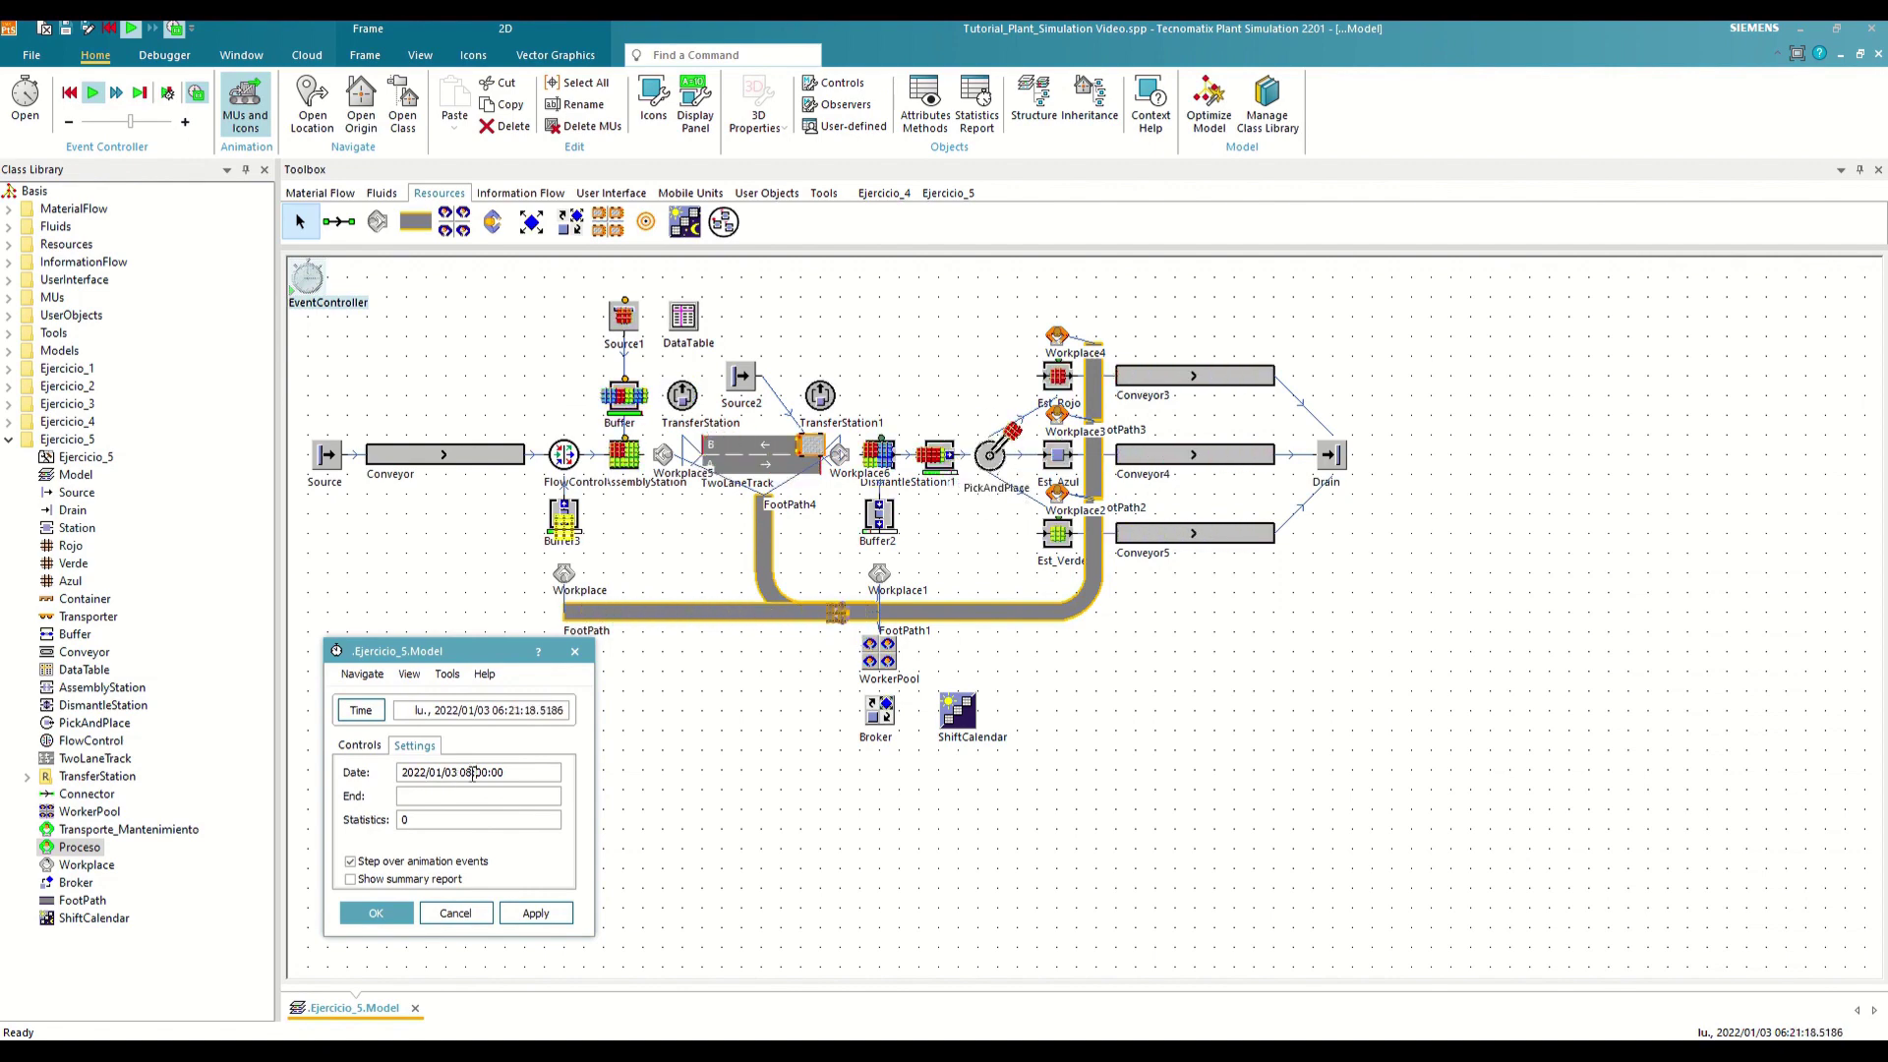
left_click(473, 773)
key("Delete")
type("5")
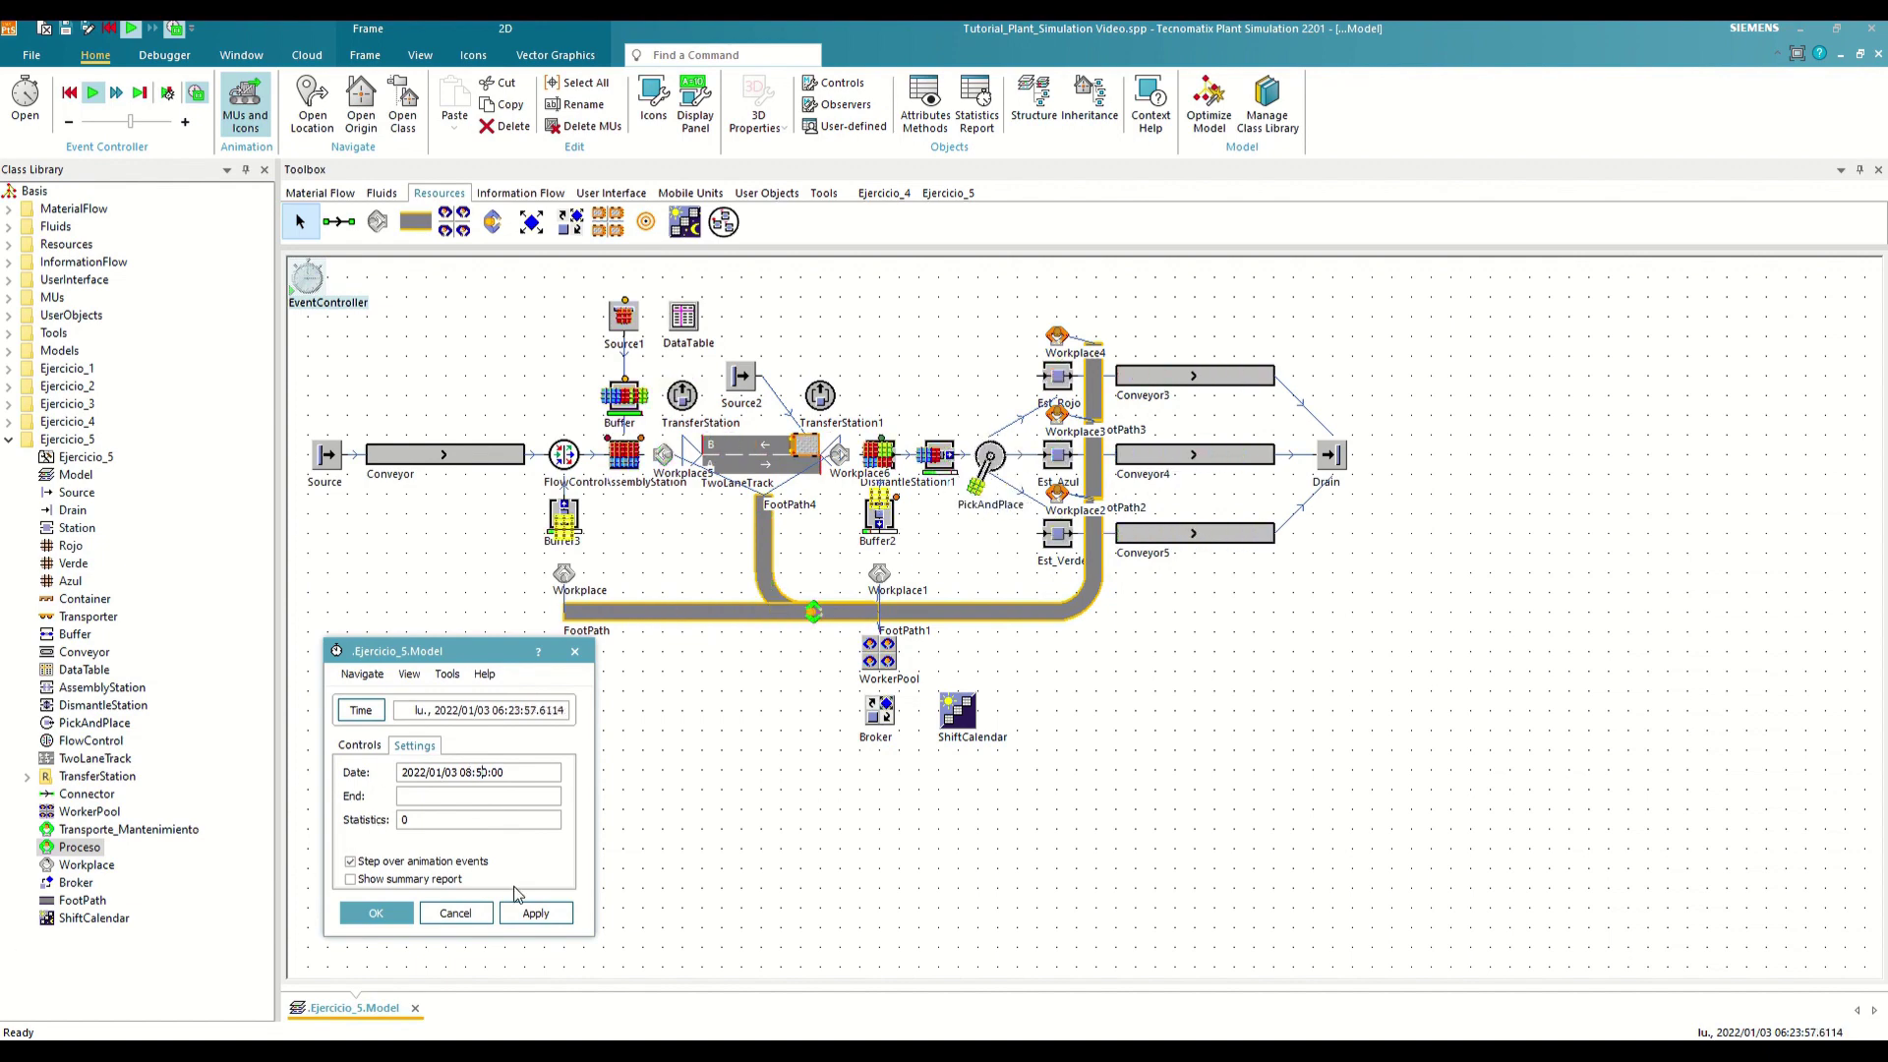
left_click(535, 913)
left_click(359, 745)
Reset the clock to 08:50:00, start the run, and set real-time factor 14
left_click(381, 775)
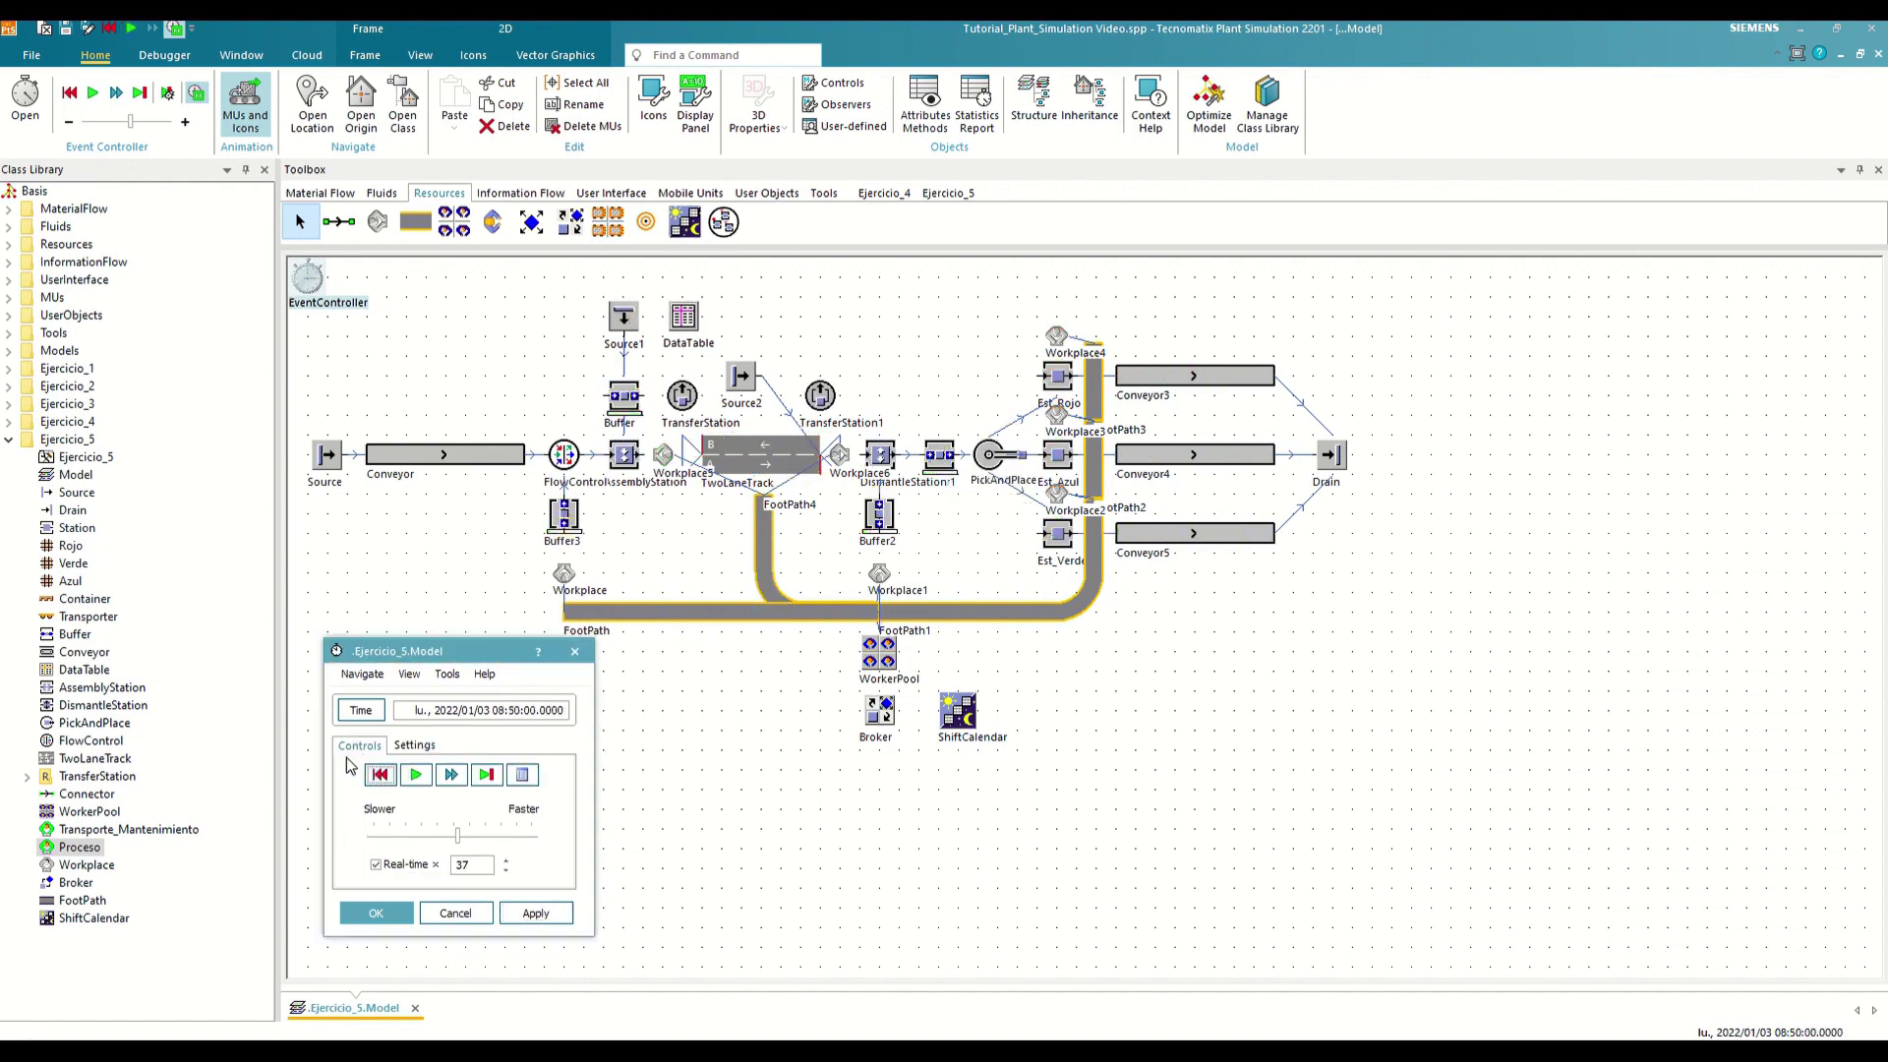
left_click(416, 775)
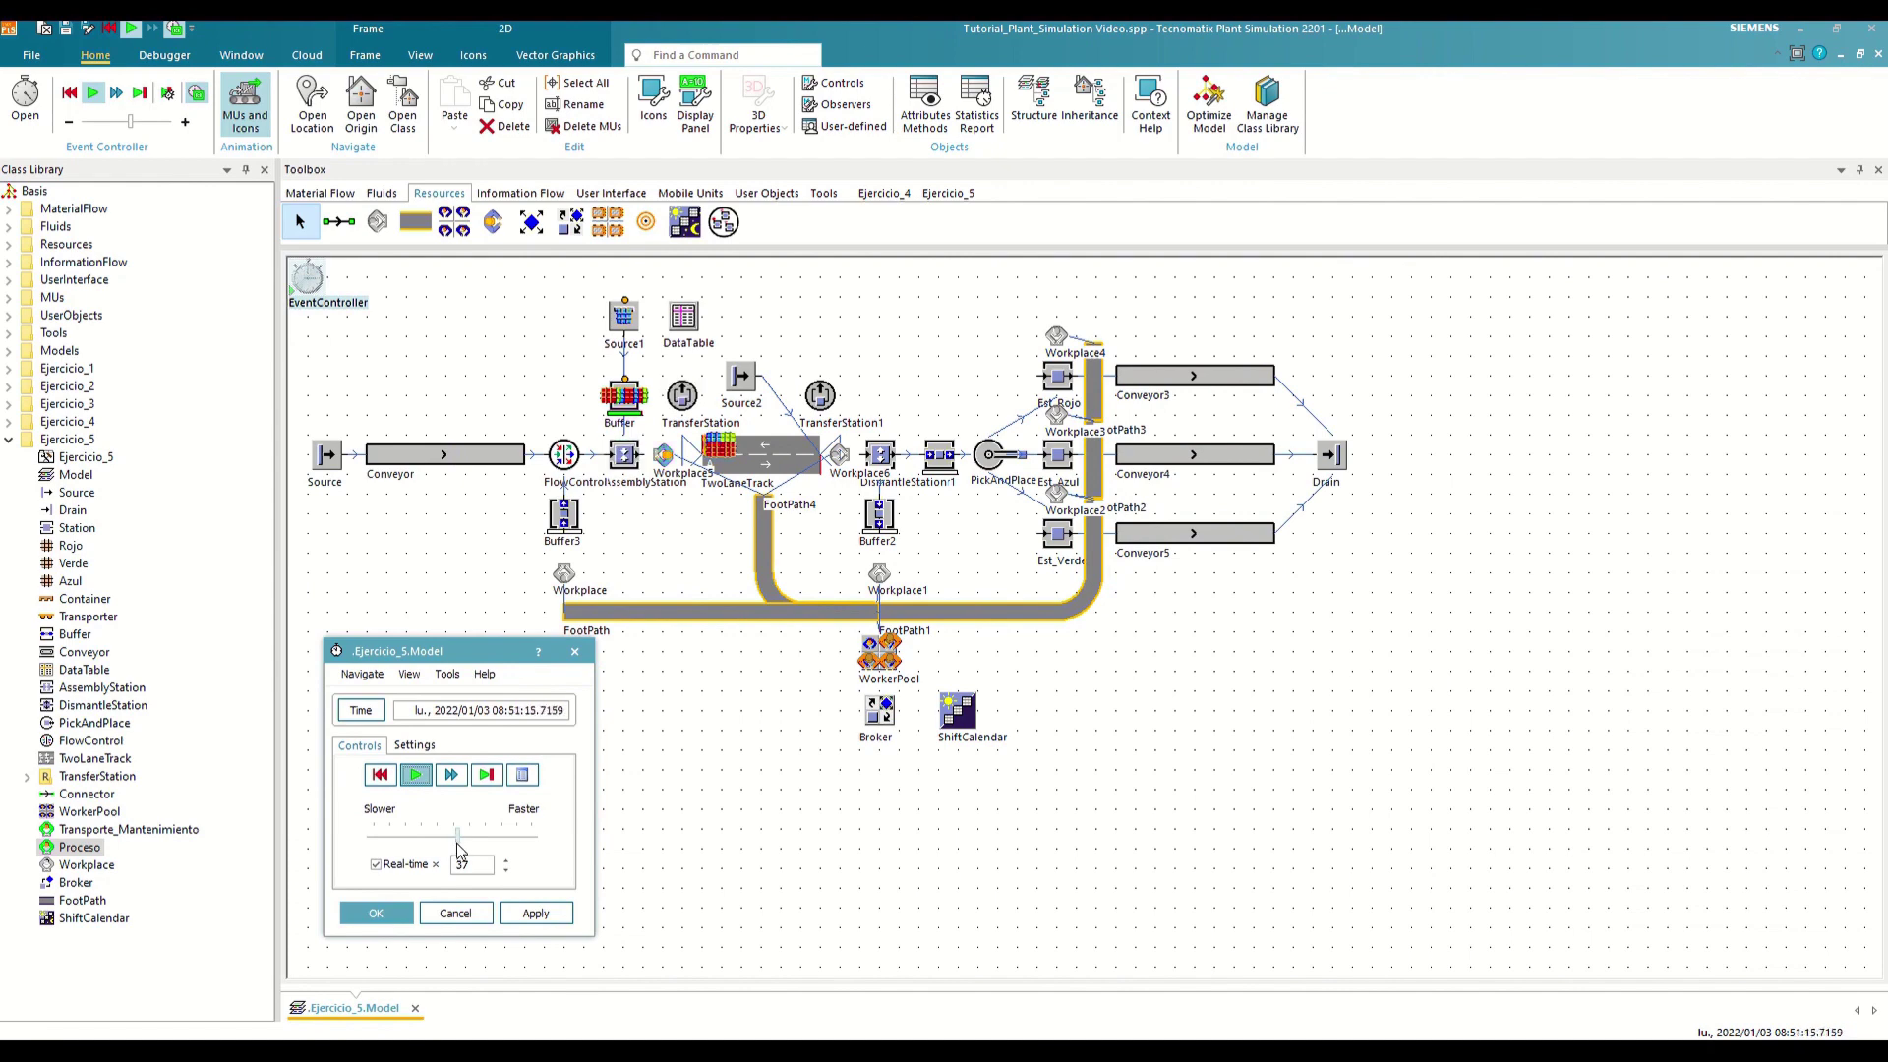
left_click_drag(458, 838, 420, 850)
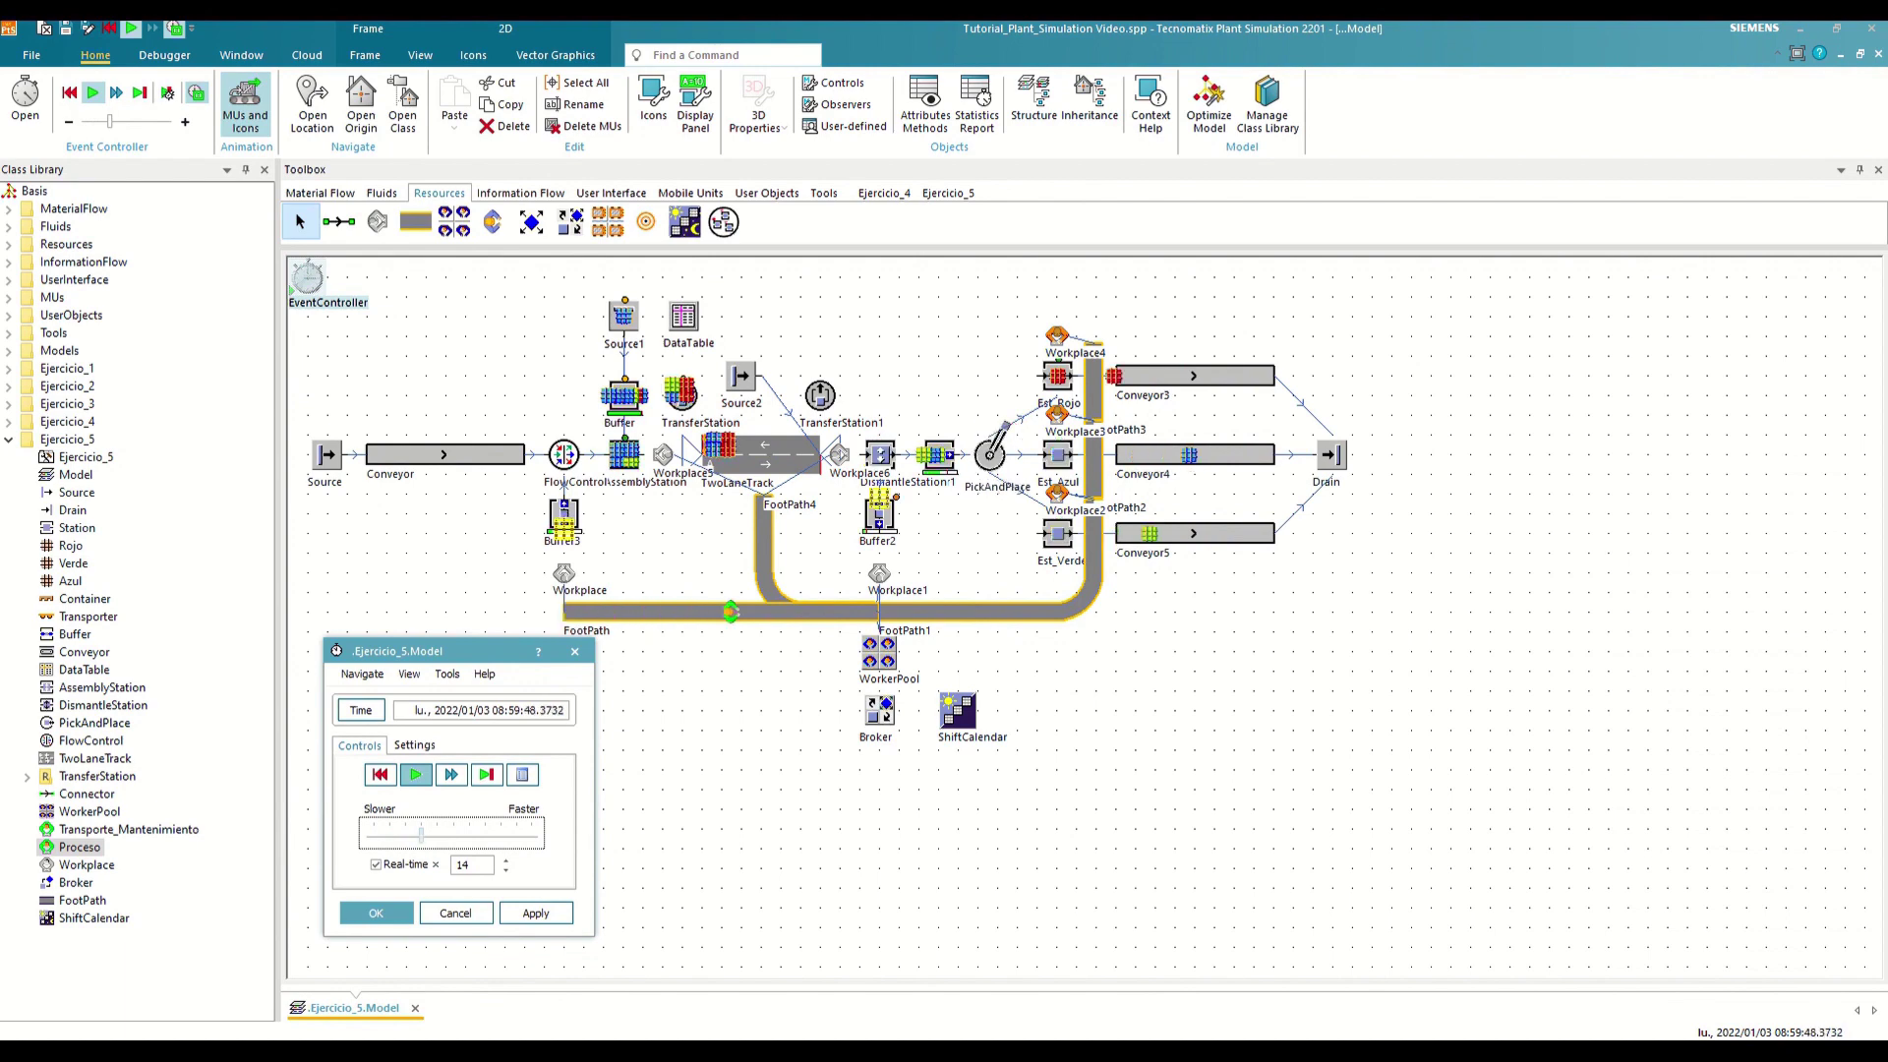